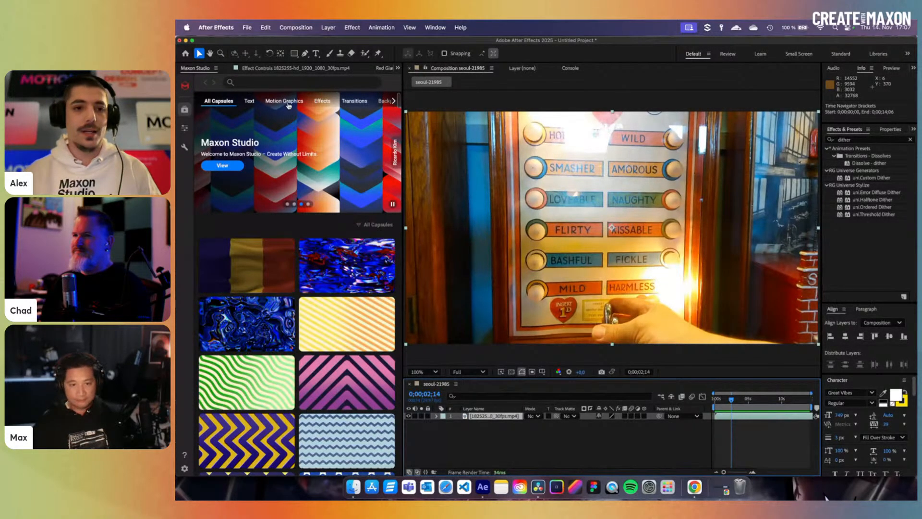
- Apply the CREATIVE 01 Flat Poster 08 capsule from the Motion Graphics capsules to seoul-21985
left_click(284, 100)
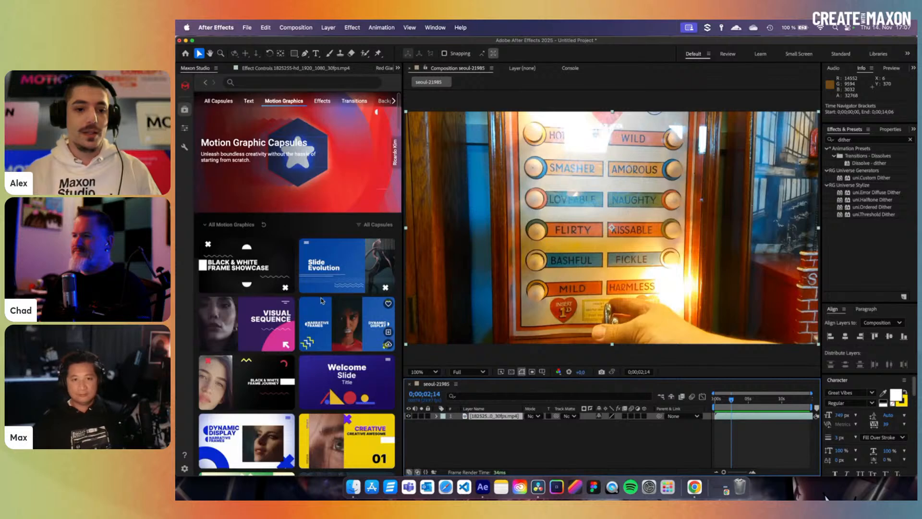
scroll(329, 314, "down", 3)
scroll(329, 314, "down", 2)
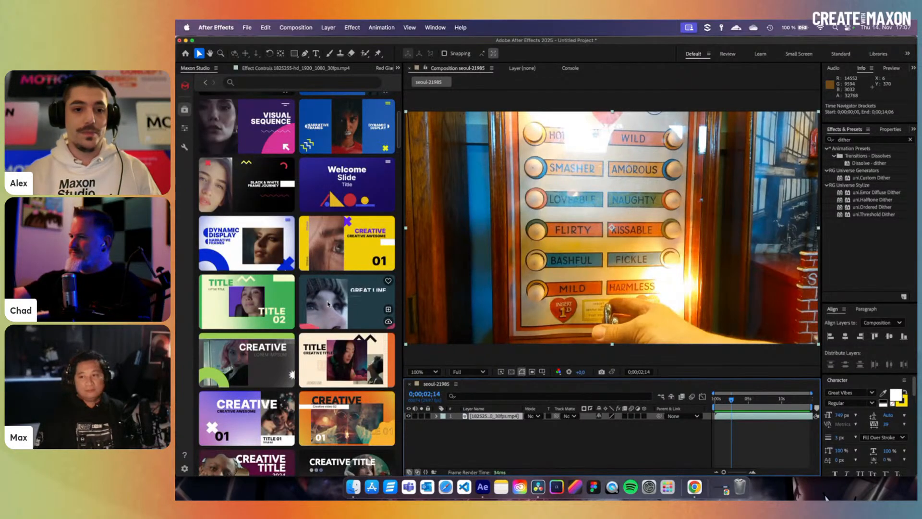
mouse_move(390, 253)
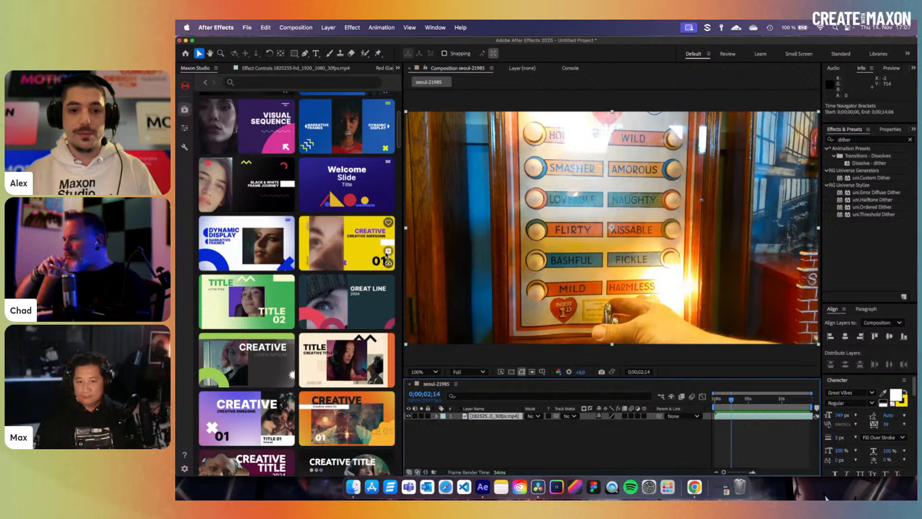
left_click(388, 250)
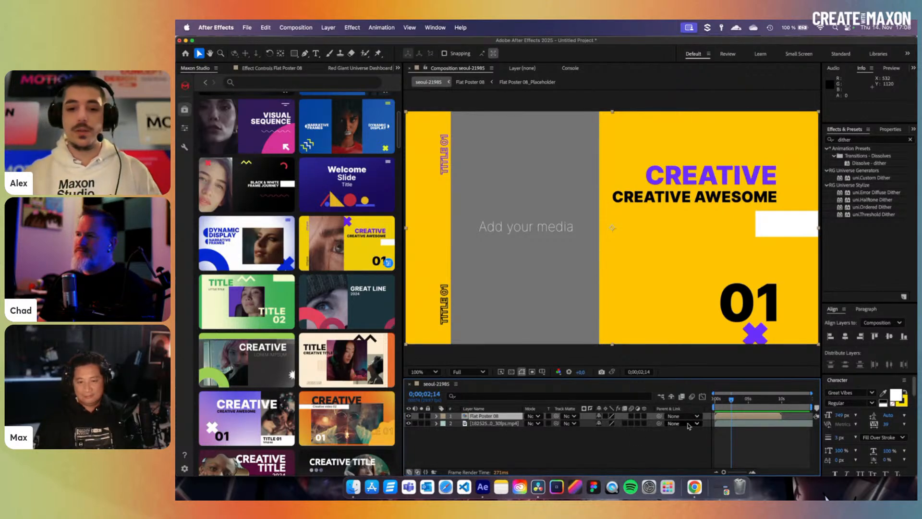
double_click(486, 415)
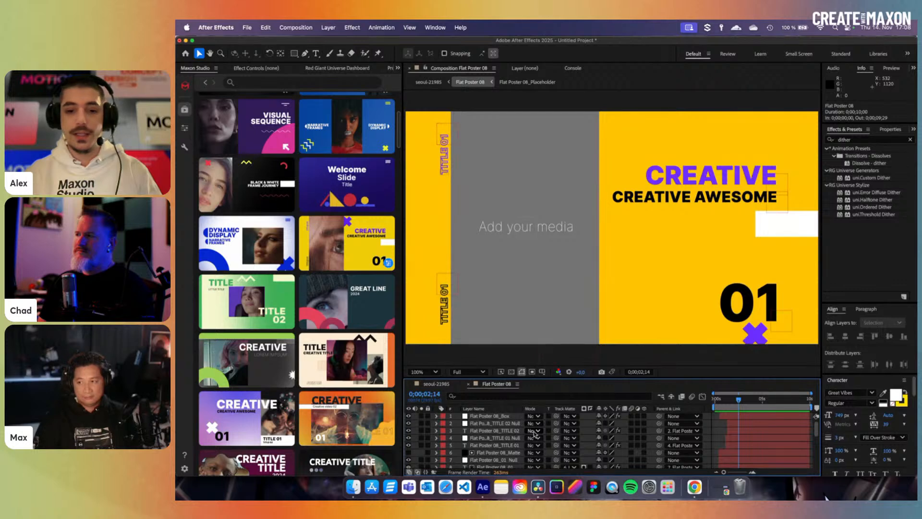
scroll(535, 434, "down", 4)
left_click(507, 442)
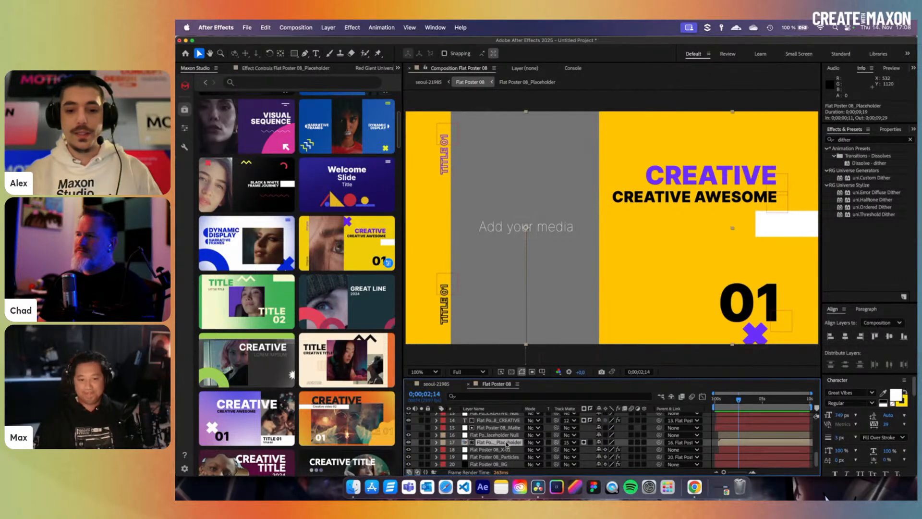
double_click(508, 443)
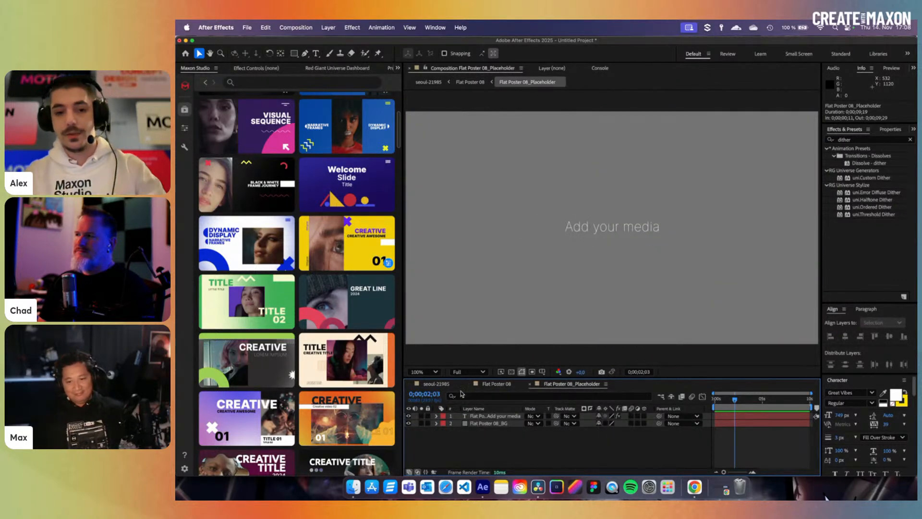
left_click(433, 385)
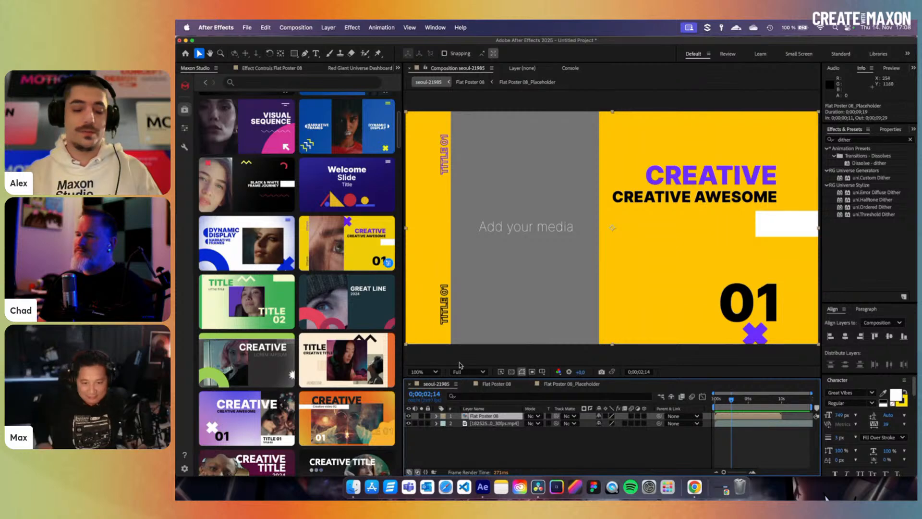
scroll(353, 342, "up", 5)
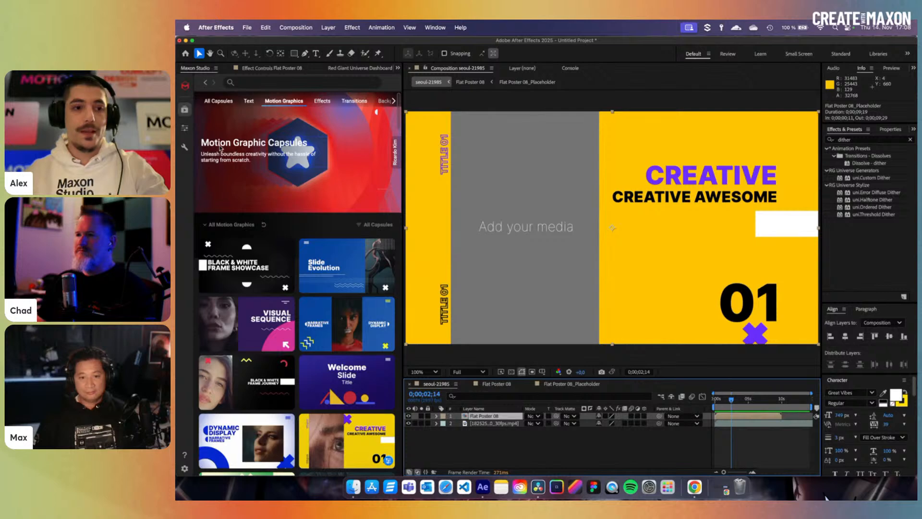
- Show the applied Flat Poster 08 capsule's settings and dock that panel beside the Composition viewer
left_click(186, 128)
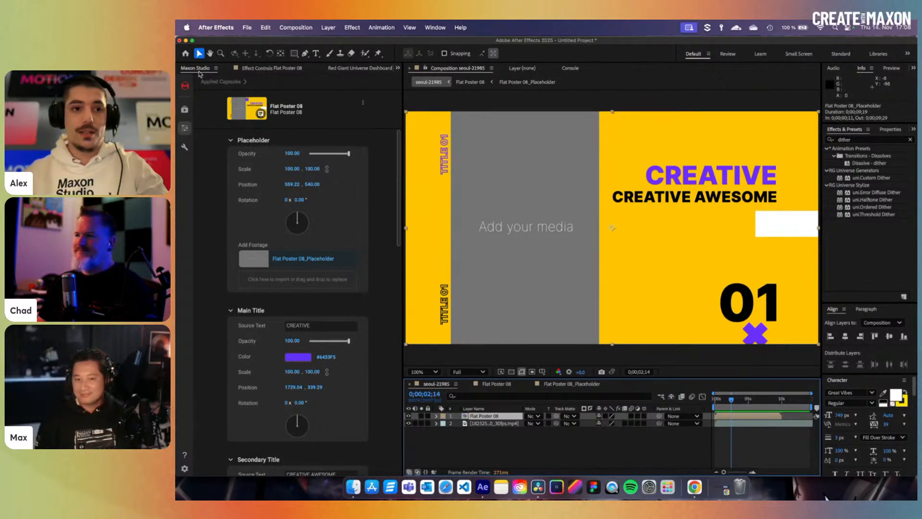
left_click_drag(199, 73, 409, 190)
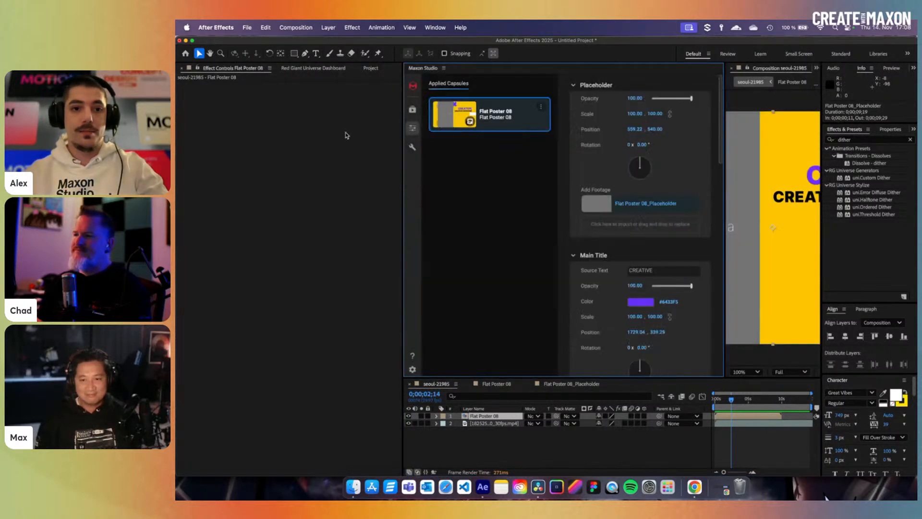
- Select seoul-21985.mp4 in the Project list and widen and pan the viewer to show the placeholder
left_click(377, 69)
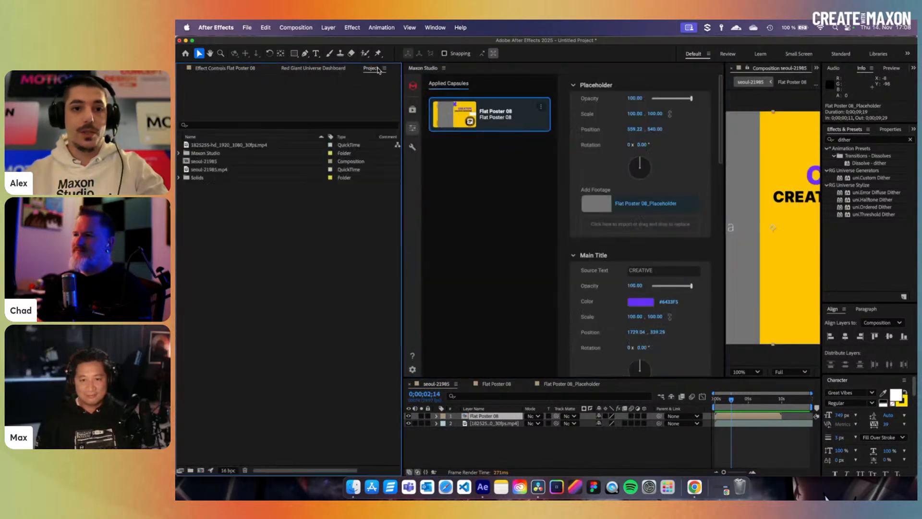
left_click(215, 170)
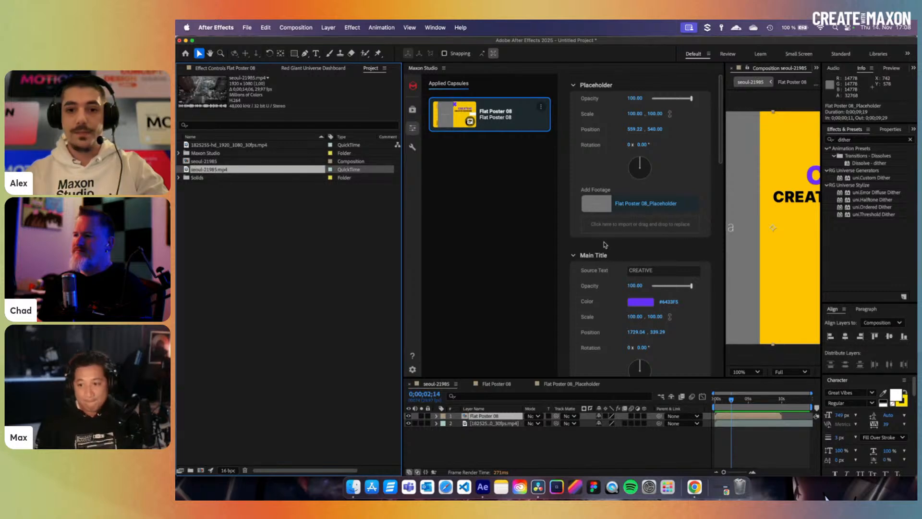
left_click_drag(723, 228, 585, 234)
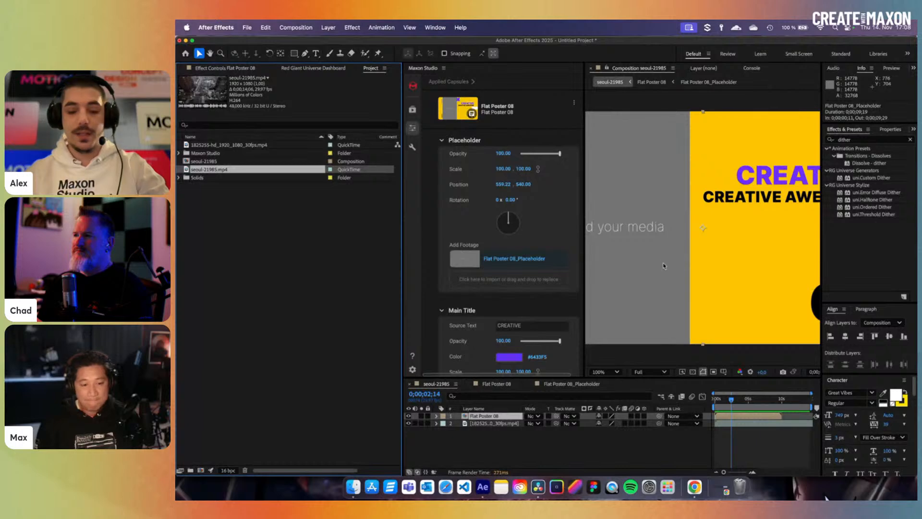
key("space")
left_click_drag(668, 267, 736, 270)
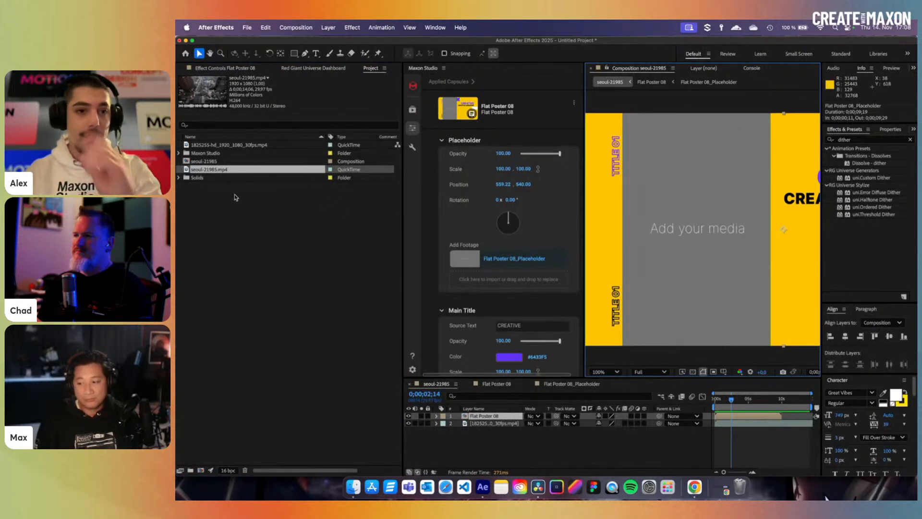
- Drop seoul-21985.mp4 into the poster's media slot, preview the animation, then undo it
left_click_drag(219, 169, 485, 282)
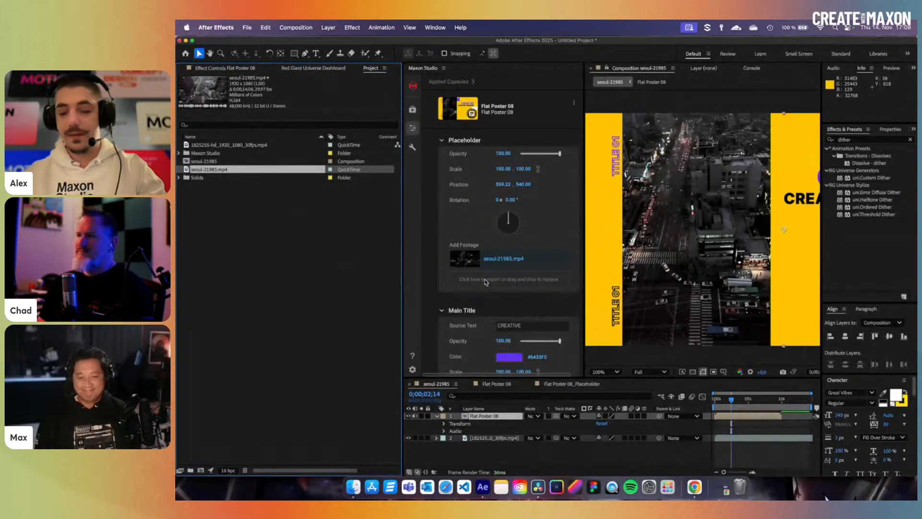
left_click_drag(727, 408, 723, 405)
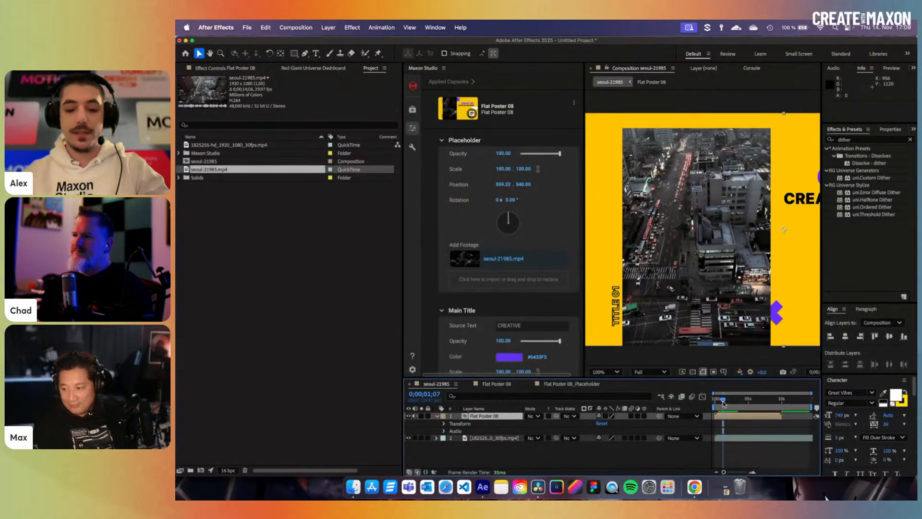
key("super+z")
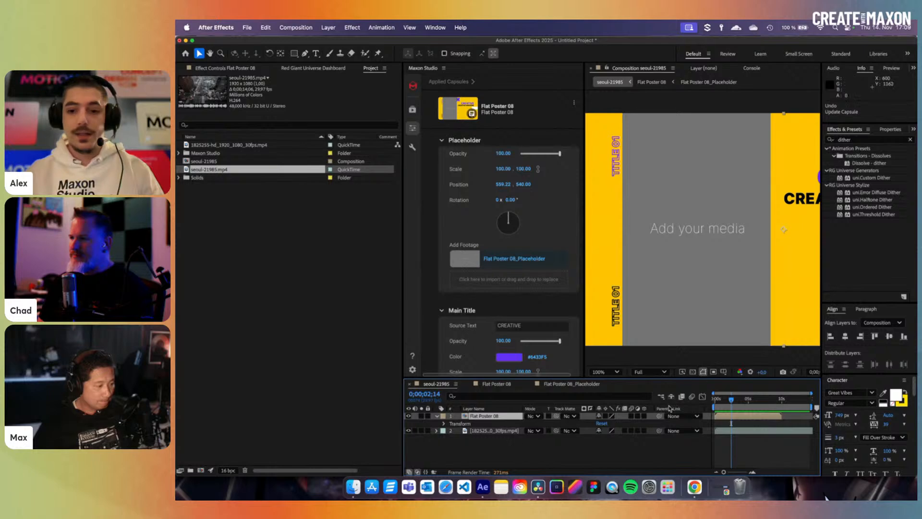
- Drop the 1825255-hd_1920_1080_30fps.mp4 layer into the media slot, undo it, and open the Footage file picker
left_click(478, 432)
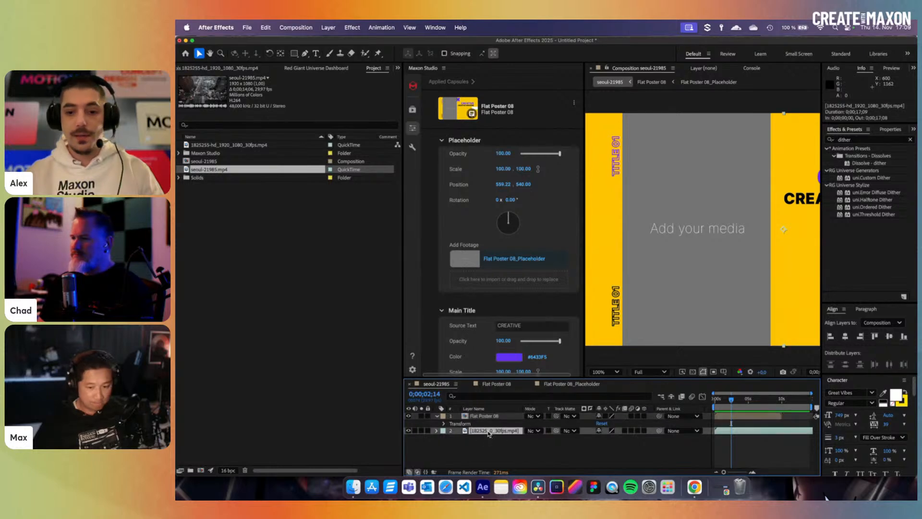
left_click_drag(488, 434, 489, 284)
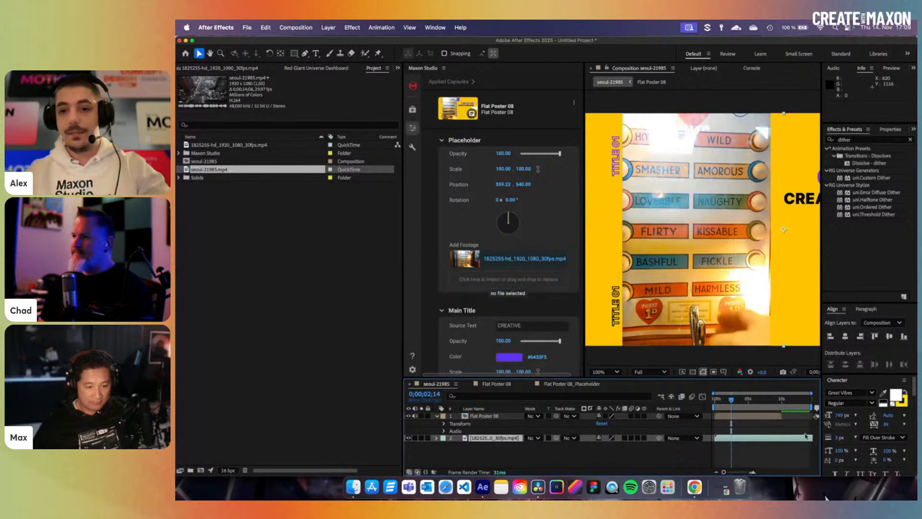
key("super+z")
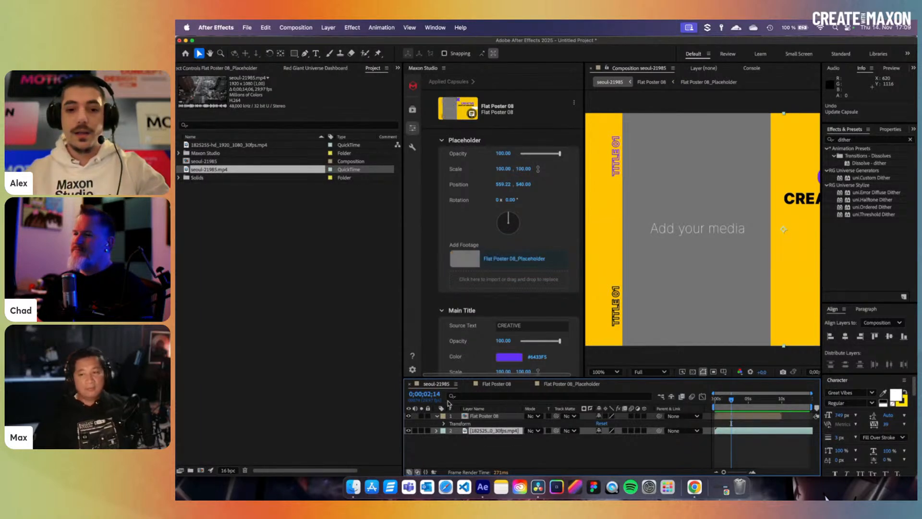
left_click(497, 282)
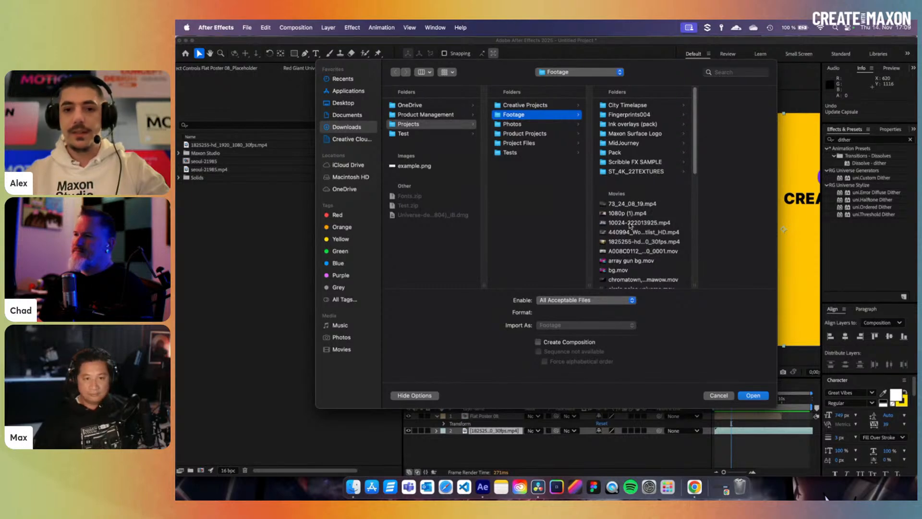
- Import 73_24_08_19.mp4 from the Footage folder, then undo the slot update to keep the placeholder
left_click(626, 214)
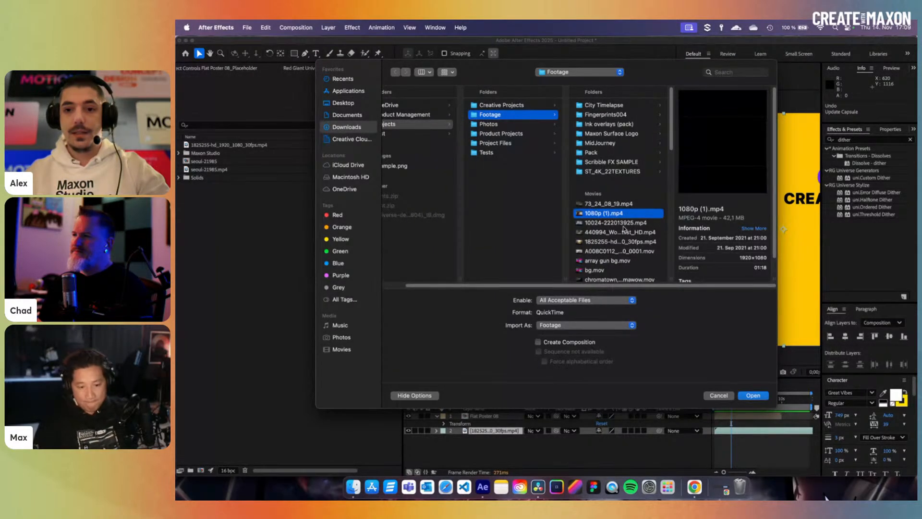
left_click(621, 223)
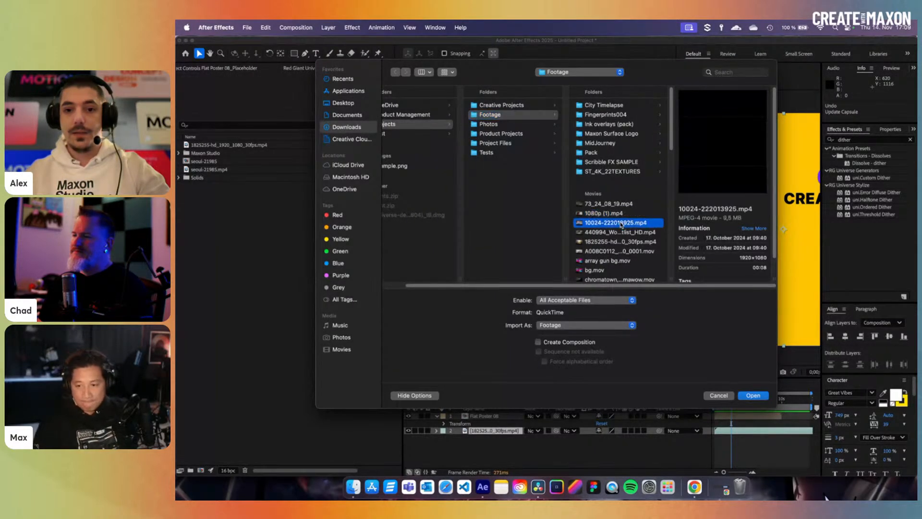
left_click(603, 271)
left_click(612, 206)
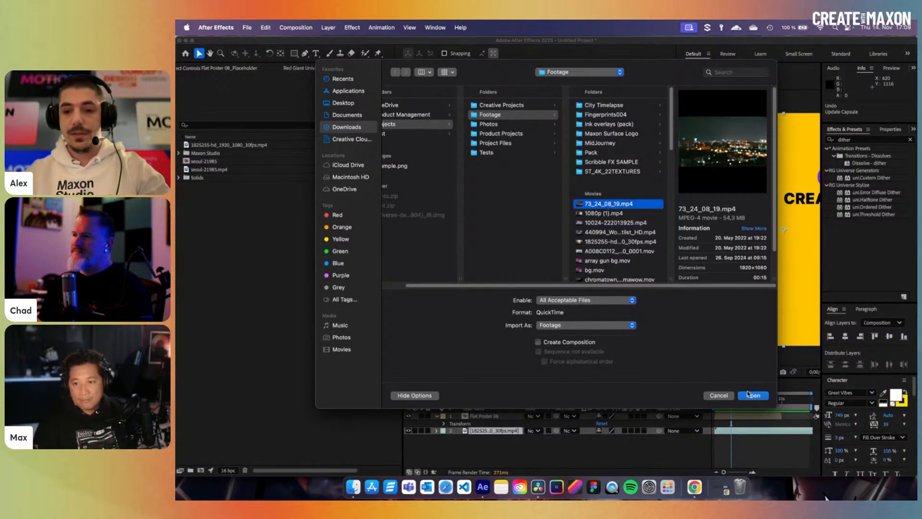
left_click(752, 395)
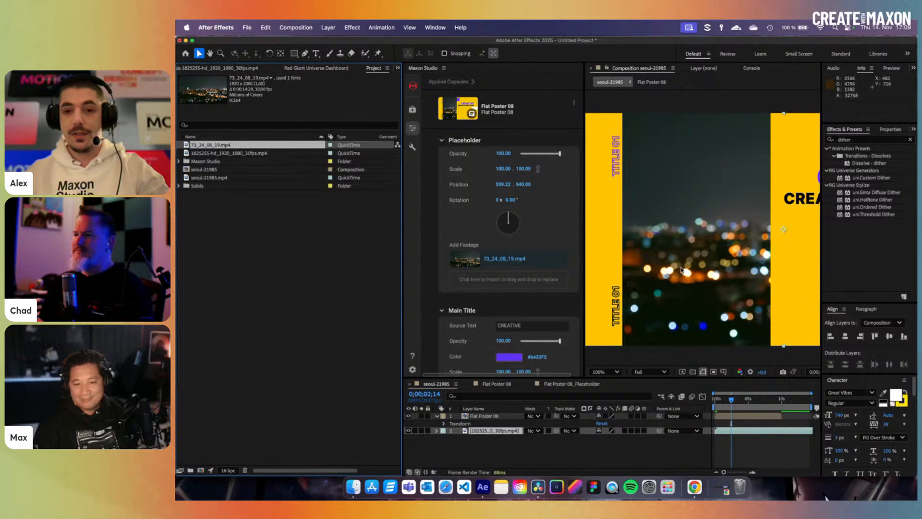
key("super+z")
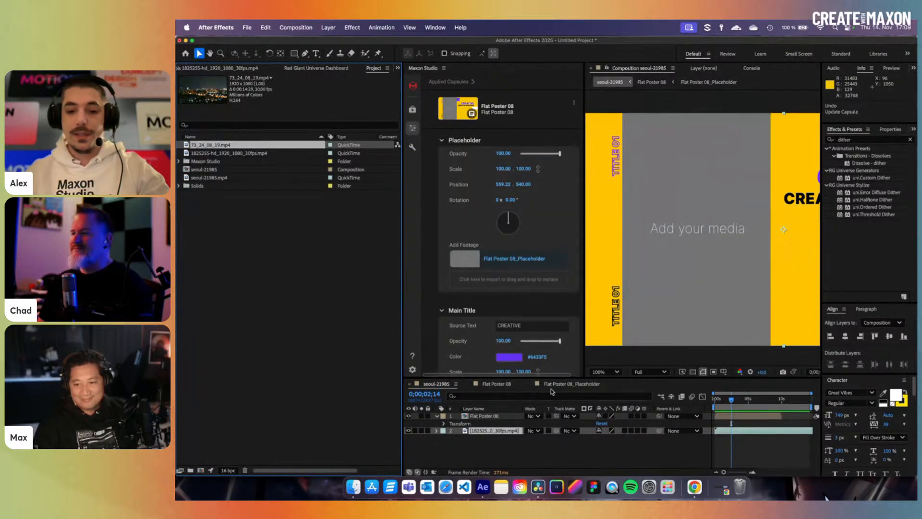
- Drag 1825255-hd_1920_1080_30fps.mp4 from Finder's Footage folder into the capsule's footage placeholder
left_click(353, 486)
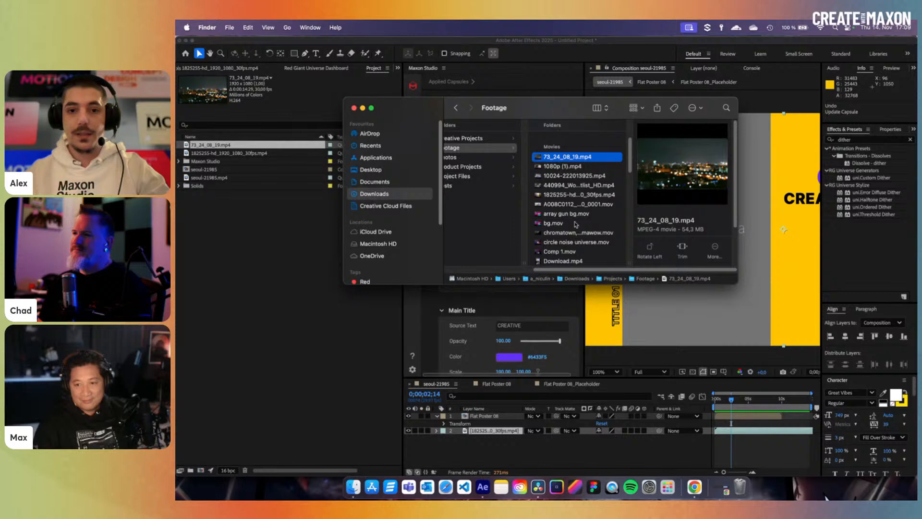
left_click(578, 207)
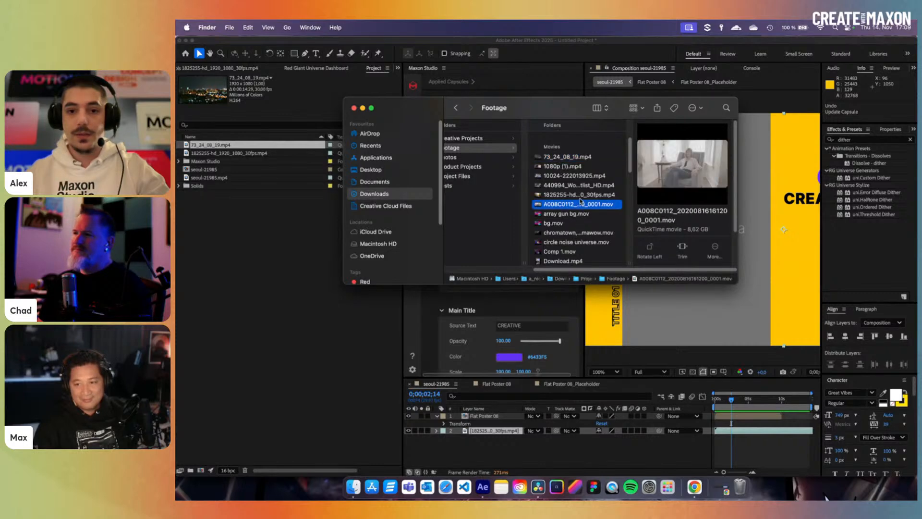
key("Up")
left_click_drag(550, 107, 379, 346)
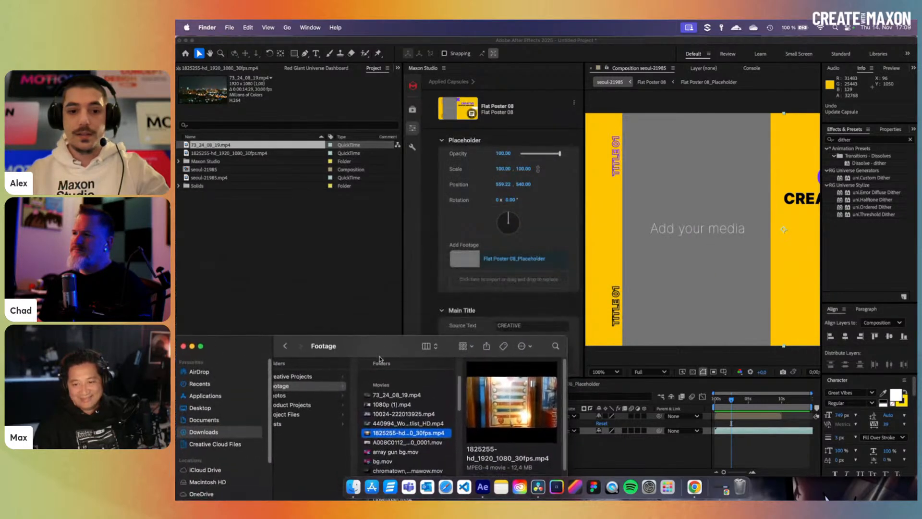
left_click_drag(398, 433, 469, 278)
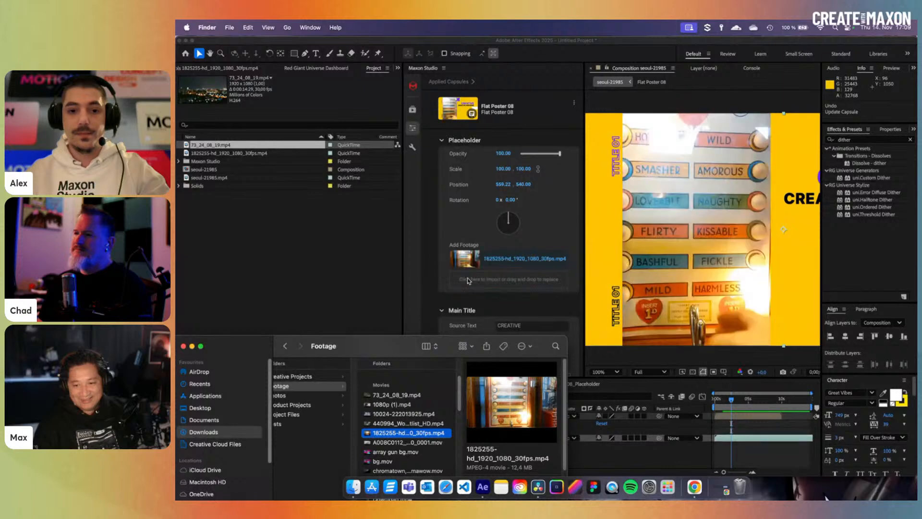
- Close the Finder Footage window and return to After Effects
left_click_drag(288, 346, 348, 227)
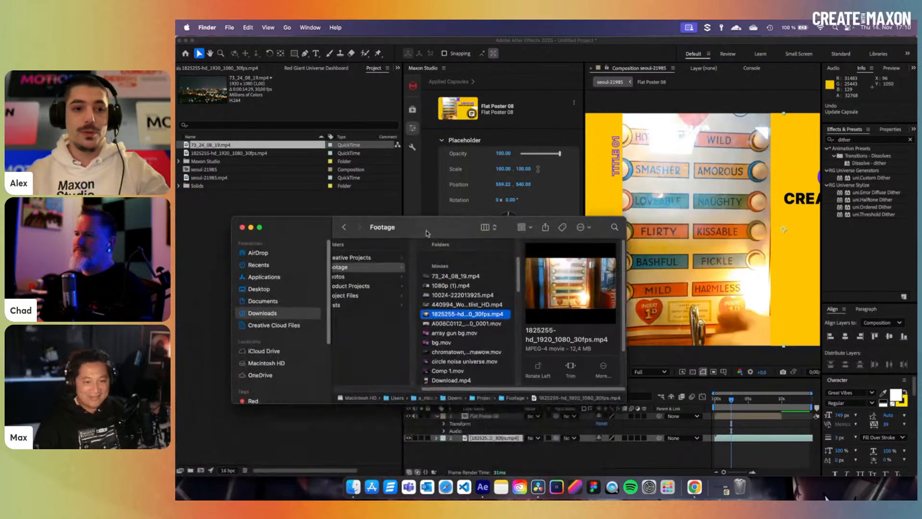
left_click(242, 227)
left_click(425, 71)
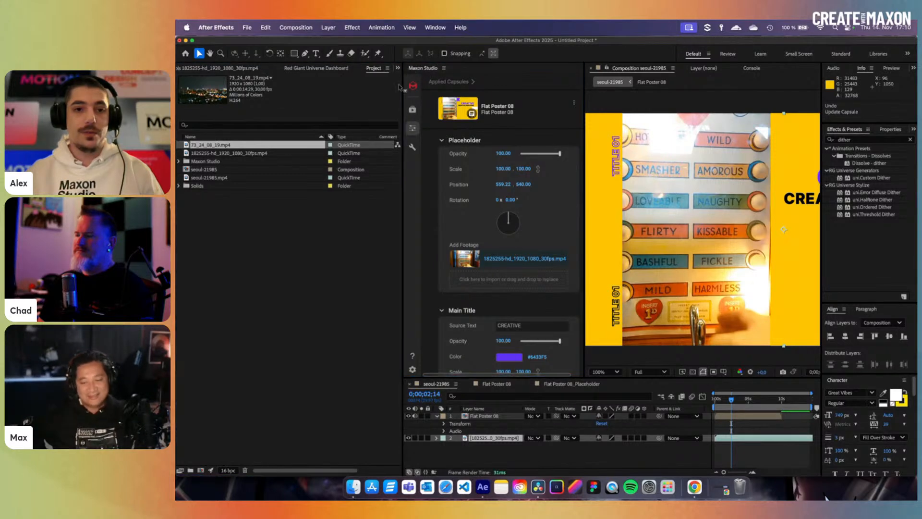
- Dock the Maxon Studio panel on the left and browse the Motion Graphic capsule library
left_click(369, 69)
left_click_drag(356, 72, 356, 72)
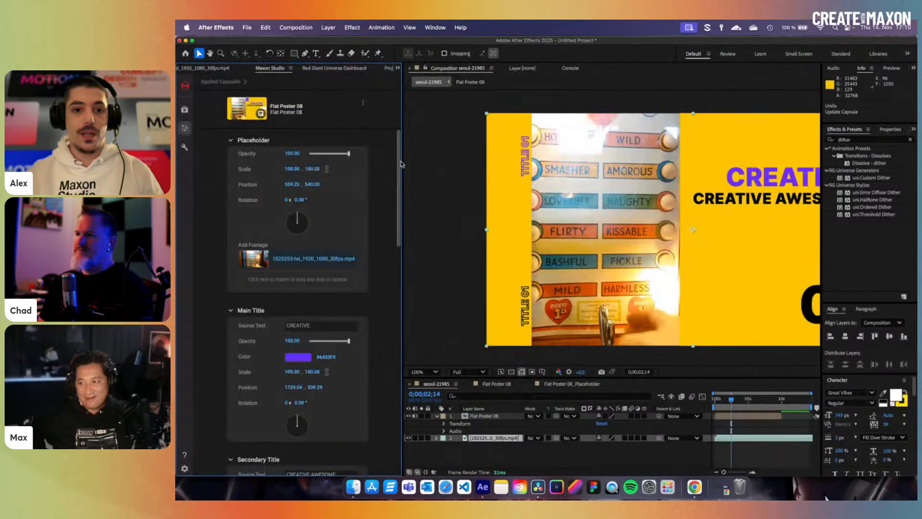
left_click_drag(403, 162, 369, 164)
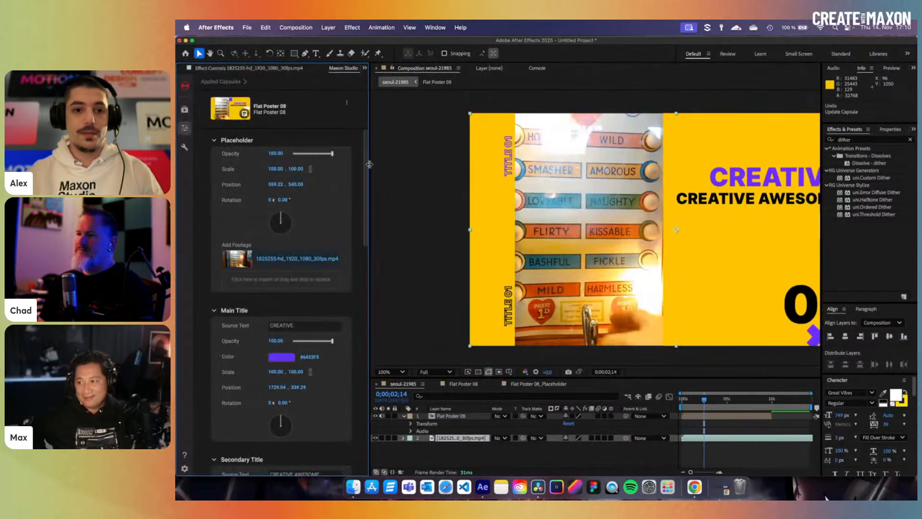
left_click(184, 109)
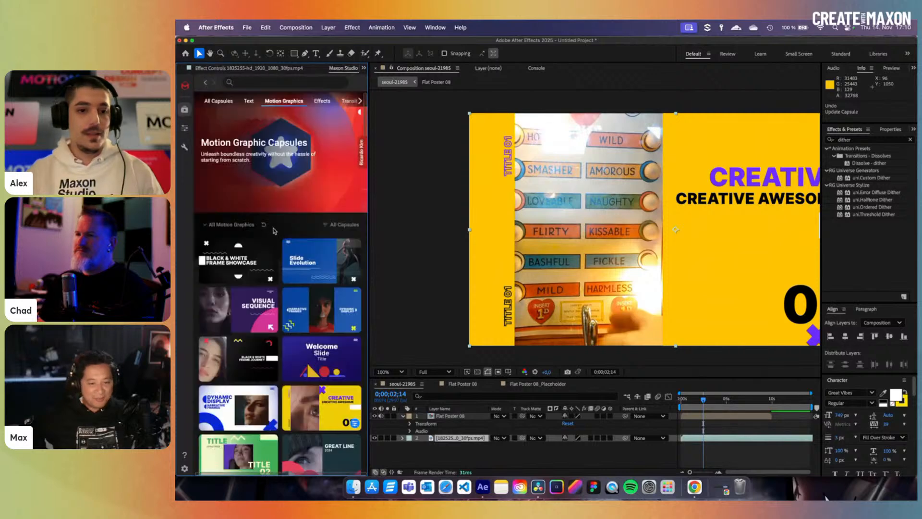
- Delete the Flat Poster 08 layer and show All Capsules in a wider library panel
left_click(464, 416)
key("Delete")
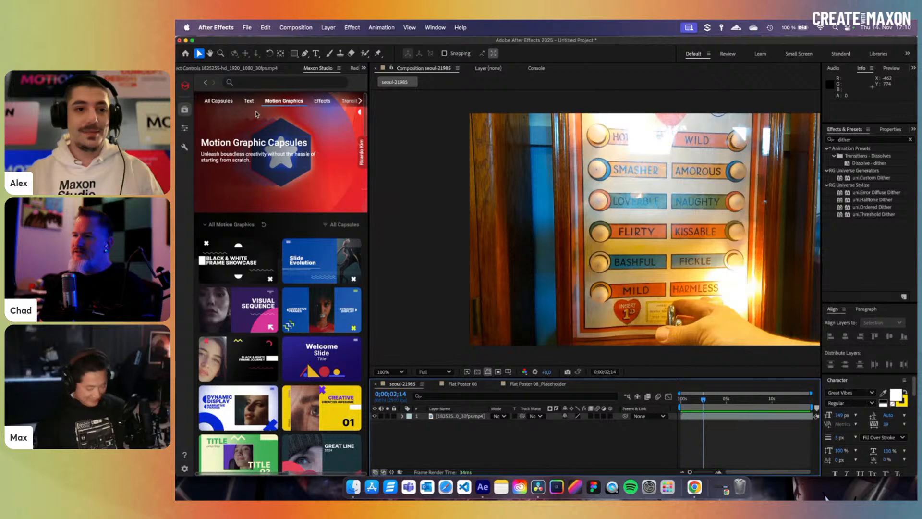
left_click(218, 102)
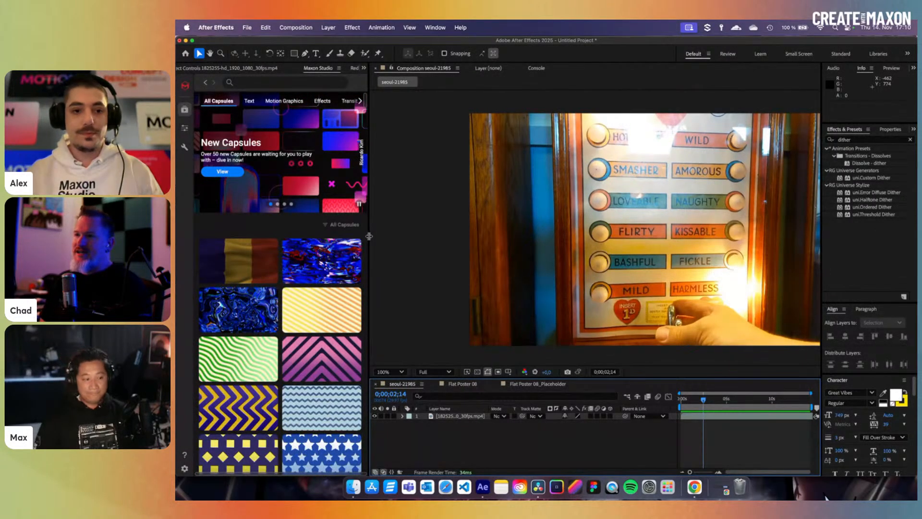
left_click_drag(369, 236, 393, 247)
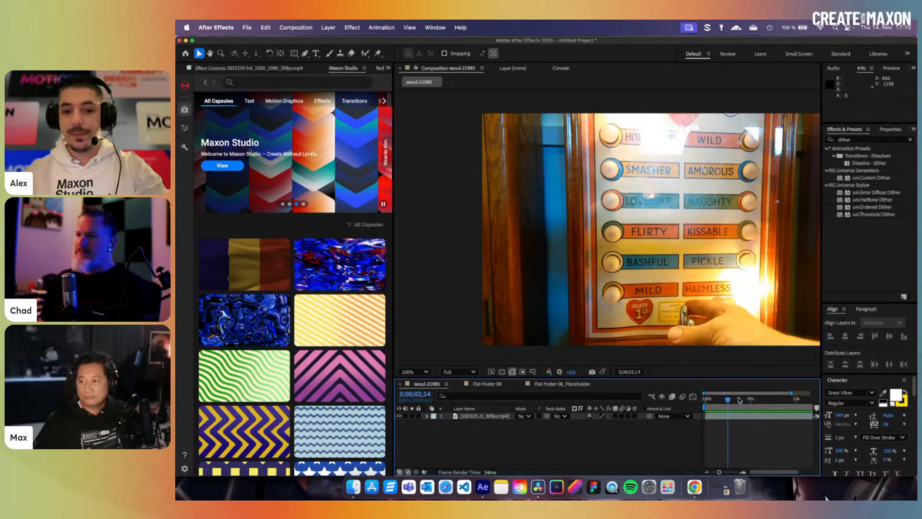
- Scrub the clip to about four seconds, then close the Flat Poster 08 and Flat Poster 08_Placeholder timelines
left_click_drag(740, 401, 715, 402)
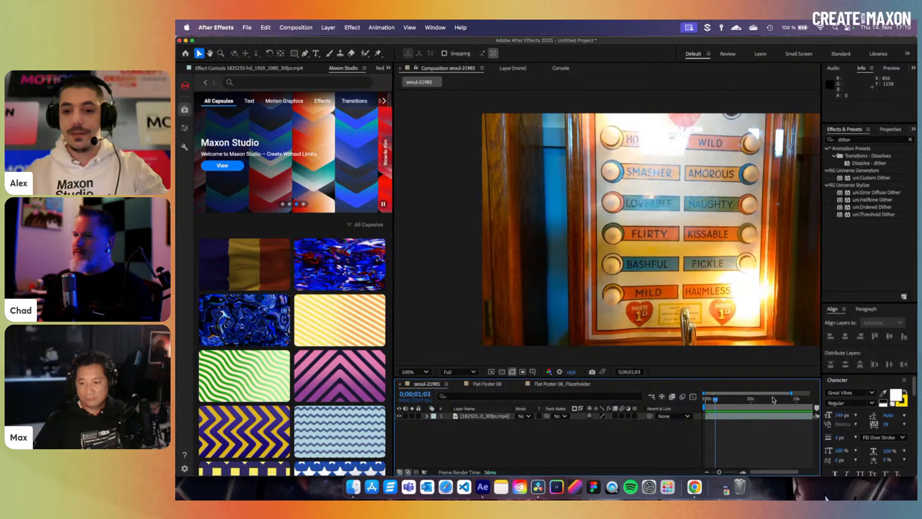
left_click_drag(786, 396, 811, 398)
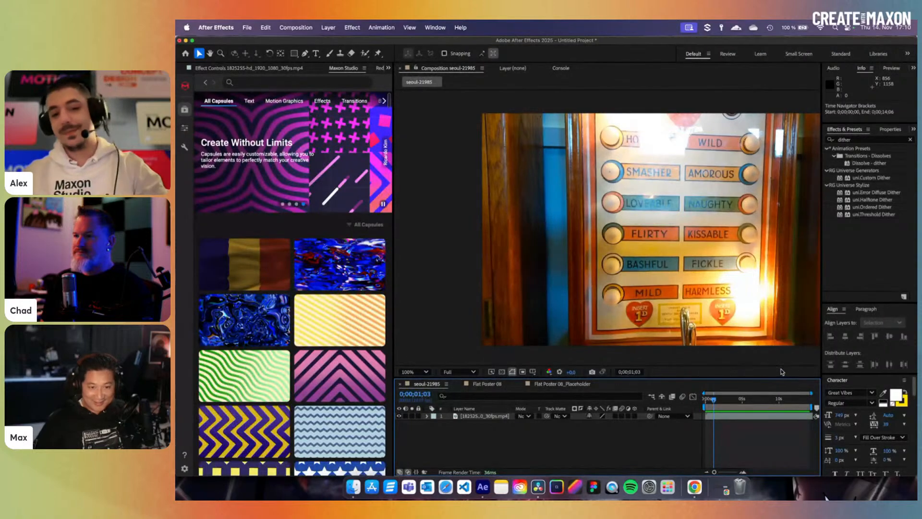
left_click_drag(755, 402, 732, 406)
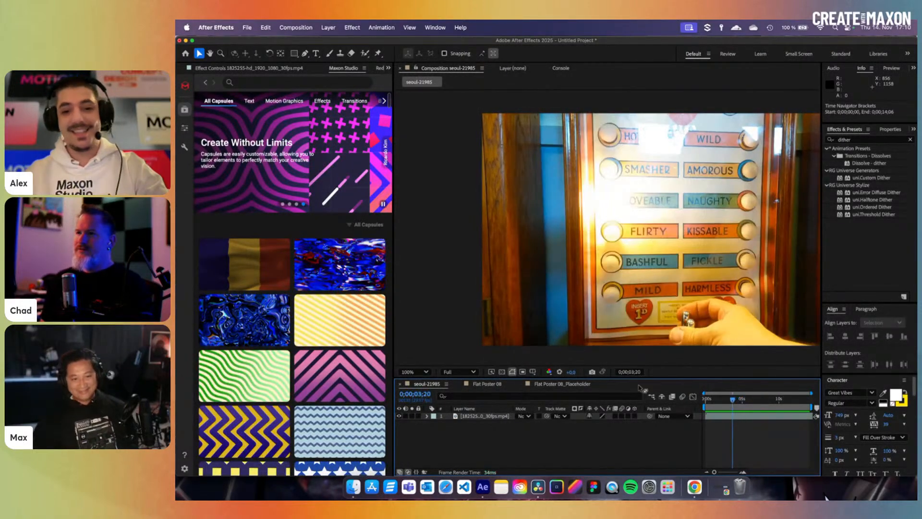
left_click(460, 385)
left_click(459, 385)
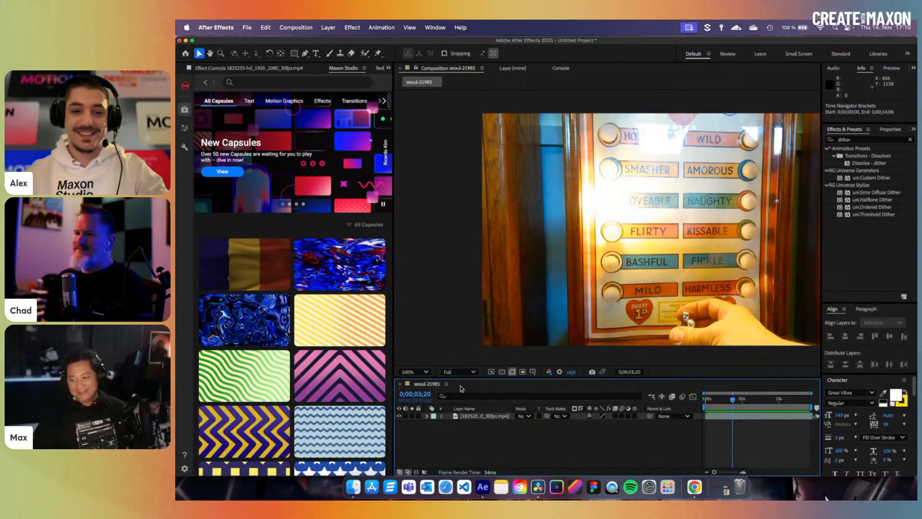
left_click(735, 418)
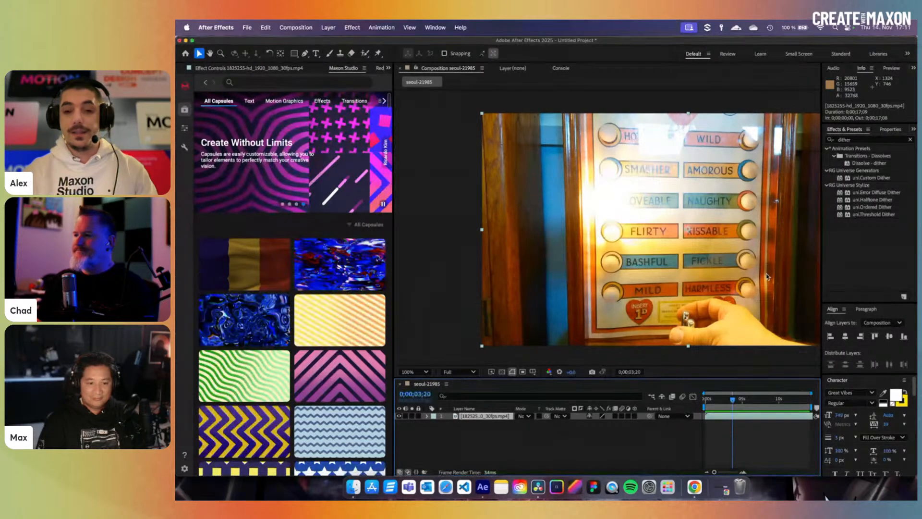
- Pan the composition view up and left, then focus the dither effects list
key("space")
left_click(731, 271)
left_click_drag(731, 271, 653, 253)
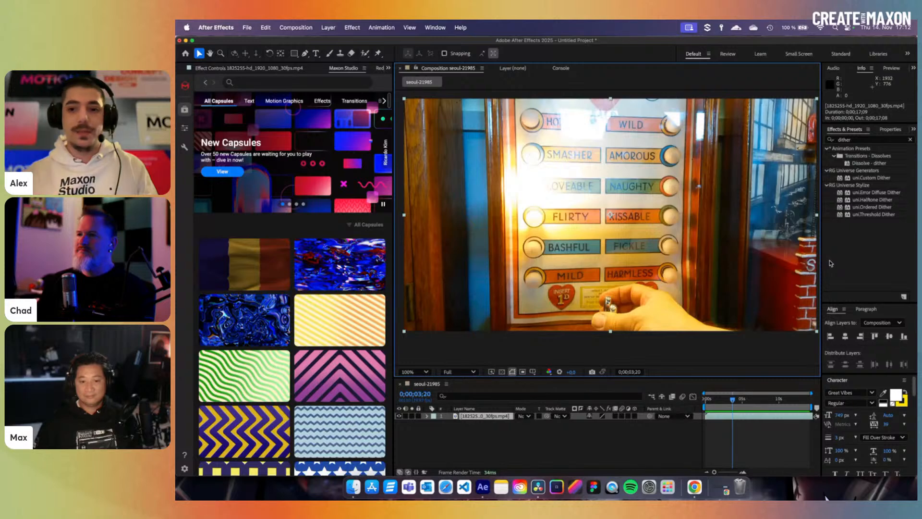
left_click(896, 271)
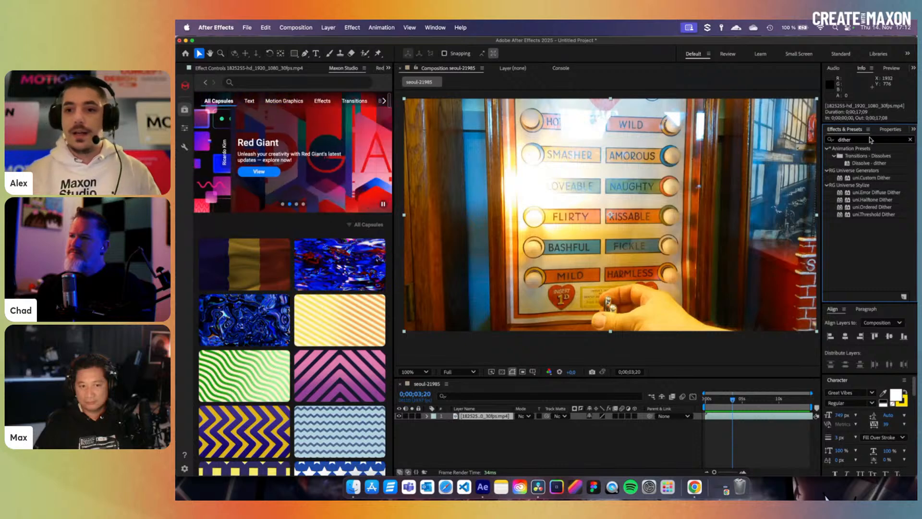
- Drag uni.Error Diffuse Dither from RG Universe Stylize onto the 1825255 clip layer
left_click(873, 192)
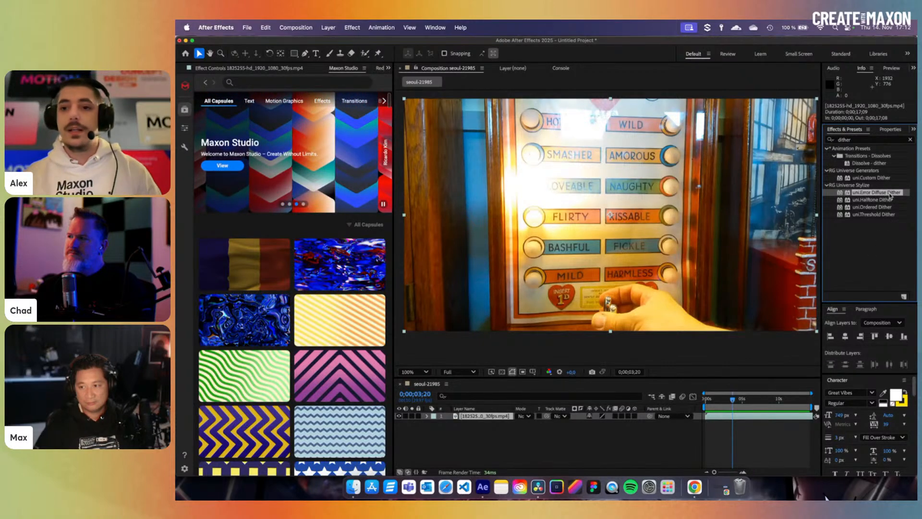
left_click_drag(889, 196, 727, 419)
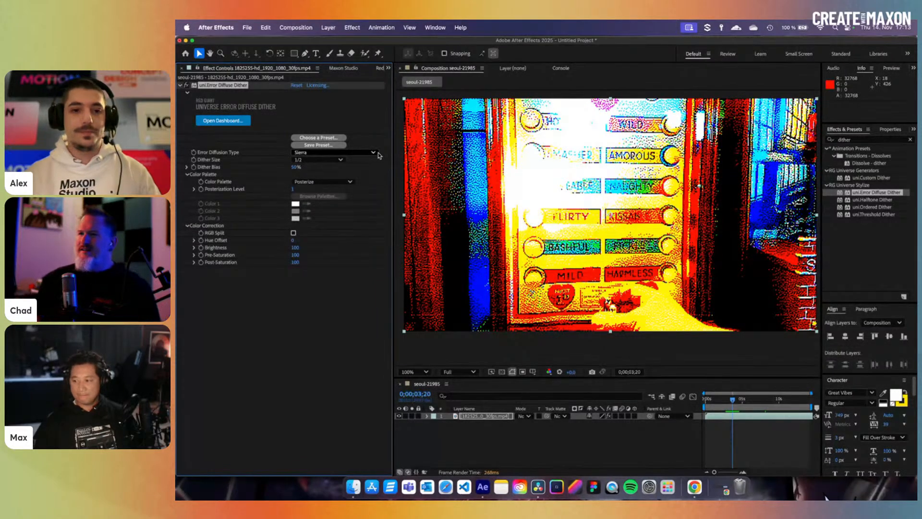
- Widen the composition viewer and preview the dithered clip around 2.5, 2 and 1.5 seconds
left_click_drag(392, 155, 373, 173)
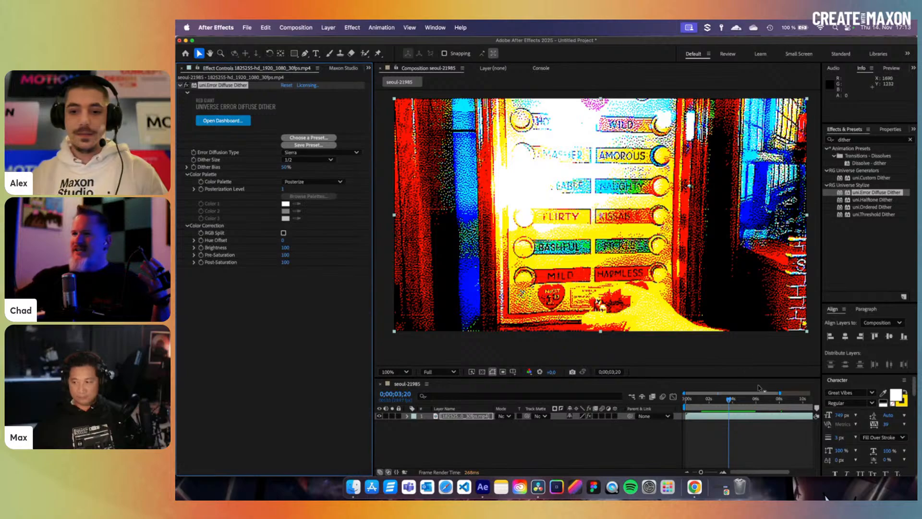
left_click_drag(748, 403, 706, 408)
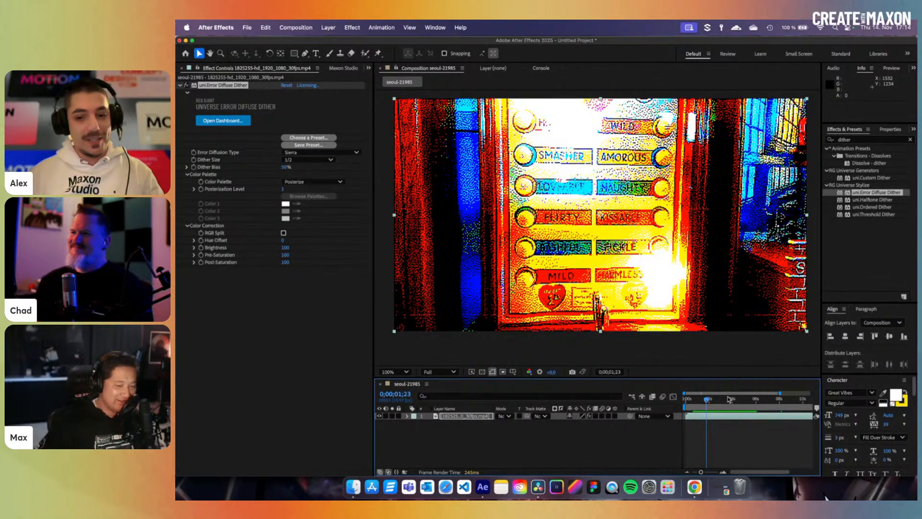
left_click_drag(731, 401, 711, 404)
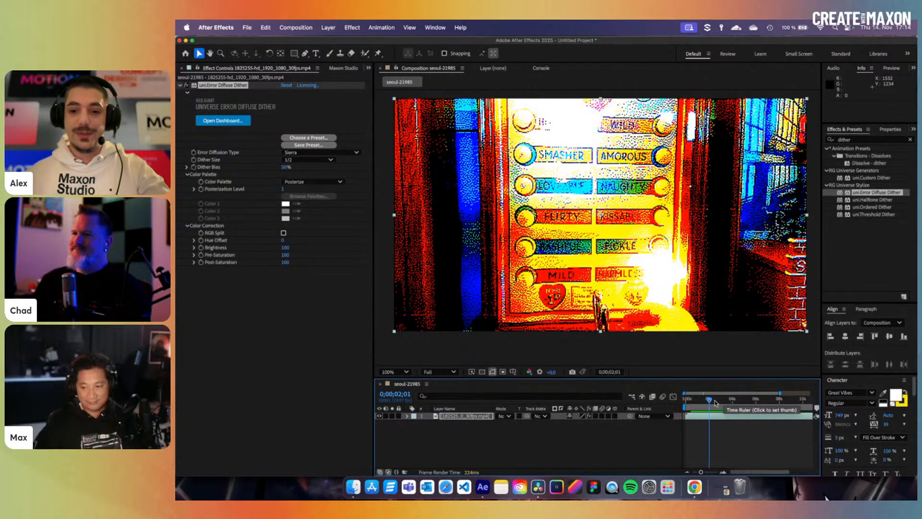
left_click_drag(714, 403, 703, 401)
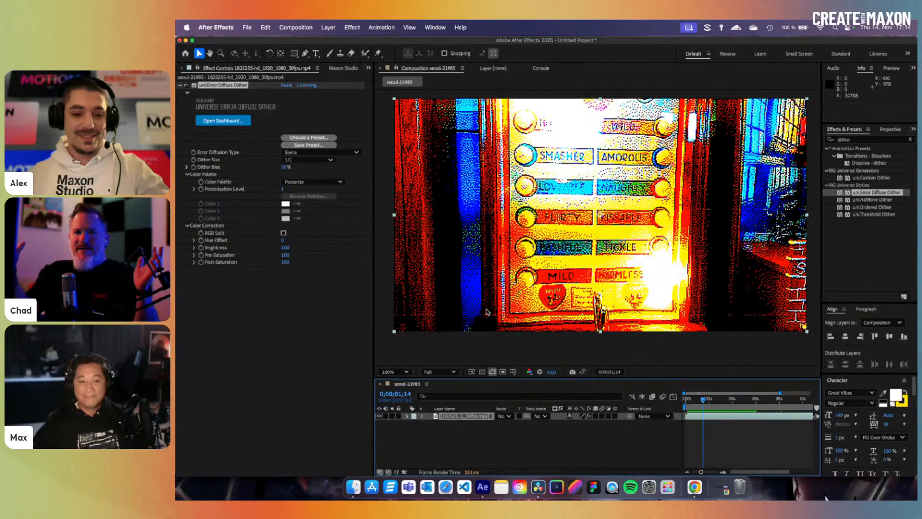
- Check frames near 4 seconds, the start and 3.3 seconds, settling on 0;00;03;20
left_click(733, 406)
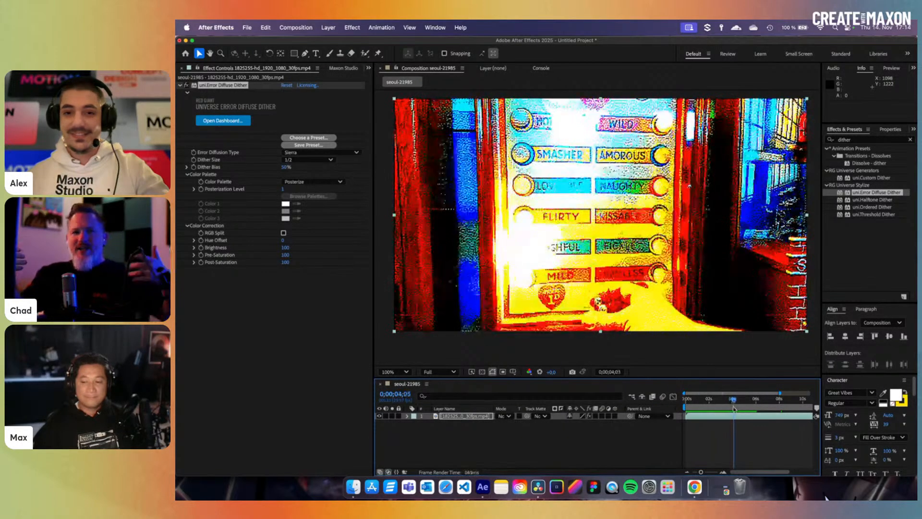
left_click_drag(733, 409, 692, 412)
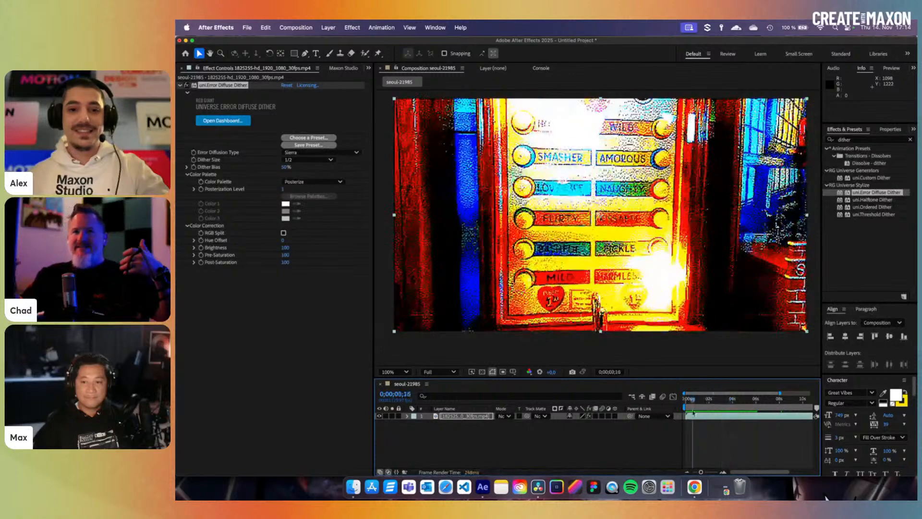
left_click(722, 406)
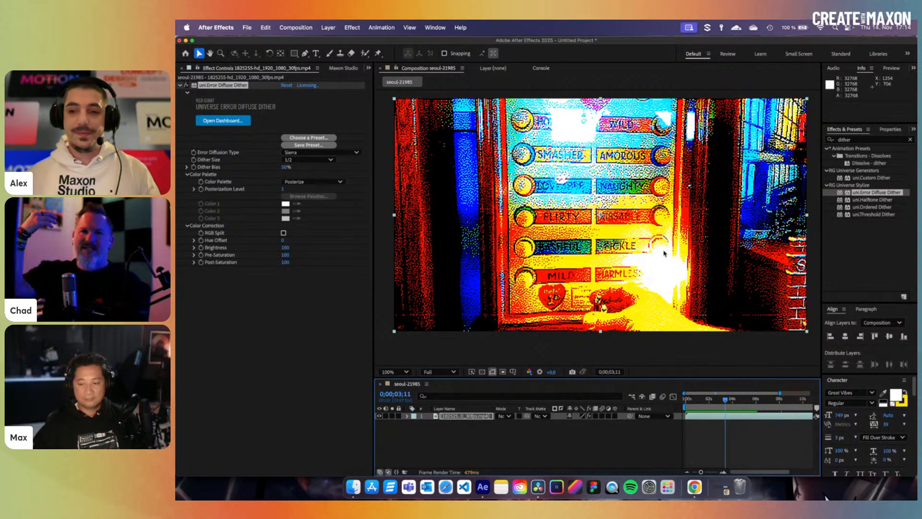
left_click(720, 403)
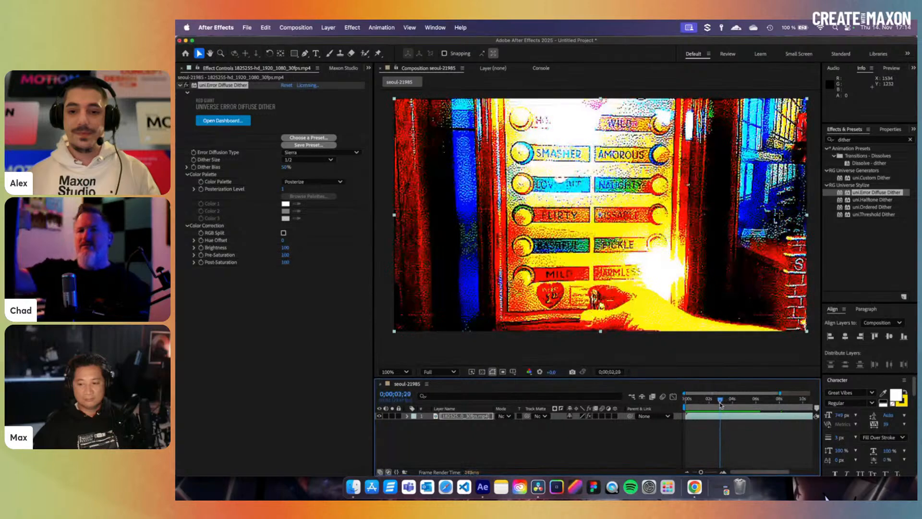
left_click(406, 371)
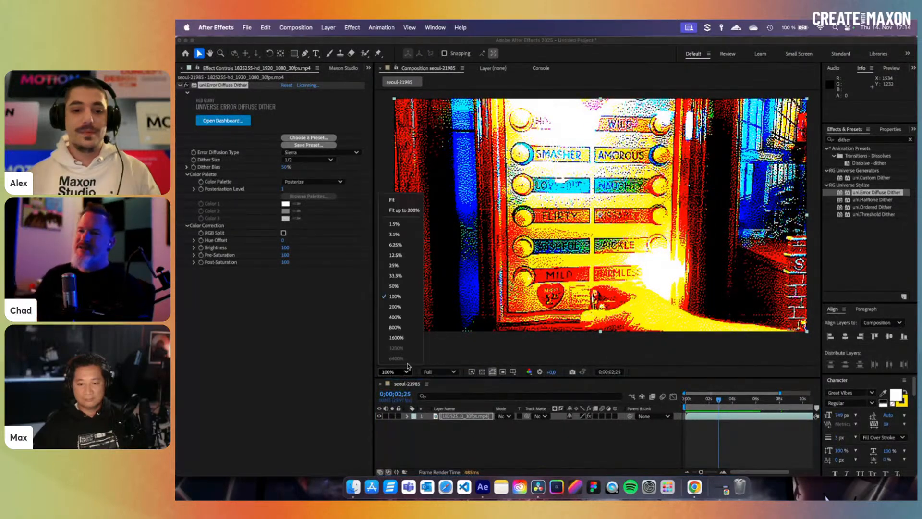
- Fit the composition to the viewer and widen the viewer panel further for the Sierra-dithered clip
left_click(406, 210)
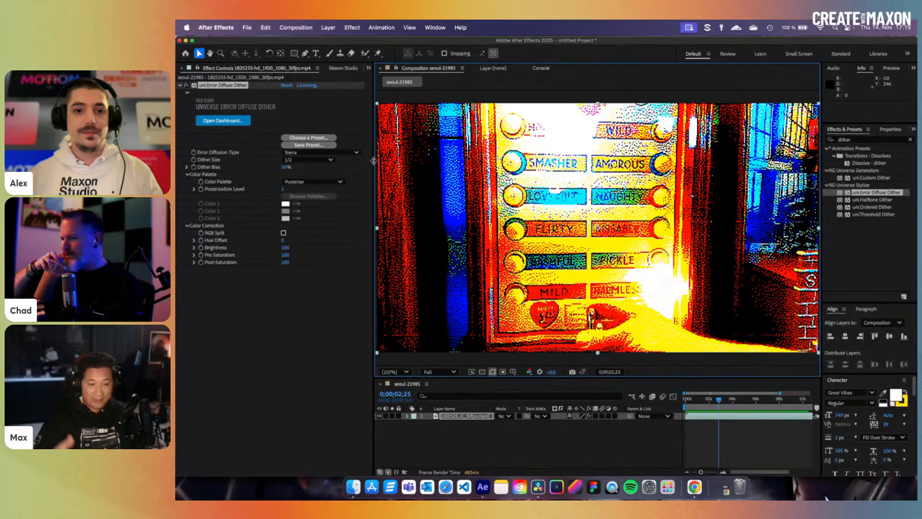
left_click_drag(373, 161, 345, 170)
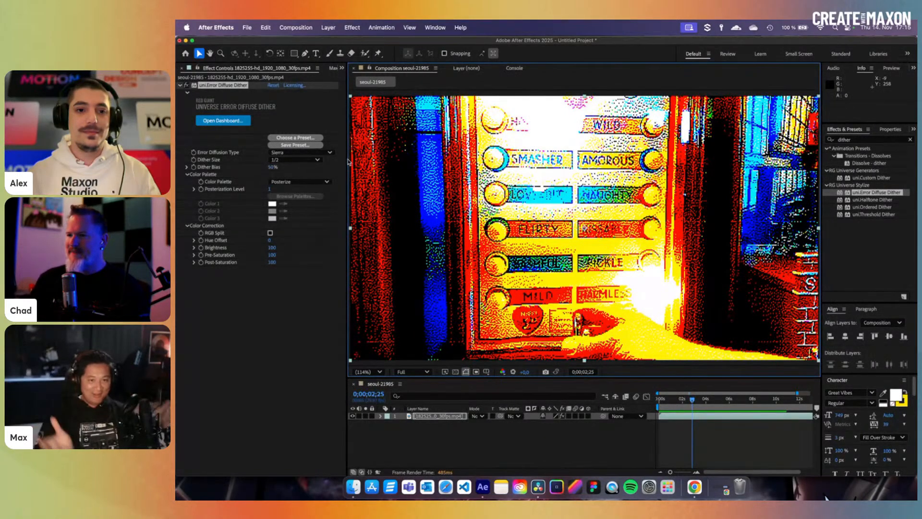
mouse_move(347, 163)
left_mouse_down()
mouse_move(336, 161)
mouse_move(343, 161)
left_mouse_up()
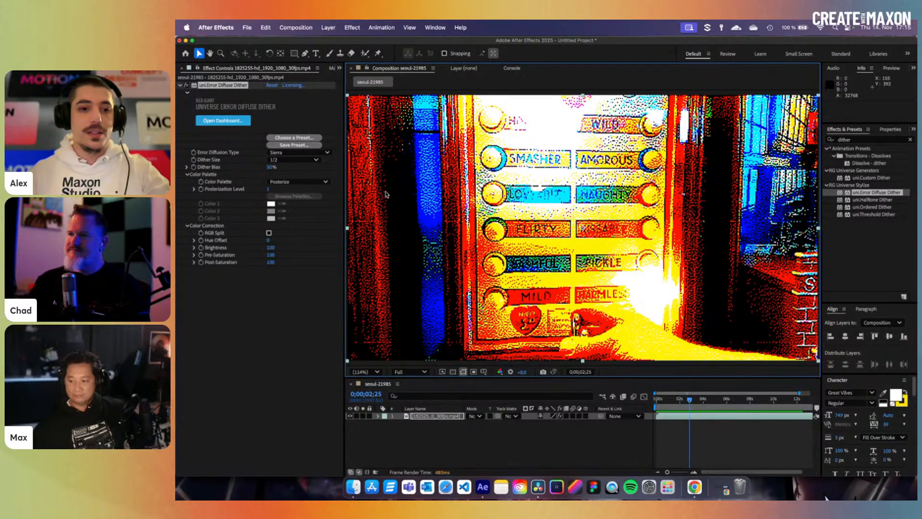
left_click(323, 153)
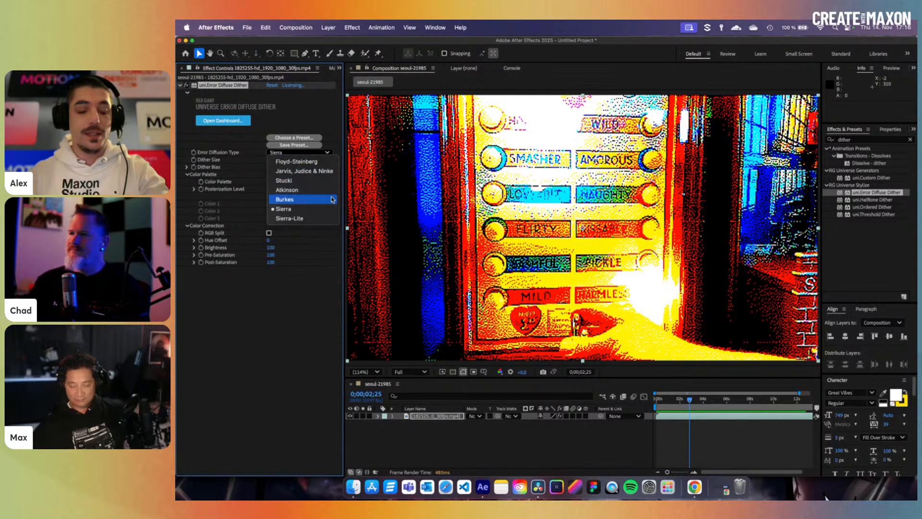
- Try Sierra-Lite and Atkinson diffusion, then set Error Diffusion Type to Floyd-Steinberg
left_click(307, 219)
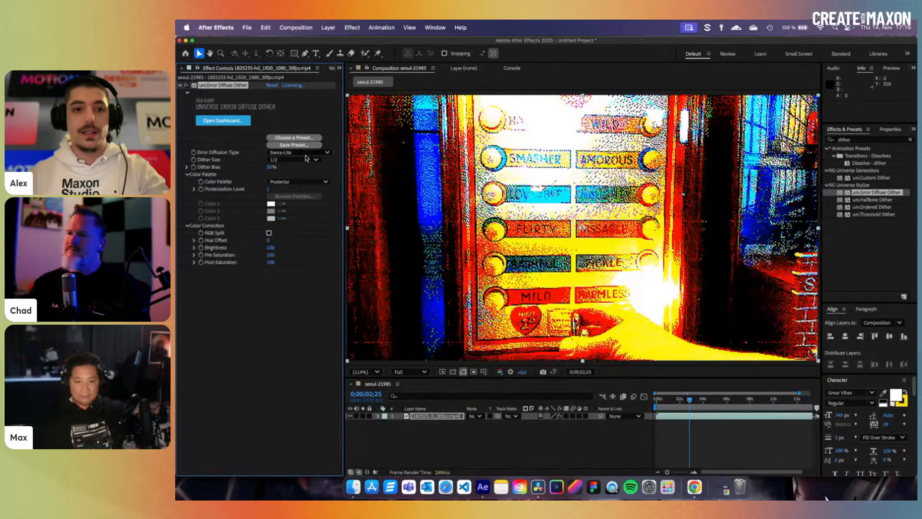
left_click(304, 152)
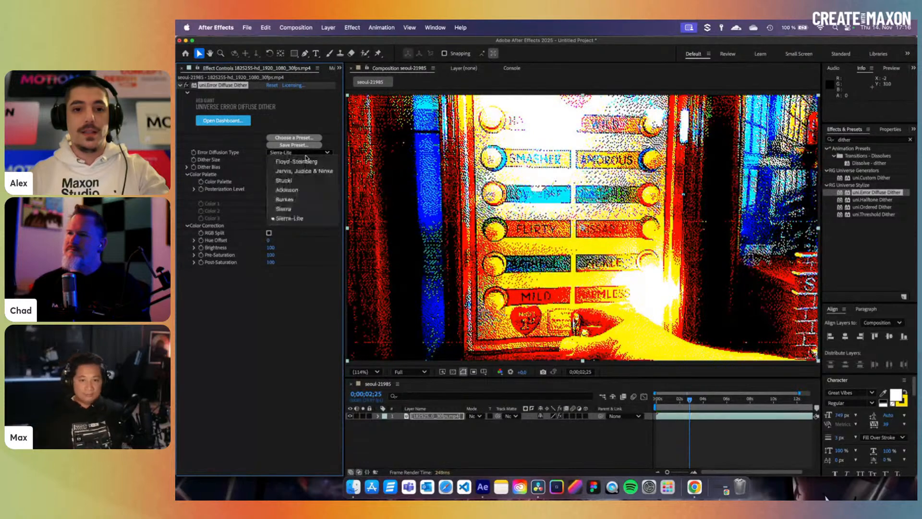
left_click(301, 191)
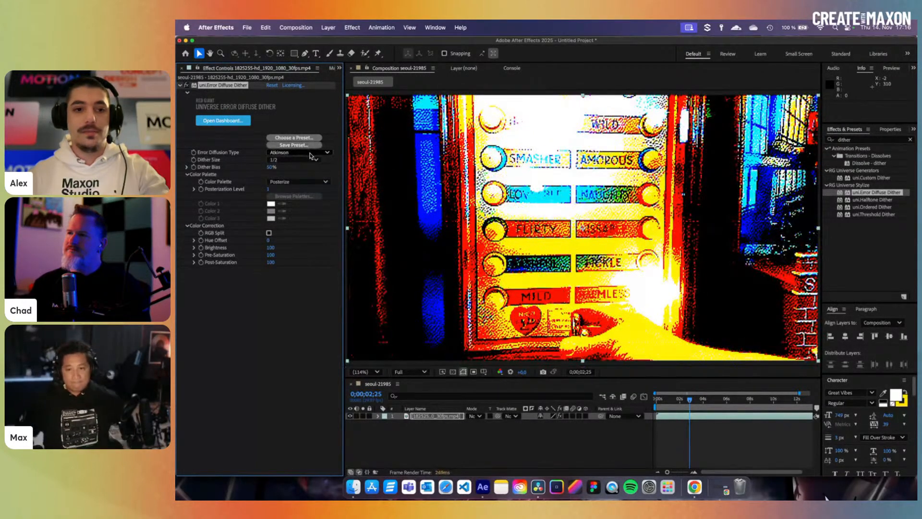
left_click(310, 154)
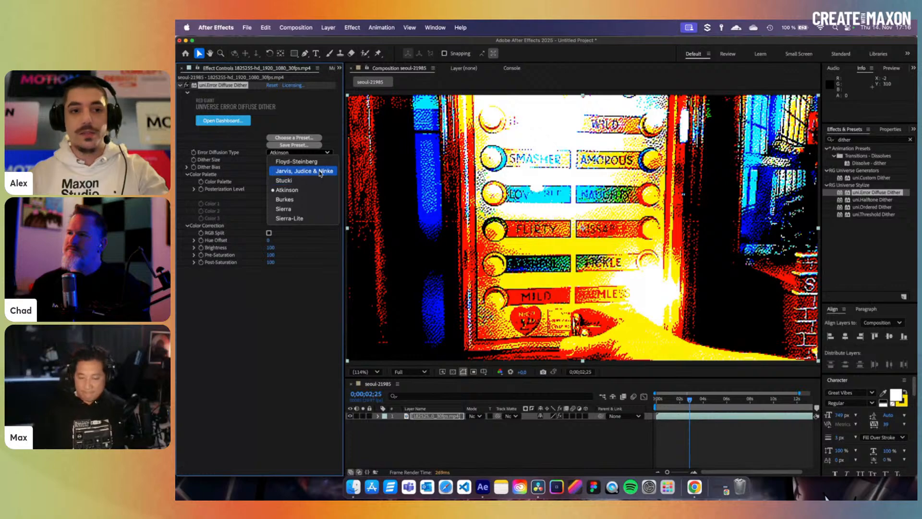
left_click(318, 165)
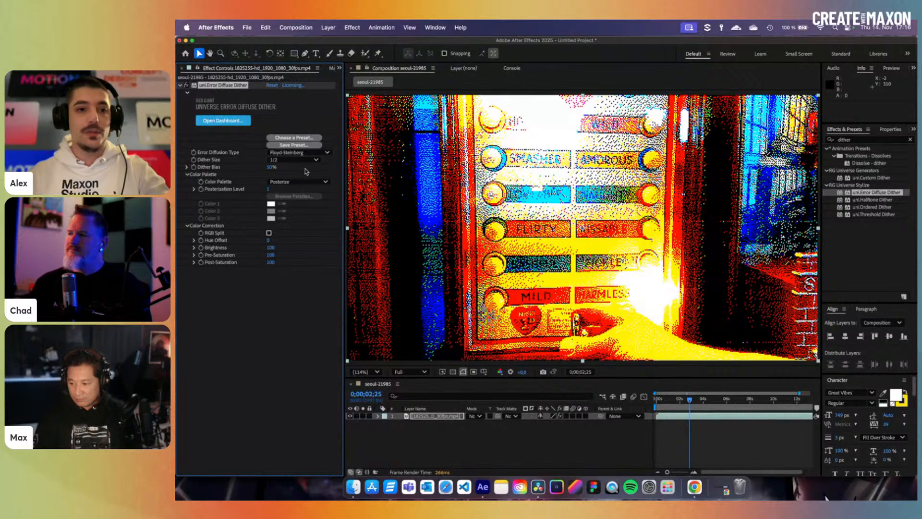
left_click(307, 164)
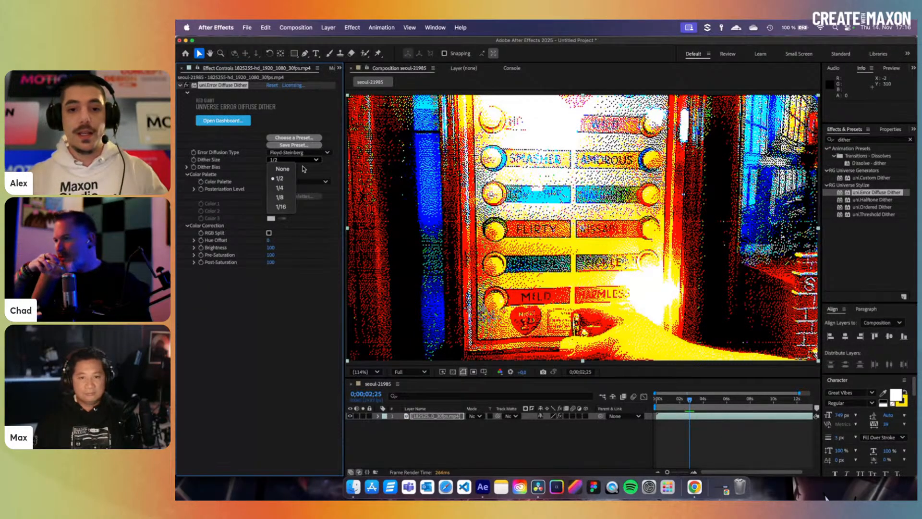
- Cycle Dither Size through None, 1/16 and 1/8, settling on 1/4
left_click(287, 169)
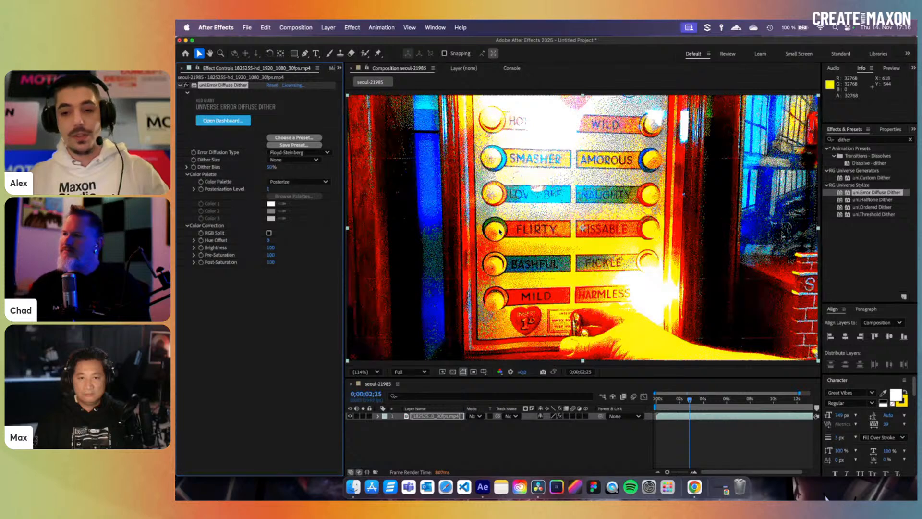
left_click(315, 160)
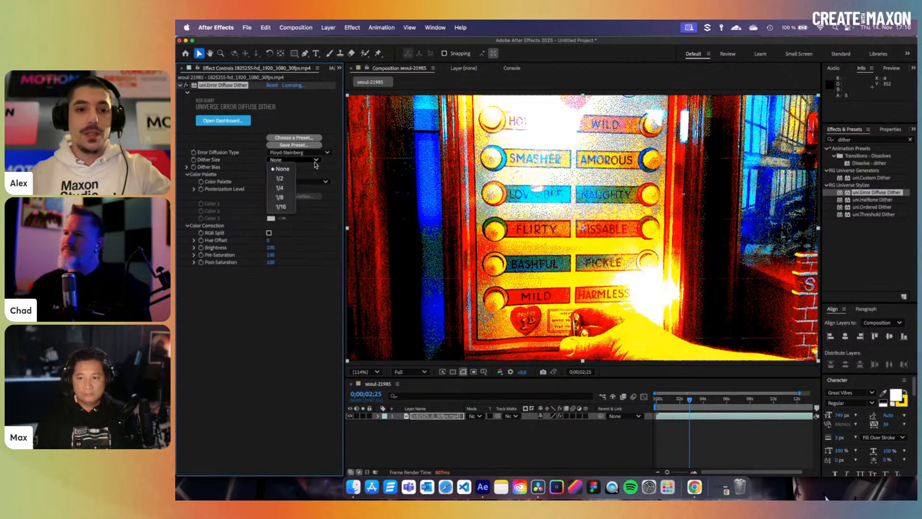
left_click(281, 207)
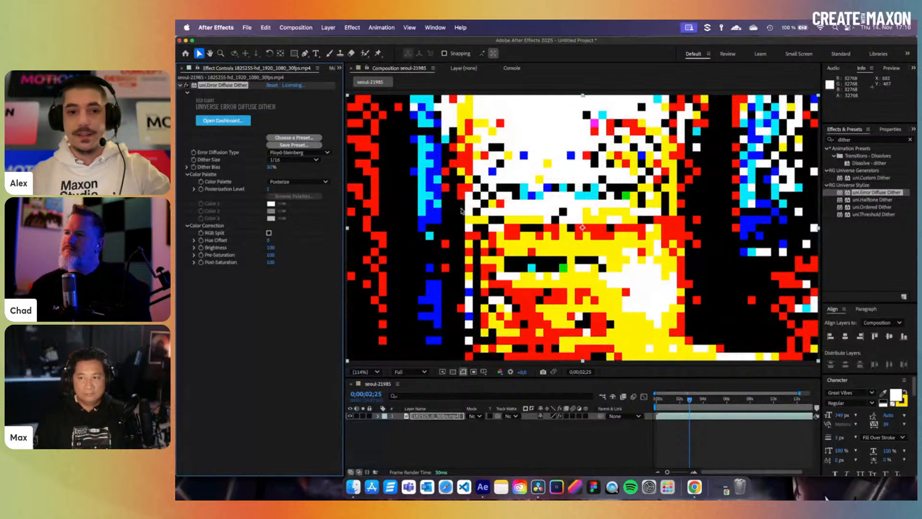
left_click(293, 159)
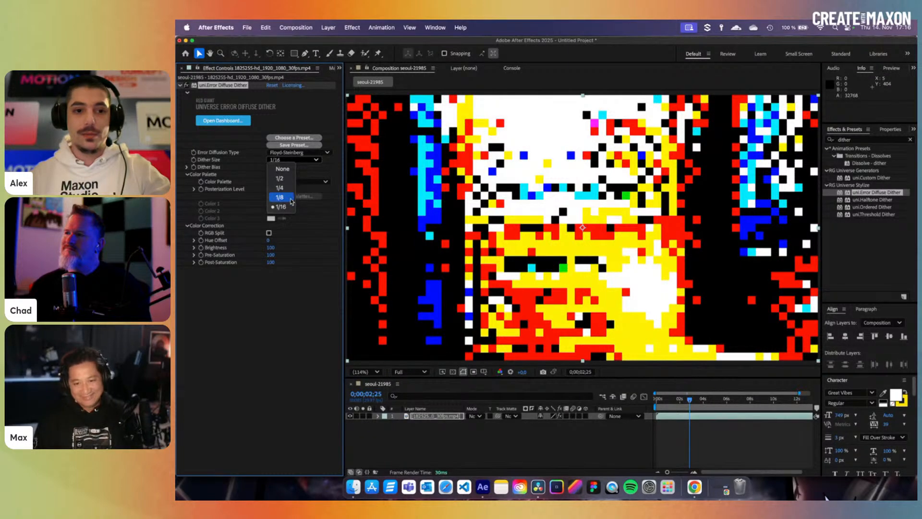
left_click(294, 198)
left_click(293, 159)
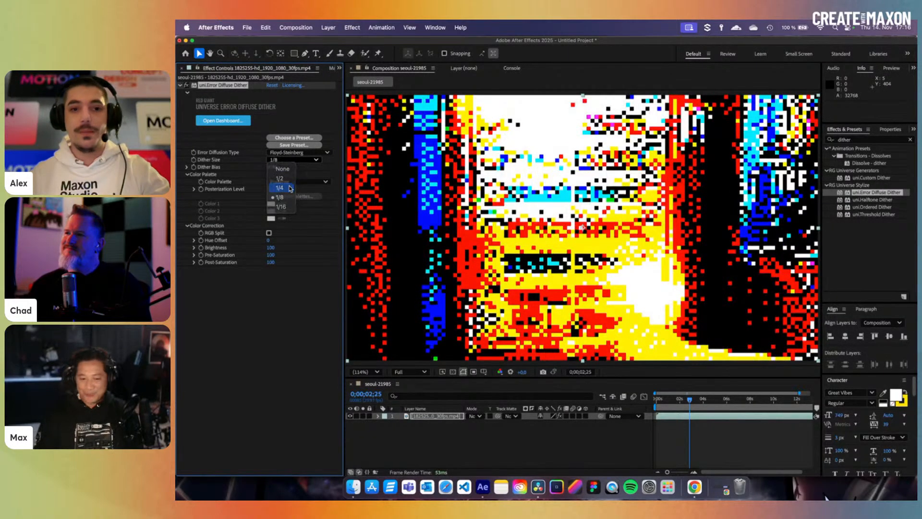
left_click(279, 188)
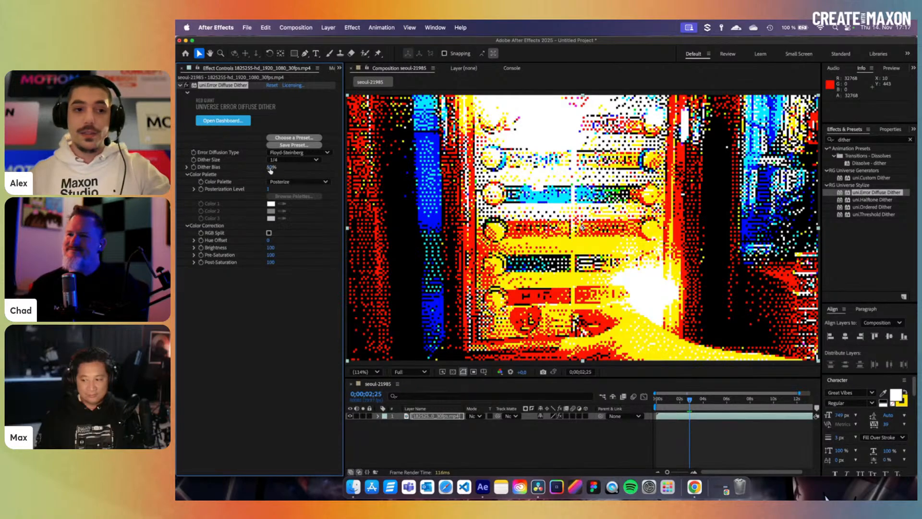
- Test raising and lowering Dither Bias, then undo back to 50%
left_click_drag(270, 169, 286, 169)
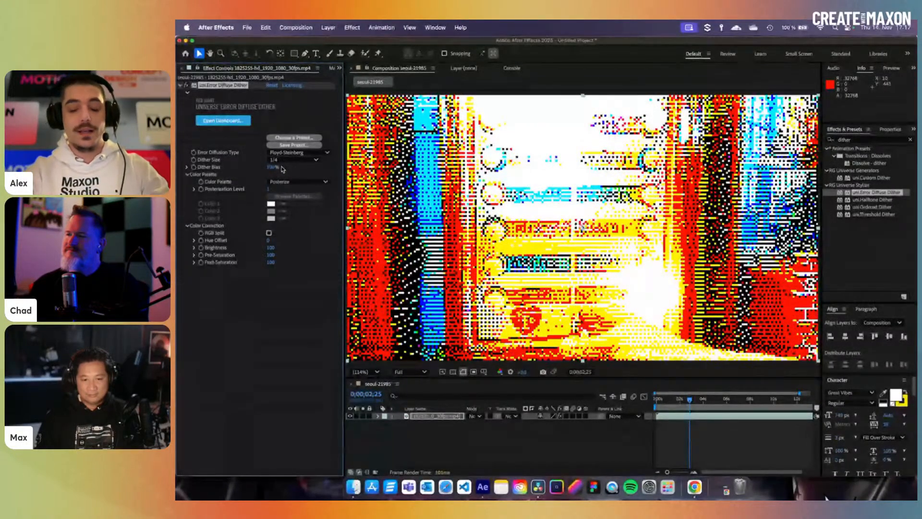
key("super+z")
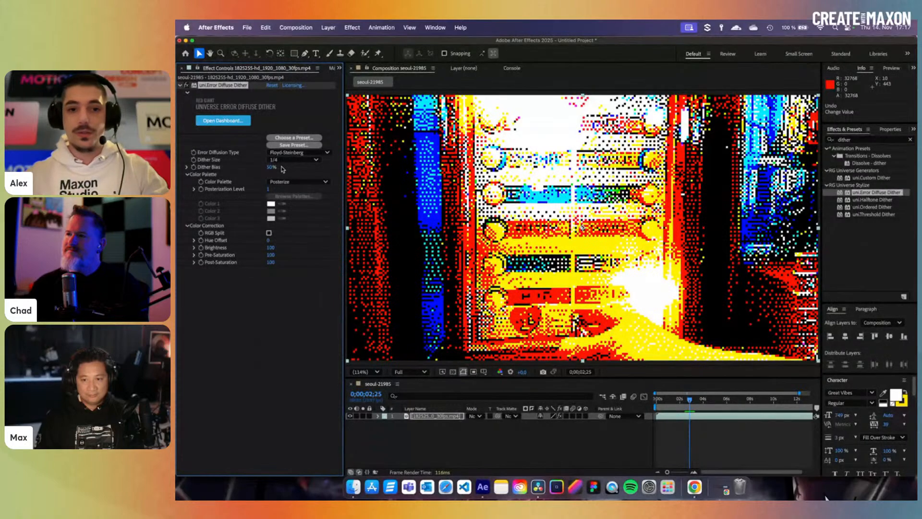
left_click_drag(269, 167, 183, 188)
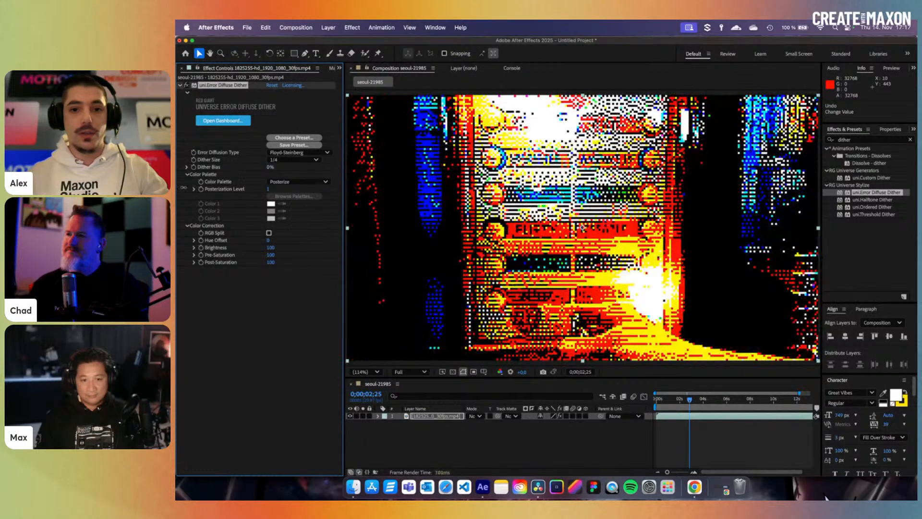
key("super+z")
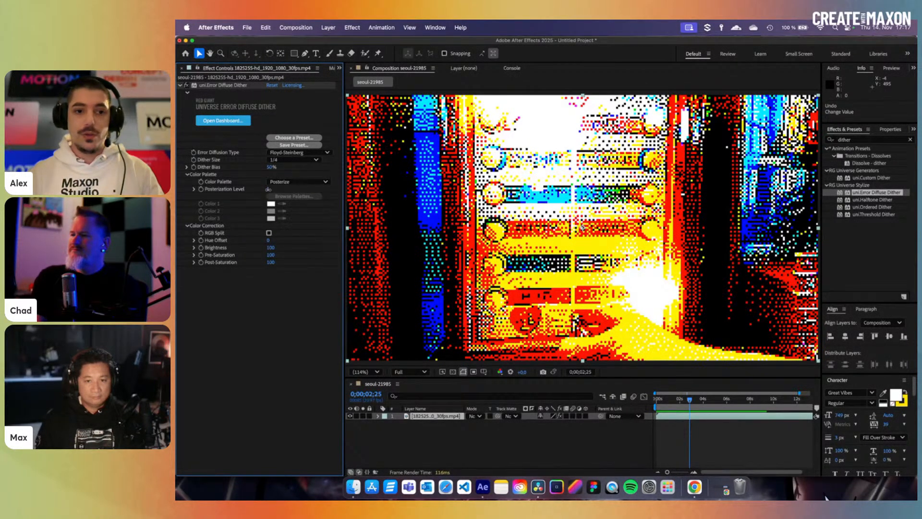
- Raise then slightly lower the Posterization Level, and move the playhead to a later frame
left_click_drag(267, 189, 279, 189)
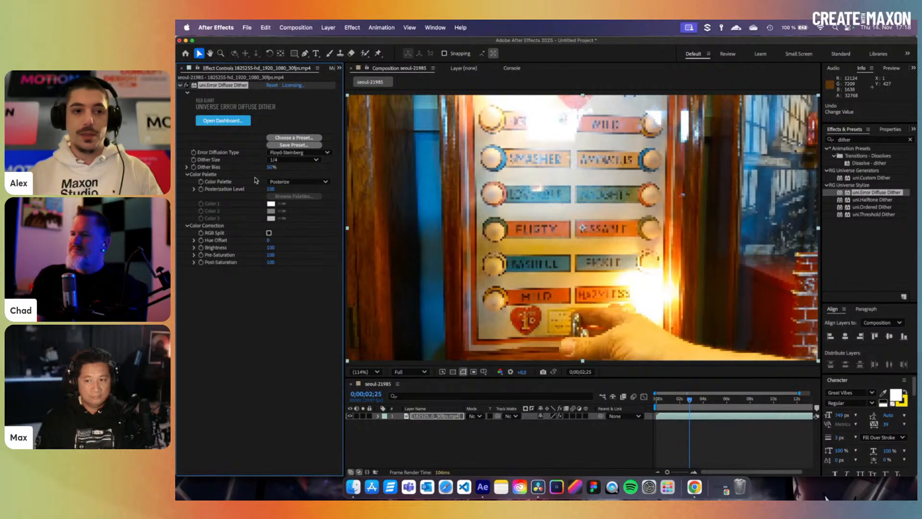
left_click_drag(271, 189, 227, 198)
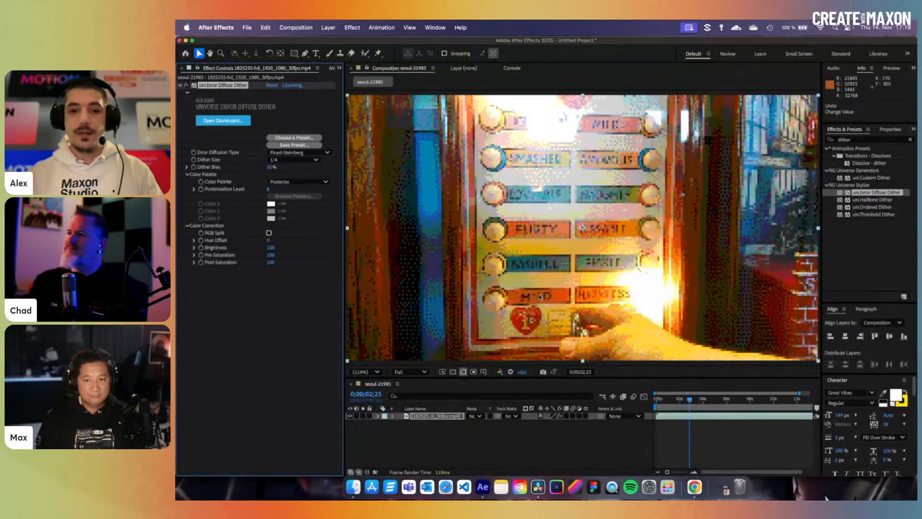
left_click_drag(676, 407, 709, 404)
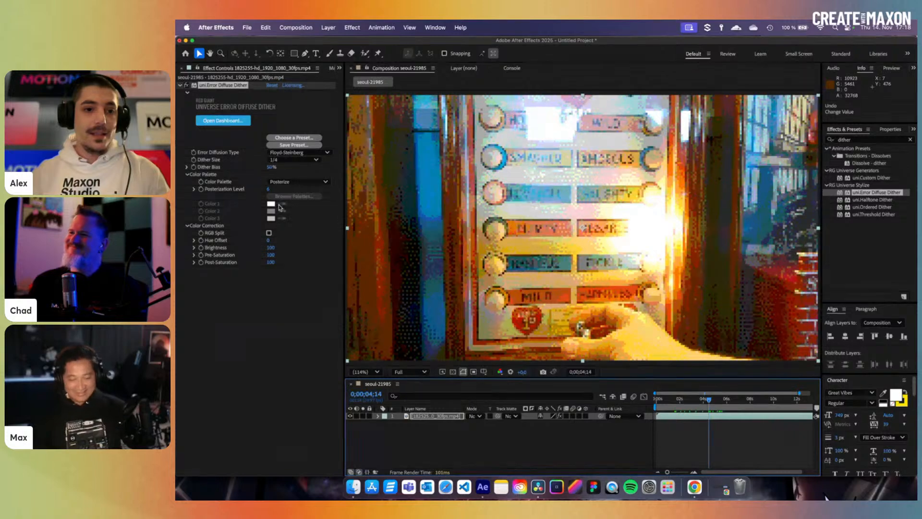
- Switch the Color Palette to Bi-Color with red and cyan as its two colours
left_click(291, 182)
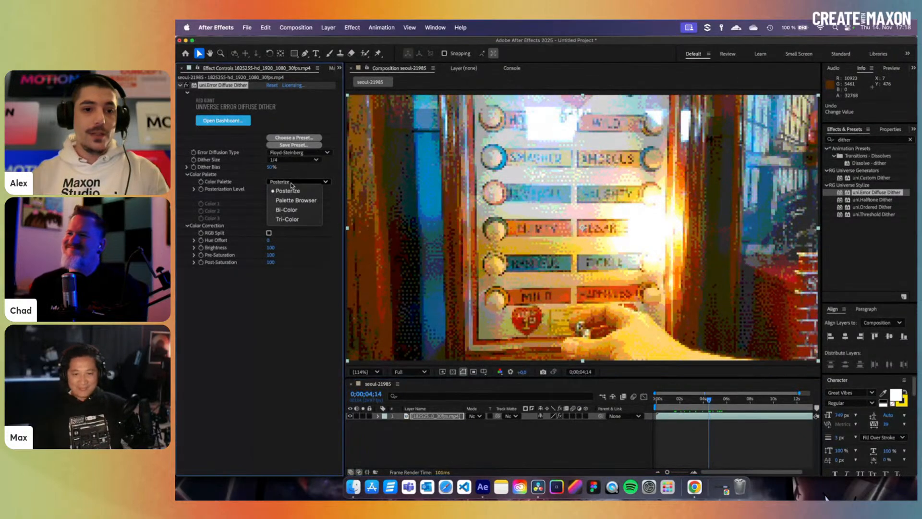
left_click(293, 210)
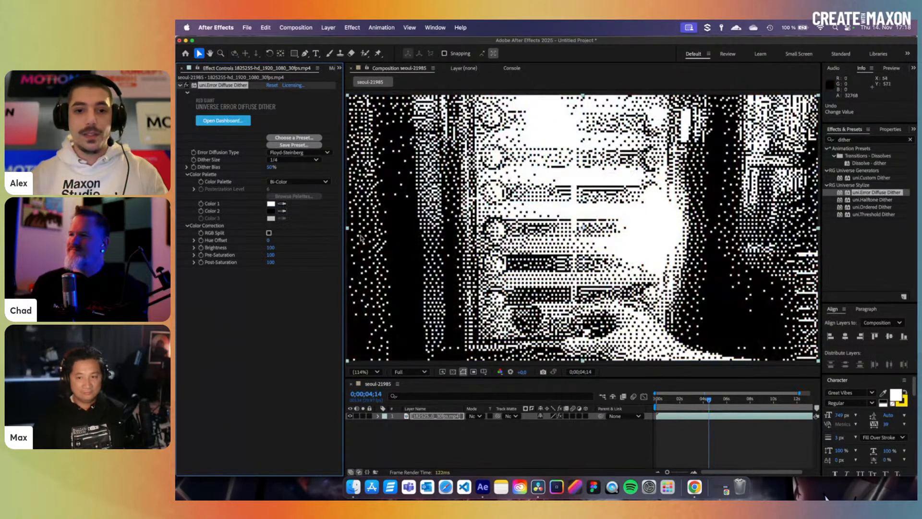
left_click(271, 203)
left_click_drag(366, 276, 390, 253)
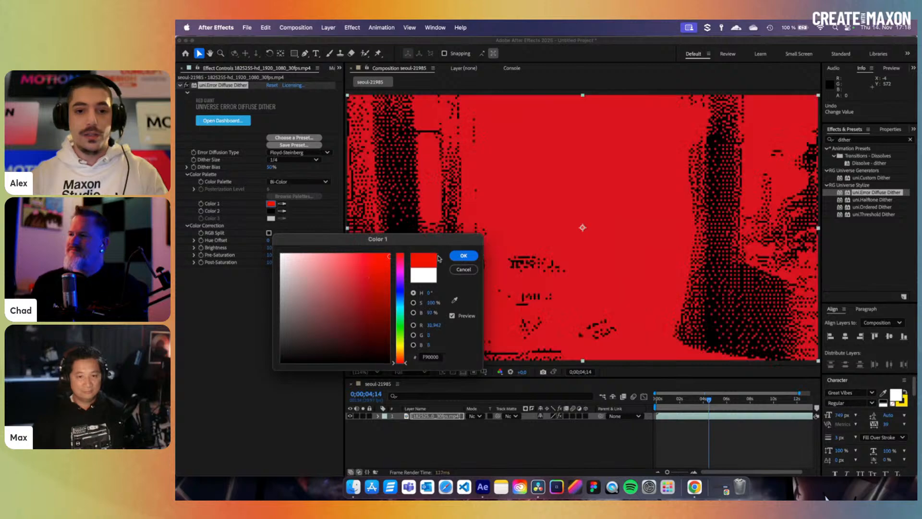
left_click(463, 255)
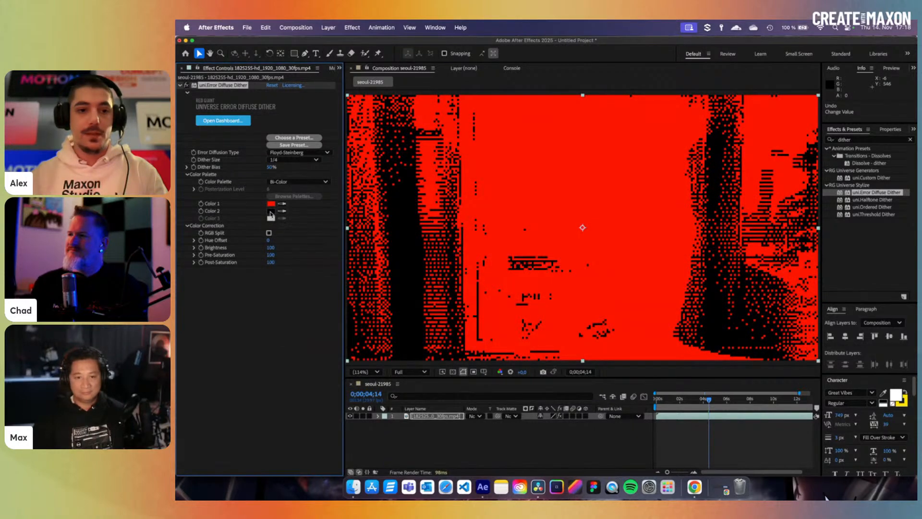
left_click(271, 211)
left_click_drag(401, 294, 406, 307)
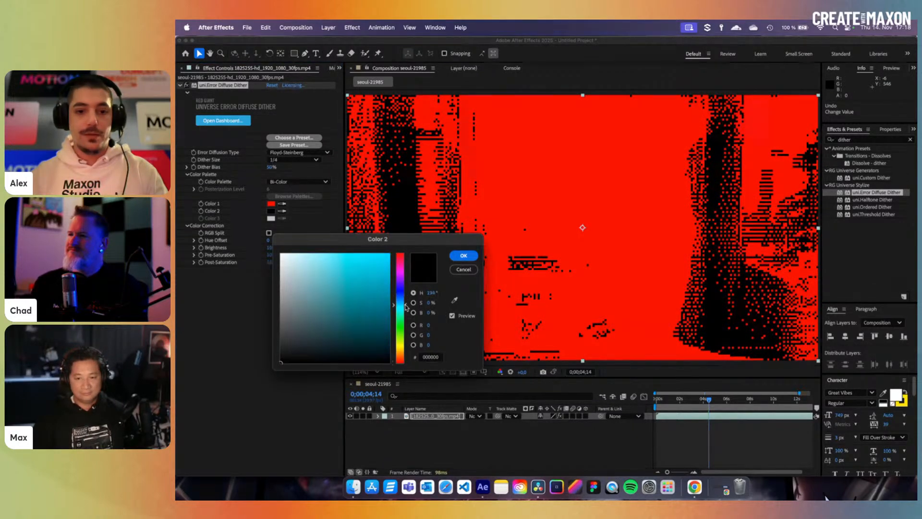
left_click(389, 254)
left_click(463, 256)
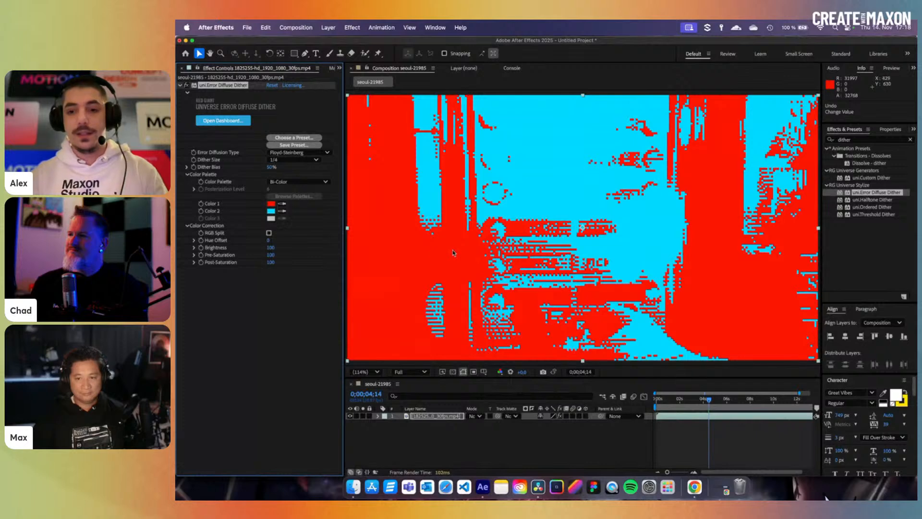
- Change the palette to Tri-Color, making the third colour black
left_click(296, 181)
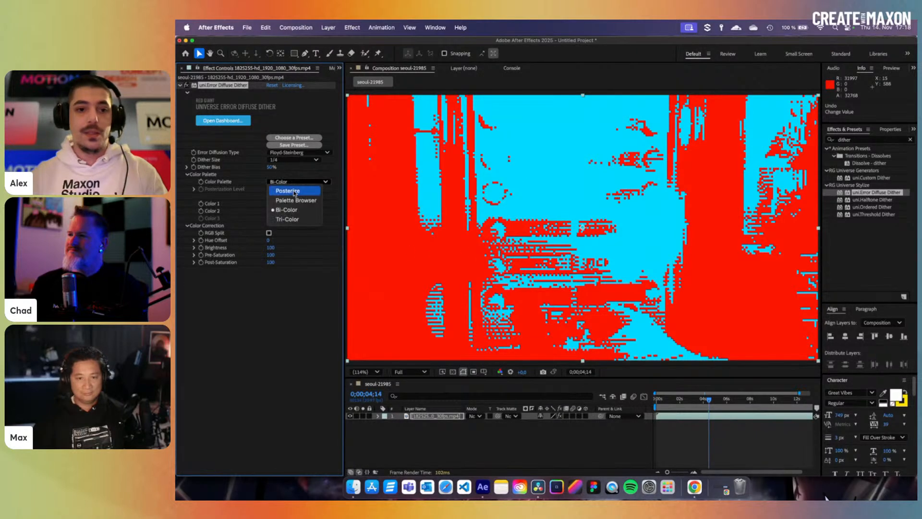
left_click(291, 219)
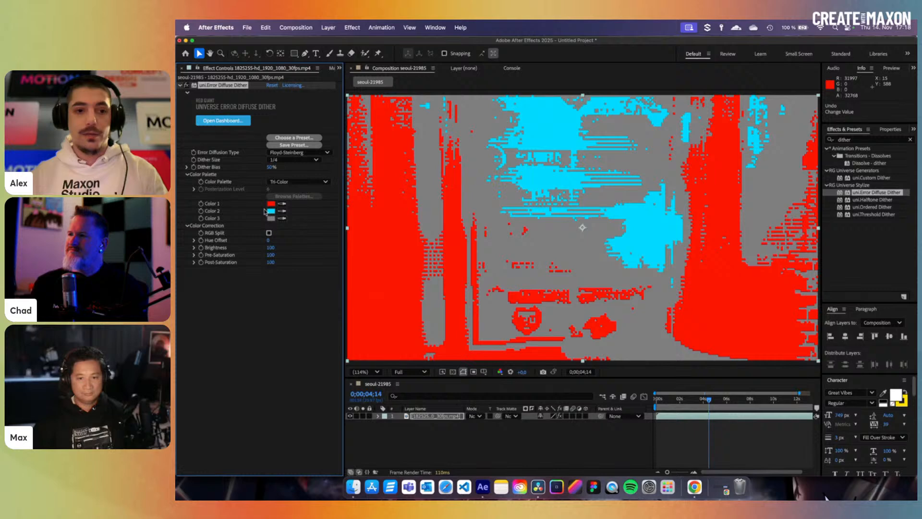
left_click(271, 218)
left_click_drag(303, 312, 304, 396)
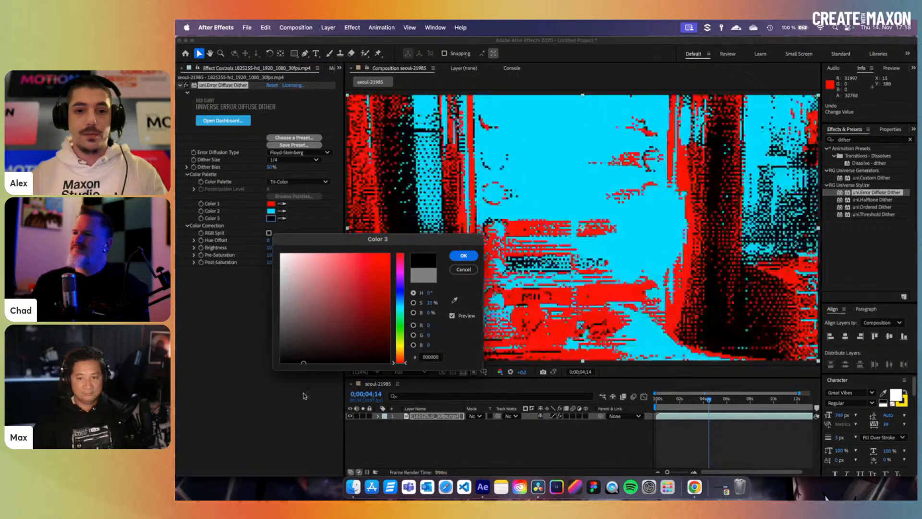
left_click(463, 256)
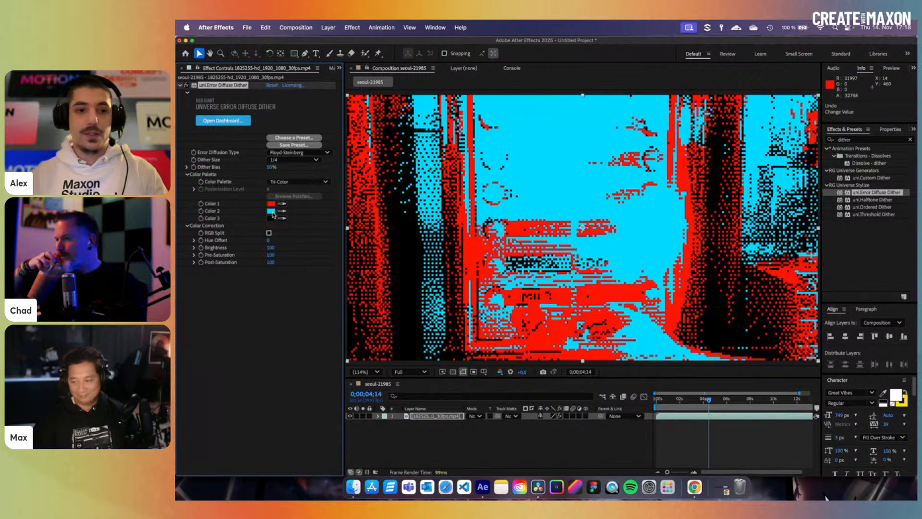
left_click(310, 182)
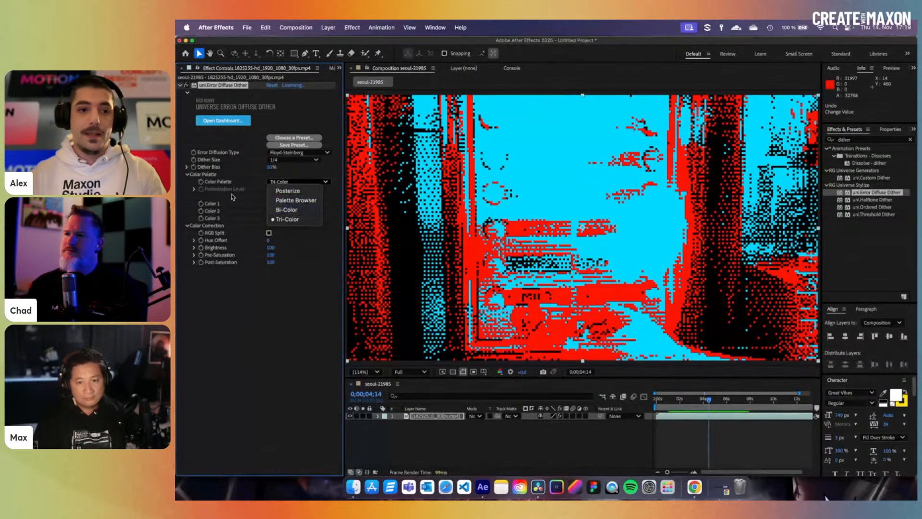
- Apply the imported cga-pastel palette via the Palette Browser and raise Dither Bias to about 60%
left_click(293, 204)
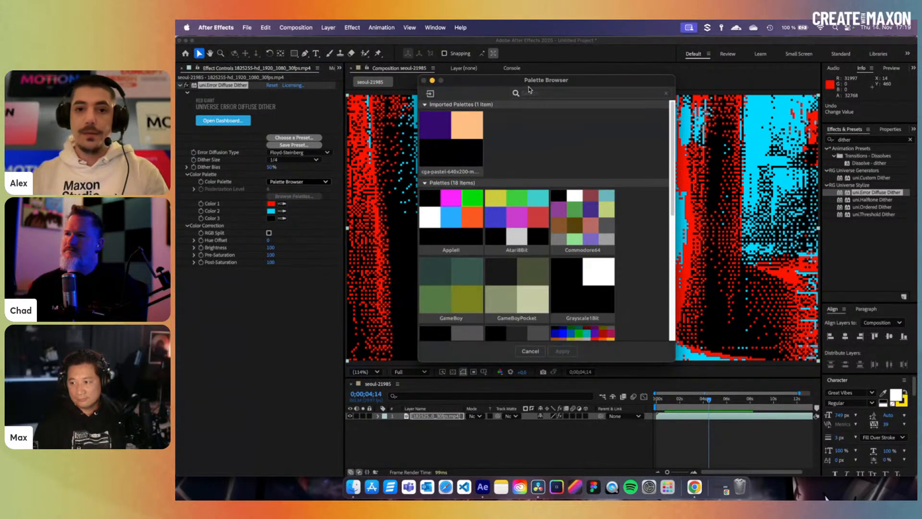
left_click_drag(530, 90, 376, 113)
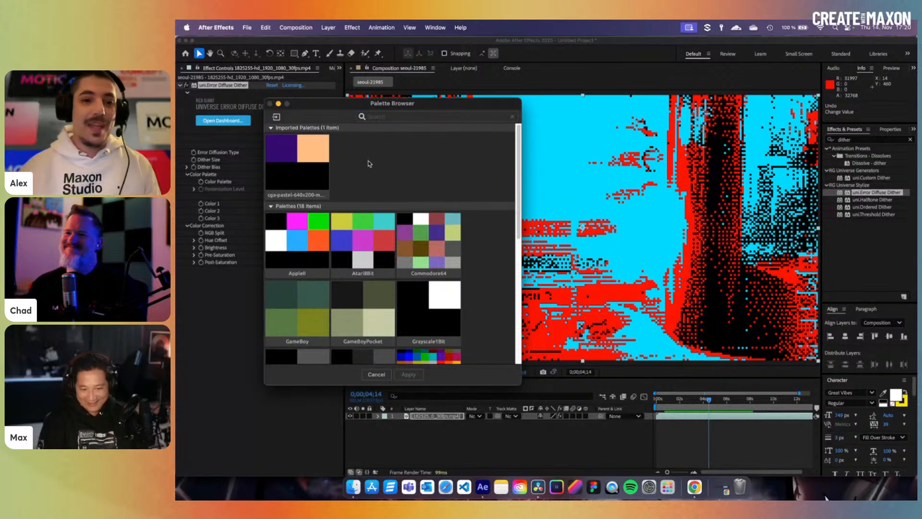
left_click(302, 157)
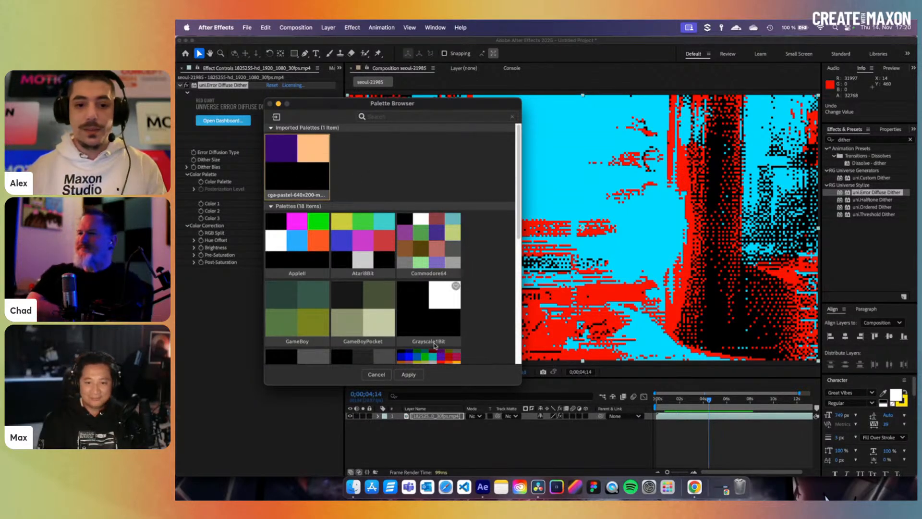
left_click(409, 375)
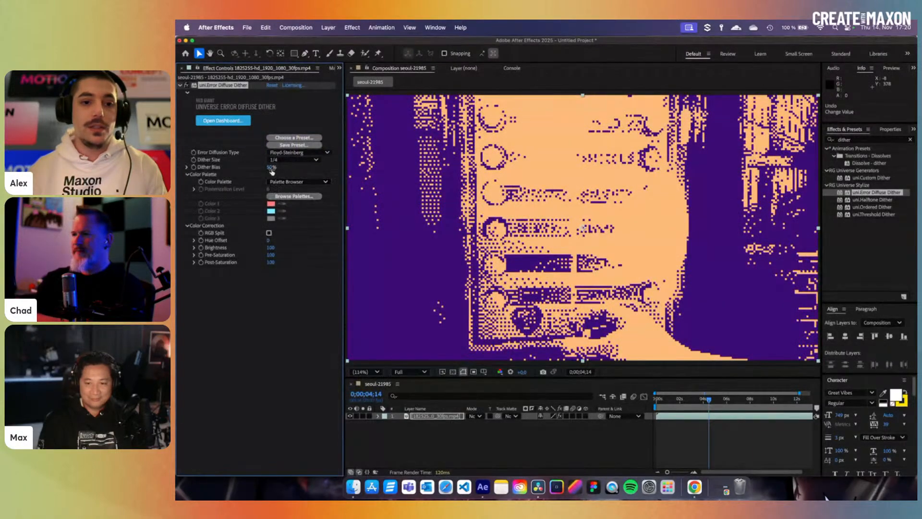
mouse_move(271, 167)
left_mouse_down()
mouse_move(288, 170)
mouse_move(282, 175)
left_mouse_up()
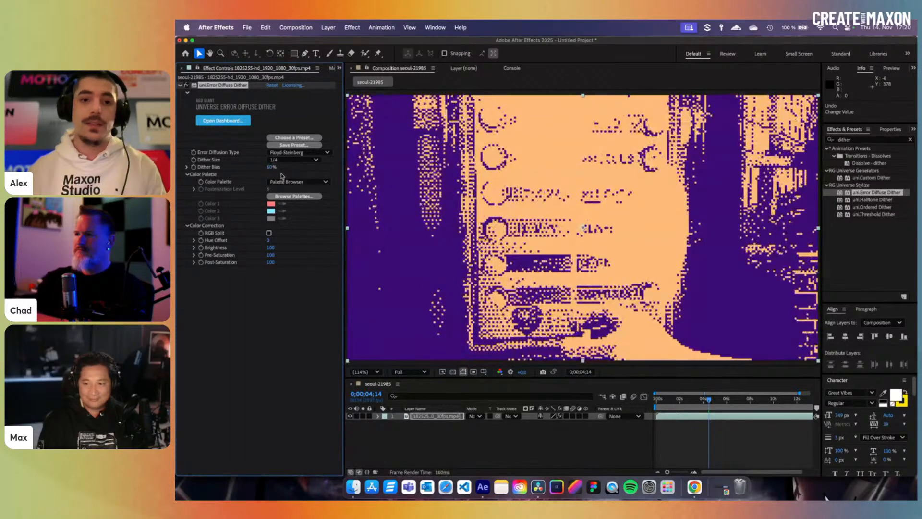
- Apply the AppleII palette from the browser and set Dither Size to 1/2
left_click(307, 196)
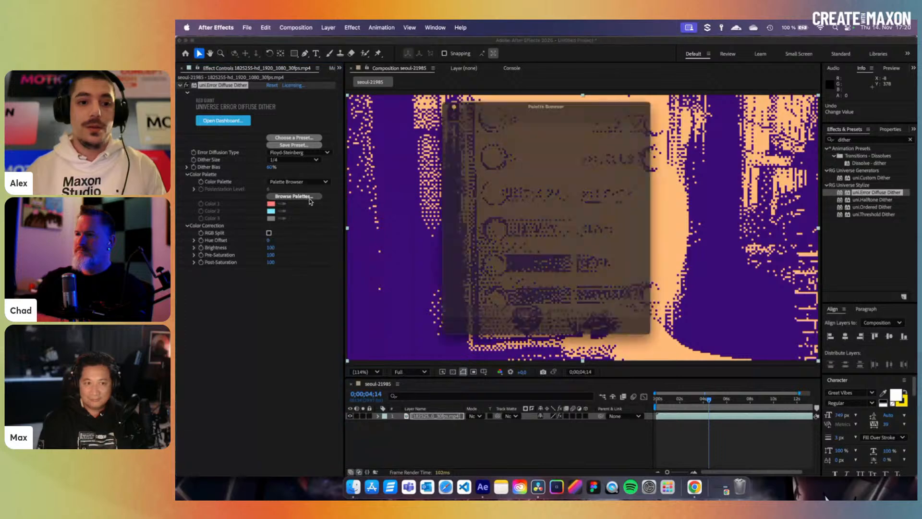
scroll(526, 262, "down", 1)
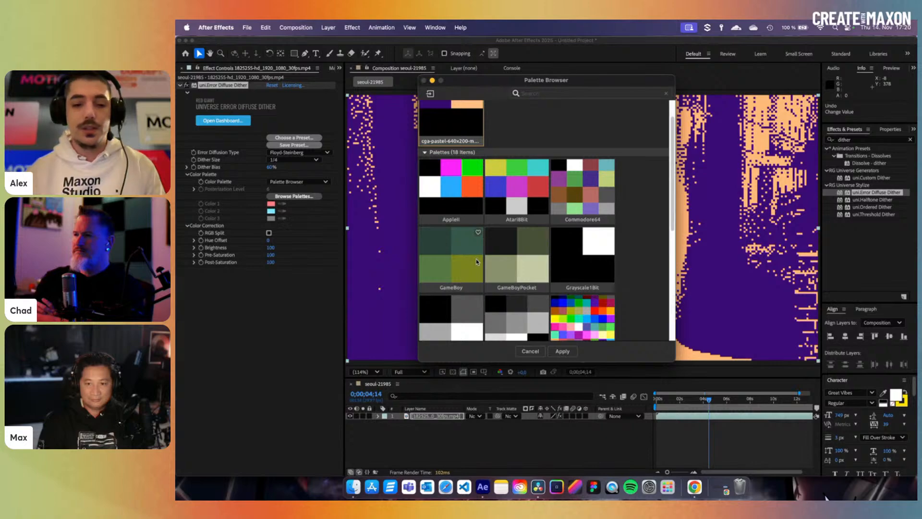
left_click(467, 216)
left_click(573, 351)
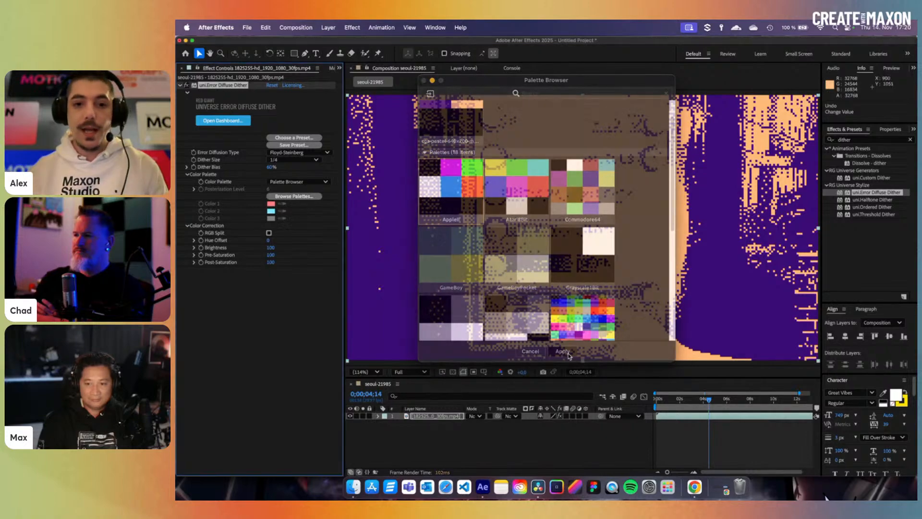
left_click(278, 160)
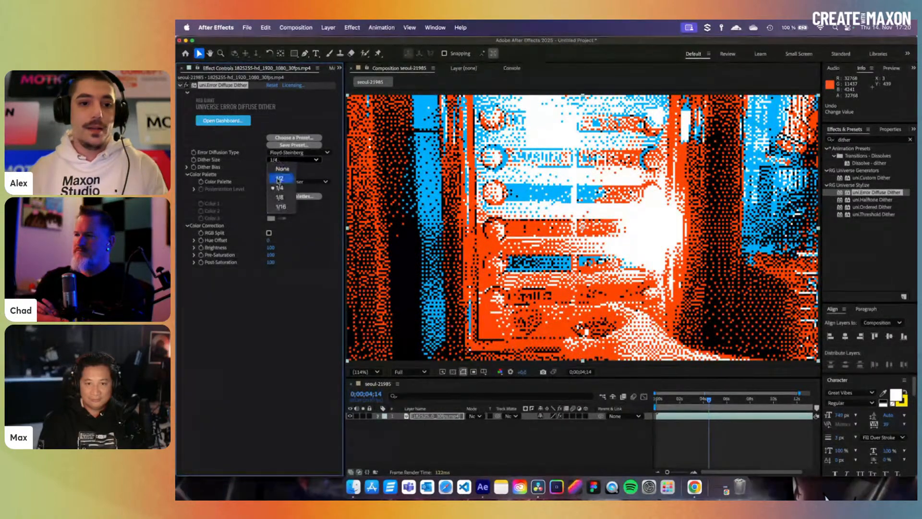
left_click(276, 171)
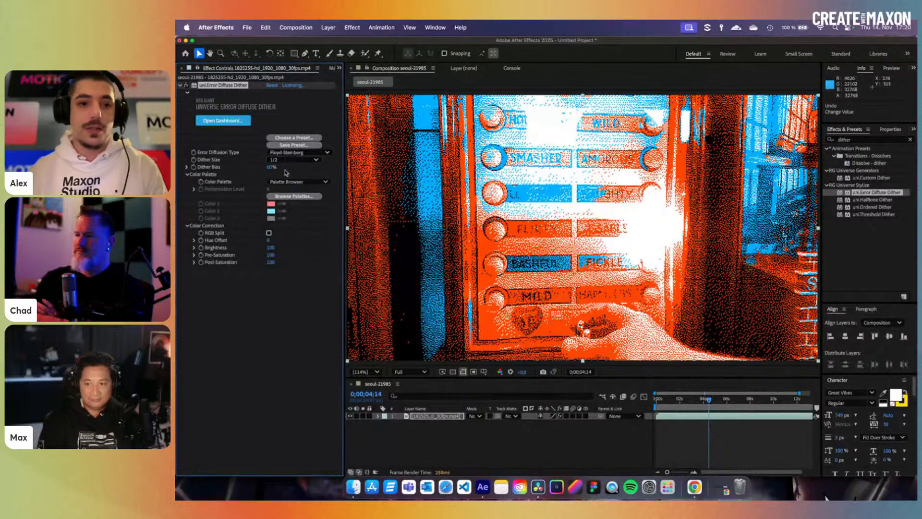
- Apply the GameBoyPocket palette to the footage
left_click(287, 182)
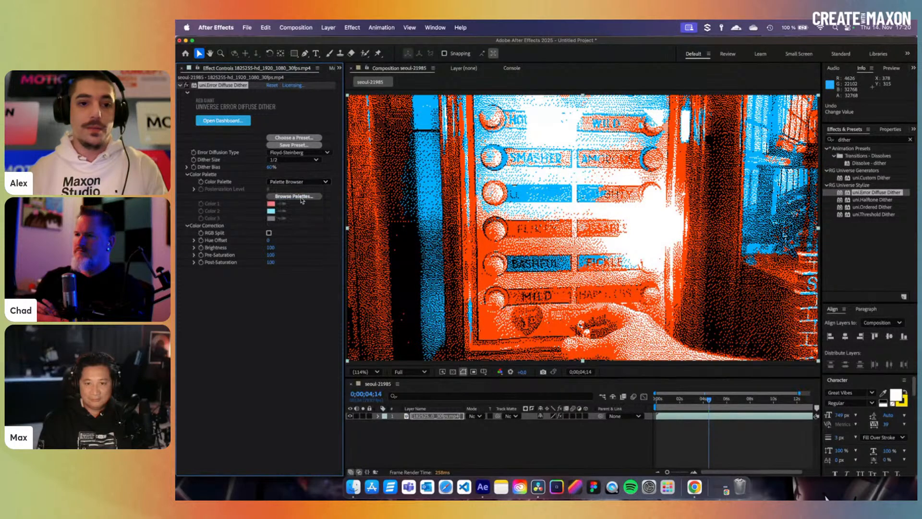
left_click(288, 192)
scroll(543, 260, "down", 2)
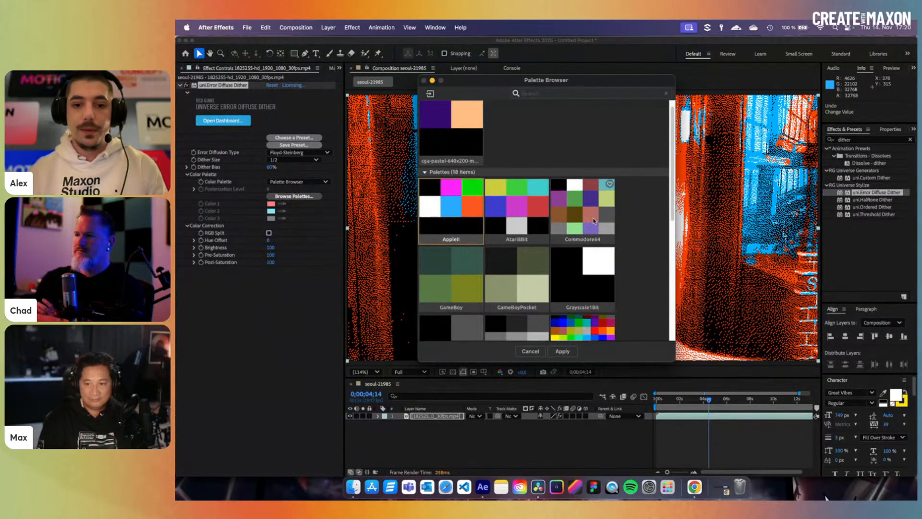
left_click(543, 296)
left_click(562, 351)
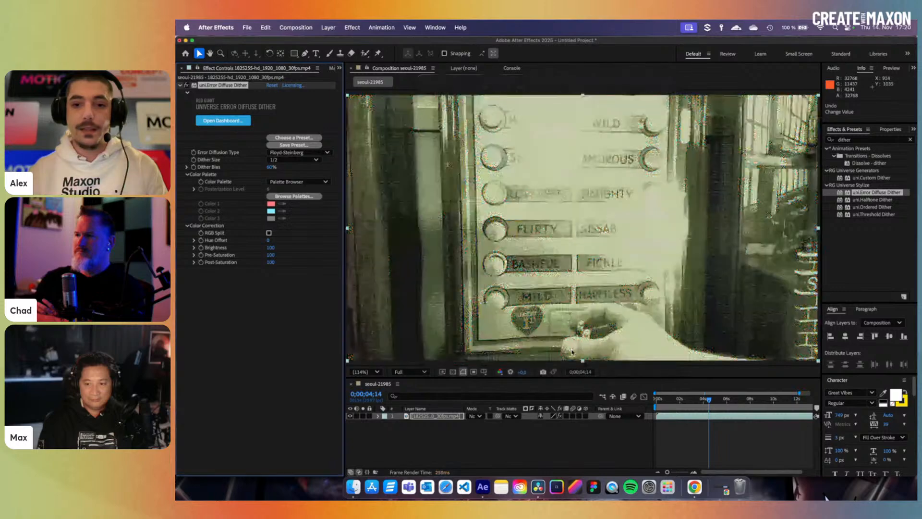
- Browse the palettes again and apply the Commodore64 palette
left_click(294, 195)
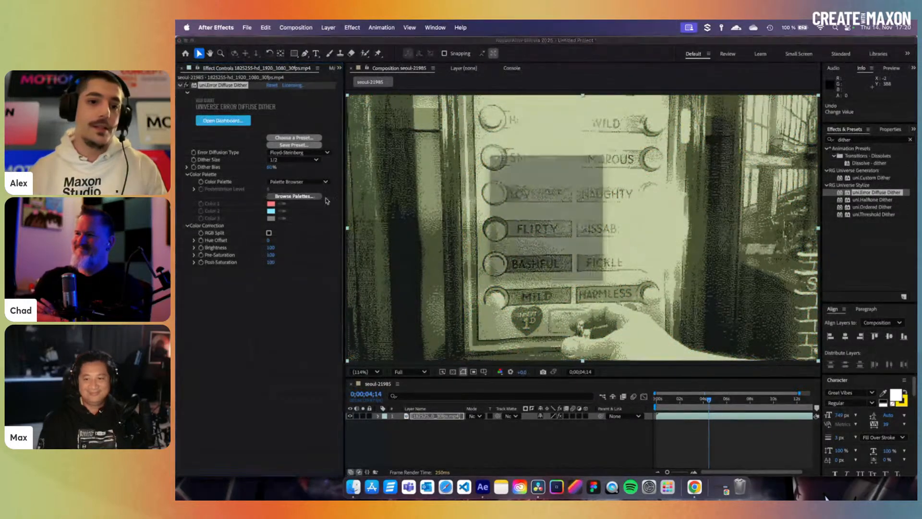
scroll(537, 260, "down", 8)
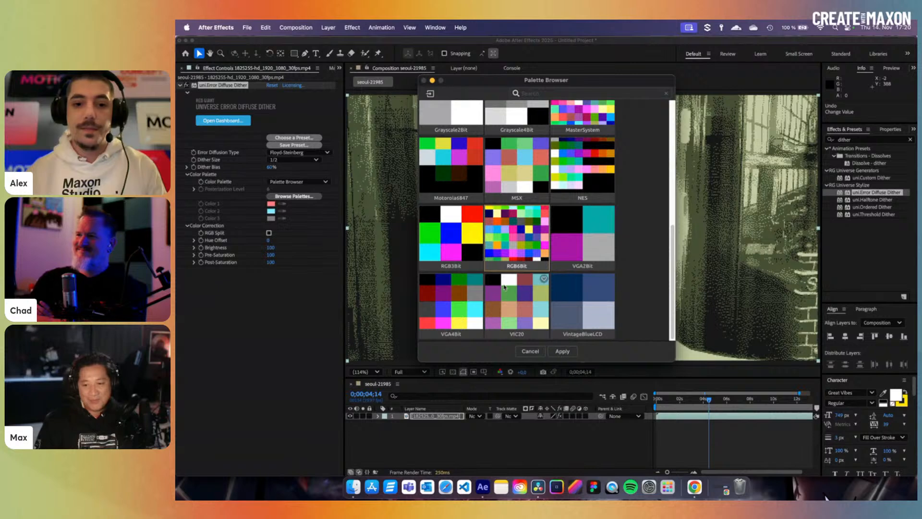
scroll(504, 269, "up", 5)
scroll(504, 286, "up", 5)
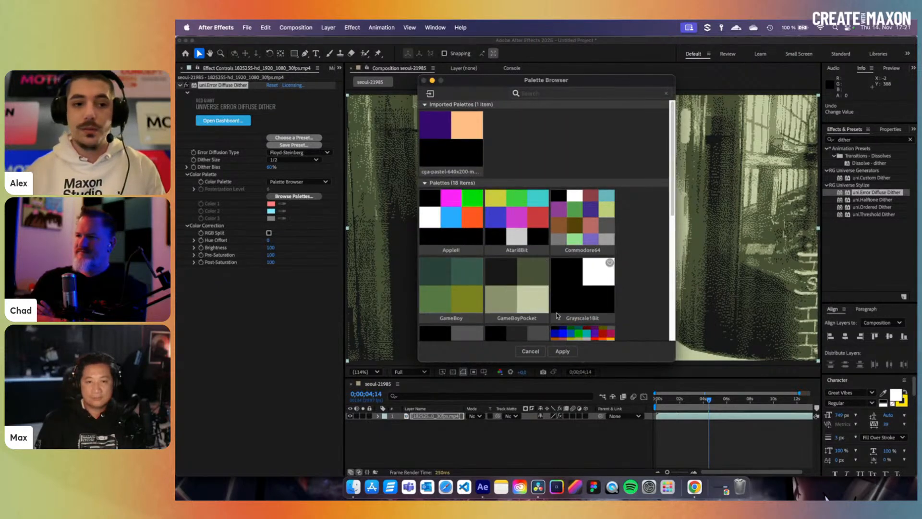
left_click(530, 351)
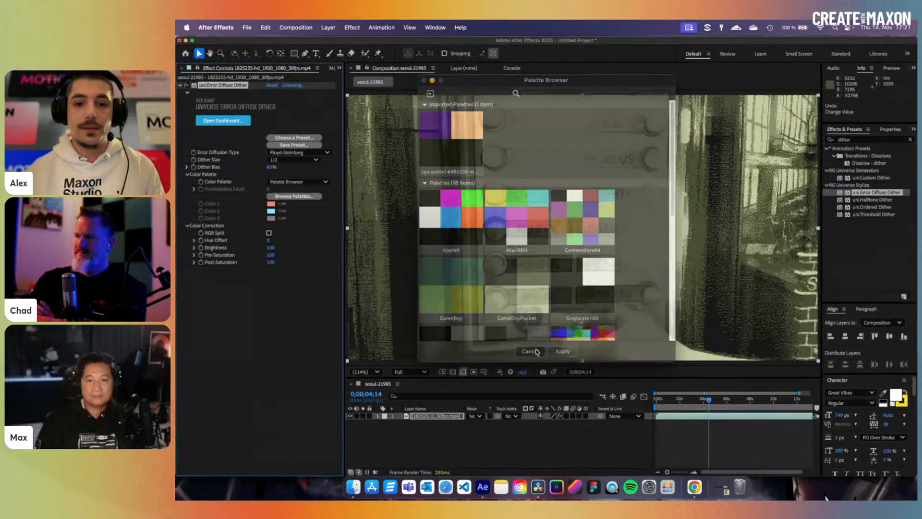
left_click(300, 197)
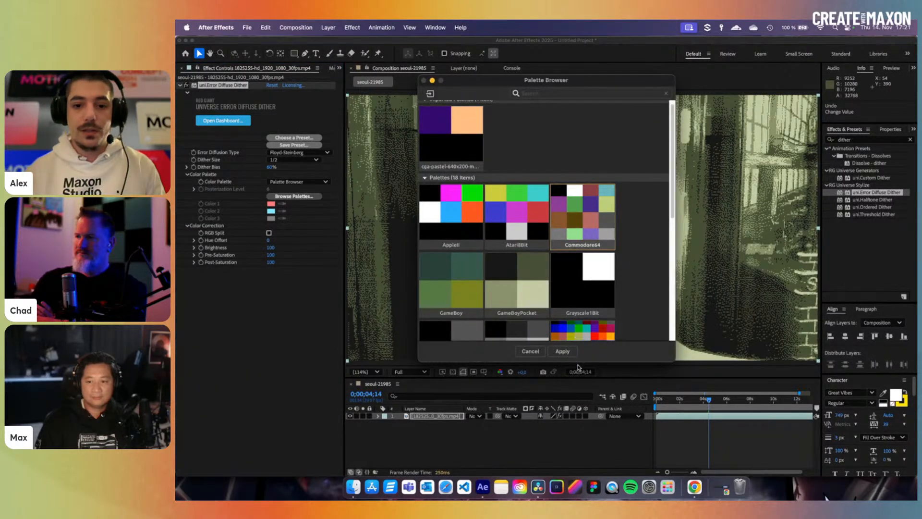
left_click(565, 352)
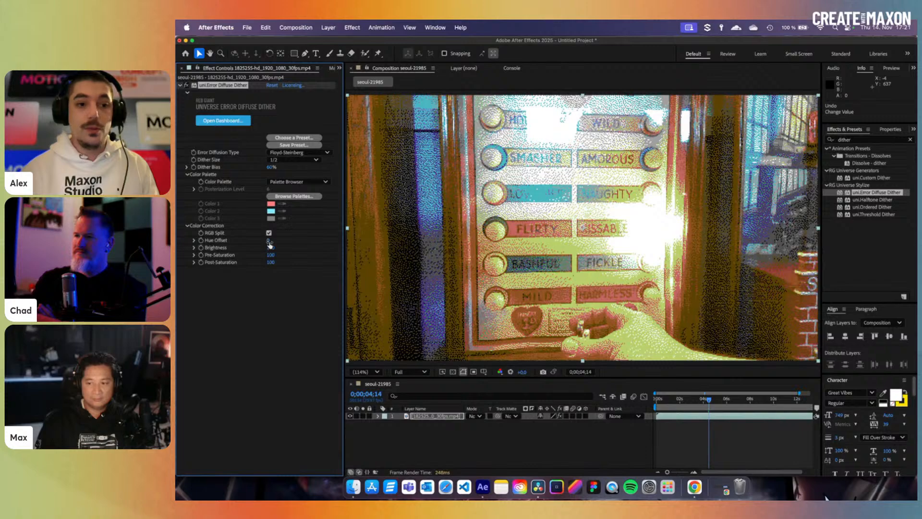
- Set Hue Offset 41, Brightness 80, Pre-Saturation 51 and Post-Saturation 276, keeping Floyd-Steinberg diffusion
left_click_drag(272, 241, 287, 242)
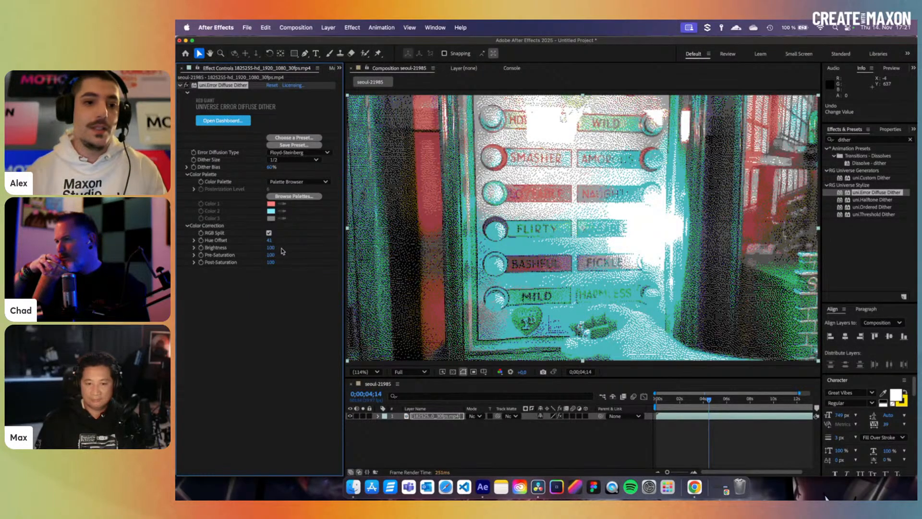
left_click_drag(270, 248, 267, 249)
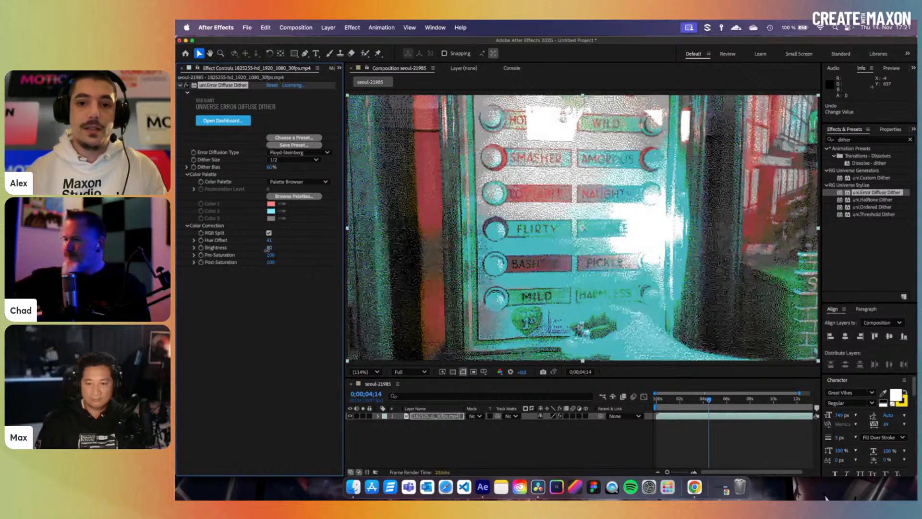
left_click(227, 280)
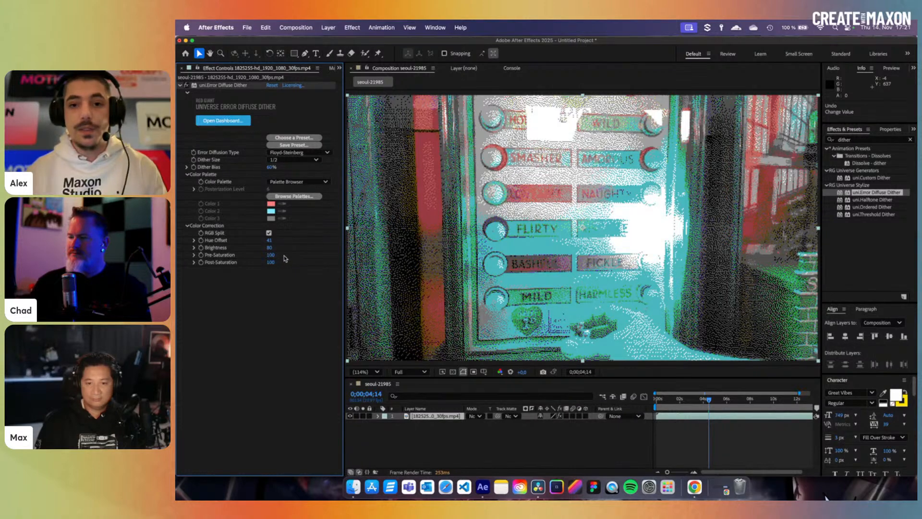
left_click_drag(271, 255, 254, 261)
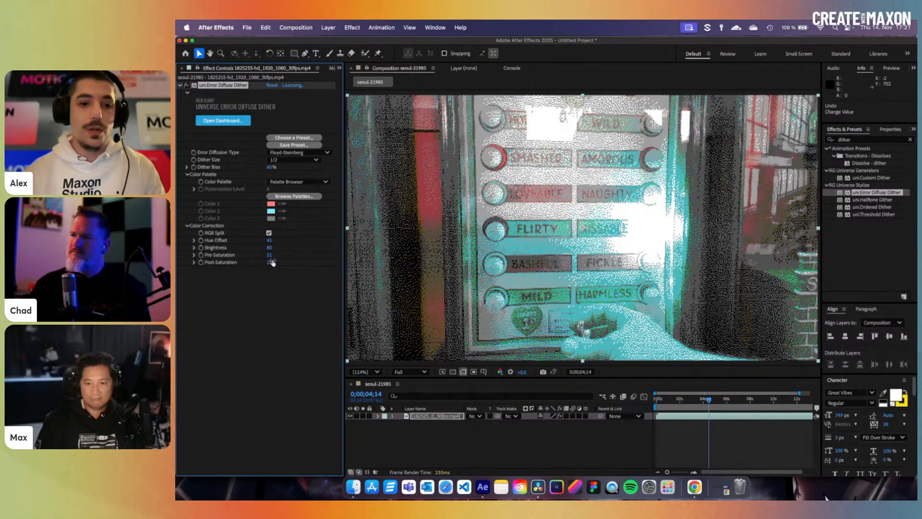
left_click_drag(270, 262, 308, 266)
left_click_drag(363, 276, 357, 275)
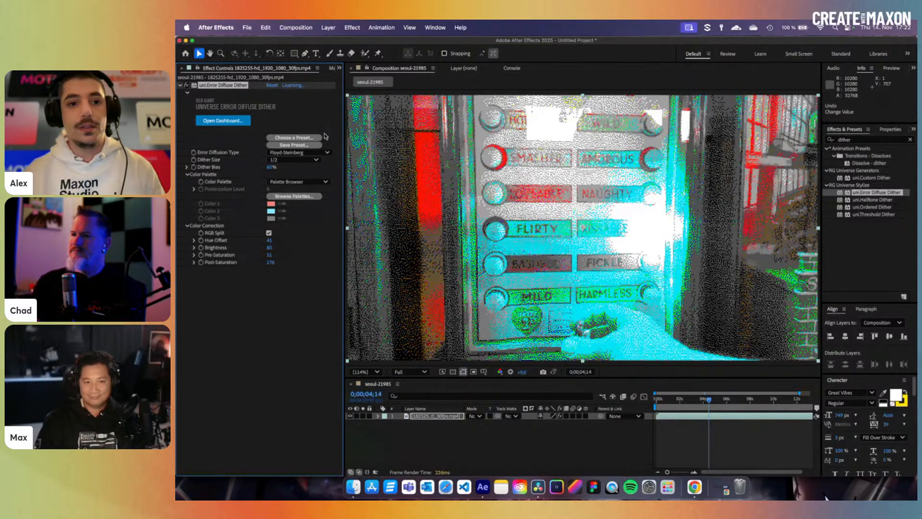
left_click(314, 152)
left_click(228, 87)
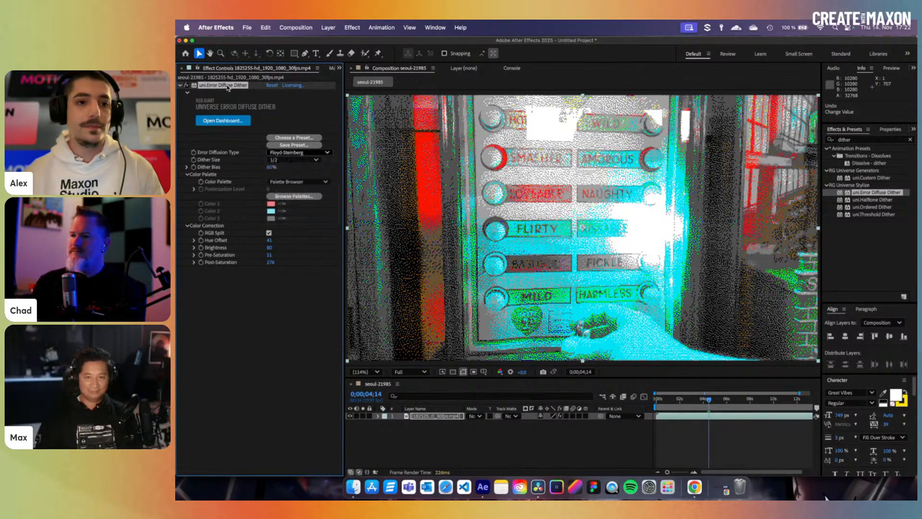
- Delete uni.Error Diffuse Dither and drag uni.Ordered Dither onto the footage layer
key("Delete")
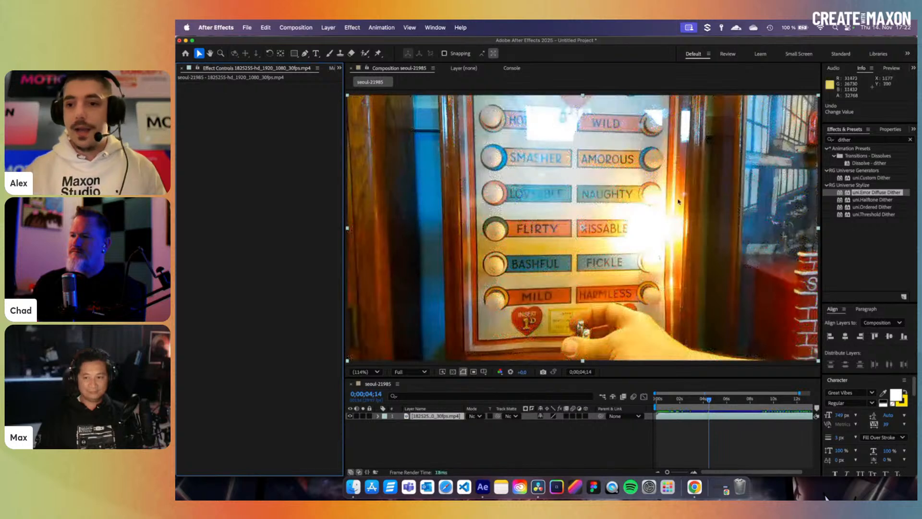
left_click(886, 210)
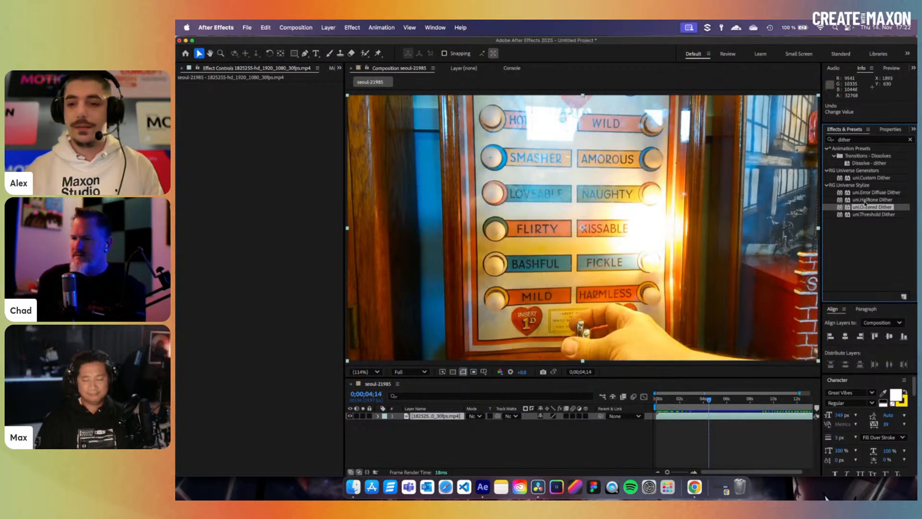
left_click_drag(864, 209, 867, 237)
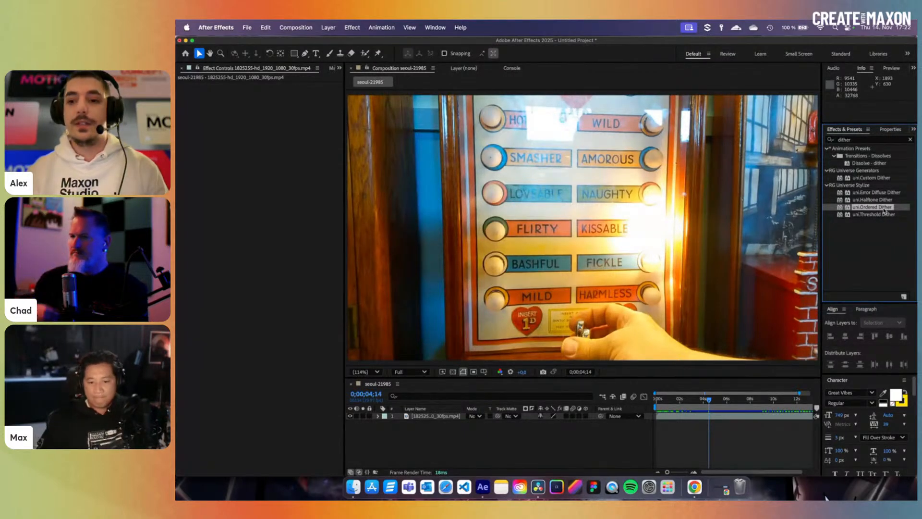
left_click_drag(884, 210, 712, 420)
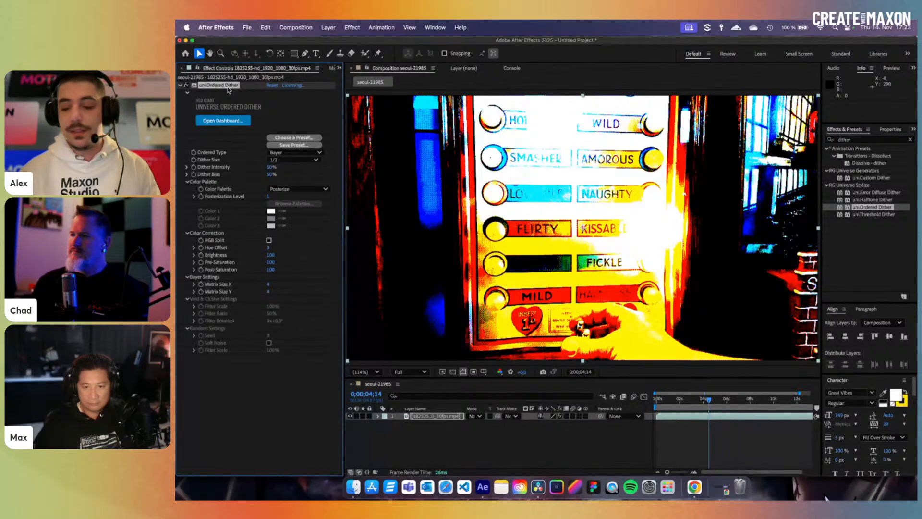
- Keep the Bayer ordered type and apply the Grayscale4Bit palette from the Palette Browser
left_click(290, 153)
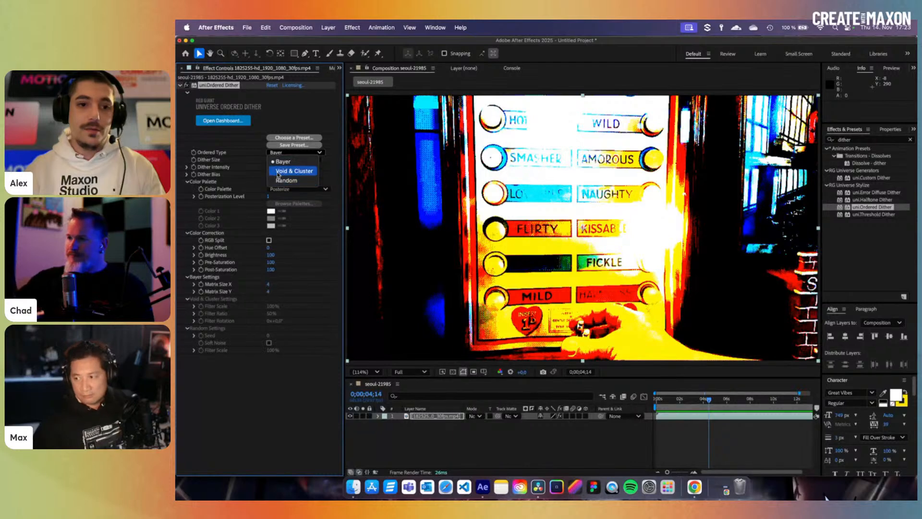
left_click(234, 151)
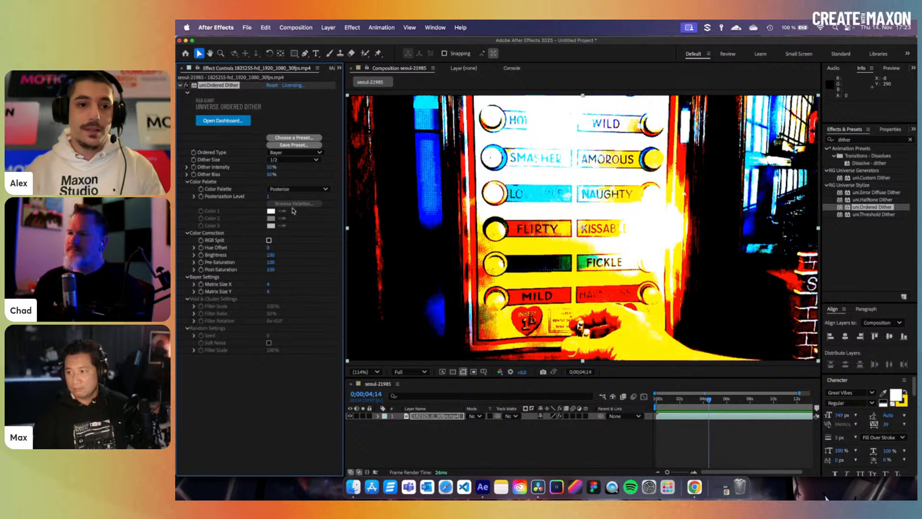
left_click(295, 191)
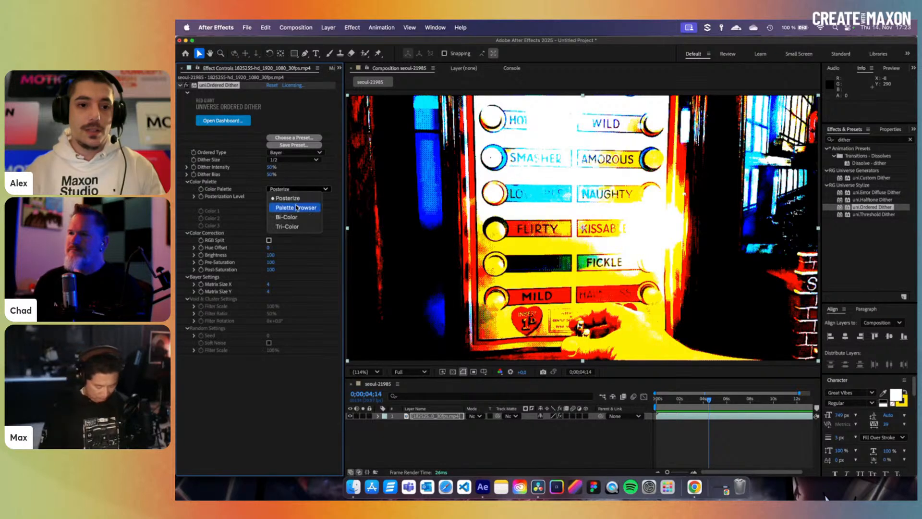
left_click(293, 207)
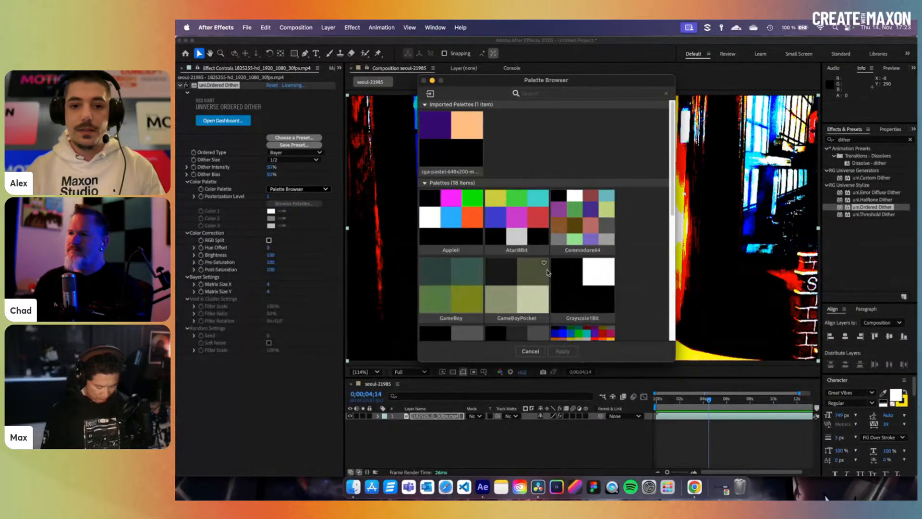
scroll(565, 303, "down", 5)
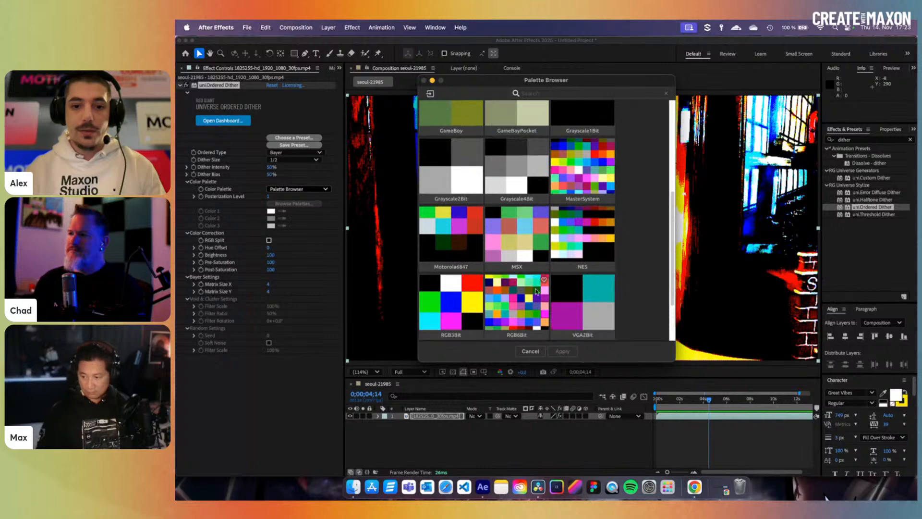
scroll(527, 287, "down", 3)
scroll(528, 287, "up", 5)
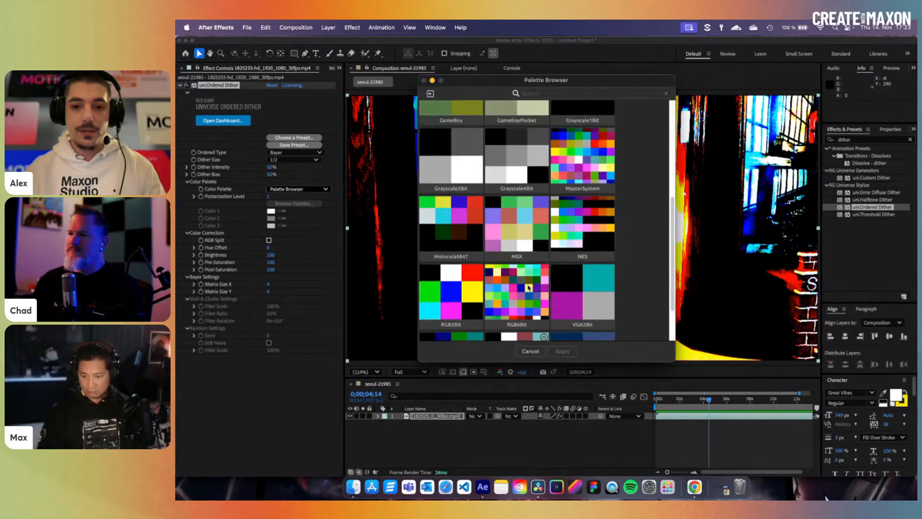
left_click(521, 228)
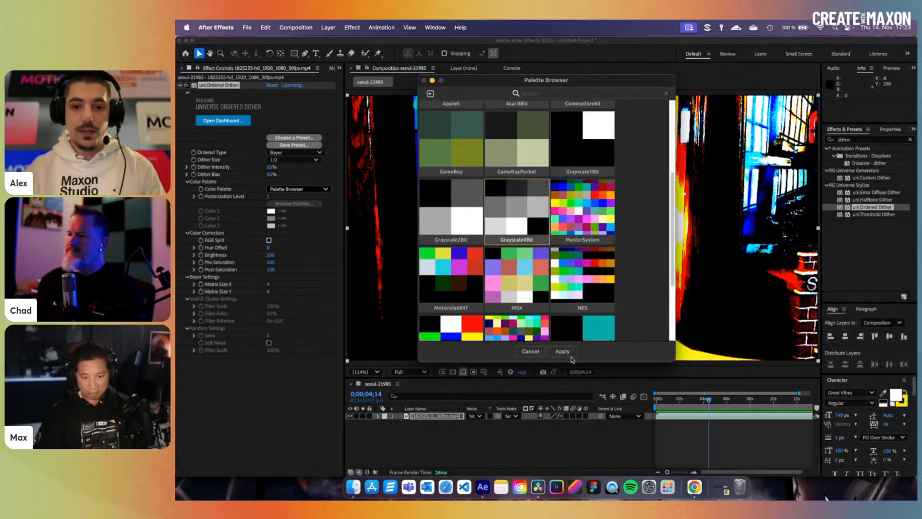
left_click(562, 351)
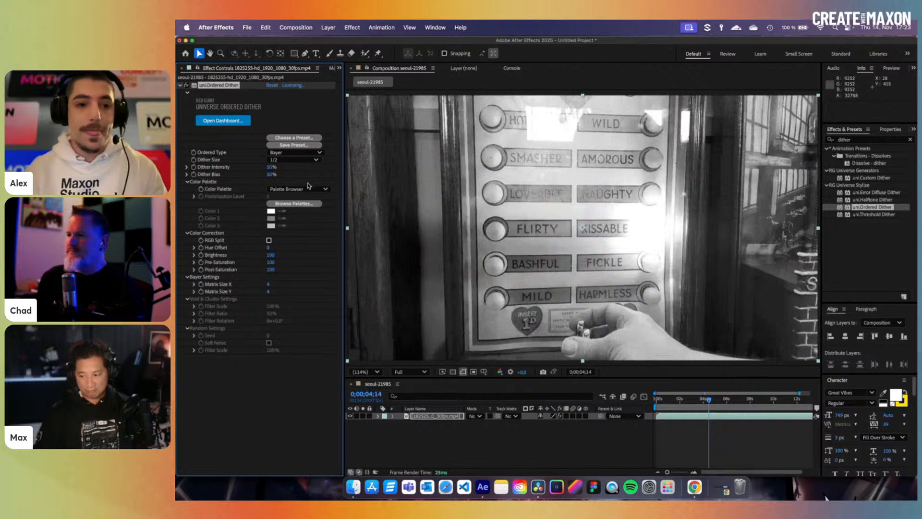
- Try Dither Size 1/4, set Dither Intensity to 49%, then set Dither Size to 1/8
left_click(280, 161)
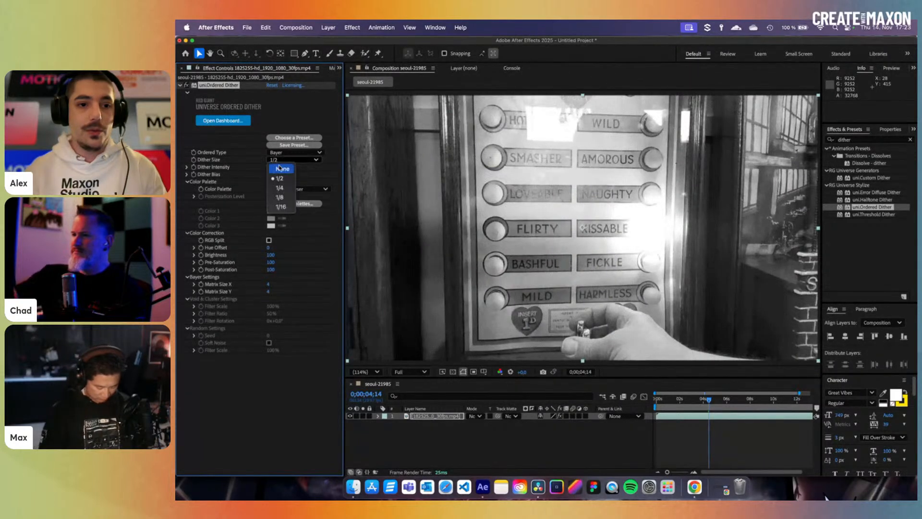
left_click(284, 190)
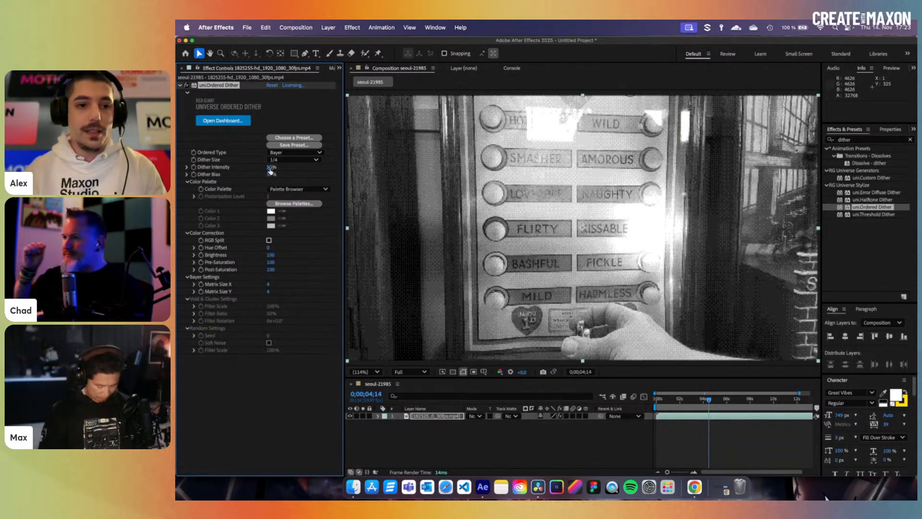
mouse_move(272, 167)
left_mouse_down()
mouse_move(292, 170)
mouse_move(275, 173)
left_mouse_up()
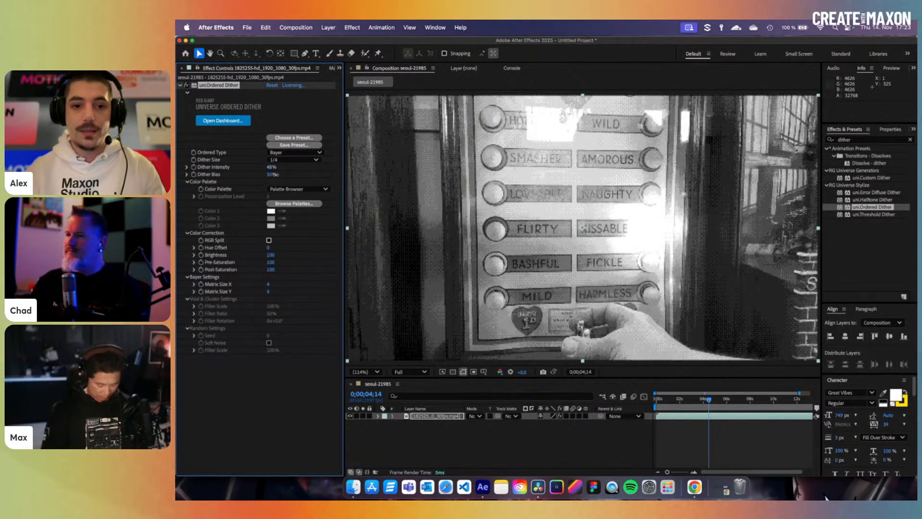
left_click_drag(275, 174, 273, 177)
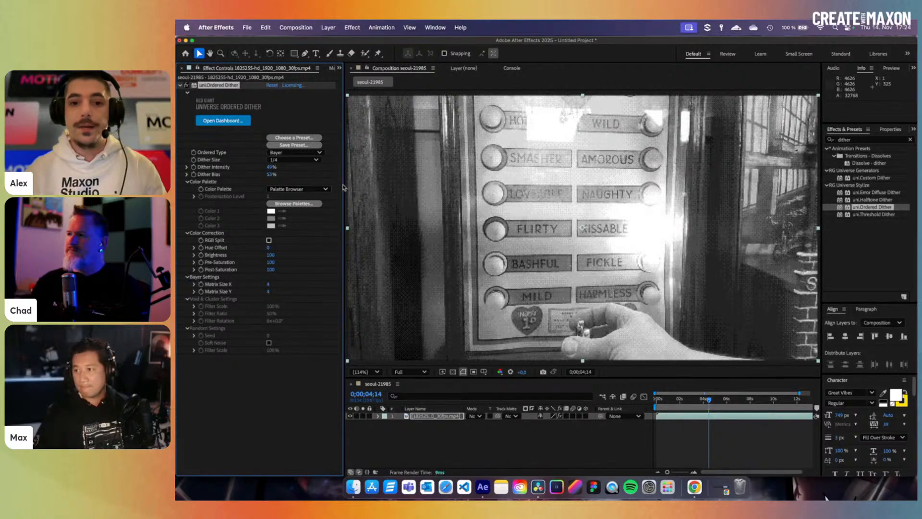
left_click(294, 160)
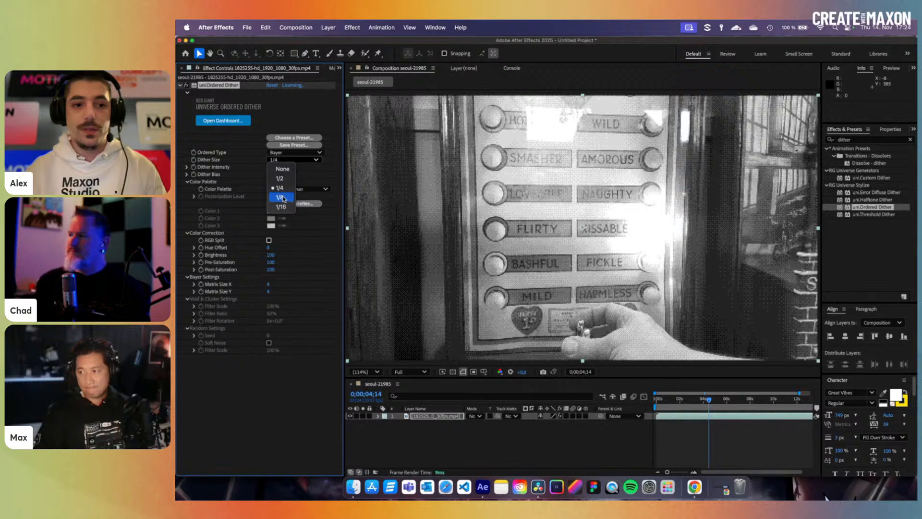
left_click(282, 199)
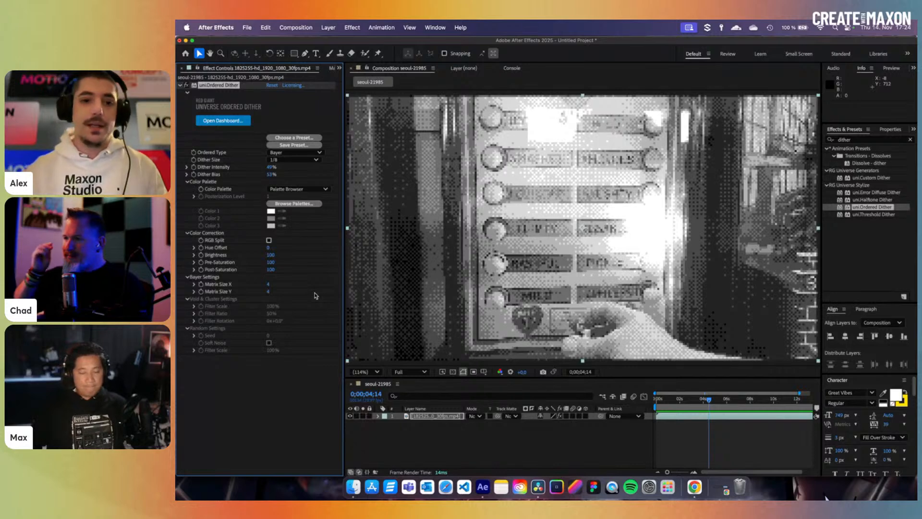
- Enter Bayer Matrix Size values, trying 3 × 7 before settling on 8 × 8
left_click(267, 285)
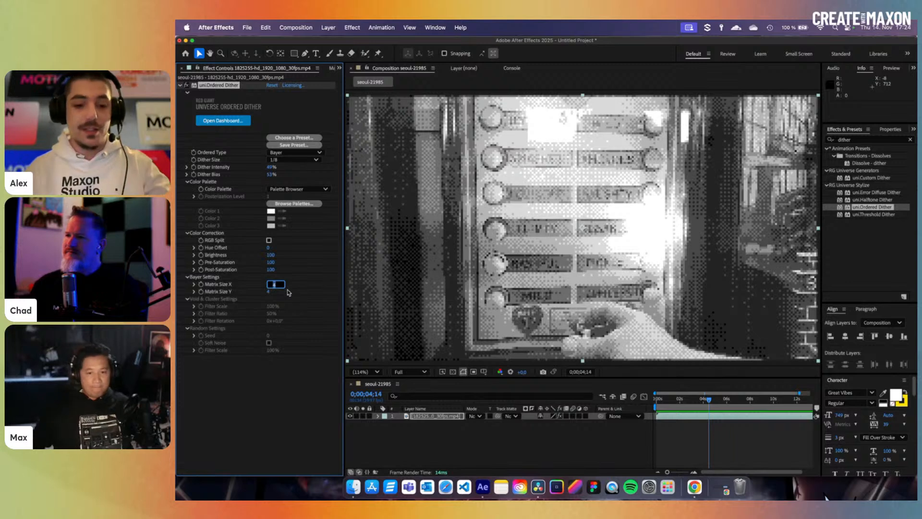
key("Tab")
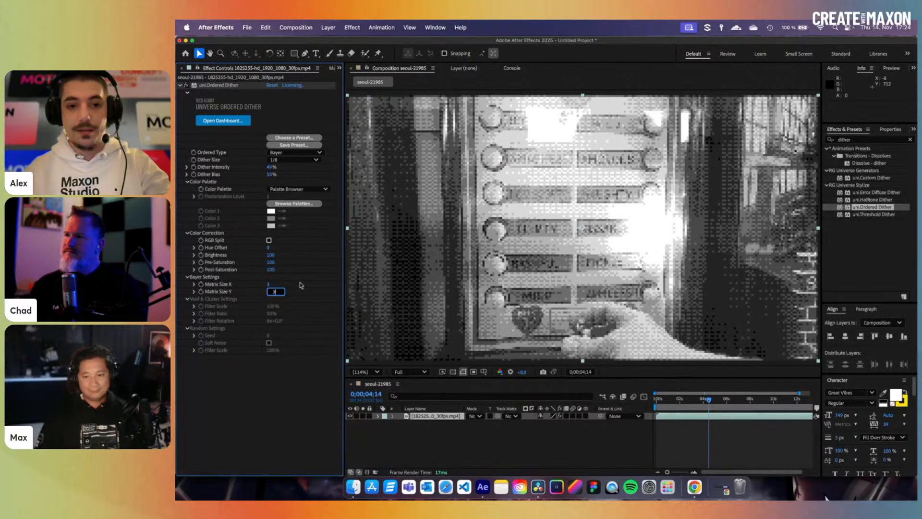
type("7")
key("Return")
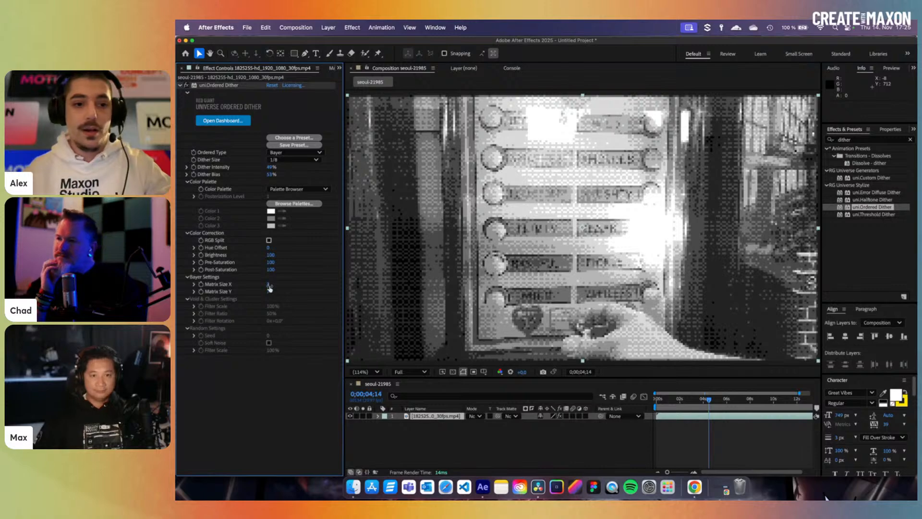
mouse_move(270, 288)
left_mouse_down()
mouse_move(262, 291)
mouse_move(306, 291)
mouse_move(285, 291)
left_mouse_up()
left_click(268, 285)
type("8")
key("Tab")
type("8")
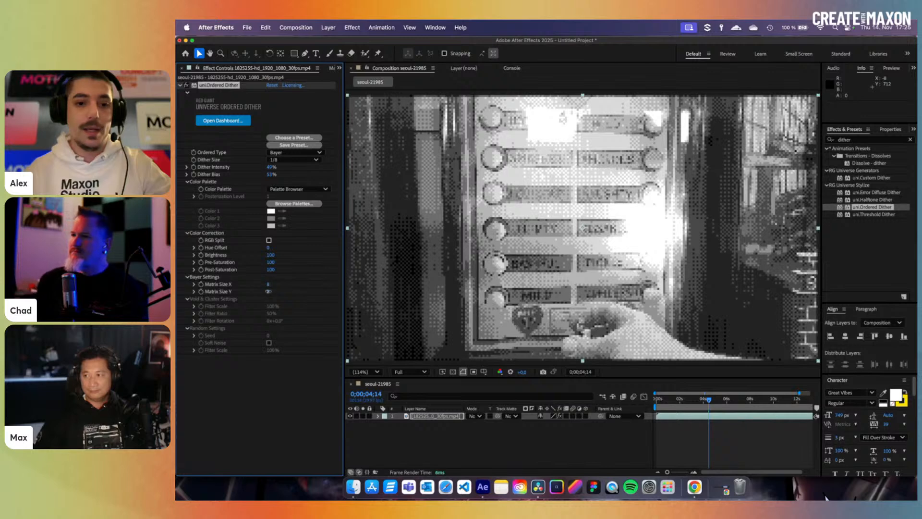
key("Return")
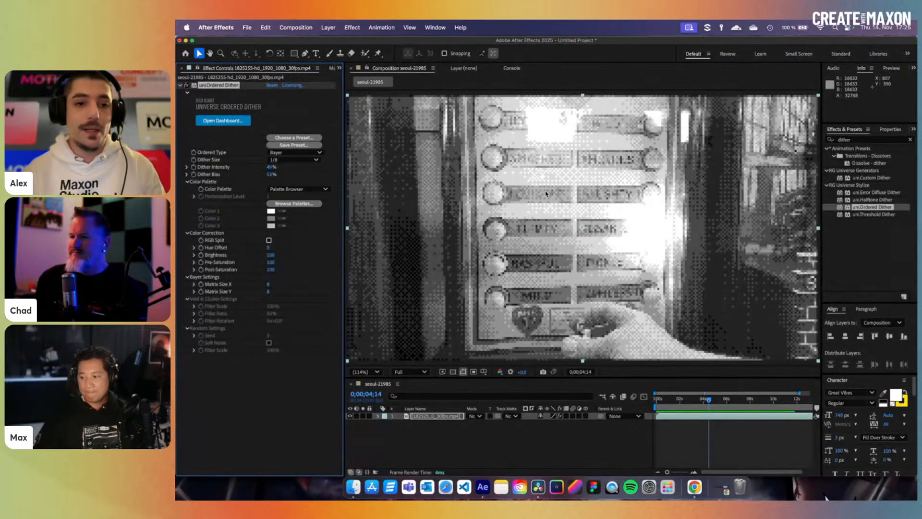
- Switch the ordered type to Void & Cluster and set Dither Size to 1/2
left_click(295, 152)
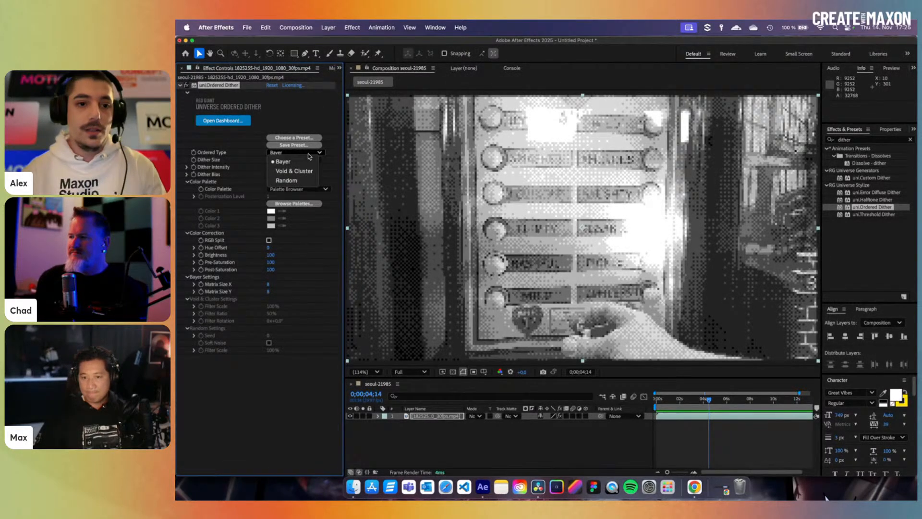
left_click(288, 172)
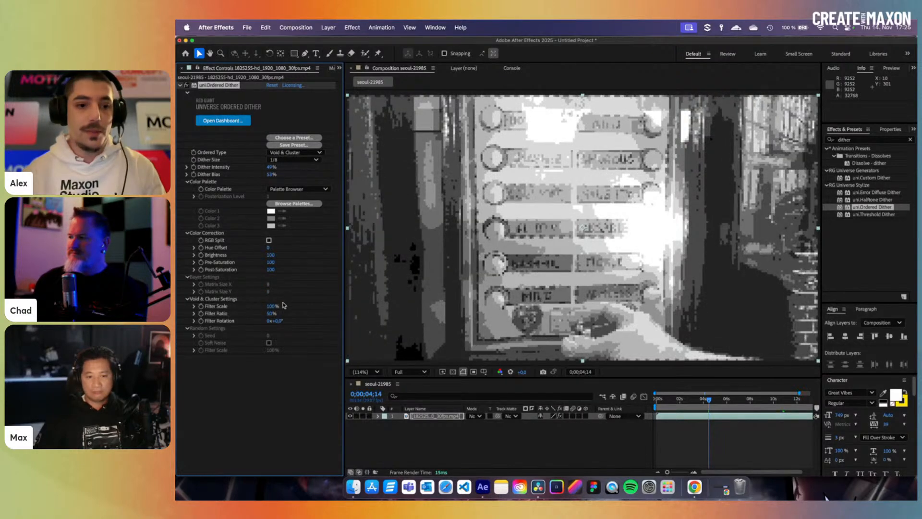
left_click_drag(271, 309, 253, 313)
left_click(291, 160)
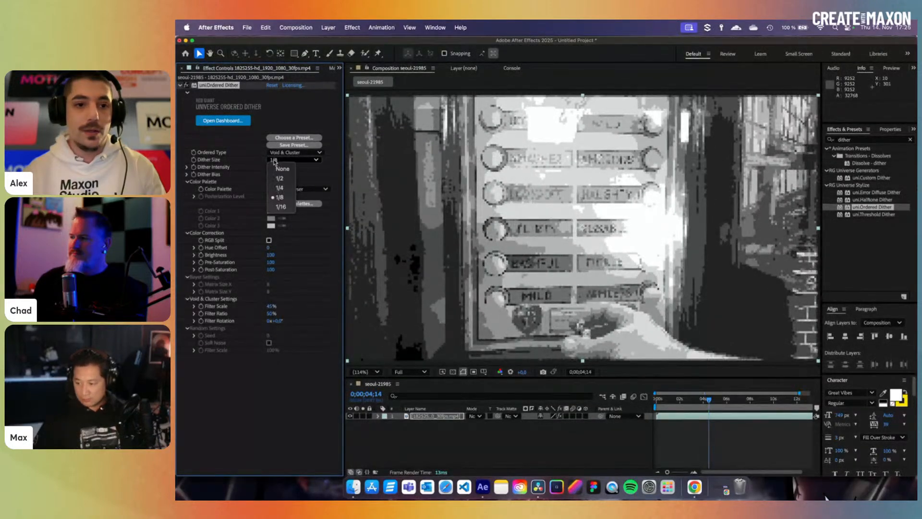
left_click(283, 169)
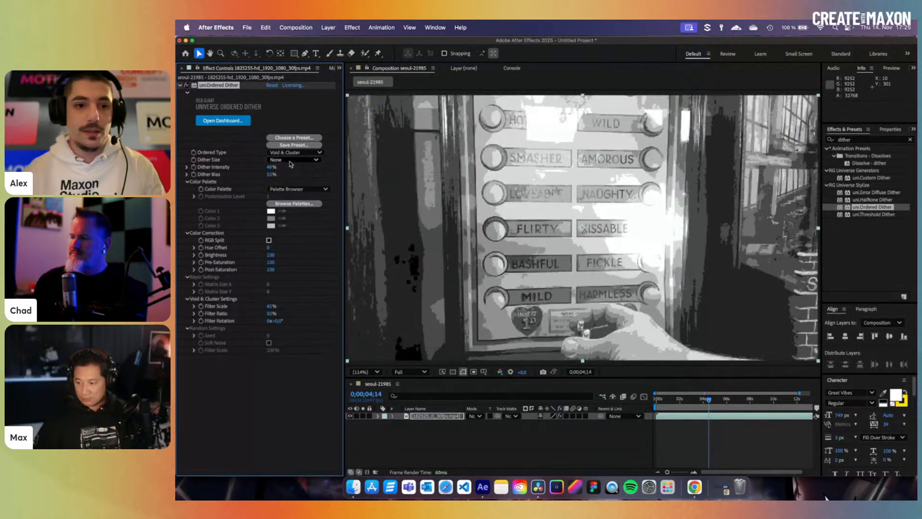
left_click(291, 161)
left_click(288, 178)
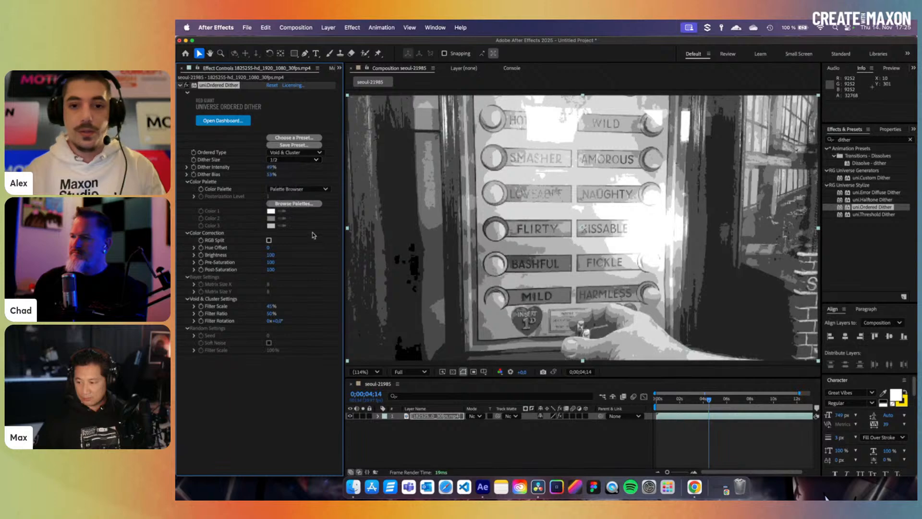
- Raise Filter Scale to 222% and rotate the filter about 64°, undoing a Filter Ratio change
left_click_drag(272, 307, 353, 313)
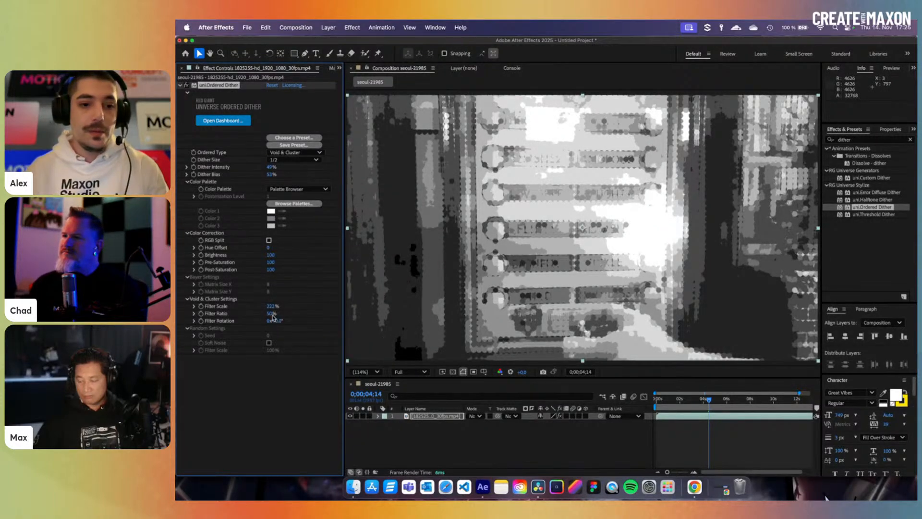
left_click_drag(270, 313, 308, 319)
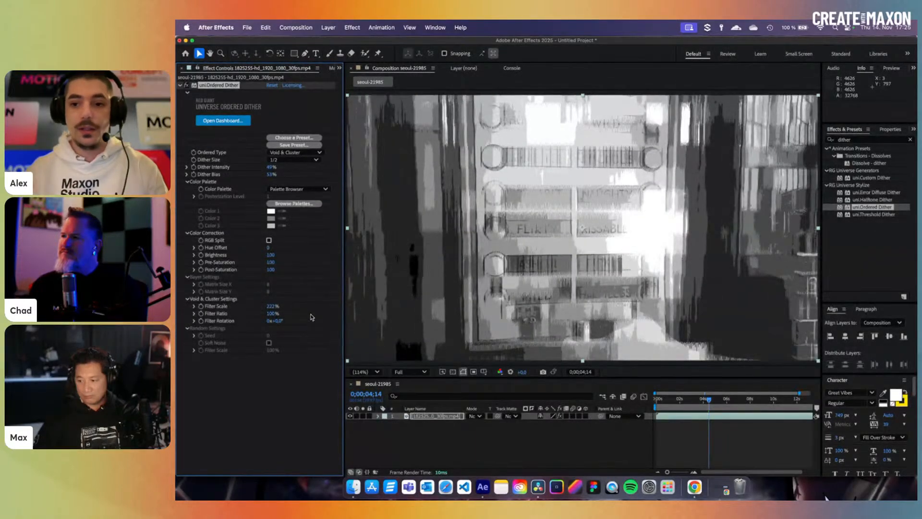
key("super+z")
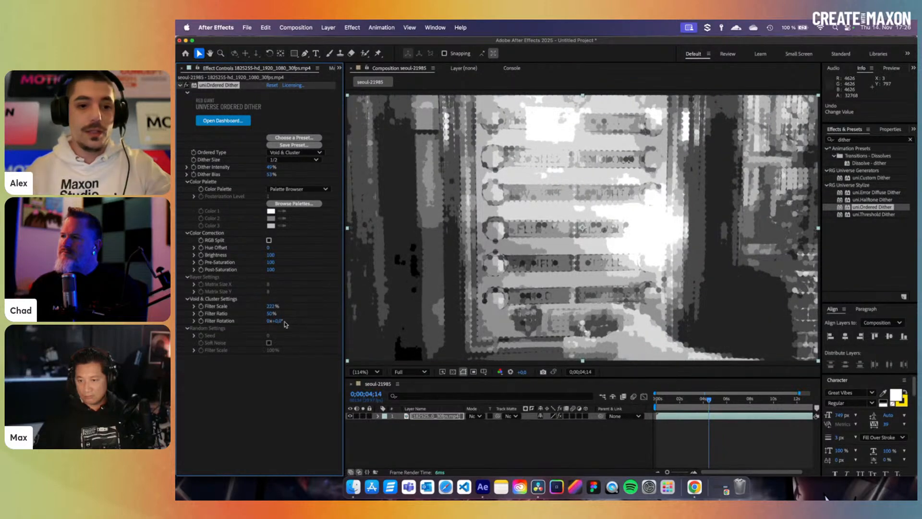
left_click_drag(282, 321, 307, 320)
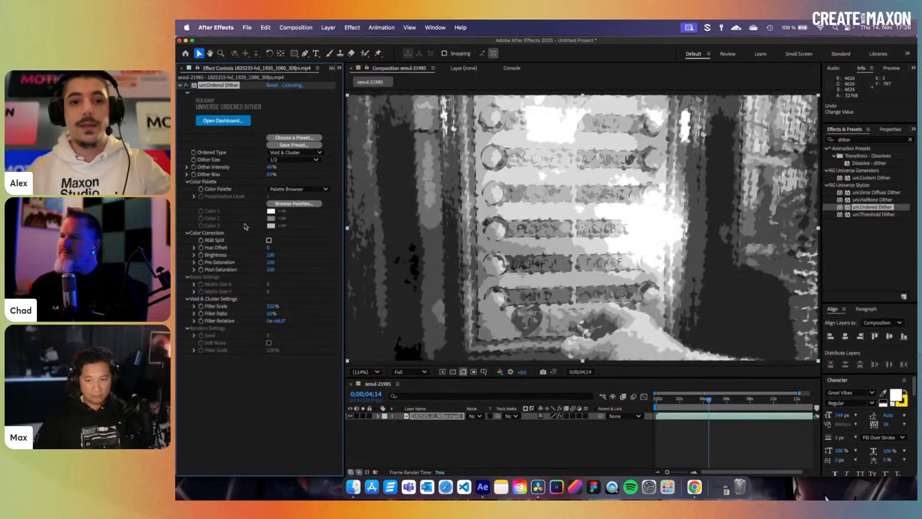
left_click(302, 152)
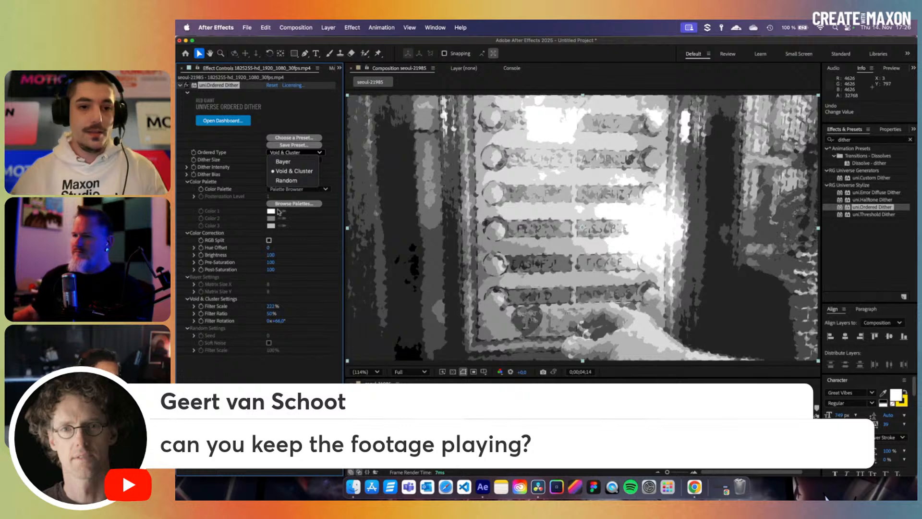
- Switch the ordered type to Random and play the preview
left_click(284, 181)
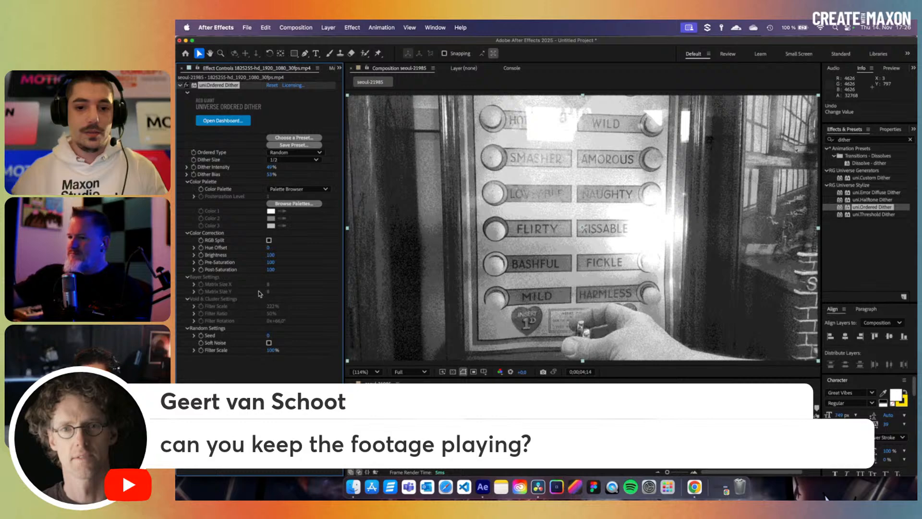
key("space")
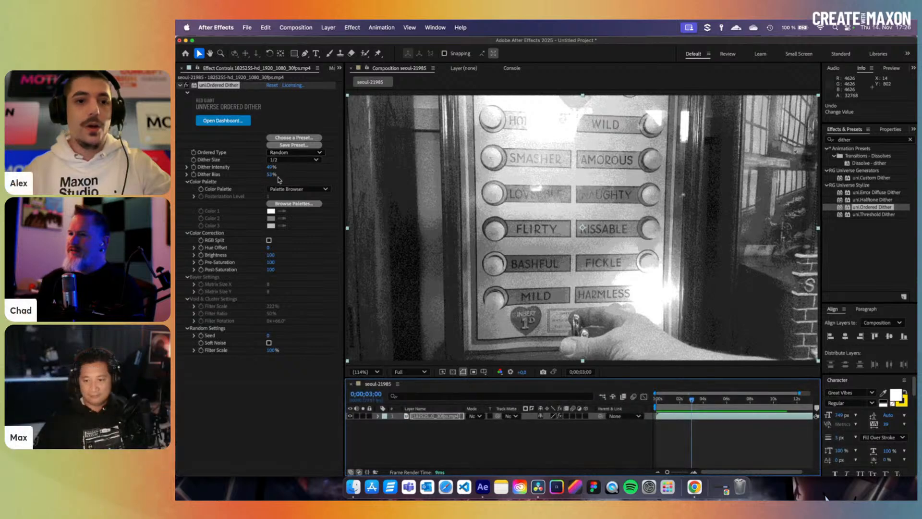
- Preview the Bayer ordered dither at Dither Size 1/4, then 1/8, from the first frame
left_click(289, 152)
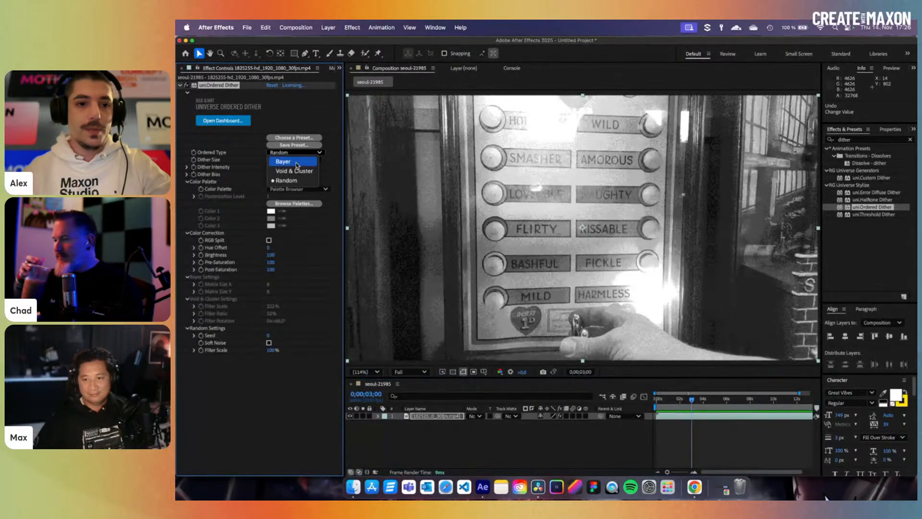
left_click(289, 160)
left_click(289, 161)
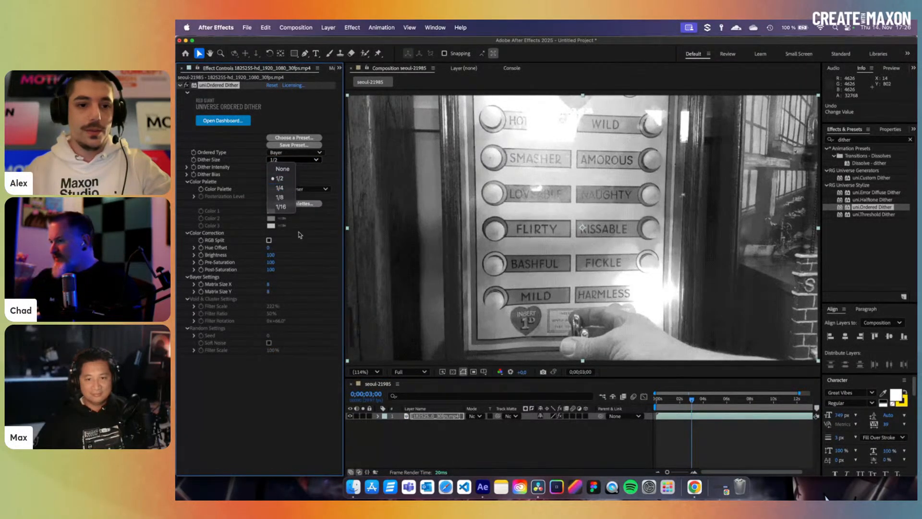
left_click(279, 188)
left_click(293, 159)
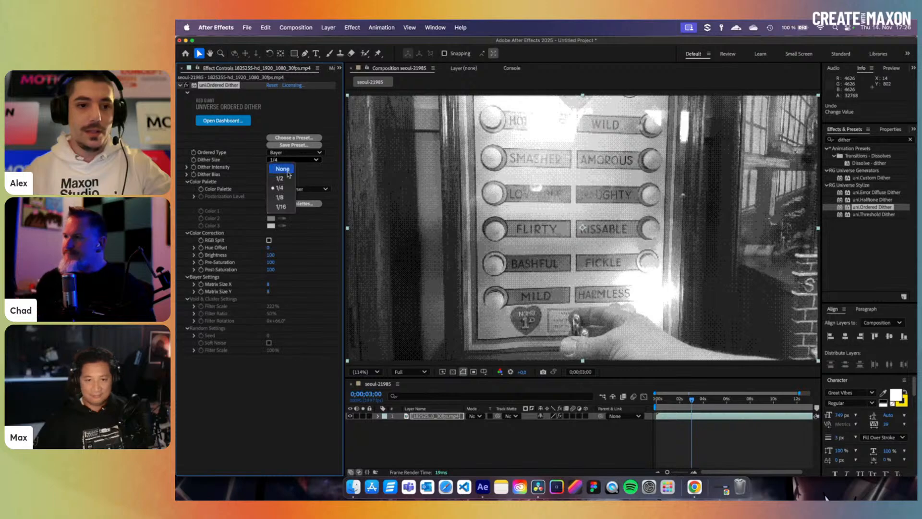
left_click(286, 198)
left_click_drag(666, 398, 624, 403)
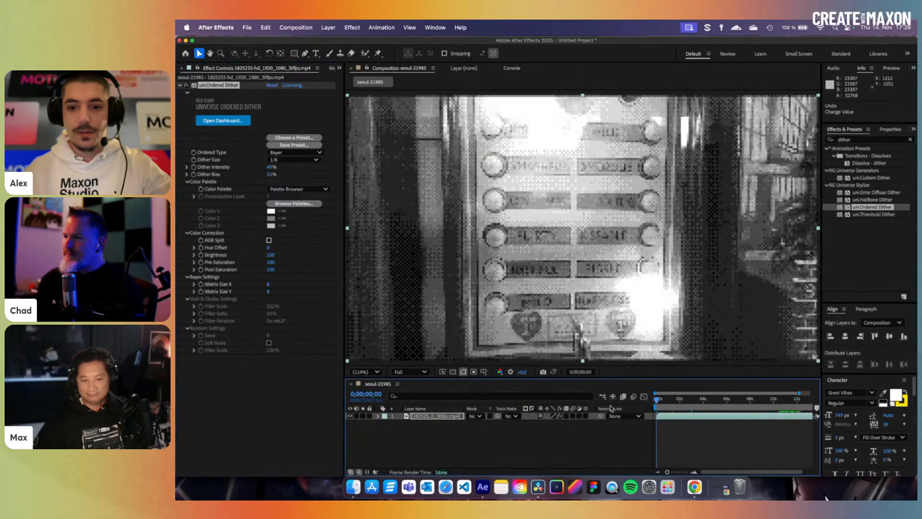
key("space")
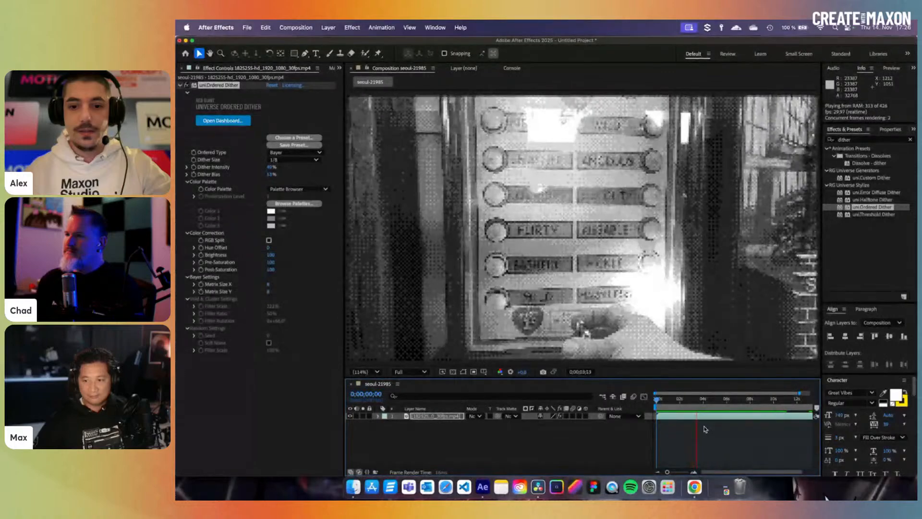
key("space")
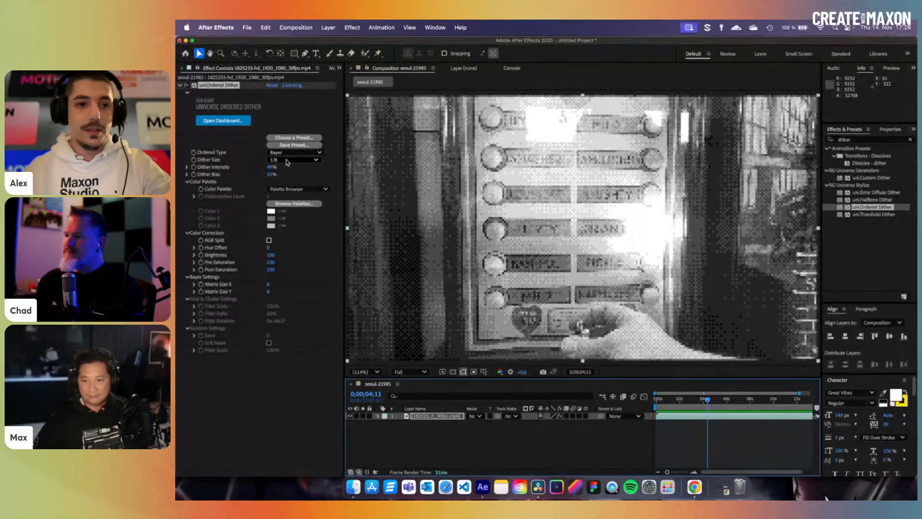
- Preview Void & Cluster at Dither Size 1/2, then return to frame 1;28
left_click(286, 153)
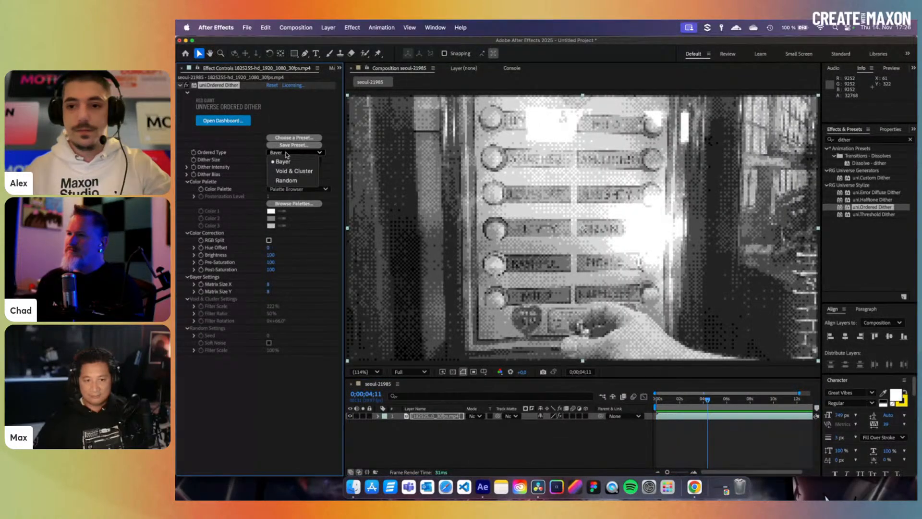
left_click(302, 172)
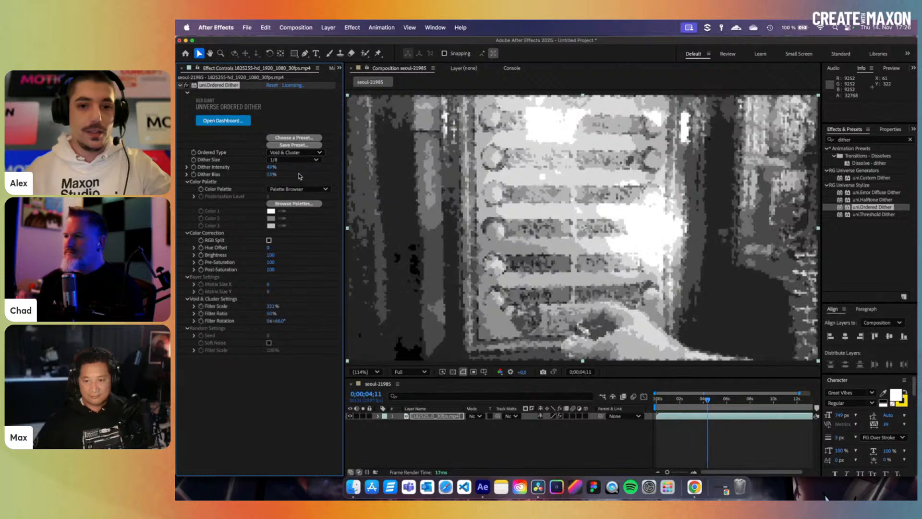
left_click(293, 160)
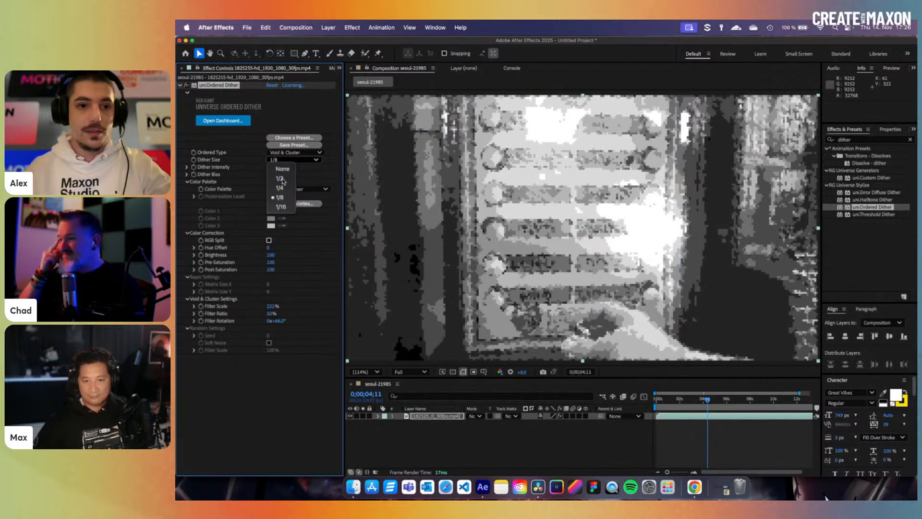
left_click(280, 173)
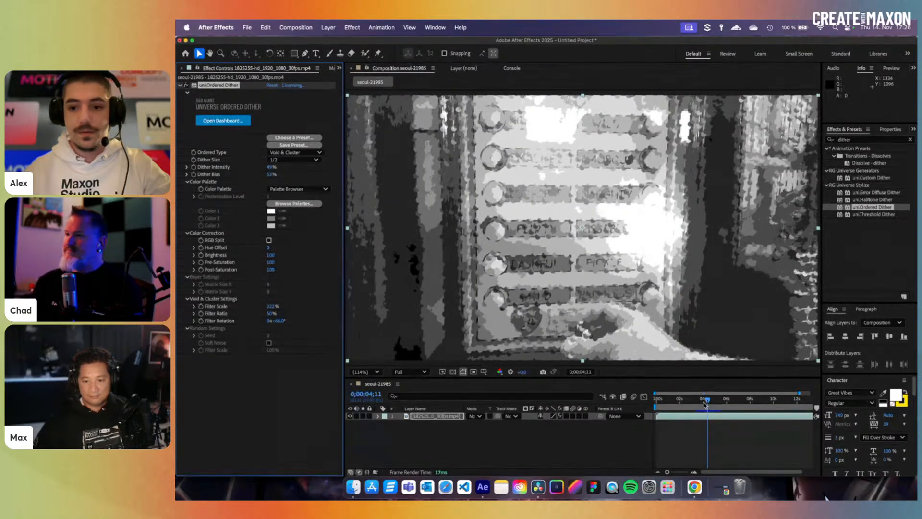
key("space")
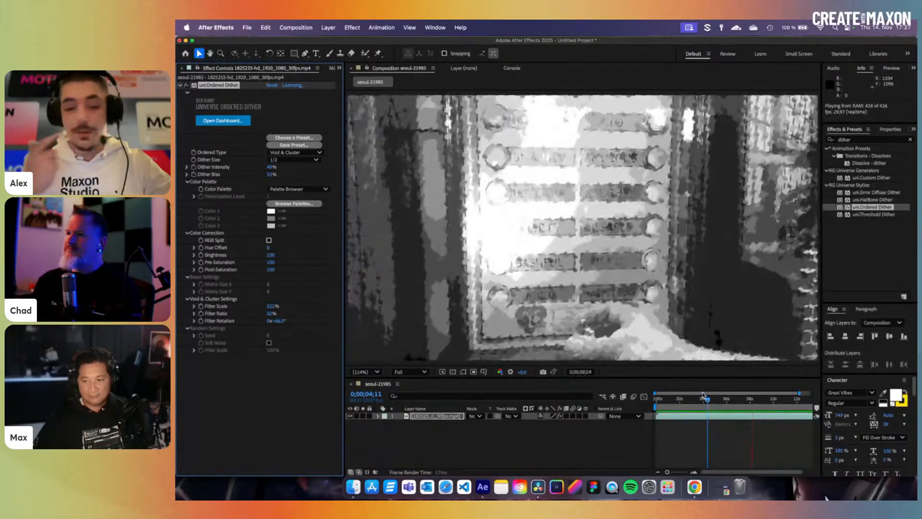
key("space")
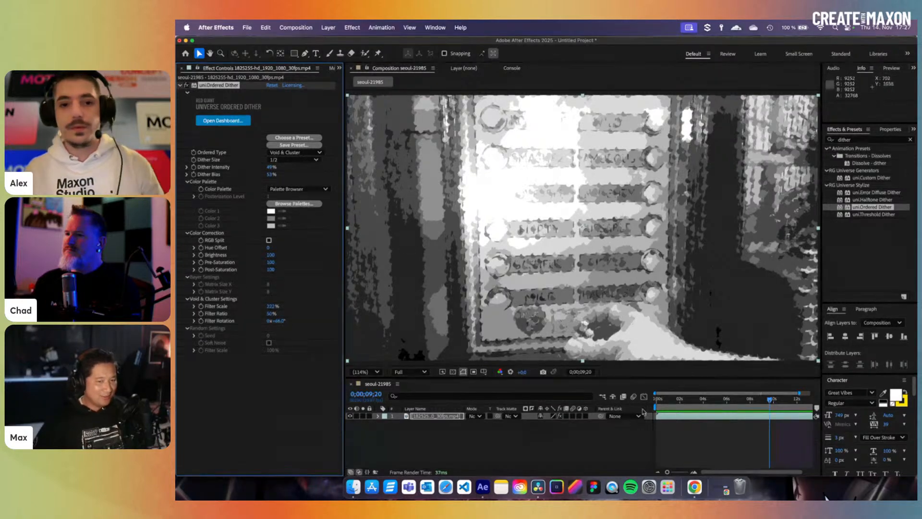
left_click(763, 409)
left_click_drag(763, 409, 679, 409)
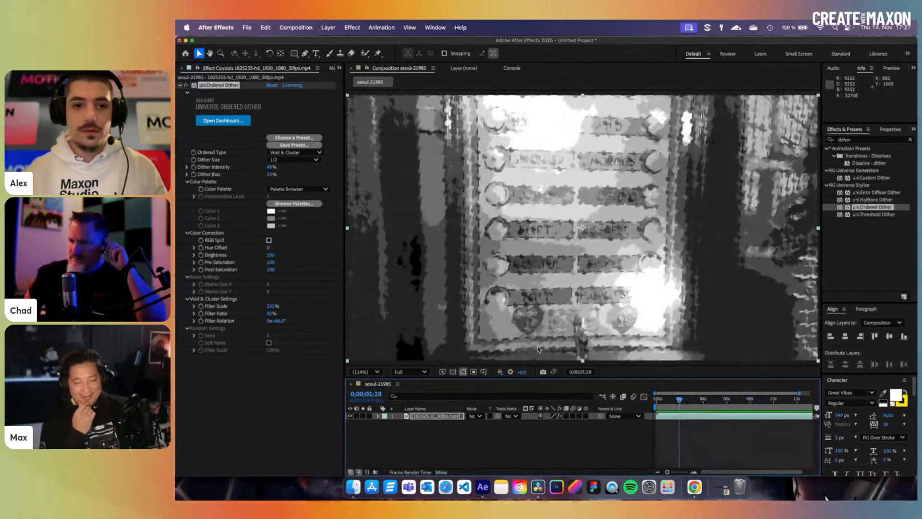
- Try Random type with Soft Noise and lower Filter Scale, then delete the Ordered Dither effect
left_click(295, 152)
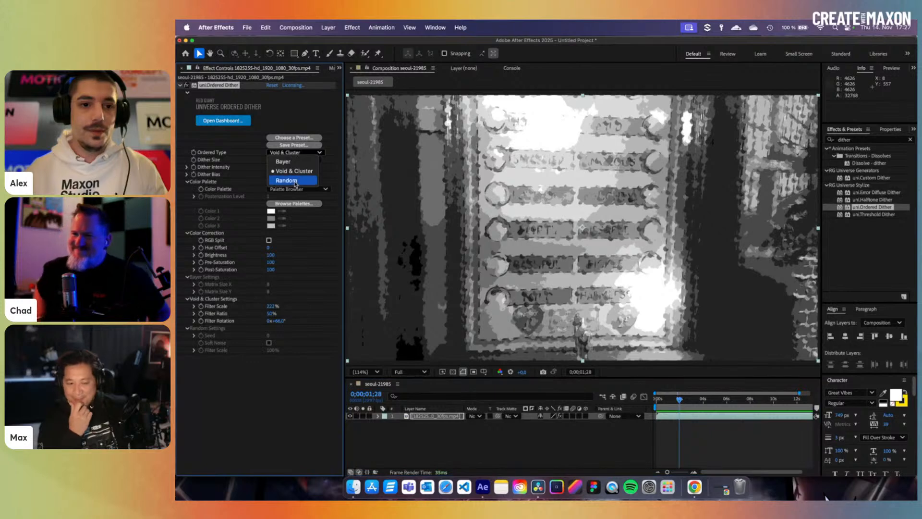
left_click(284, 179)
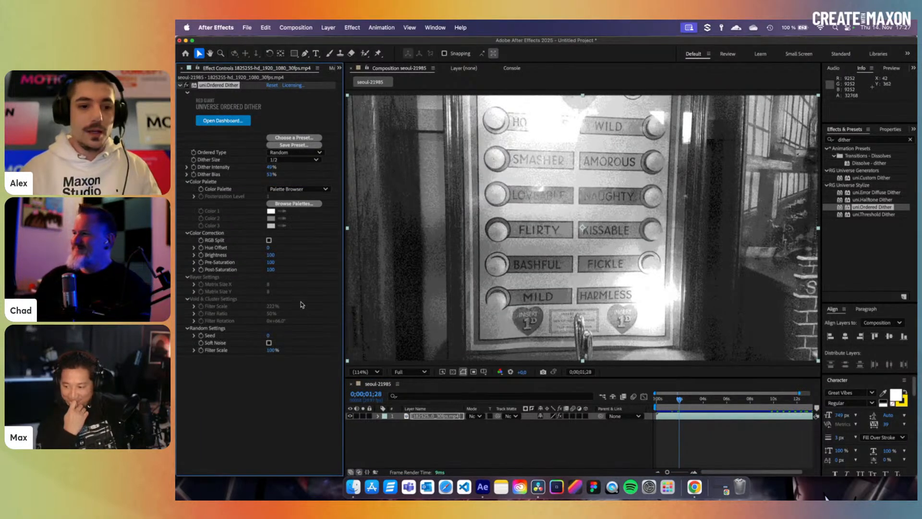
left_click(269, 343)
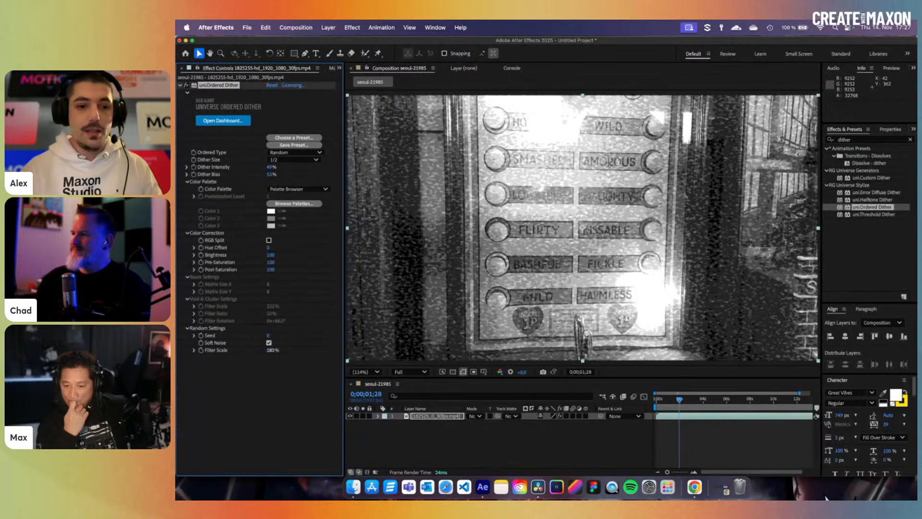
left_click_drag(272, 350, 242, 352)
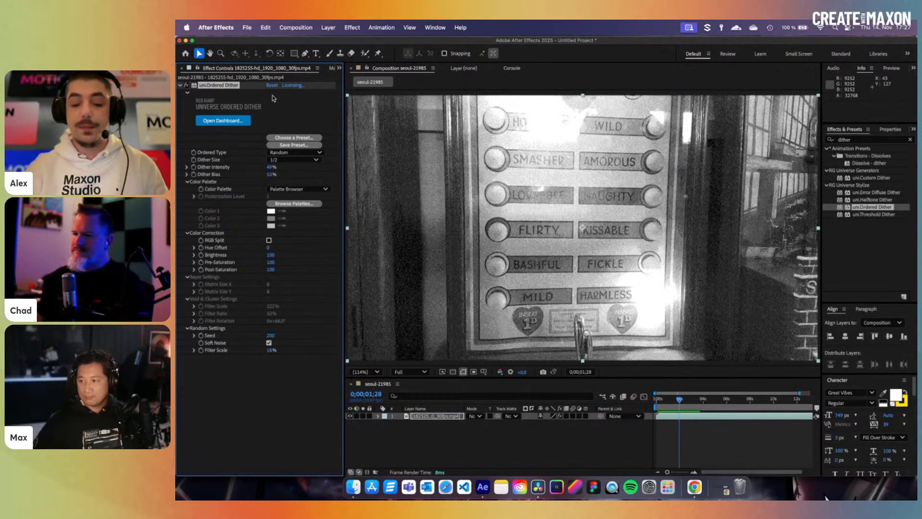
key("Delete")
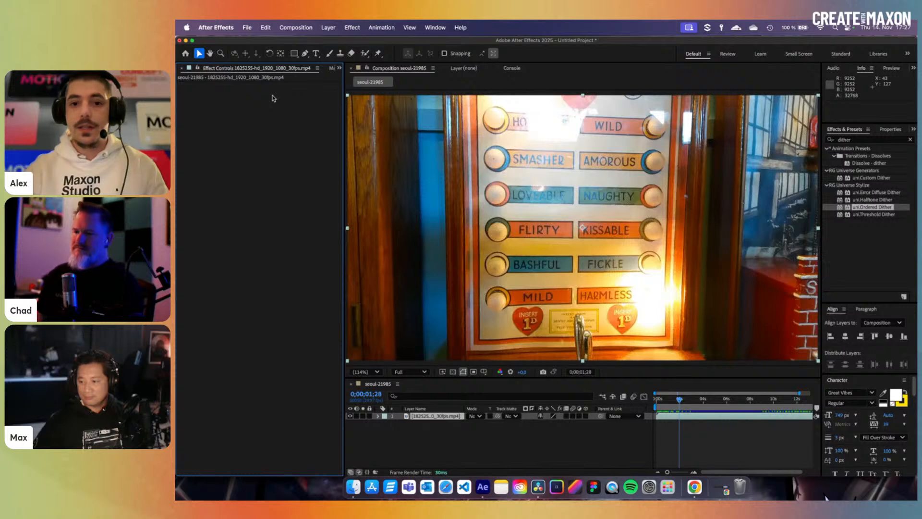
- Apply uni.Threshold Dither and compare Luminance and Saturation threshold types, ending on RGB
left_click(870, 224)
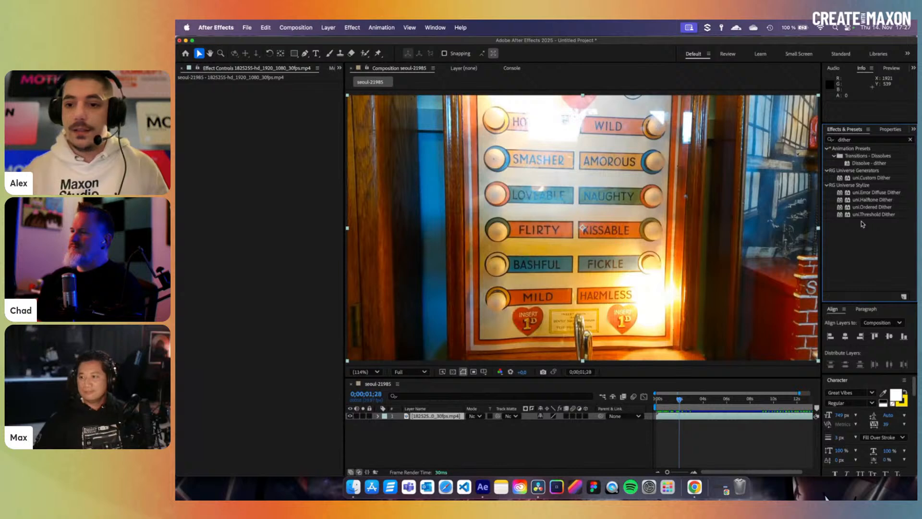
double_click(864, 215)
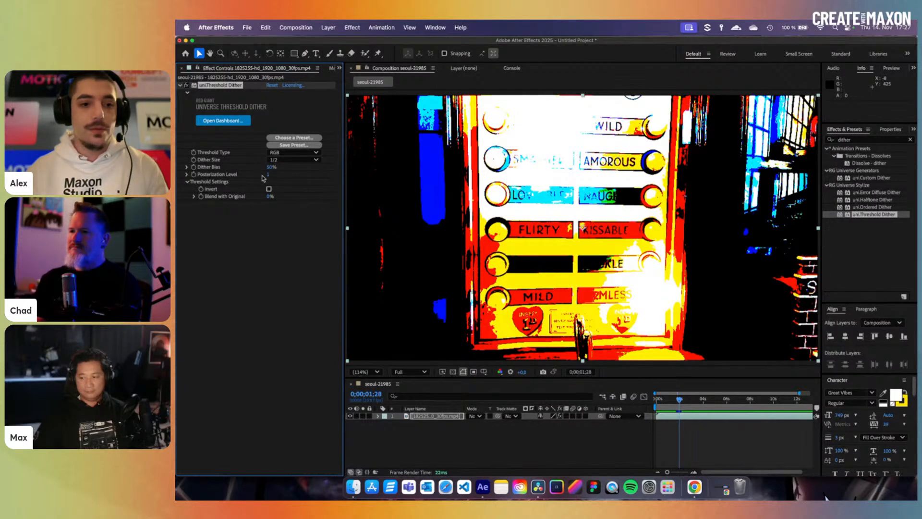
left_click(290, 153)
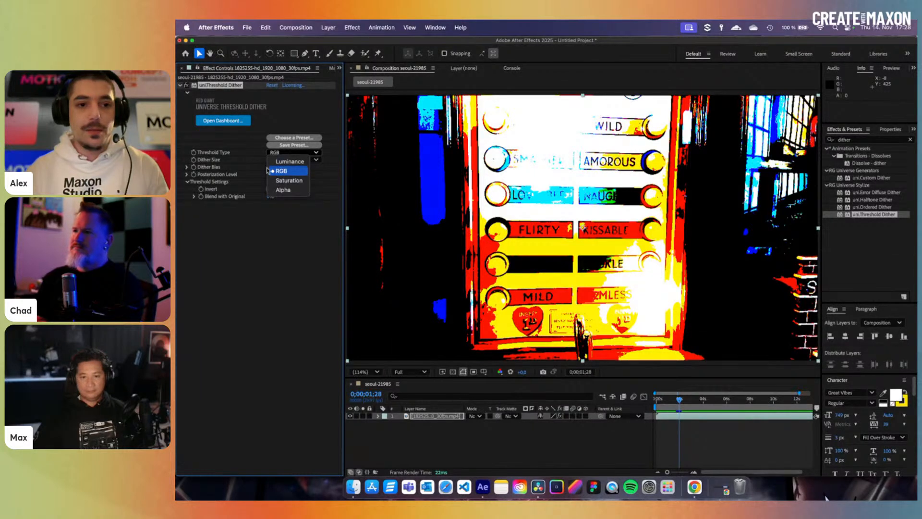
left_click(284, 161)
left_click(280, 153)
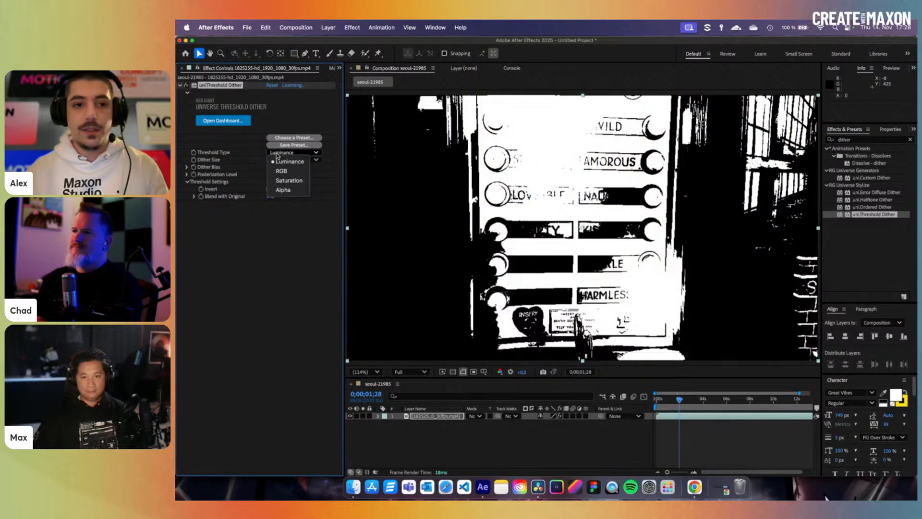
left_click(288, 180)
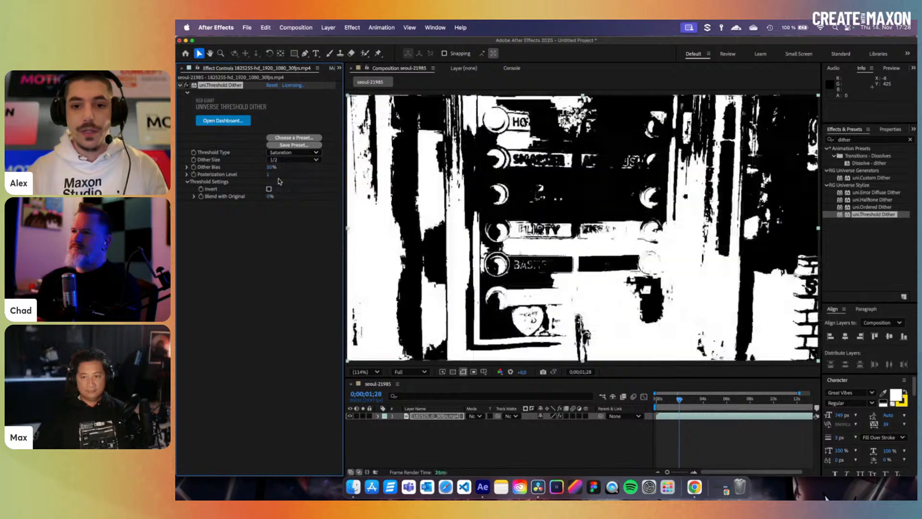
left_click(291, 152)
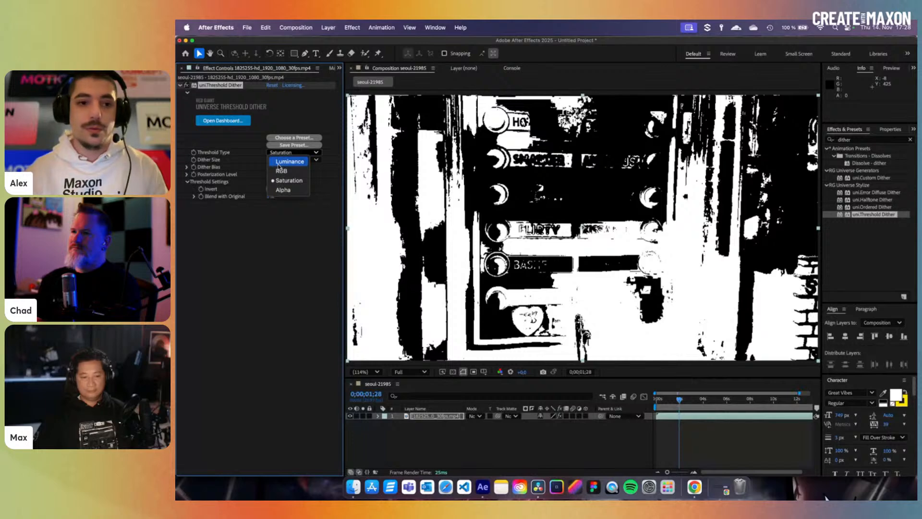
left_click(283, 171)
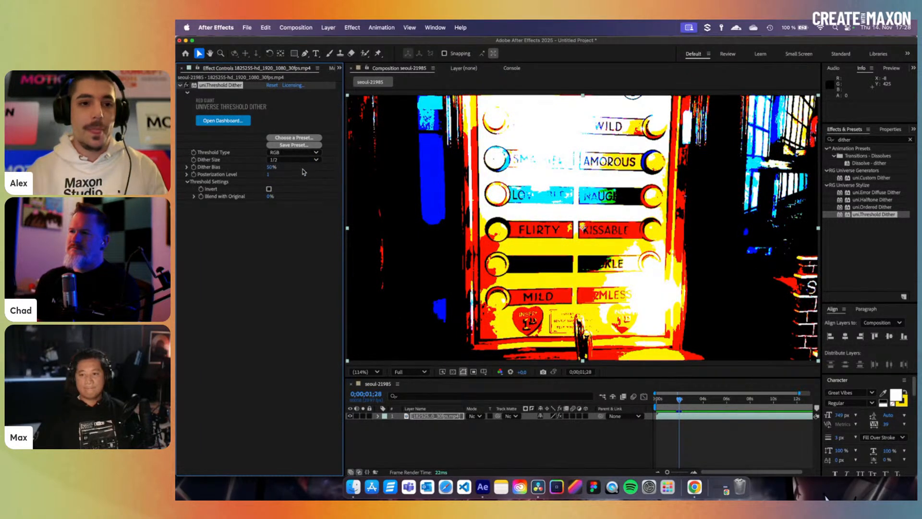
- Set Dither Size to 1/16 and lower Dither Bias to 41%
left_click(294, 159)
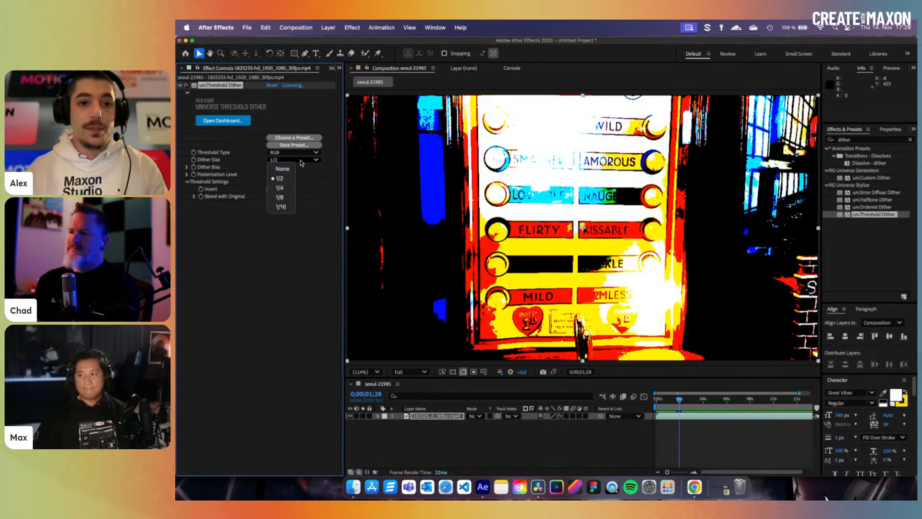
left_click(290, 207)
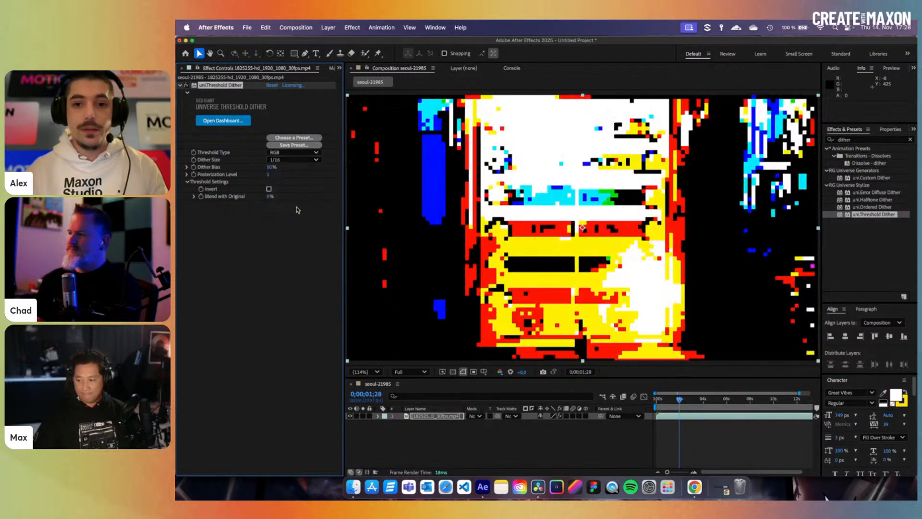
mouse_move(265, 168)
left_mouse_down()
mouse_move(283, 168)
mouse_move(267, 173)
left_mouse_up()
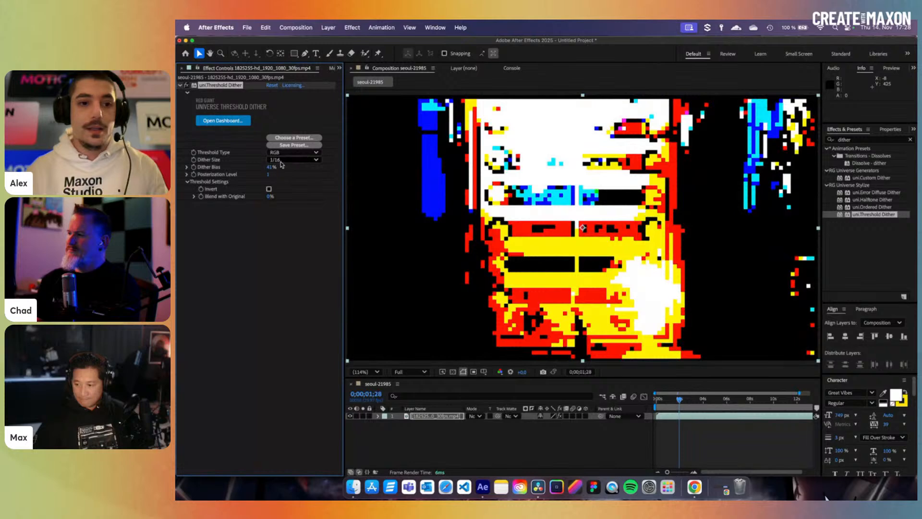
left_click(281, 160)
left_click(281, 178)
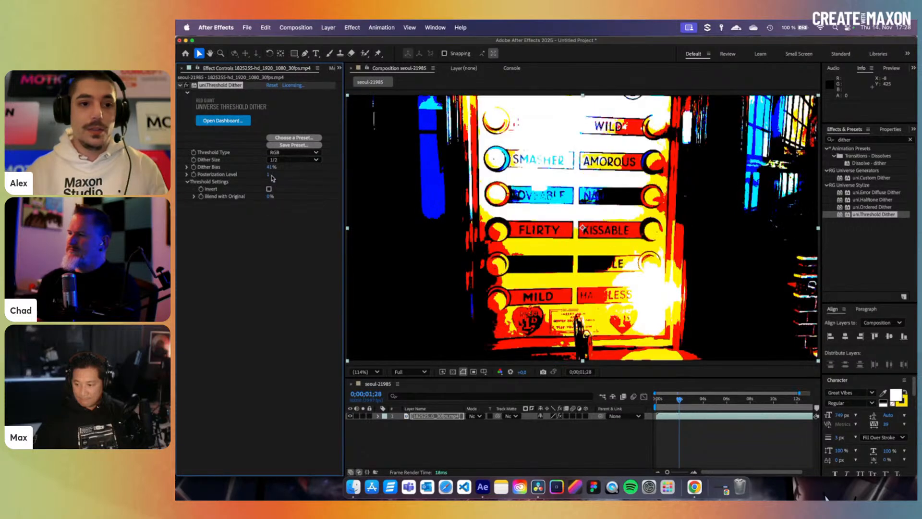
- Drop Posterization Level to 1, test Invert, blend 72% original, then delete the effect
left_click_drag(268, 175, 280, 177)
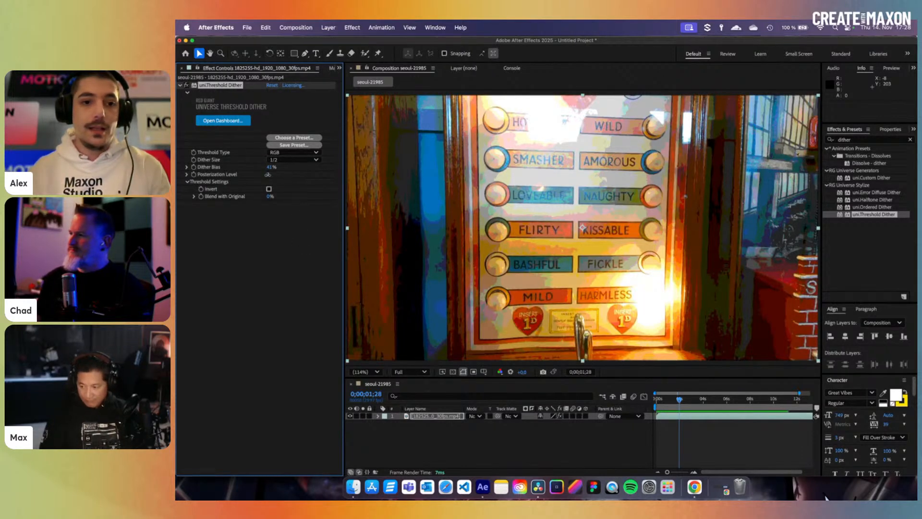
left_click_drag(267, 174, 264, 175)
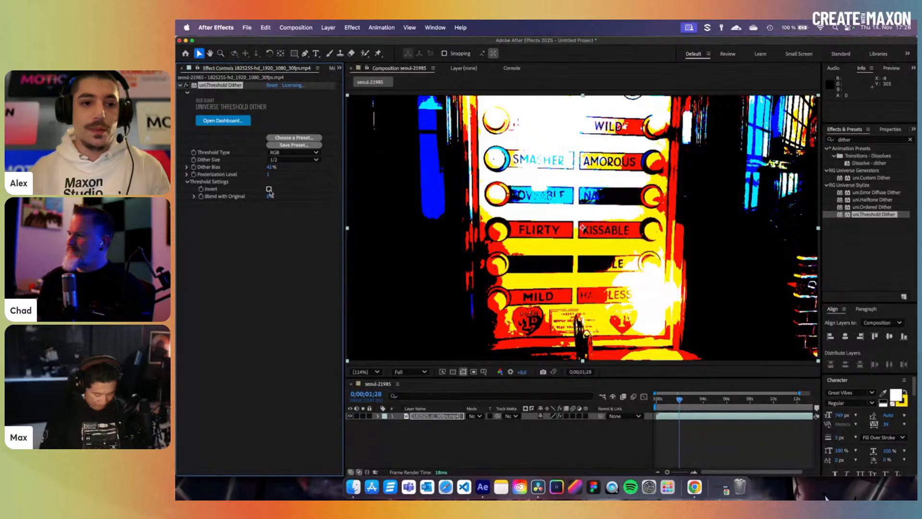
left_click(269, 190)
left_click(269, 189)
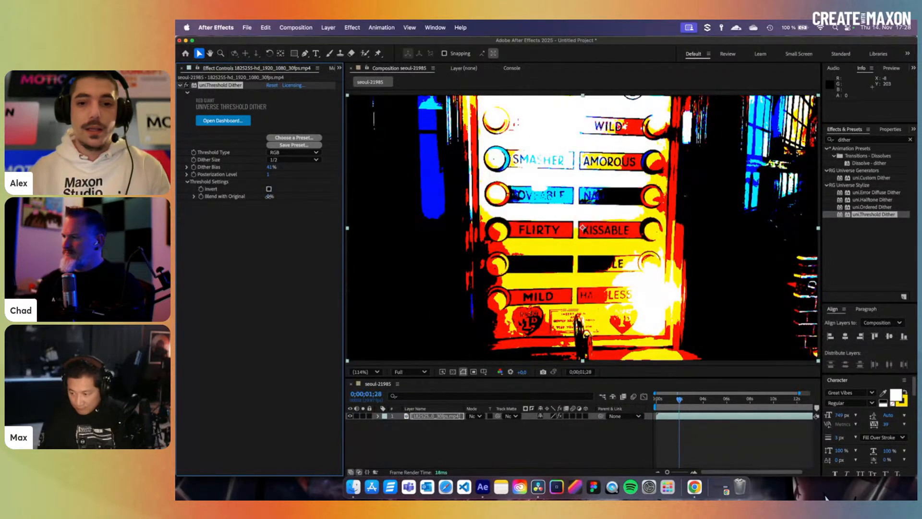
left_click_drag(273, 198, 303, 201)
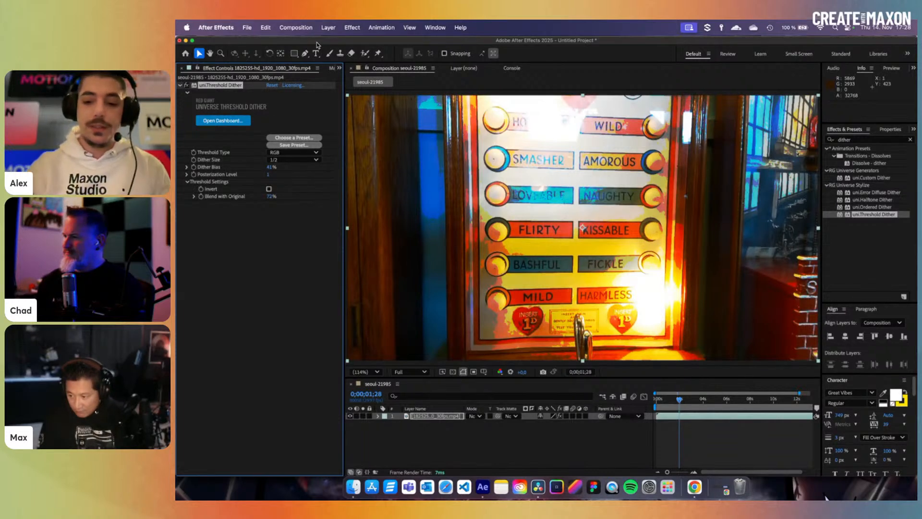
key("Delete")
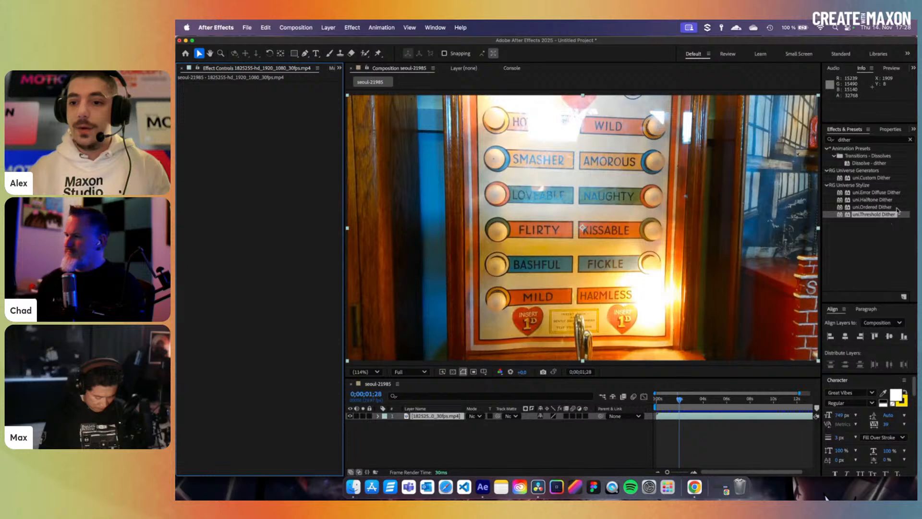
- Apply uni.Halftone Dither to the footage layer, keeping the Monitor halftone type
left_click(873, 200)
left_click_drag(880, 204, 685, 416)
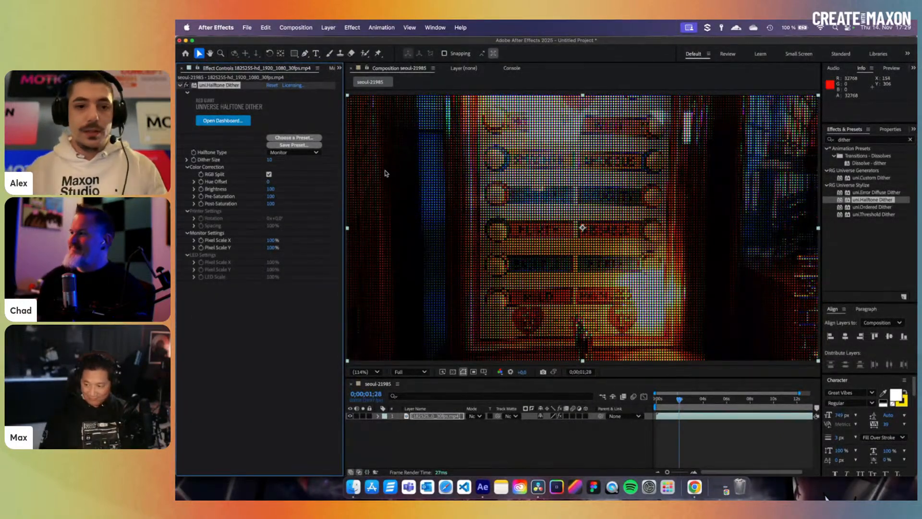
left_click(308, 153)
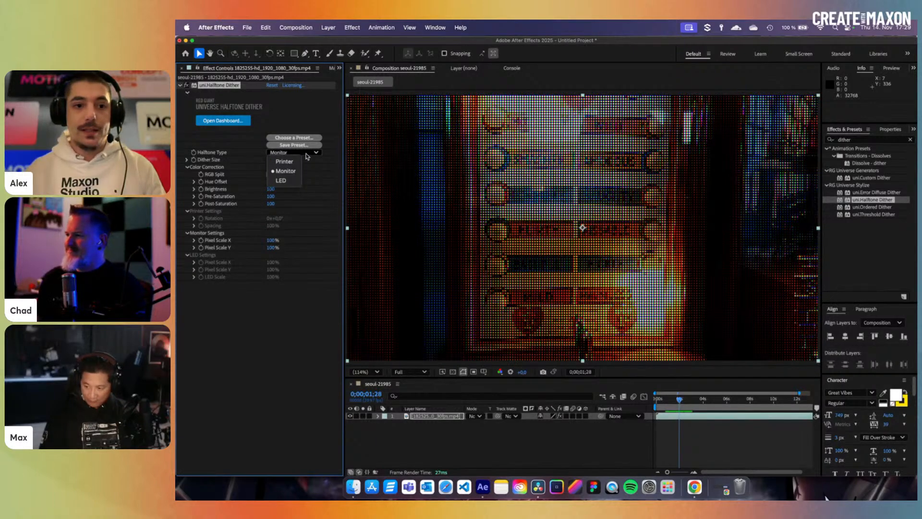
left_click(306, 155)
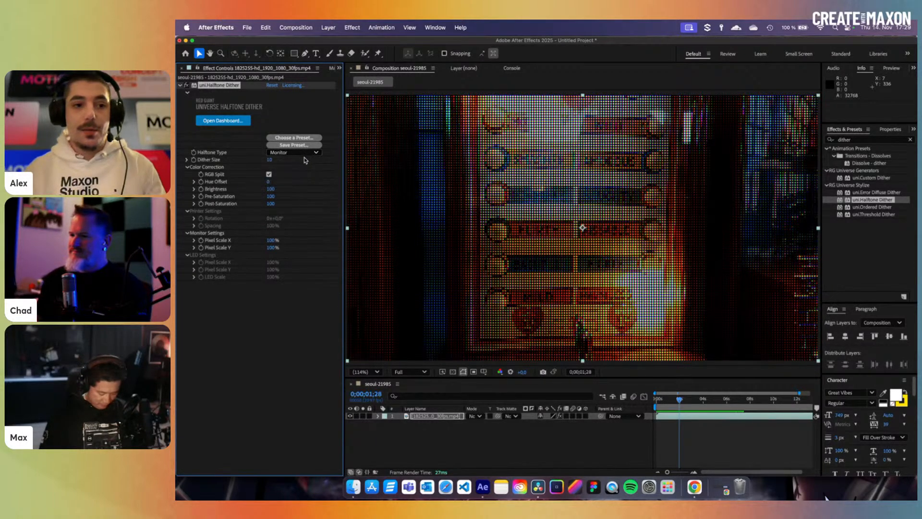
scroll(548, 206, "up", 5)
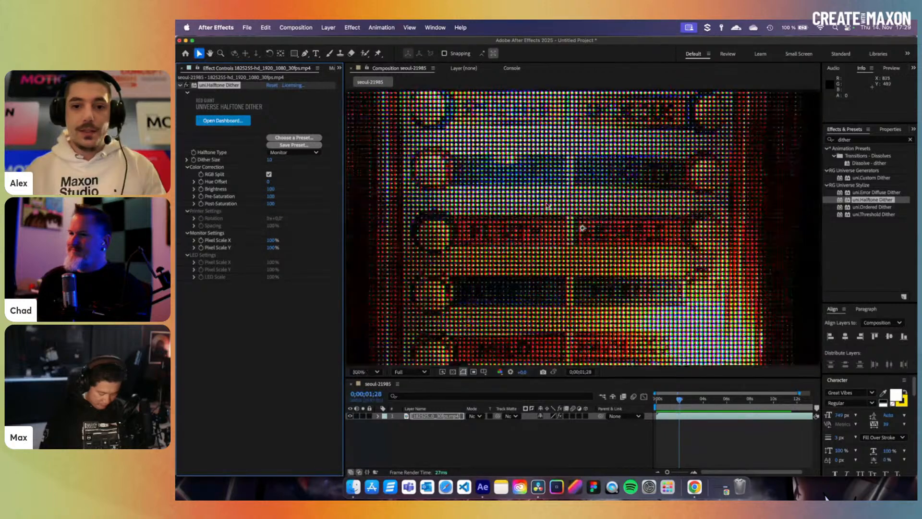
scroll(573, 212, "up", 1)
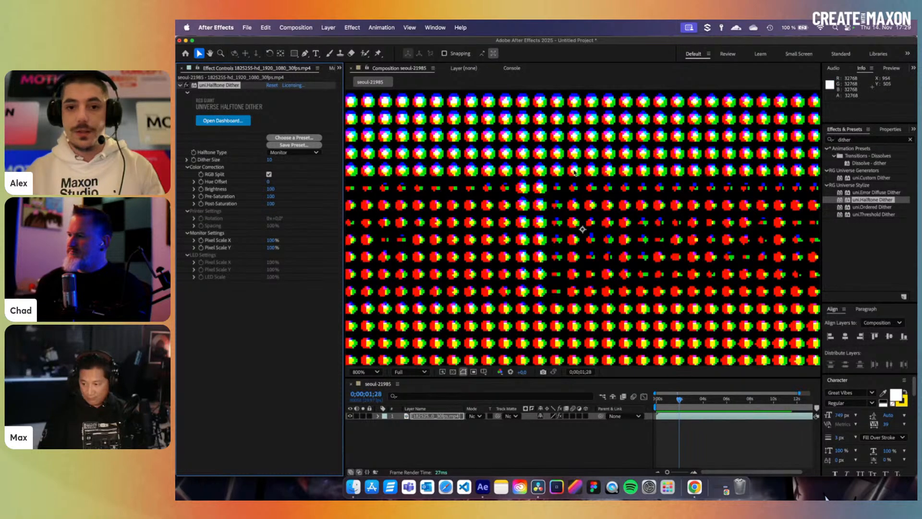
scroll(575, 172, "down", 5)
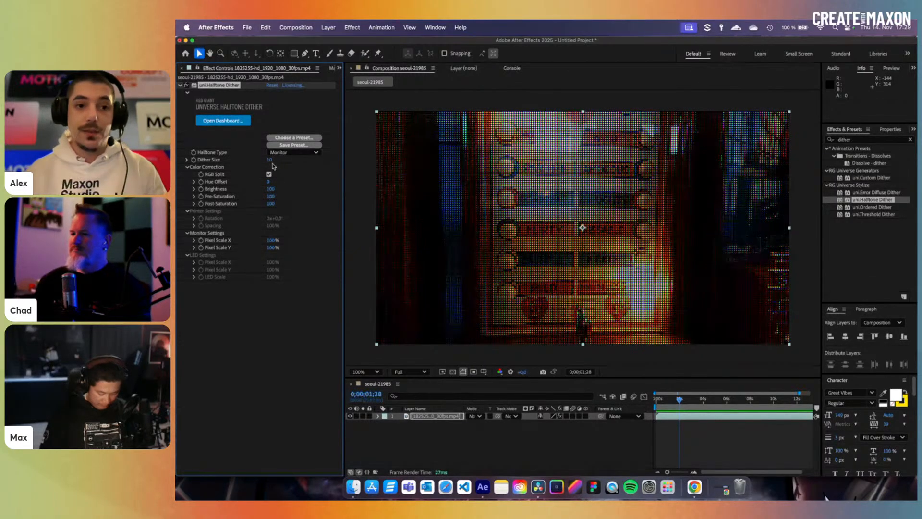
- Set Dither Size to 14 with RGB Split on, undo the hue offset, and stretch Pixel Scale X to 2510%
mouse_move(271, 160)
left_mouse_down()
mouse_move(307, 160)
mouse_move(275, 162)
left_mouse_up()
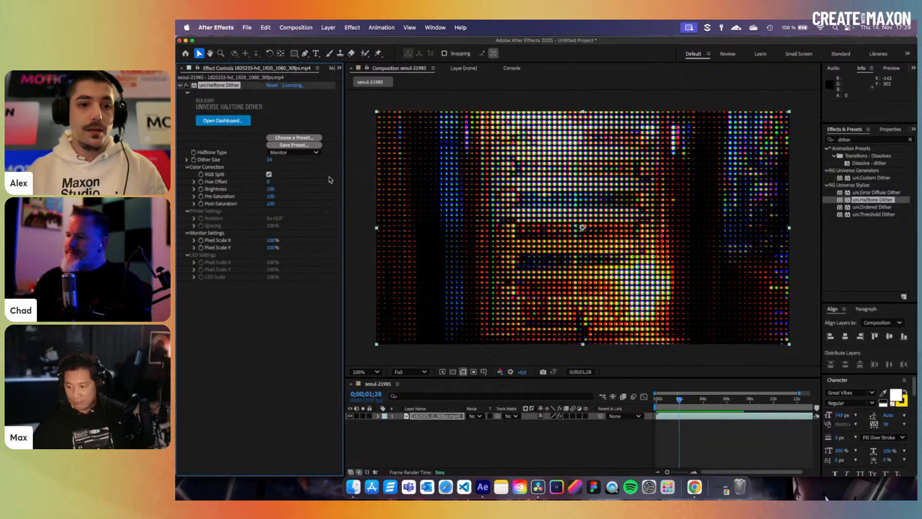
left_click(269, 174)
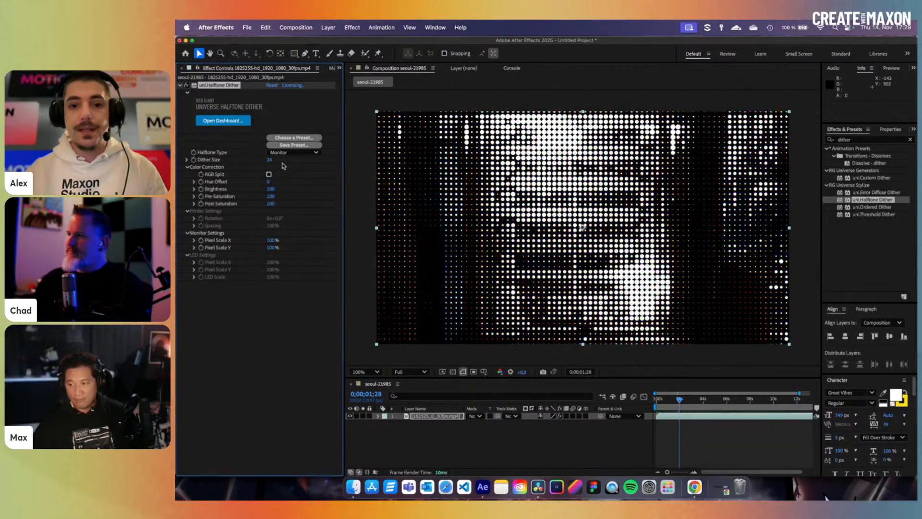
left_click_drag(270, 160, 268, 164)
left_click_drag(742, 399, 658, 402)
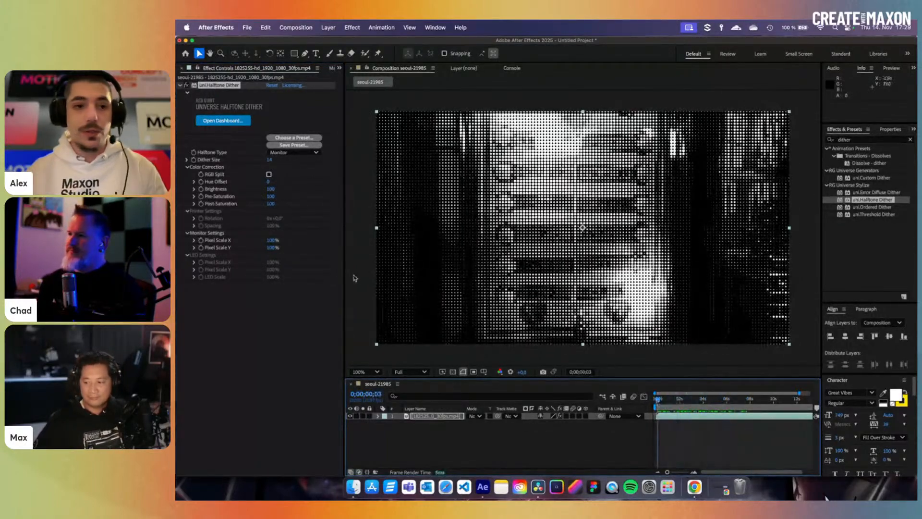
left_click(269, 175)
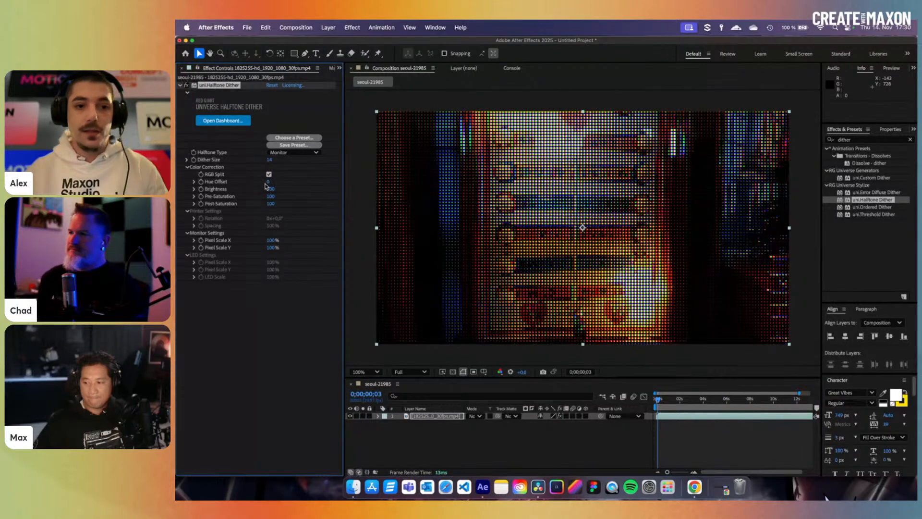
left_click_drag(267, 183, 278, 183)
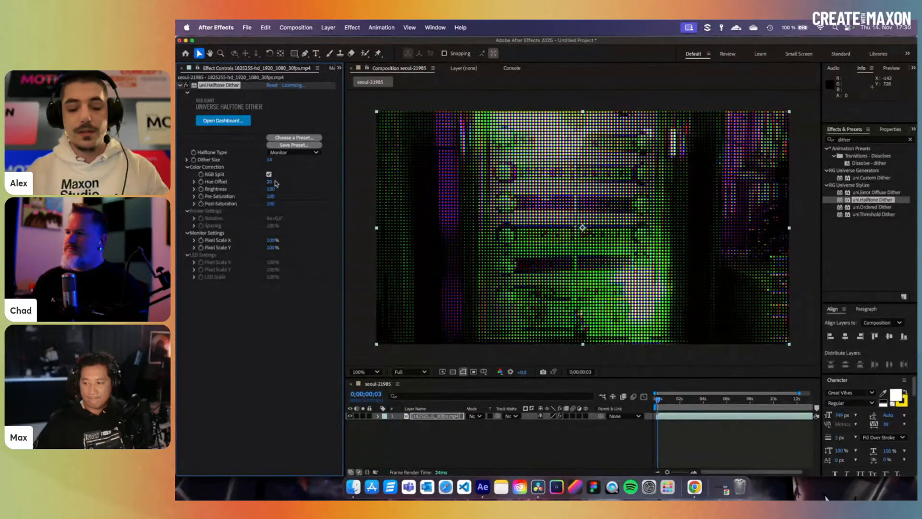
key("super+z")
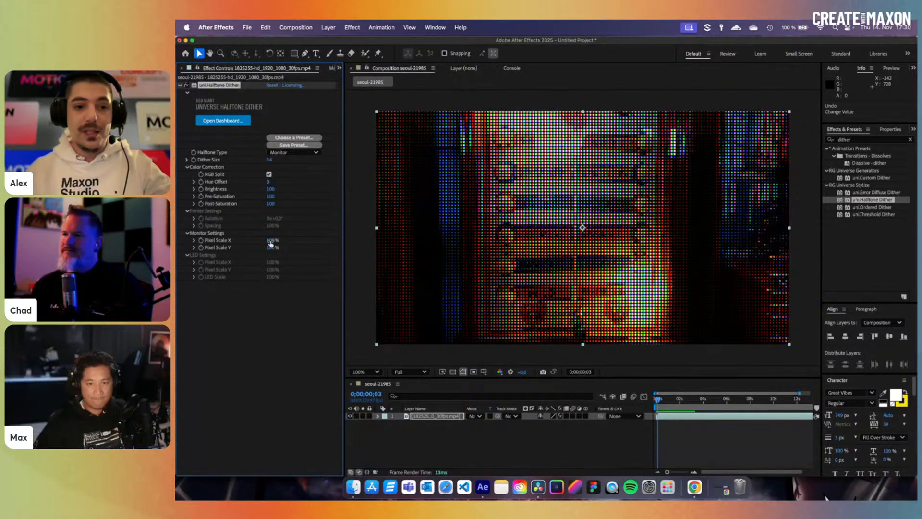
left_click_drag(272, 240, 389, 253)
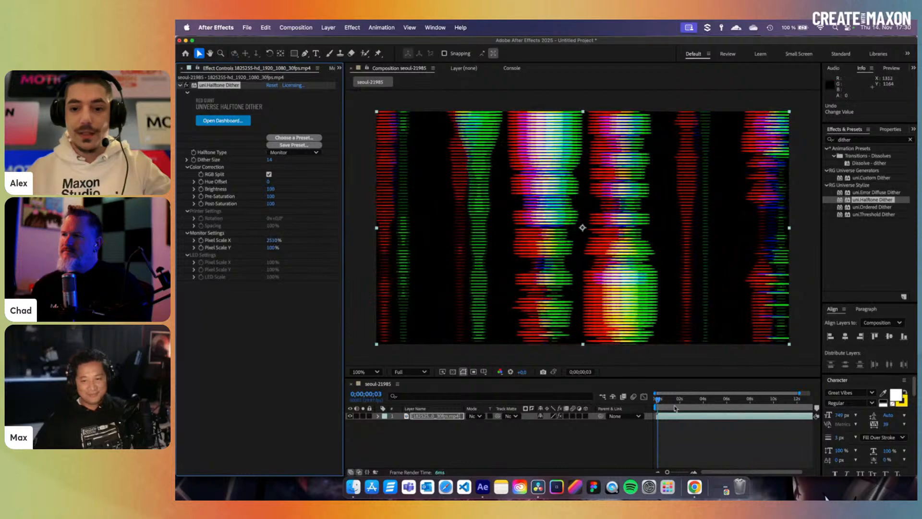
mouse_move(668, 401)
left_mouse_down()
mouse_move(700, 406)
mouse_move(661, 406)
left_mouse_up()
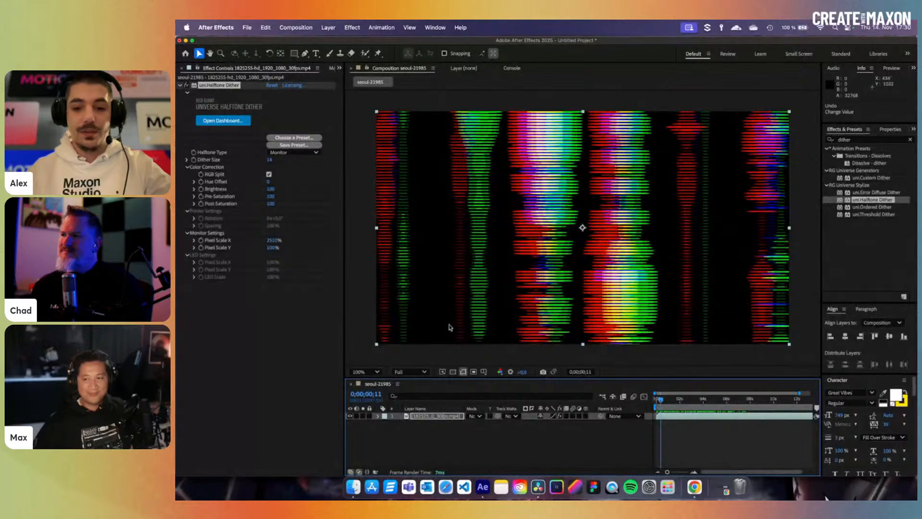
key("super+z")
left_click_drag(274, 248, 353, 255)
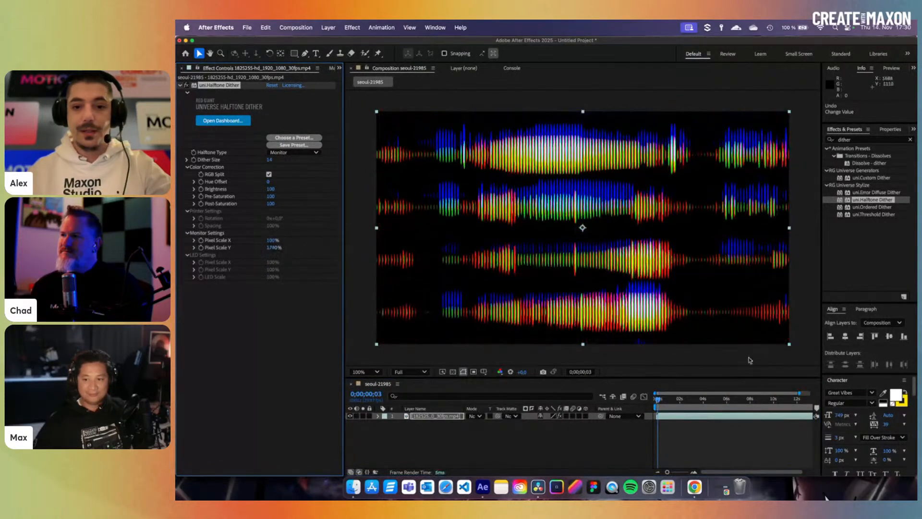
left_click_drag(684, 404, 657, 405)
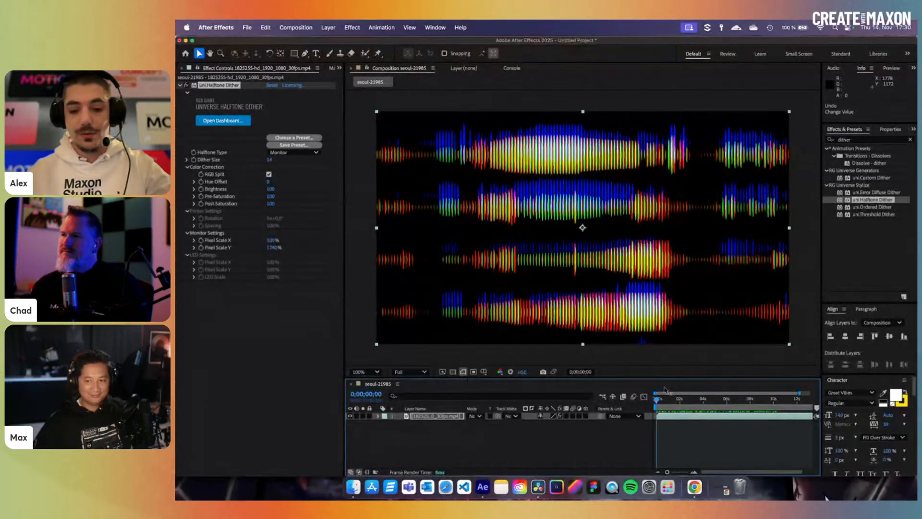
key("space")
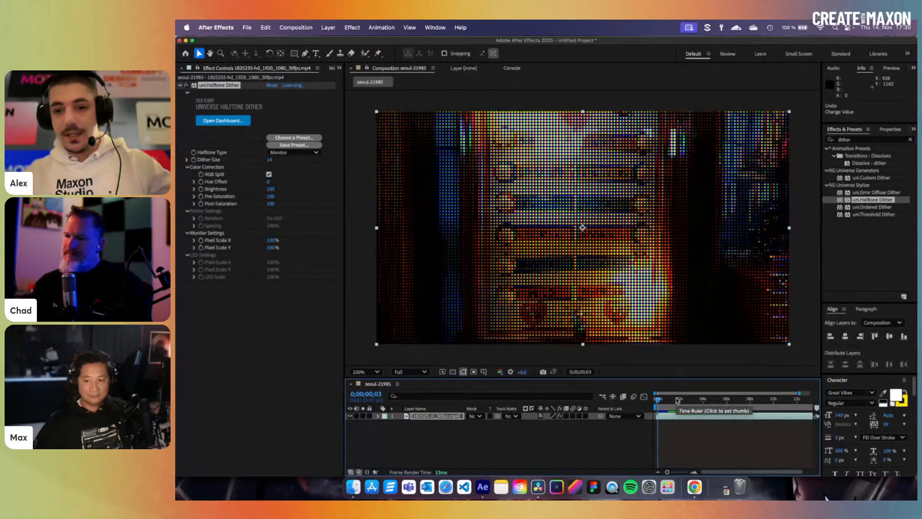
left_click_drag(681, 401, 702, 401)
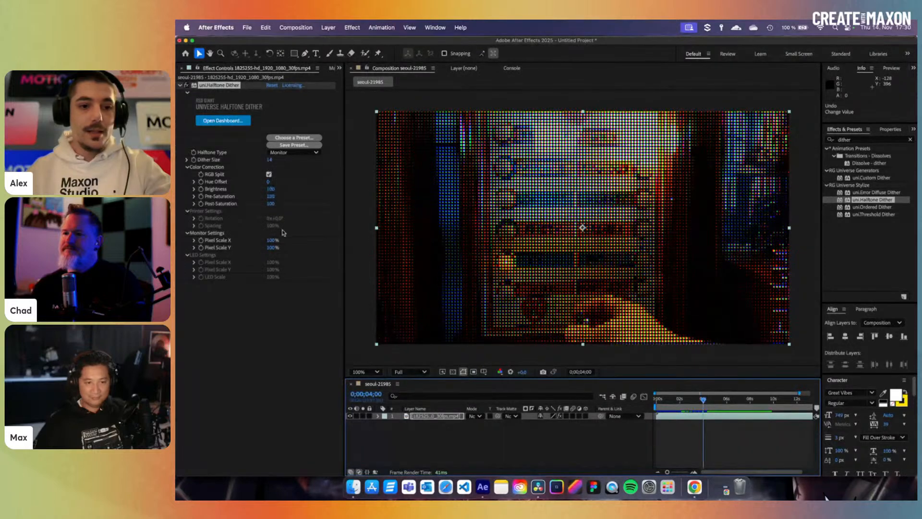
left_click(288, 152)
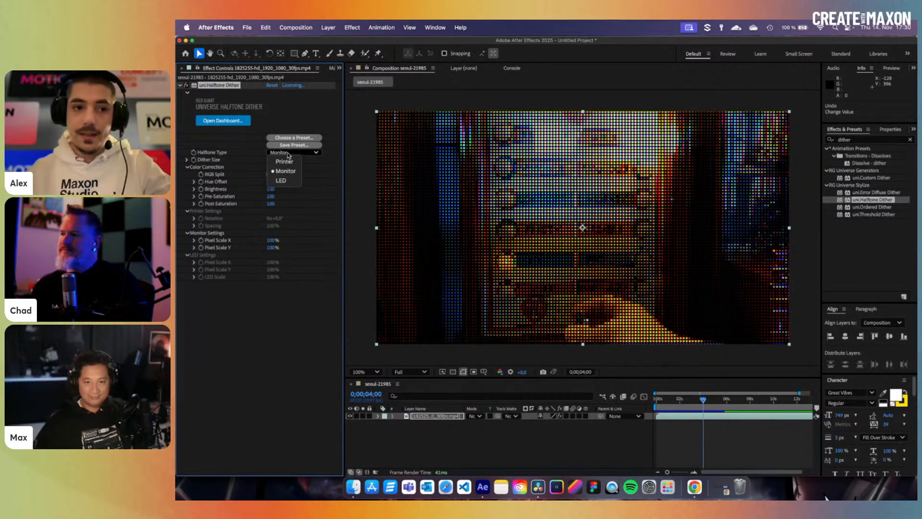
- Switch to the Printer halftone type and adjust the halftone dot size across frames
left_click(287, 162)
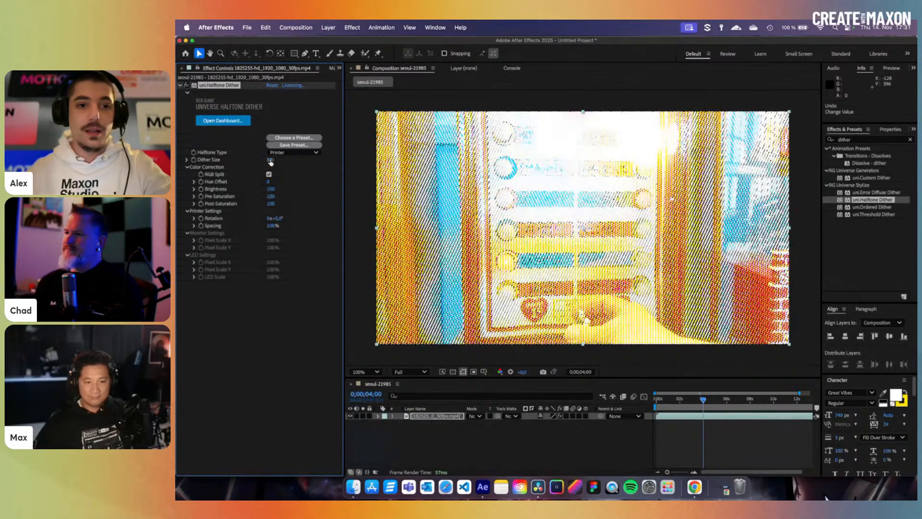
left_click_drag(272, 160, 273, 163)
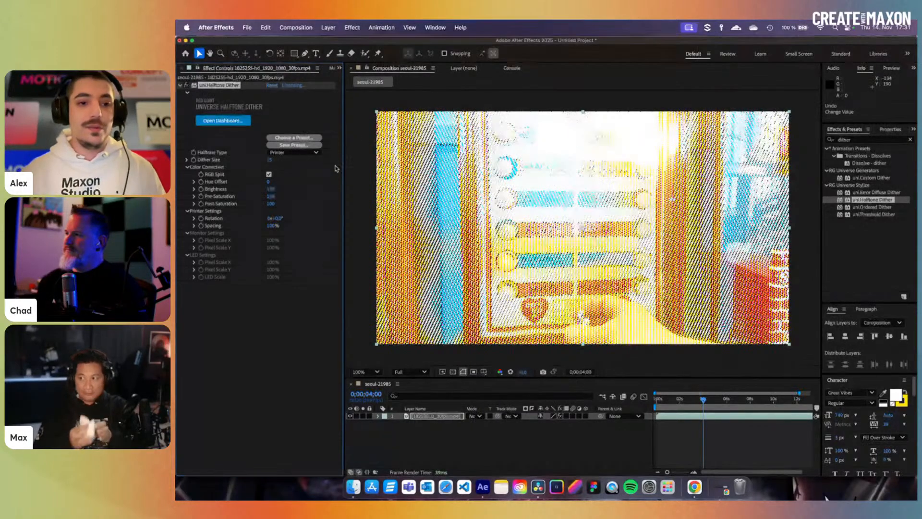
left_click(716, 404)
left_click_drag(716, 407, 676, 407)
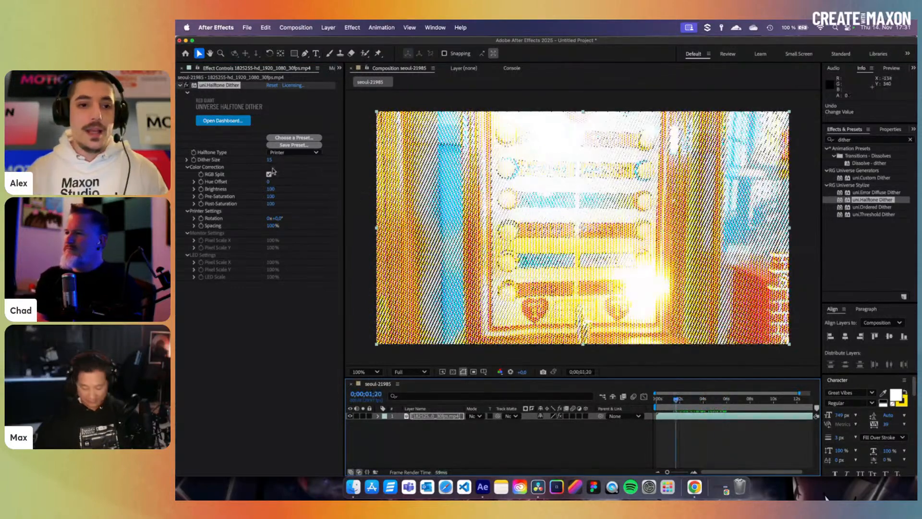
left_click_drag(269, 159, 302, 164)
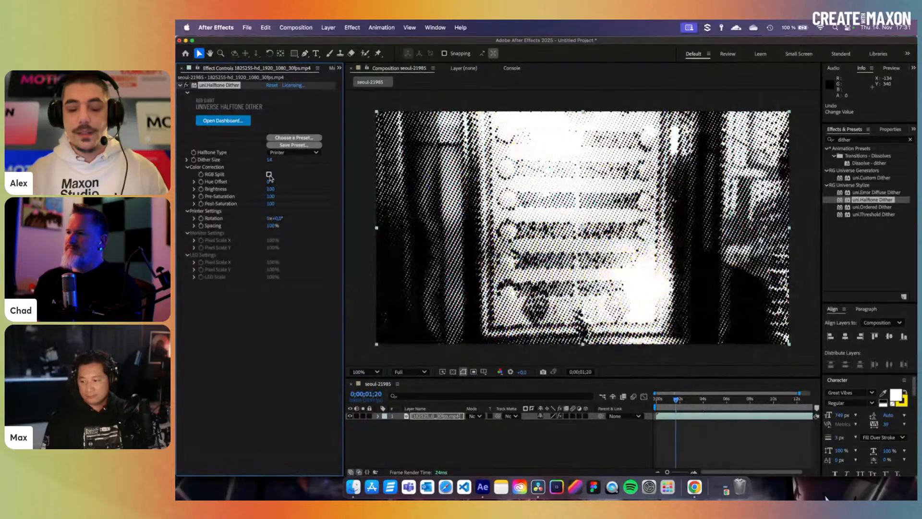
left_click_drag(269, 160, 267, 163)
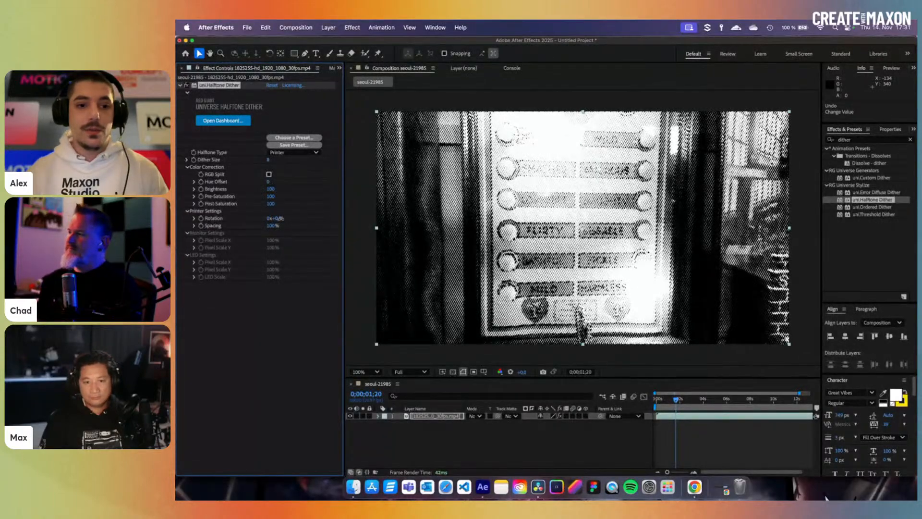
- Rotate the pattern 3°, set Spacing to 87% and Brightness to 83, then check later frames
left_click_drag(280, 219, 307, 221)
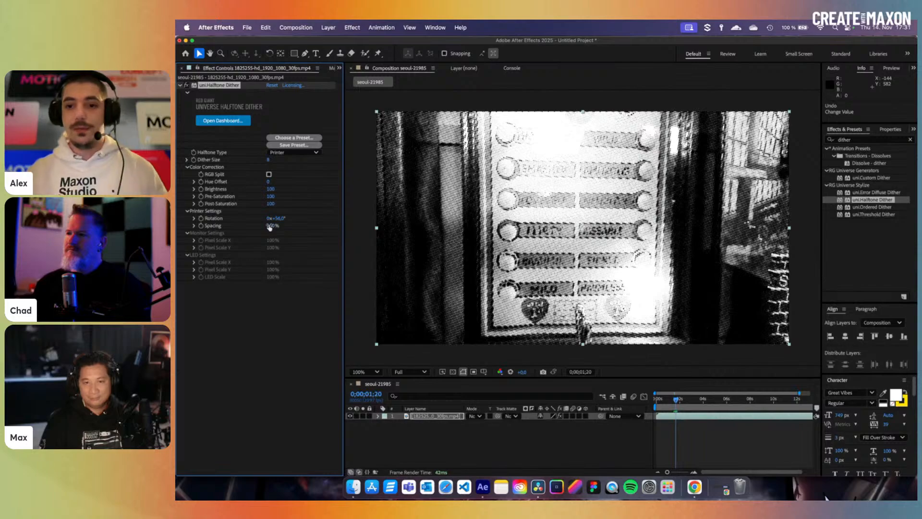
mouse_move(272, 225)
left_mouse_down()
mouse_move(331, 230)
mouse_move(264, 231)
mouse_move(273, 230)
left_mouse_up()
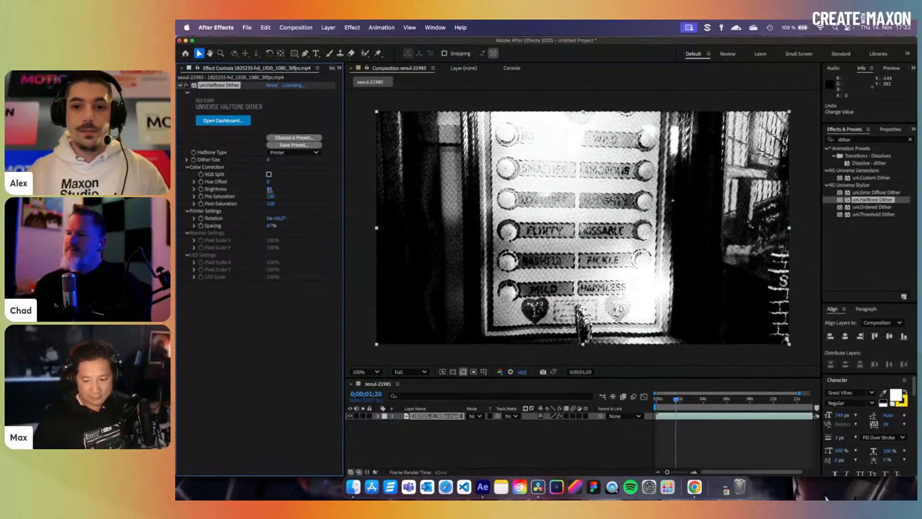
left_click_drag(269, 191, 263, 191)
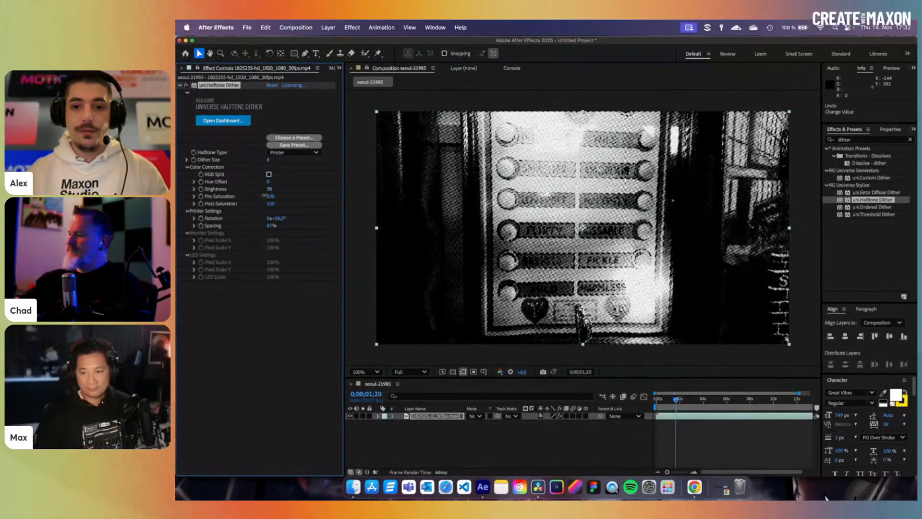
left_click(748, 400)
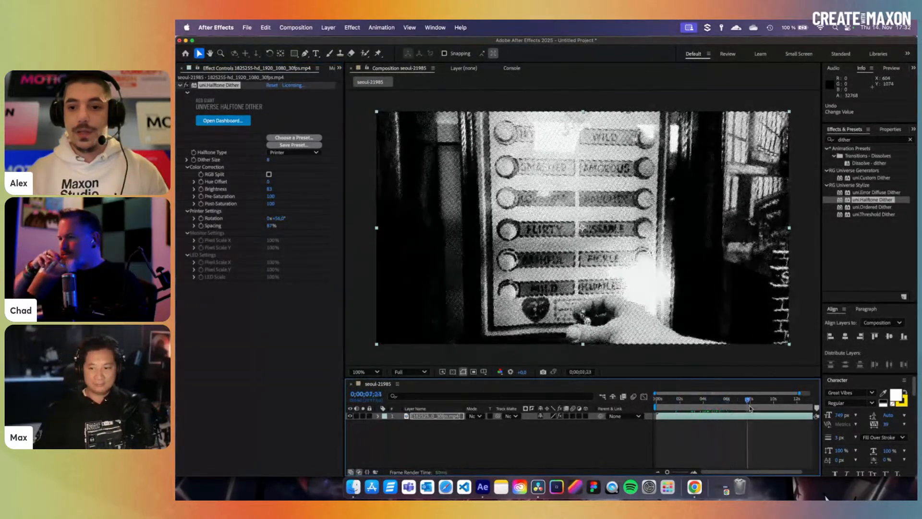
mouse_move(748, 407)
left_mouse_down()
mouse_move(699, 406)
mouse_move(735, 406)
left_mouse_up()
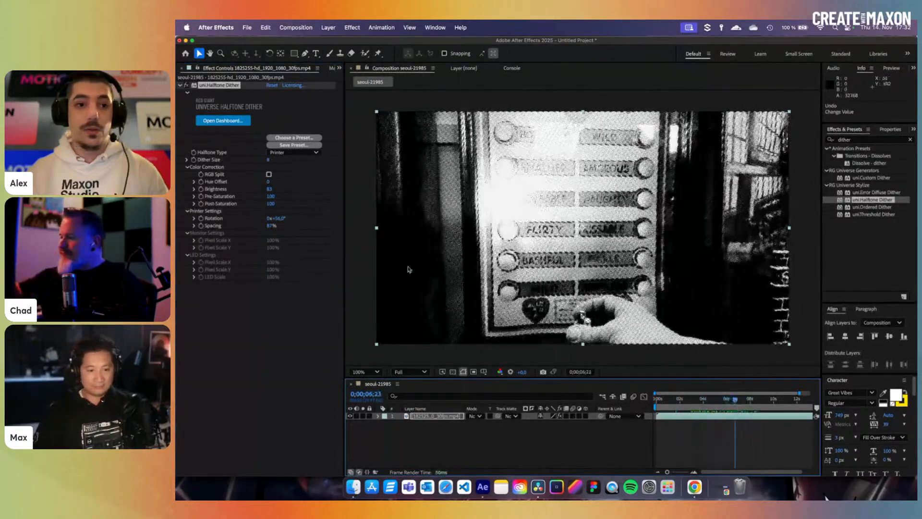
left_click(296, 153)
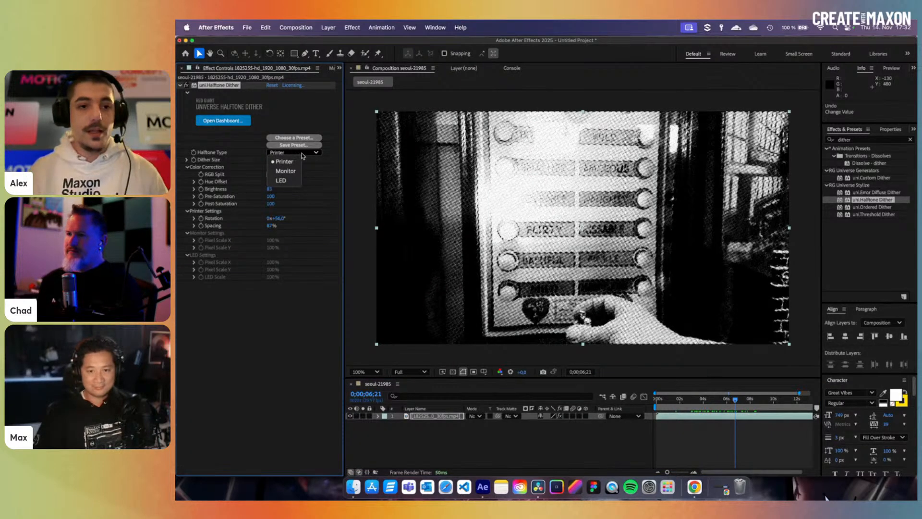
- Switch the Halftone Type to LED, turn on RGB Split, and enlarge the dither dots
left_click(291, 190)
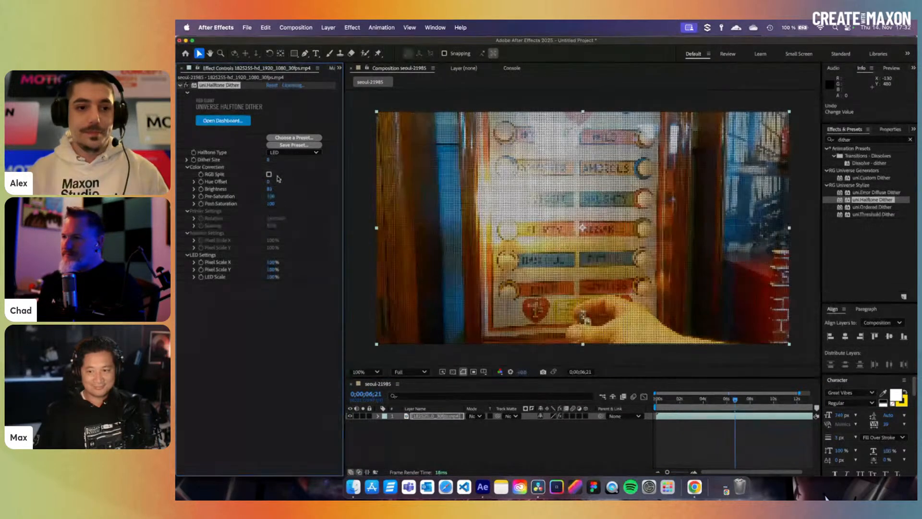
left_click(269, 174)
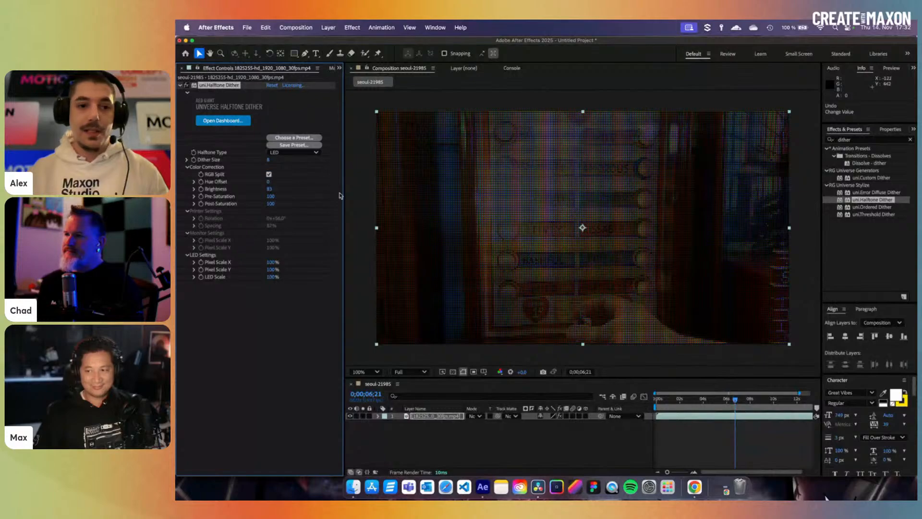
mouse_move(270, 160)
left_mouse_down()
mouse_move(293, 166)
mouse_move(280, 172)
left_mouse_up()
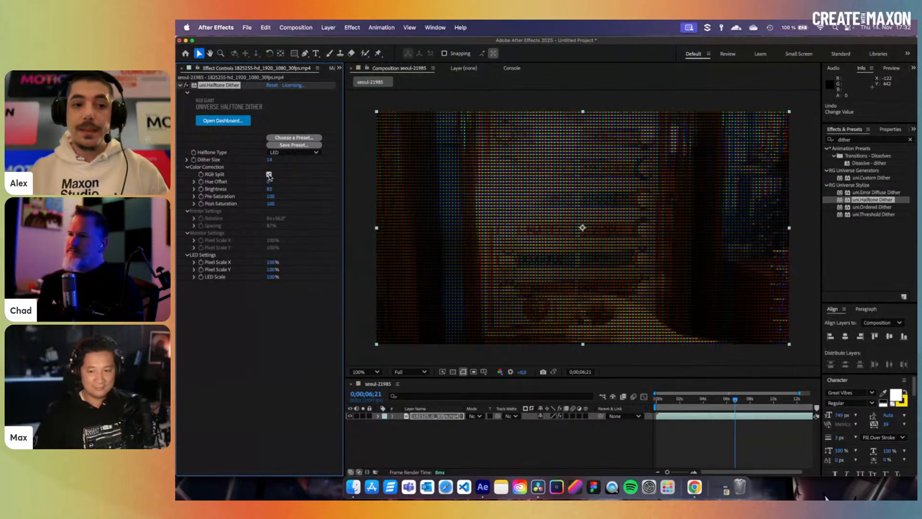
- Compare the LED dots with and without RGB Split, leave it off, and shrink the dot size
left_click(269, 175)
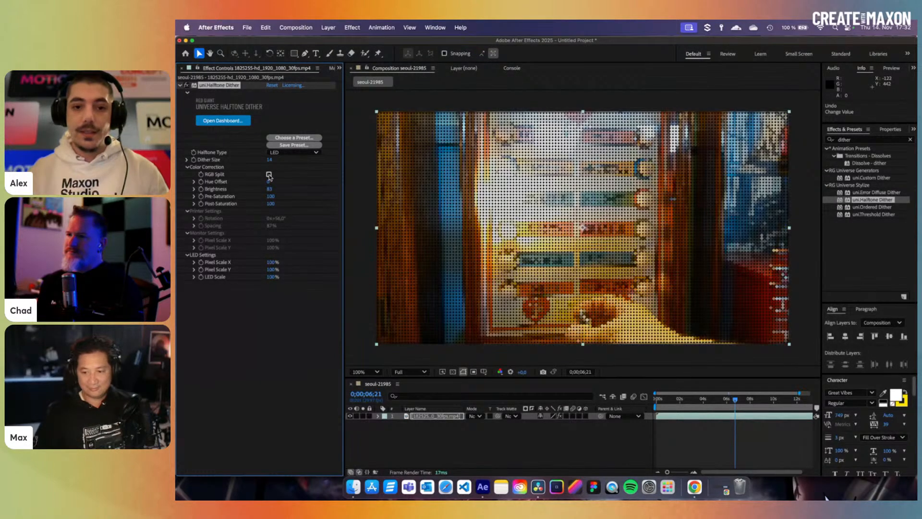
left_click(269, 176)
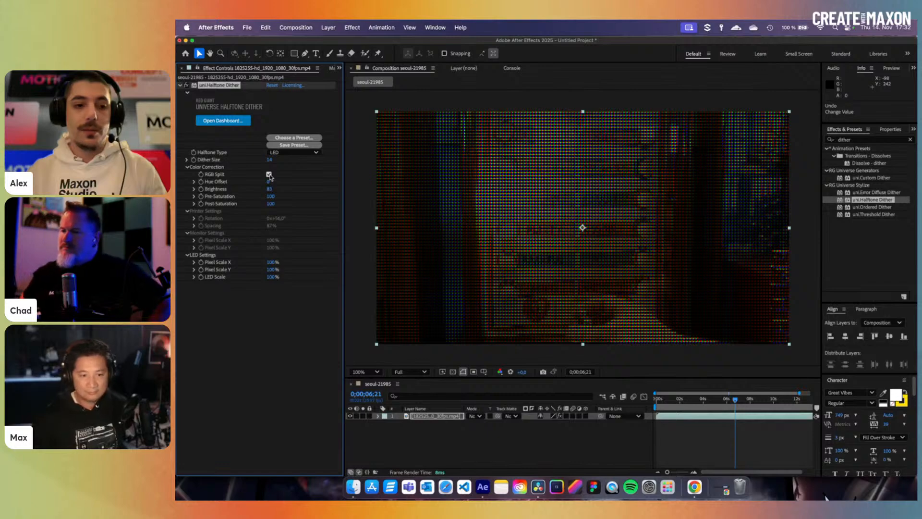
left_click(269, 175)
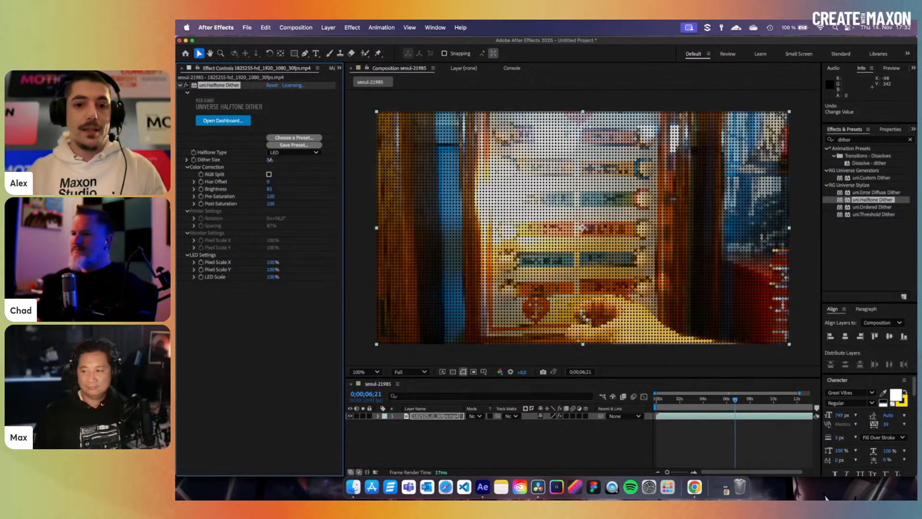
left_click_drag(269, 160, 270, 160)
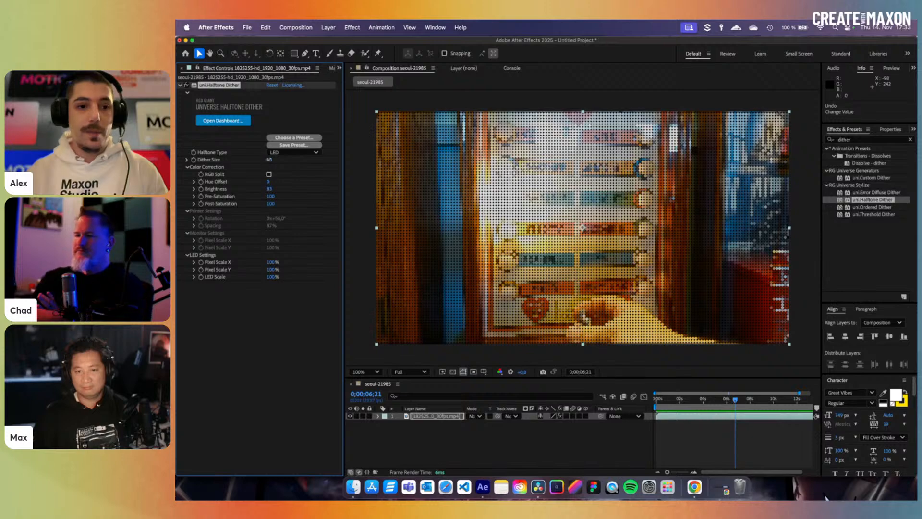
- Try Dither Size 53 then 40, and adjust LED Scale up and down to about 111%
left_click_drag(267, 160, 294, 158)
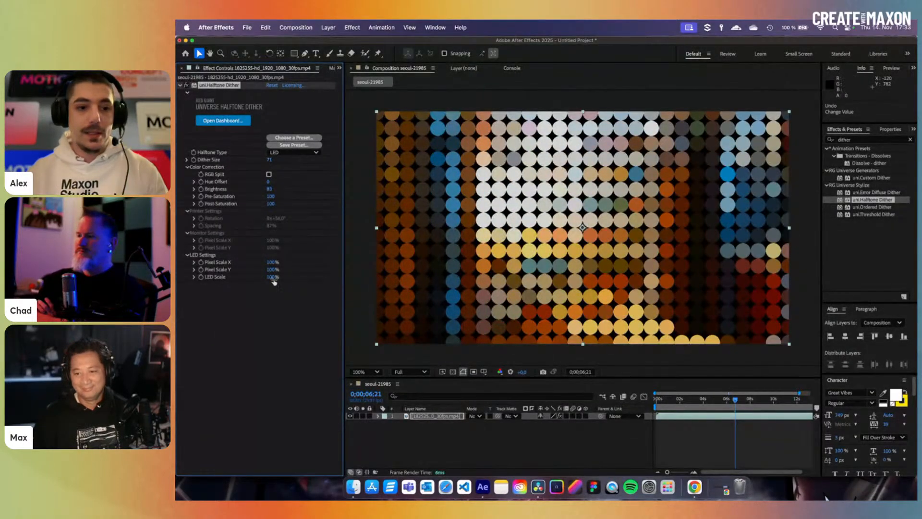
left_click_drag(270, 277, 315, 277)
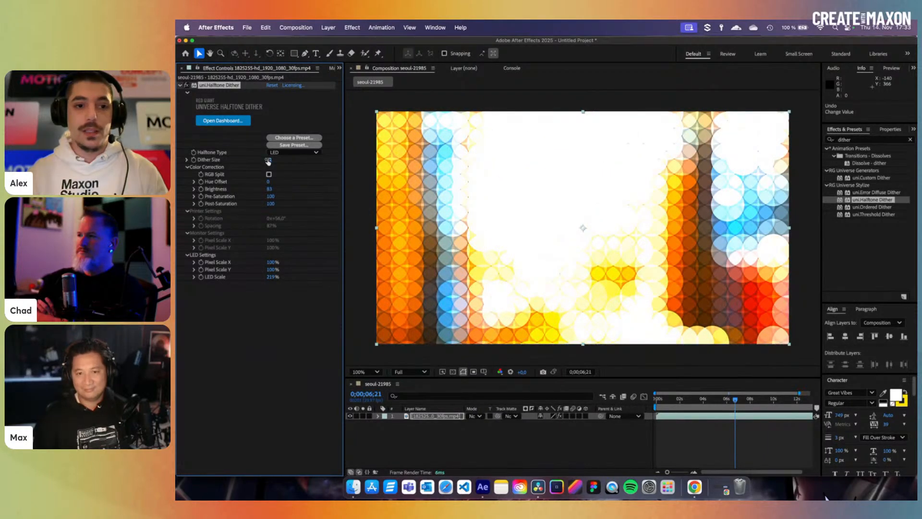
left_click_drag(269, 160, 249, 167)
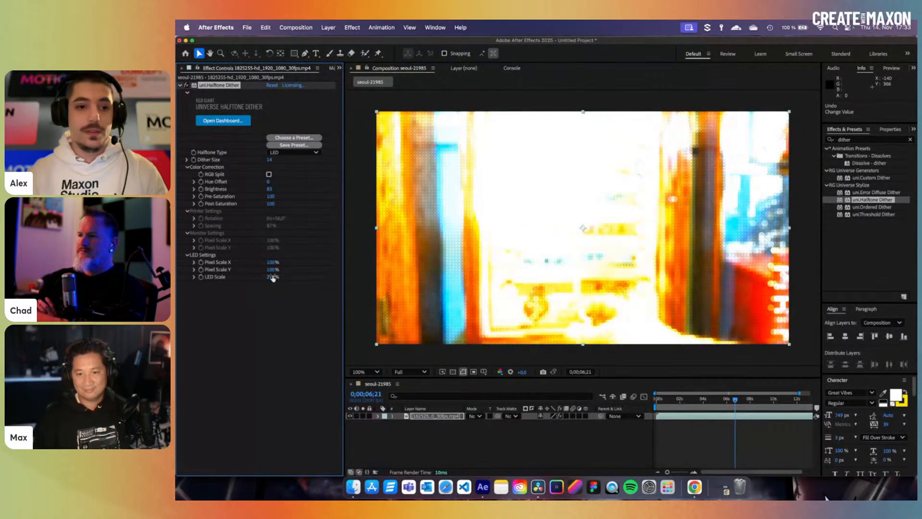
mouse_move(254, 281)
left_mouse_down()
mouse_move(234, 283)
mouse_move(264, 286)
mouse_move(241, 286)
left_mouse_up()
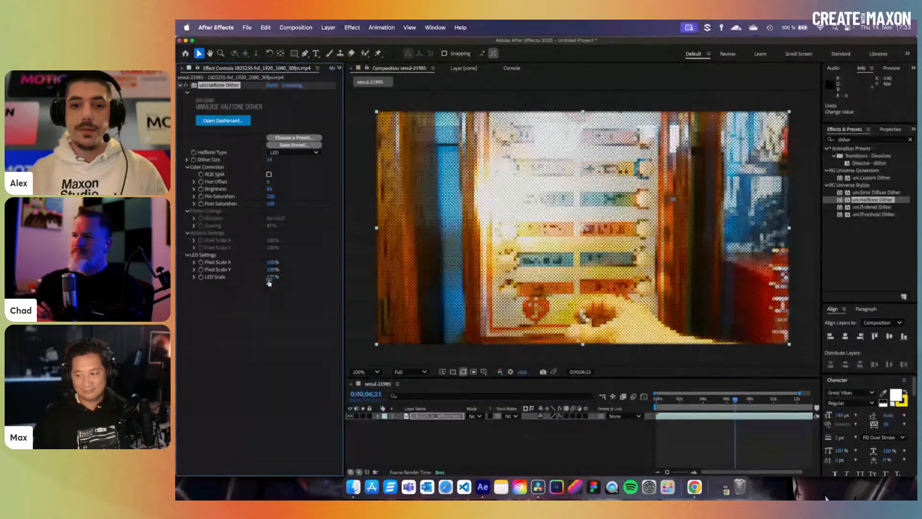
- With RGB Split on, raise LED Scale, stretch Pixel Scale X and Y, then reset Halftone Dither
left_click(269, 174)
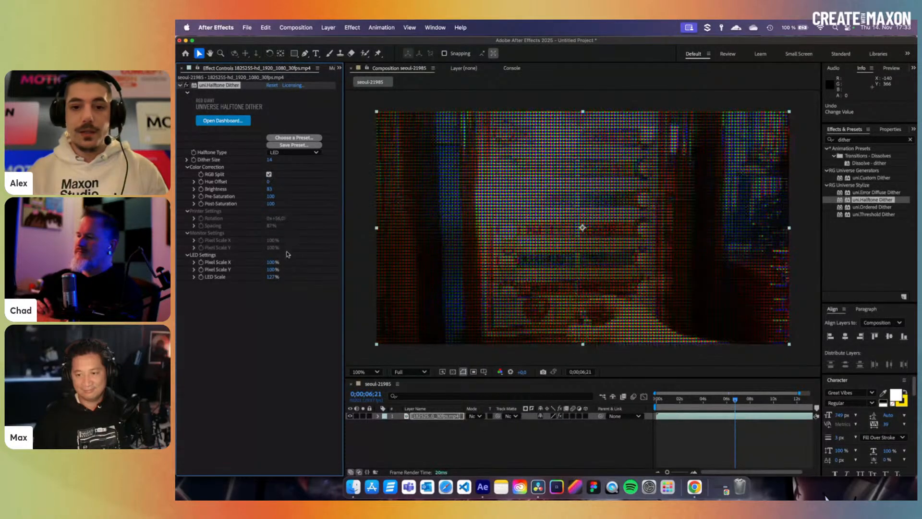
left_click_drag(269, 282, 292, 284)
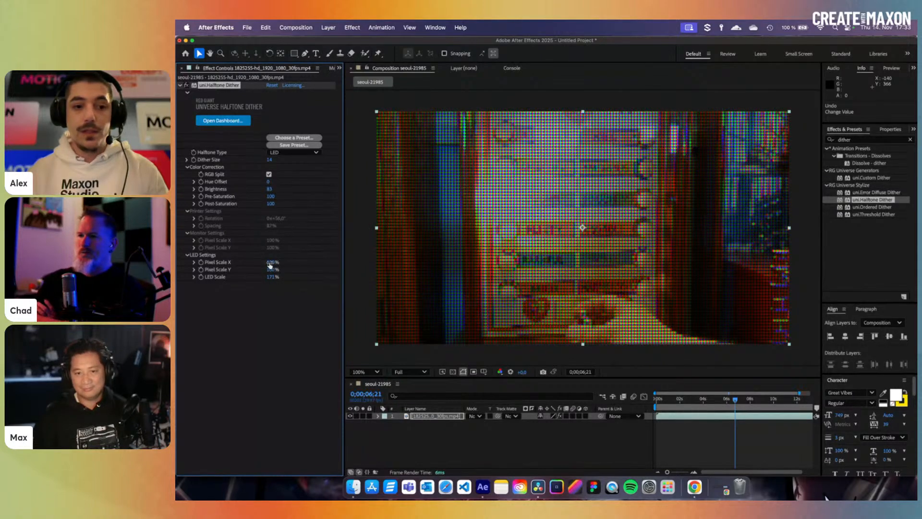
left_click_drag(270, 265, 337, 269)
left_click(269, 174)
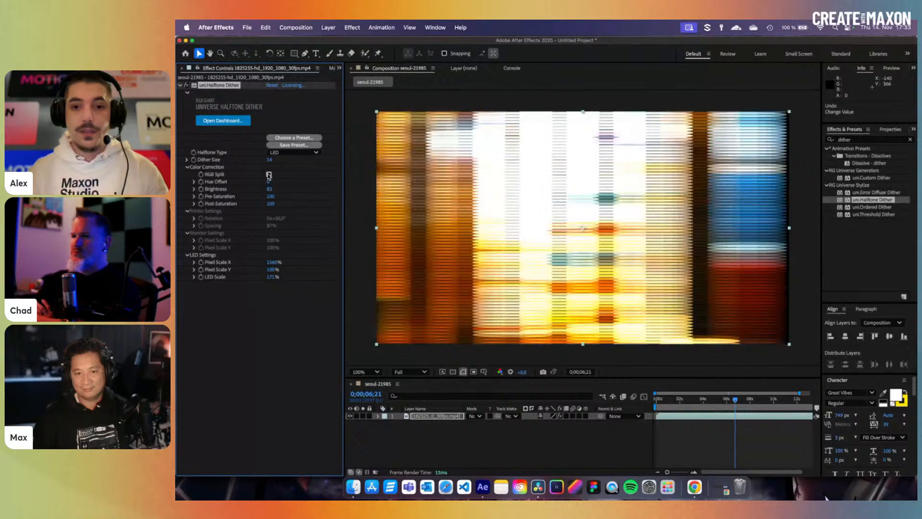
left_click(269, 174)
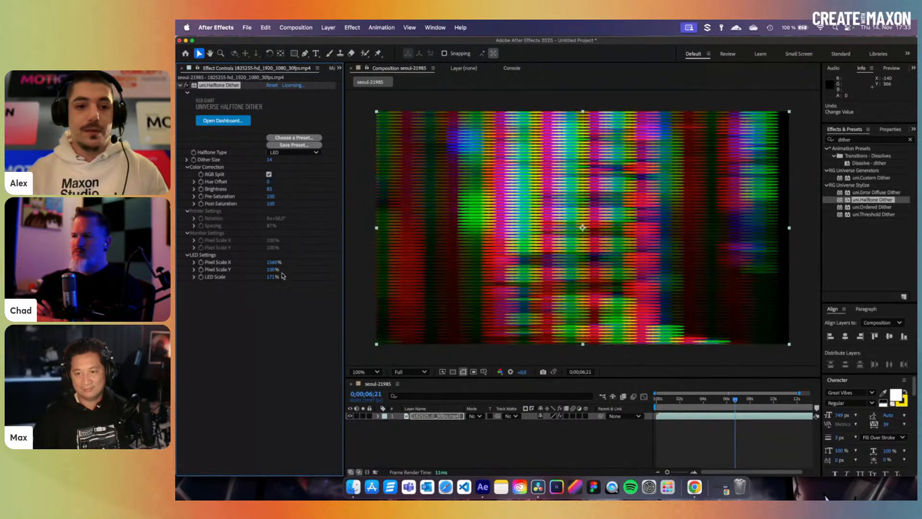
mouse_move(270, 272)
left_mouse_down()
mouse_move(366, 276)
mouse_move(342, 279)
left_mouse_up()
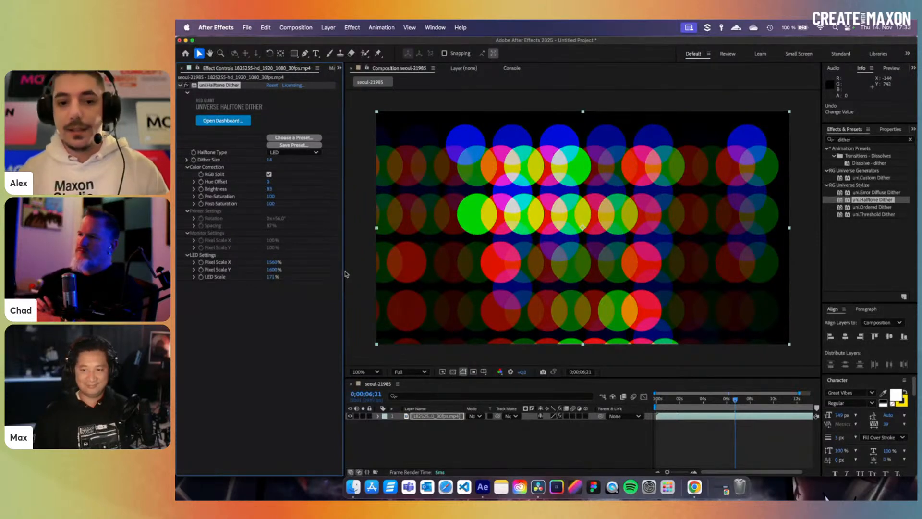
left_click(272, 85)
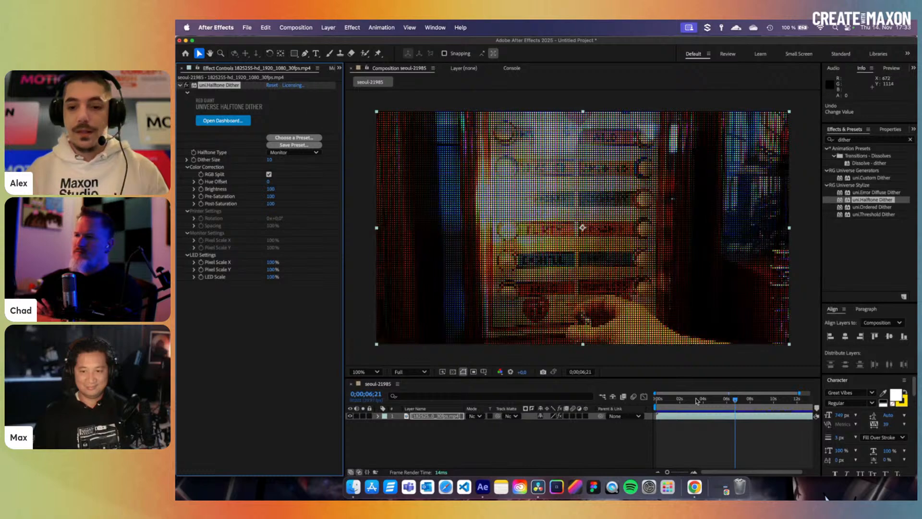
- At frame 0;00;04;14, delete uni.Halftone Dither and apply uni.Custom Dither to the footage layer
left_click(708, 399)
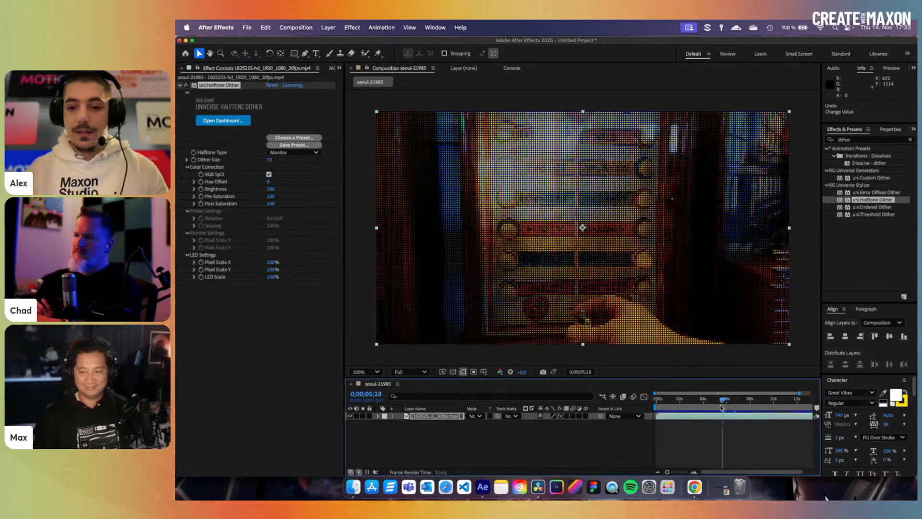
left_click(228, 87)
key("Delete")
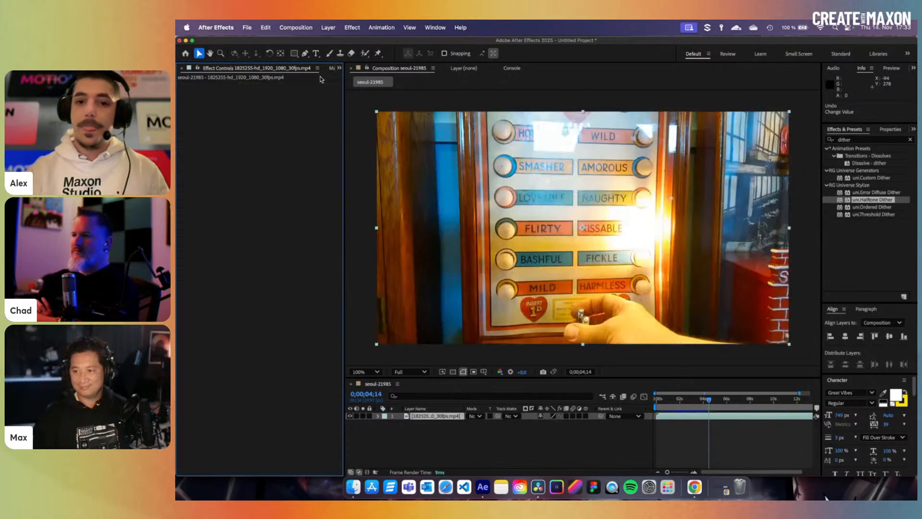
left_click(862, 245)
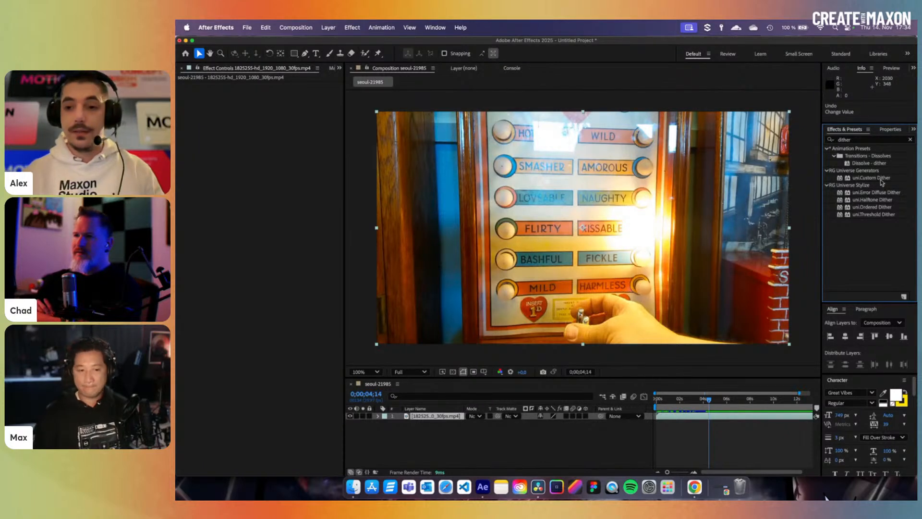
left_click_drag(882, 182, 691, 416)
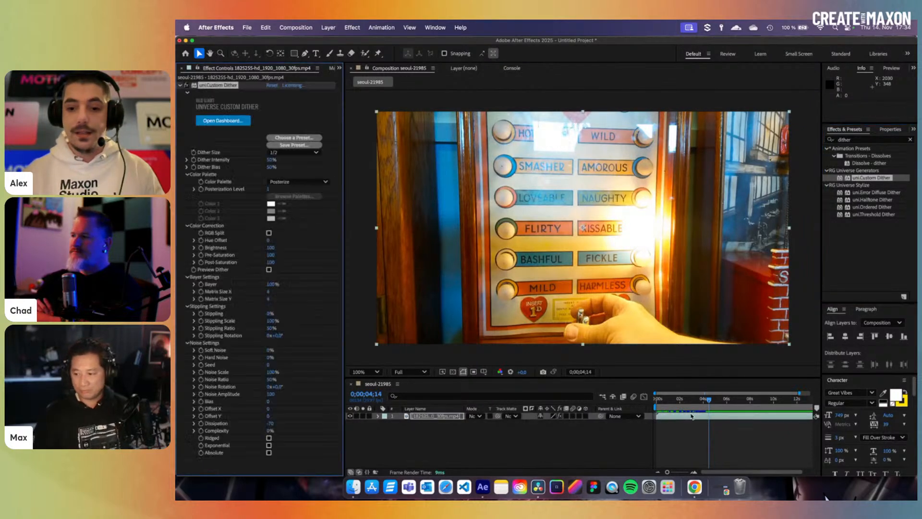
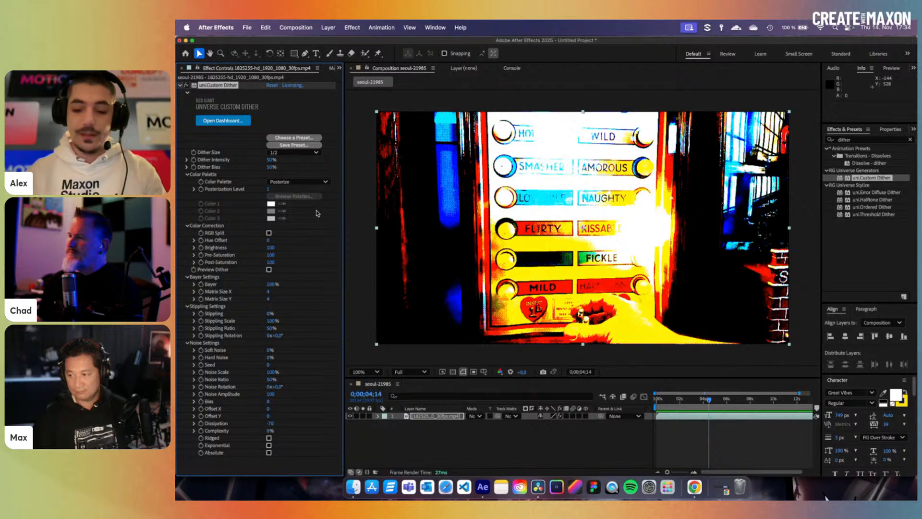
- Set Custom Dither size to 1/4, apply the GameBoyPocket palette, and turn on Preview Dither
left_click(293, 153)
left_click(303, 164)
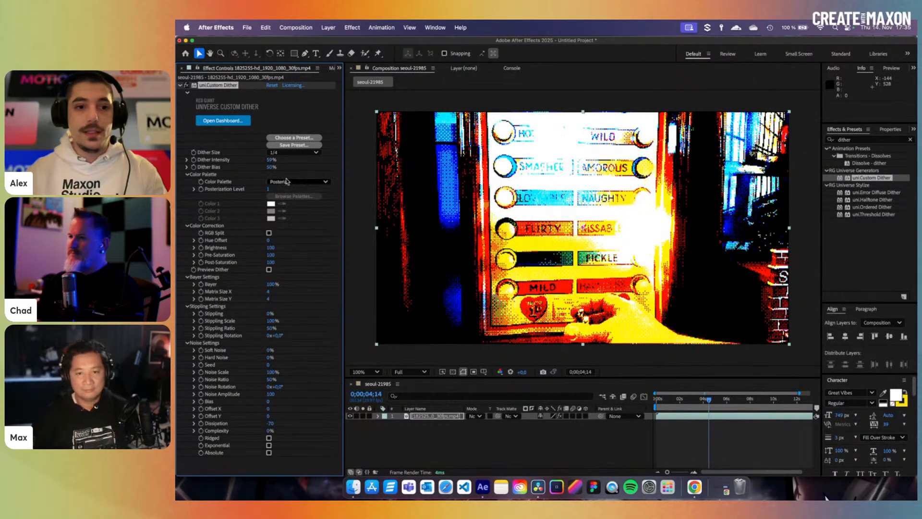
left_click(298, 182)
left_click(296, 200)
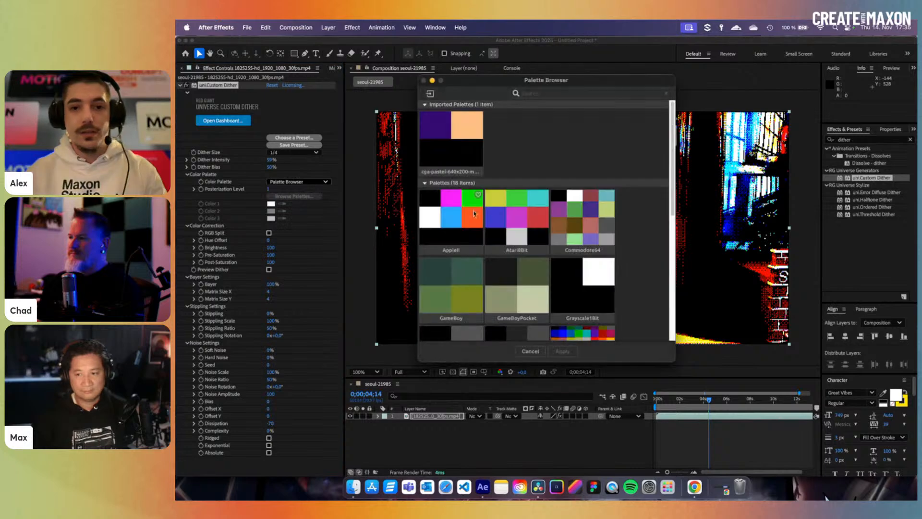
left_click(528, 293)
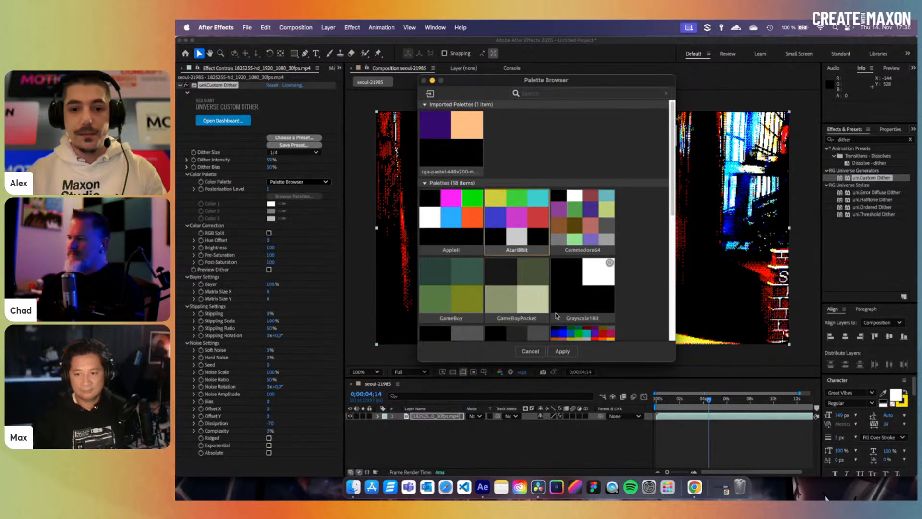
left_click(568, 352)
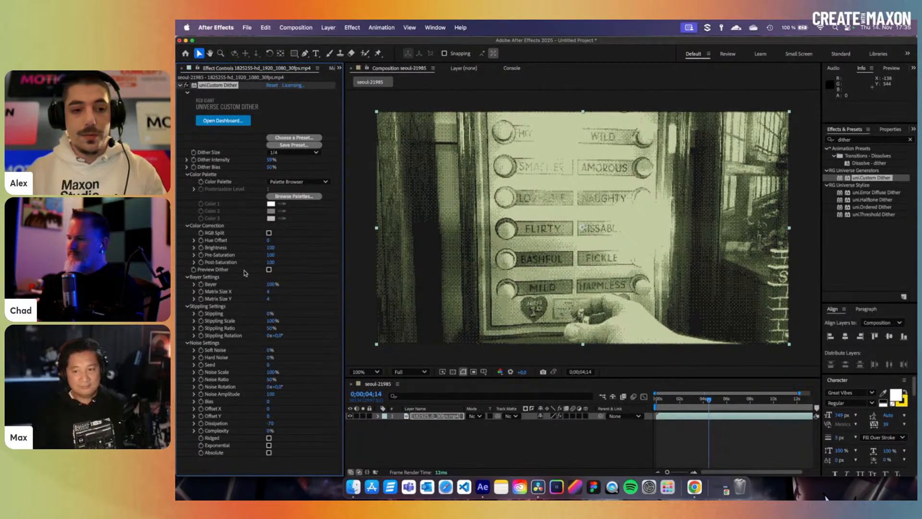
left_click(269, 270)
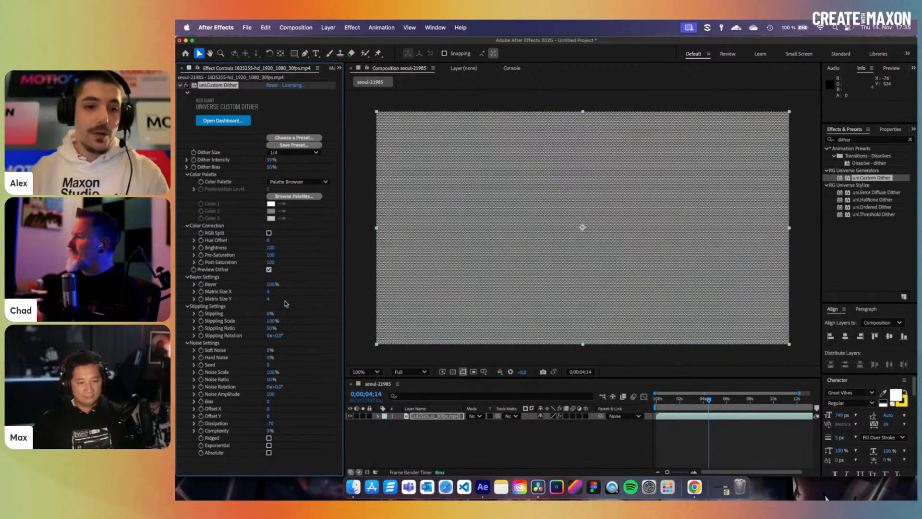
- Lower the Bayer dither strength, add Soft Noise, and switch back to the dithered footage view
left_click_drag(271, 283, 252, 291)
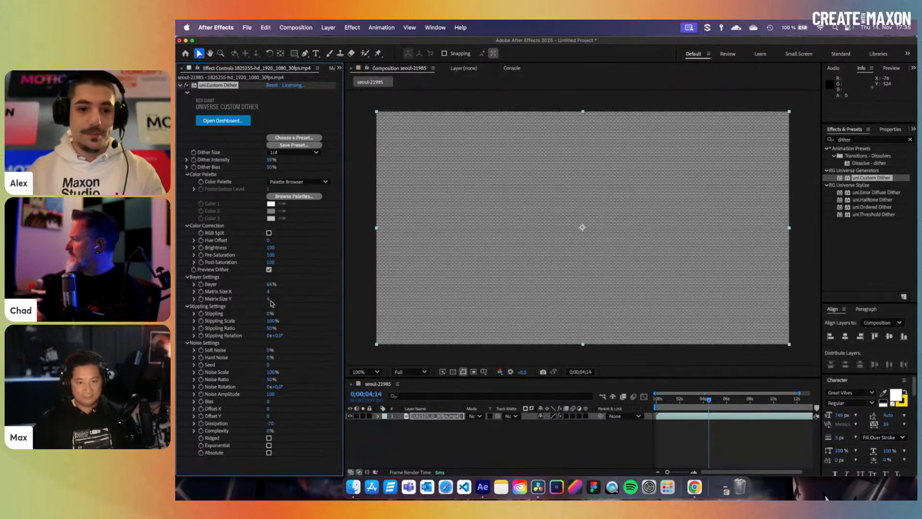
left_click_drag(270, 352, 255, 375)
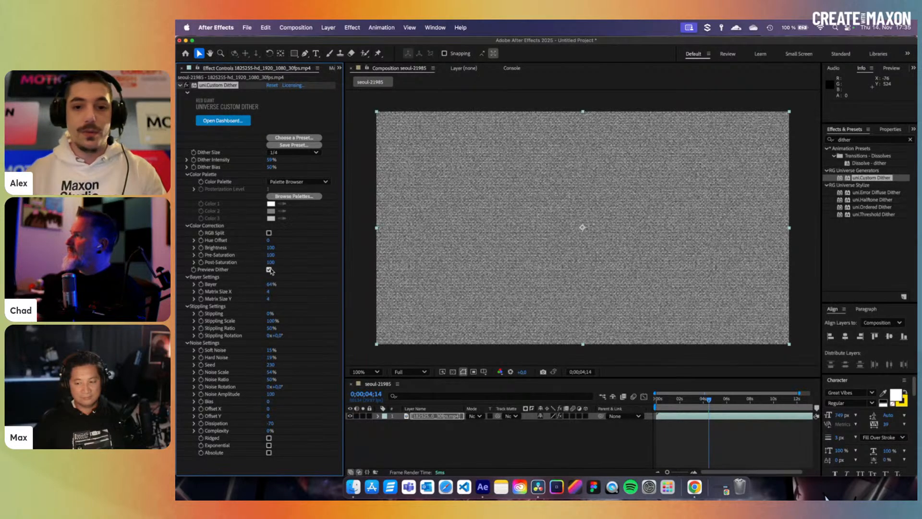
left_click(269, 269)
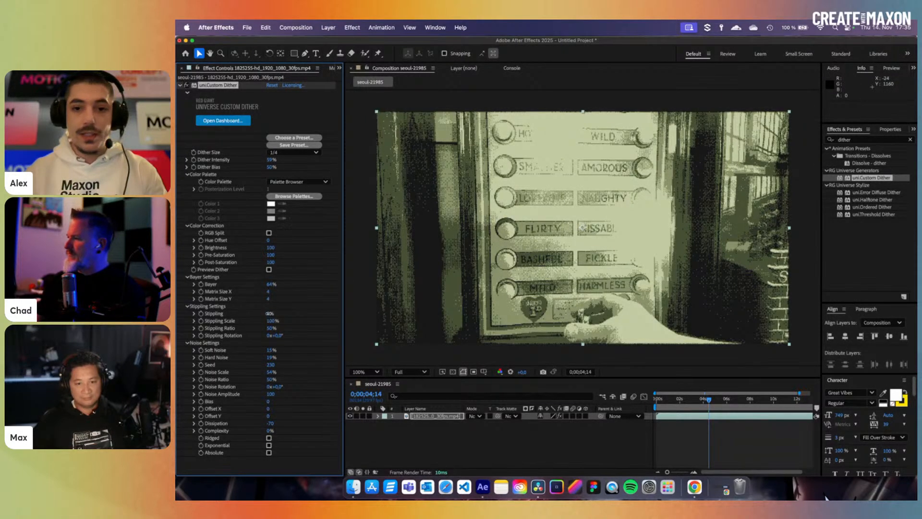
- Set Stippling to 51%, rotate it to 4°, shift Offset X, widen Matrix to 8, then delete the effect
left_click_drag(275, 313, 363, 326)
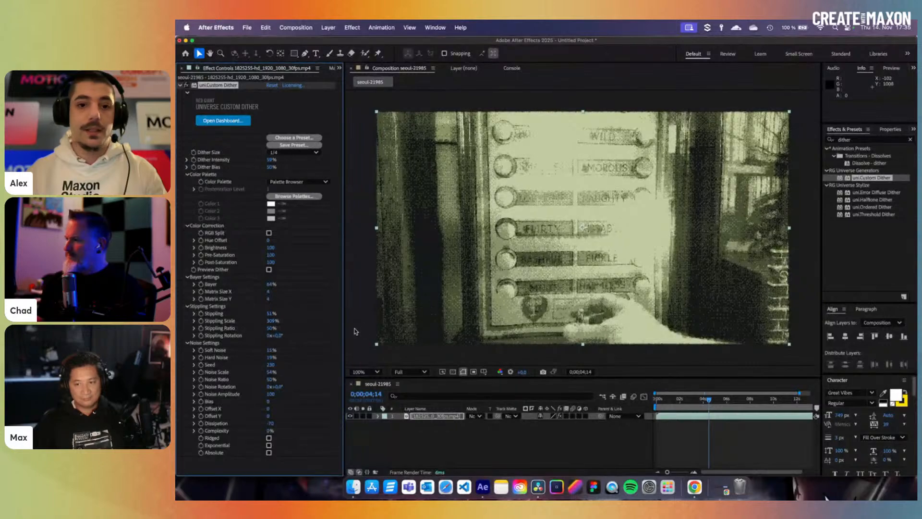
left_click_drag(280, 335, 282, 336)
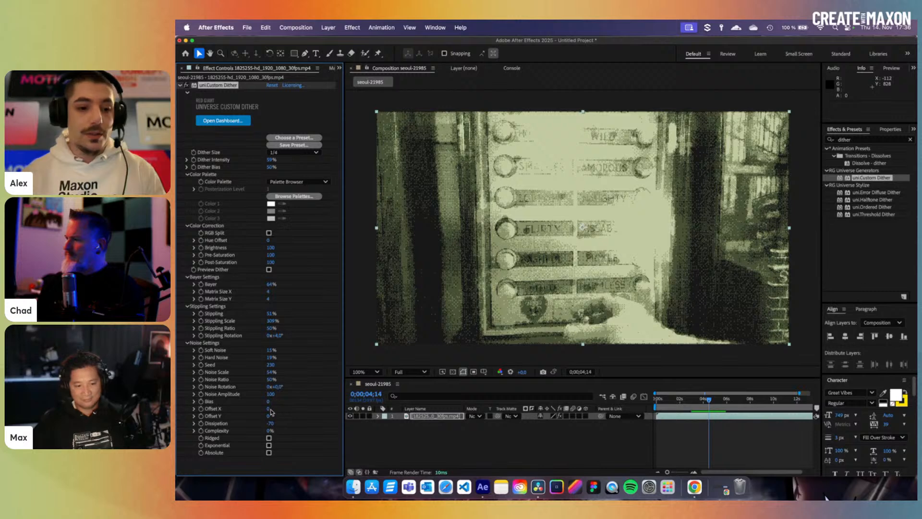
left_click_drag(268, 411, 384, 414)
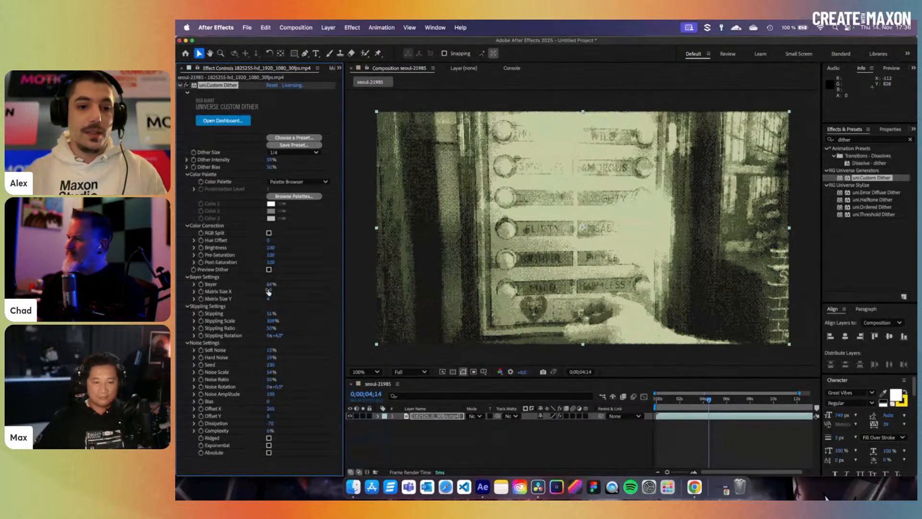
left_click_drag(269, 291, 336, 301)
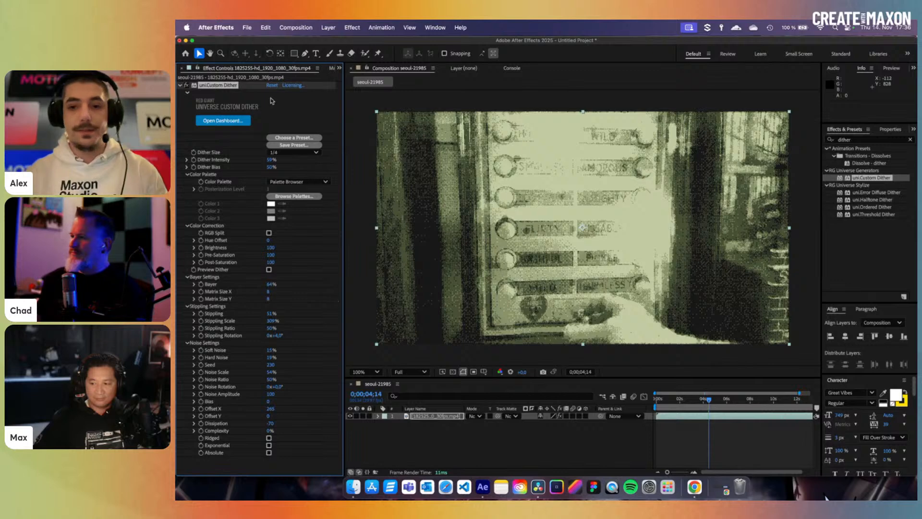
key("Delete")
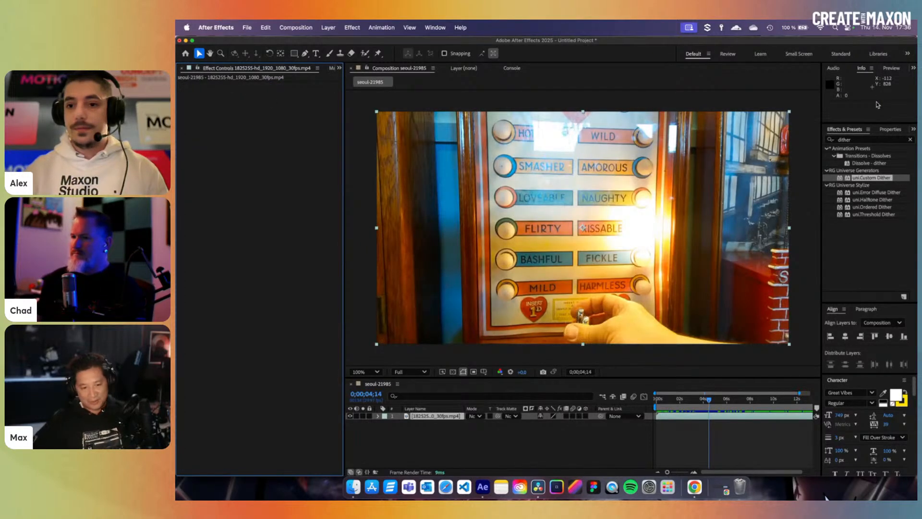
- Search 'pal' in Effects & Presets and drag uni.Palettes onto the footage layer
left_click(863, 140)
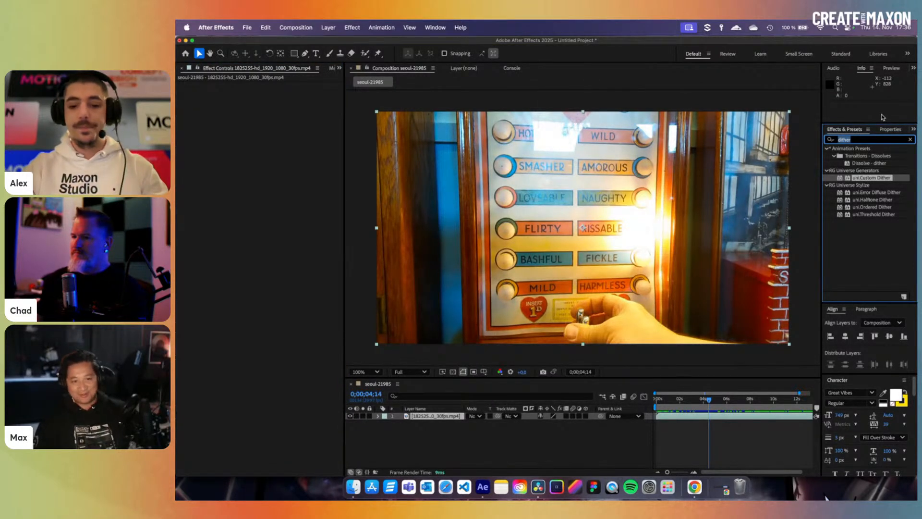
type("pa")
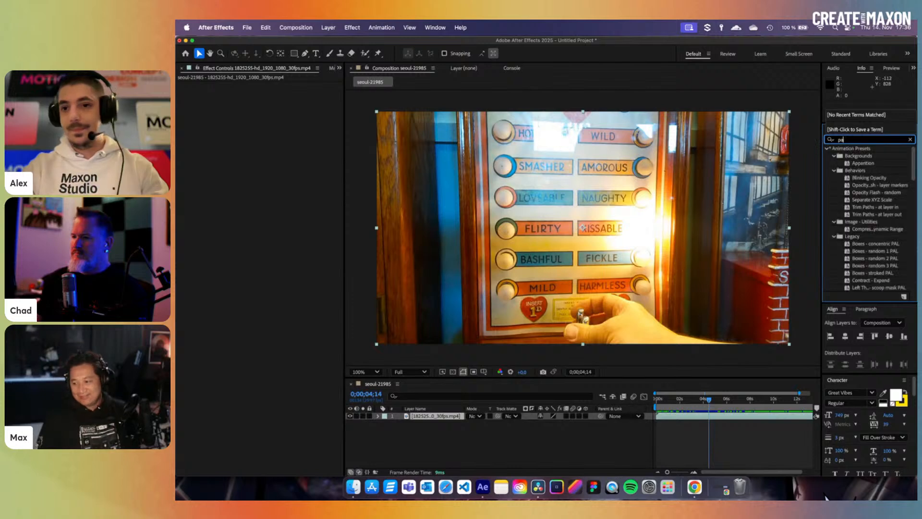
type("l")
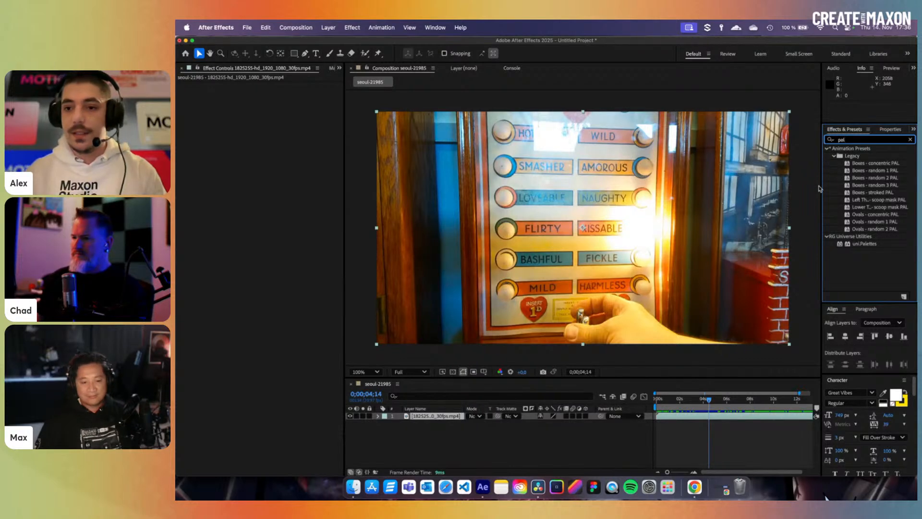
left_click(868, 245)
left_click_drag(869, 248, 440, 172)
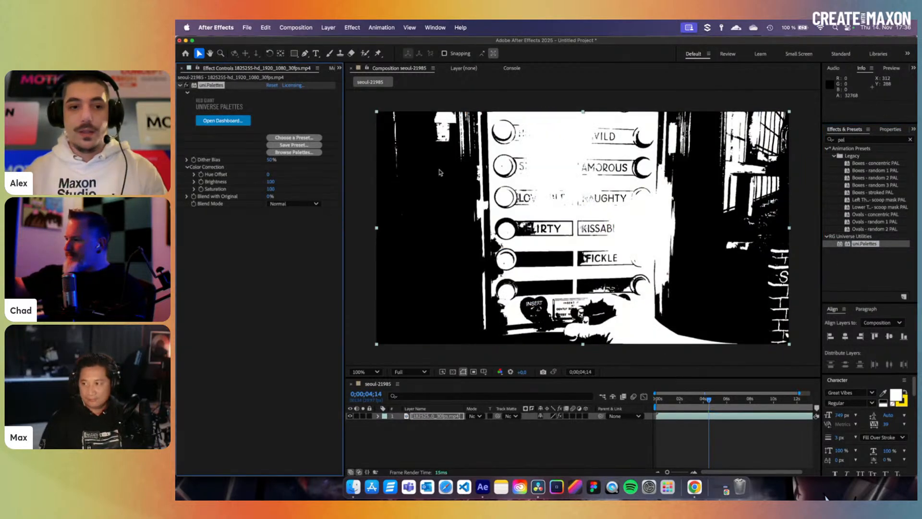
- Apply the VintageBlueLCD palette from the uni.Palettes palette browser
left_click(308, 152)
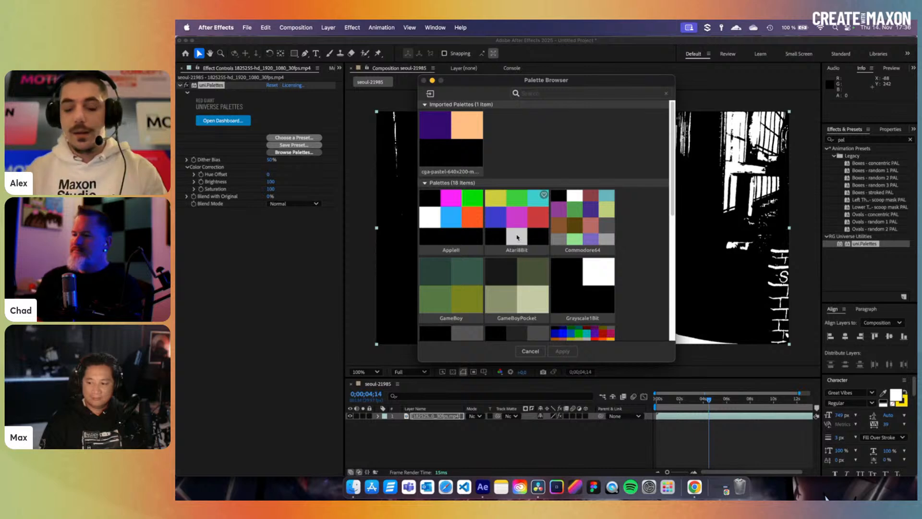
scroll(537, 246, "down", 10)
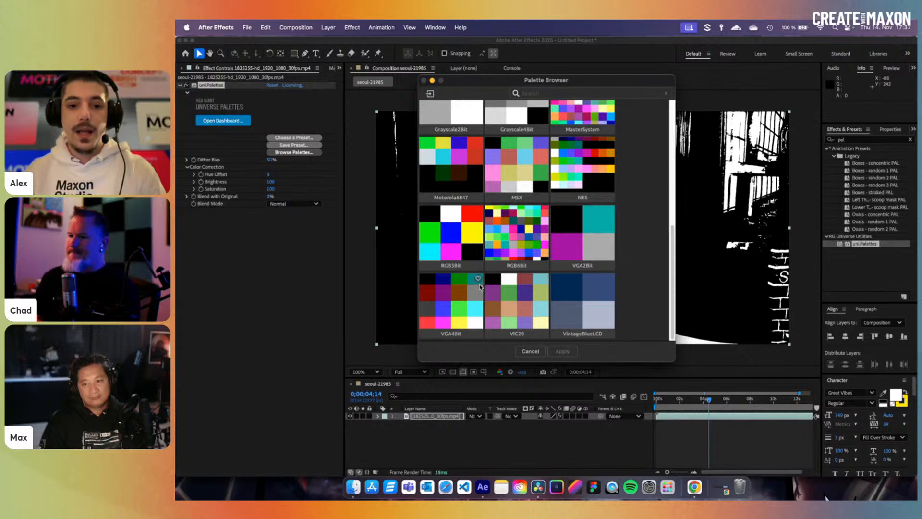
left_click(583, 308)
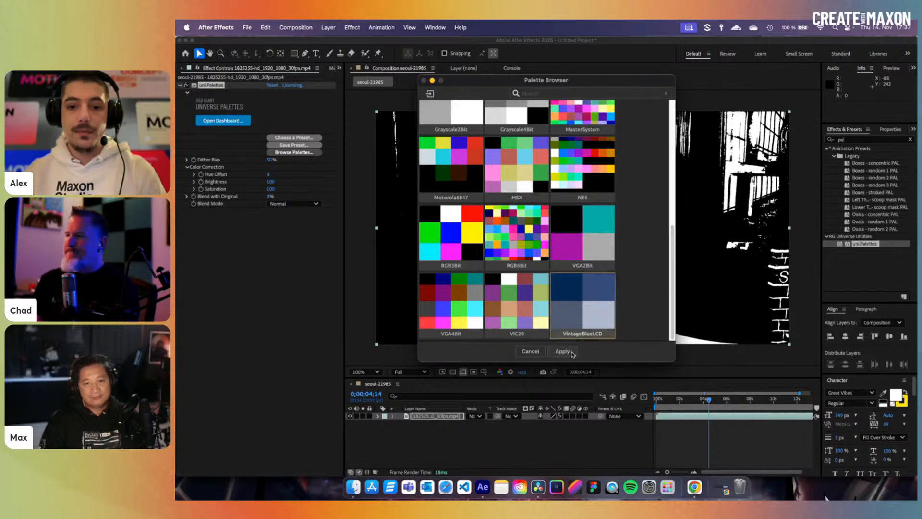
left_click(562, 351)
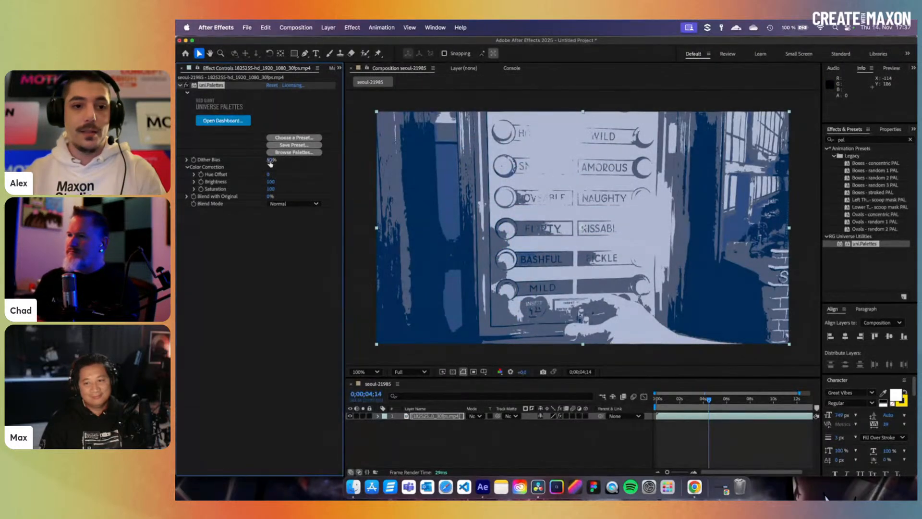
- Tweak Dither Bias and Saturation (177), leave Blend with Original at 0%, and view frame 0;00;05;10
left_click_drag(269, 160, 305, 191)
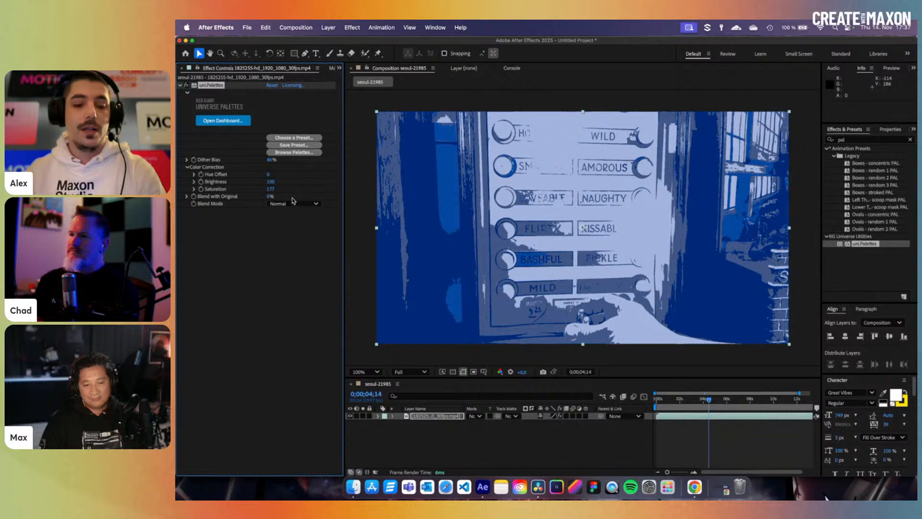
left_click(269, 198)
left_click_drag(268, 196, 237, 202)
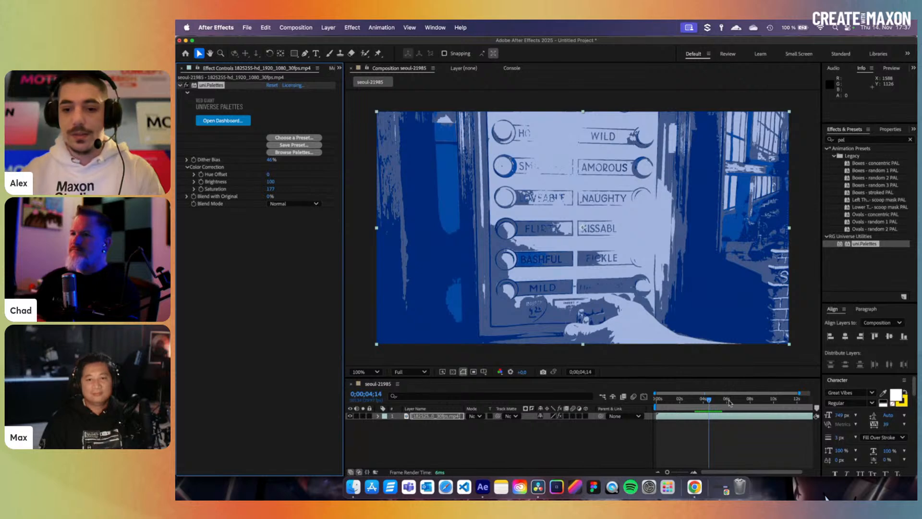
left_click_drag(729, 402, 719, 405)
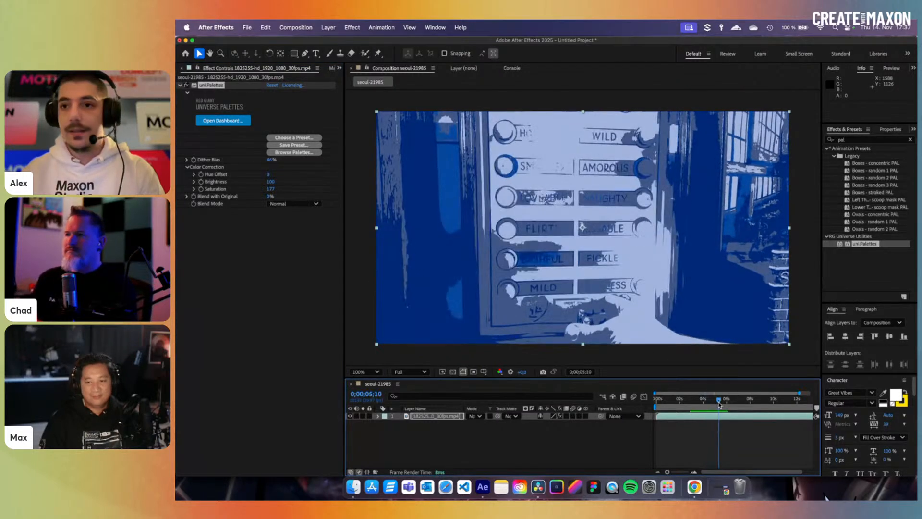
- Open Hello.aep from File > Open Recent, discarding changes to the untitled project
left_click(438, 417)
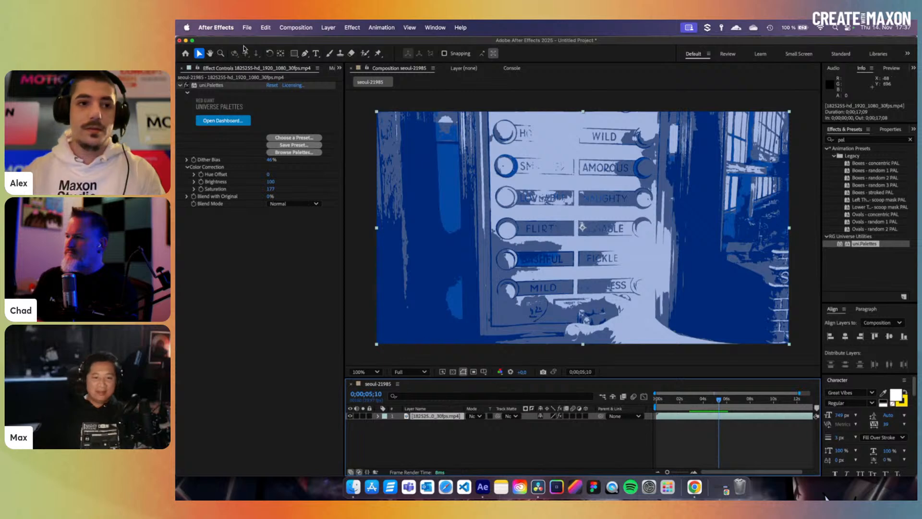
left_click(246, 27)
mouse_move(321, 74)
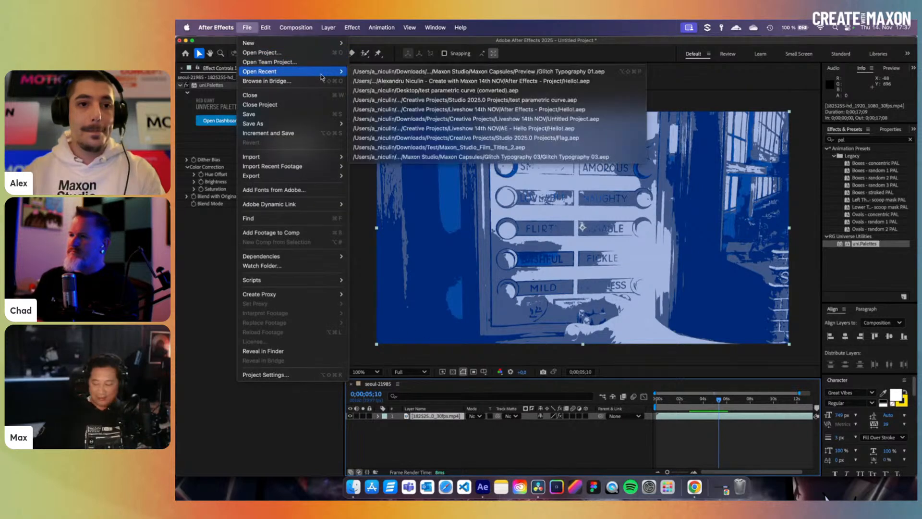
left_click(571, 82)
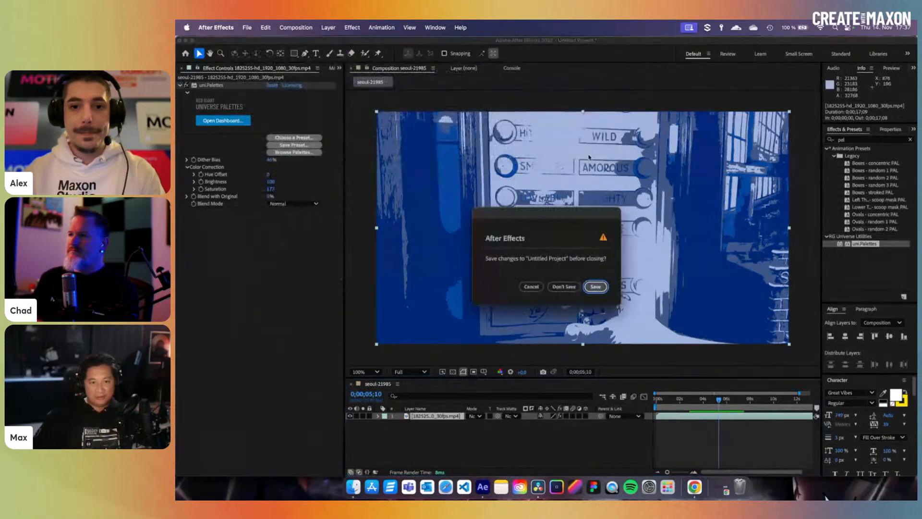
left_click(565, 287)
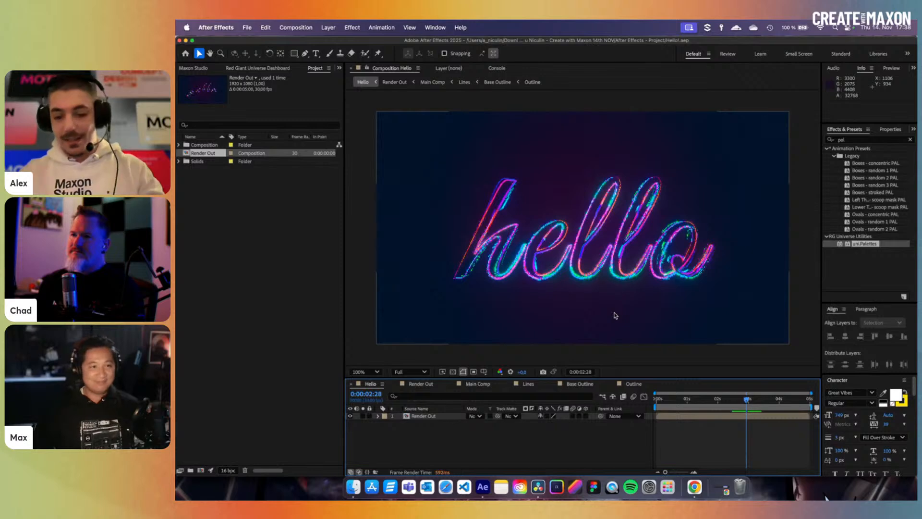
- Switch between the Outline and Hello comps and step through the hello stroke animation
left_click(635, 383)
mouse_move(704, 400)
left_mouse_down()
mouse_move(658, 402)
mouse_move(714, 403)
left_mouse_up()
left_click(371, 384)
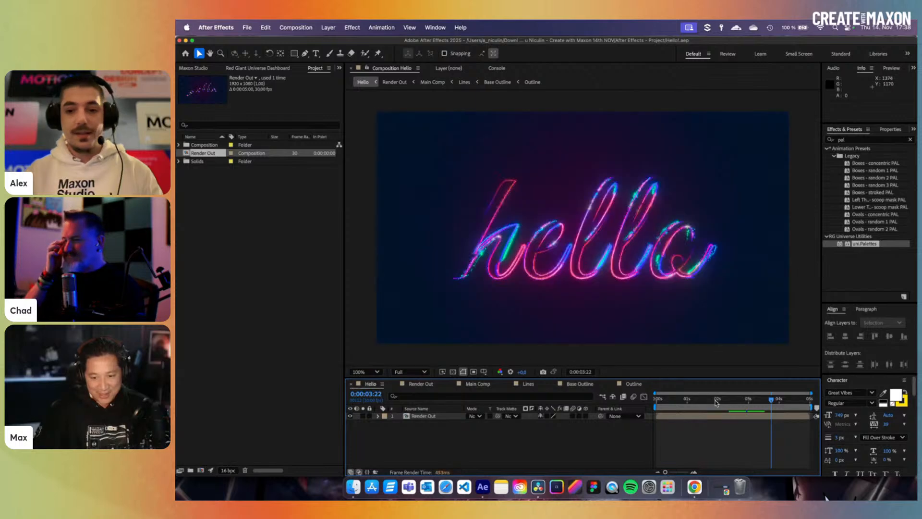
left_click(735, 401)
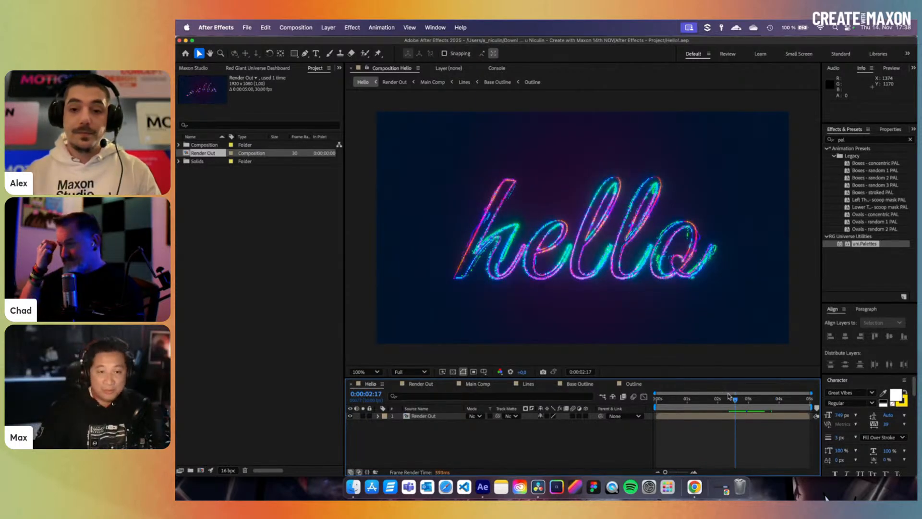
left_click_drag(733, 400, 737, 400)
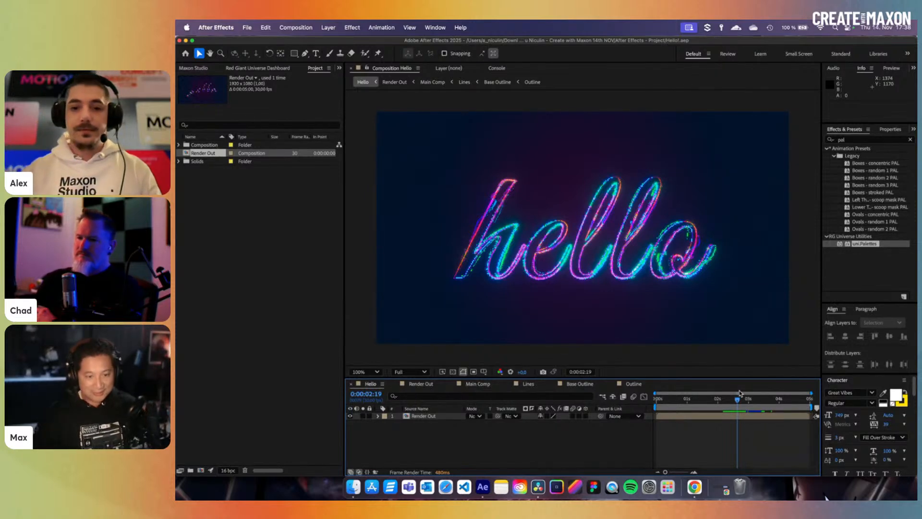
- Fit the viewer magnification, preview the hello strokes drawing on, and clear the 'pal' effects search
left_click(366, 369)
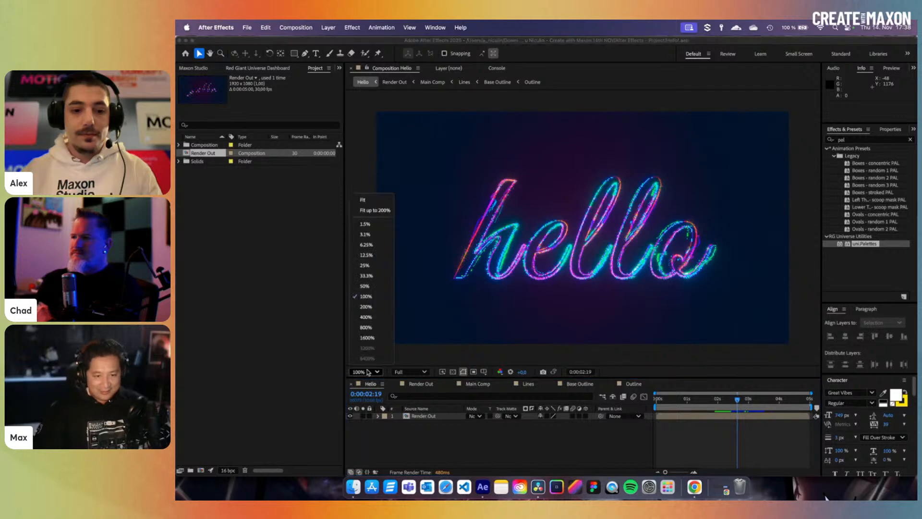
left_click(367, 199)
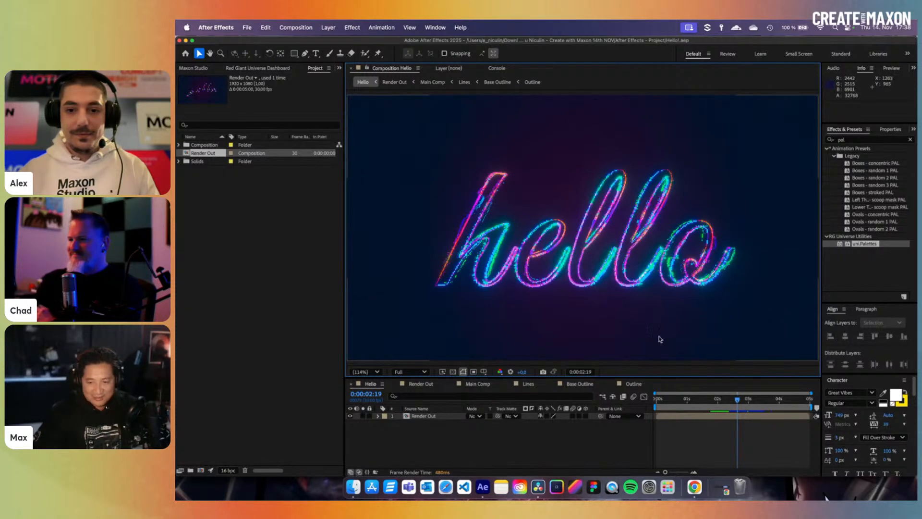
left_click(688, 407)
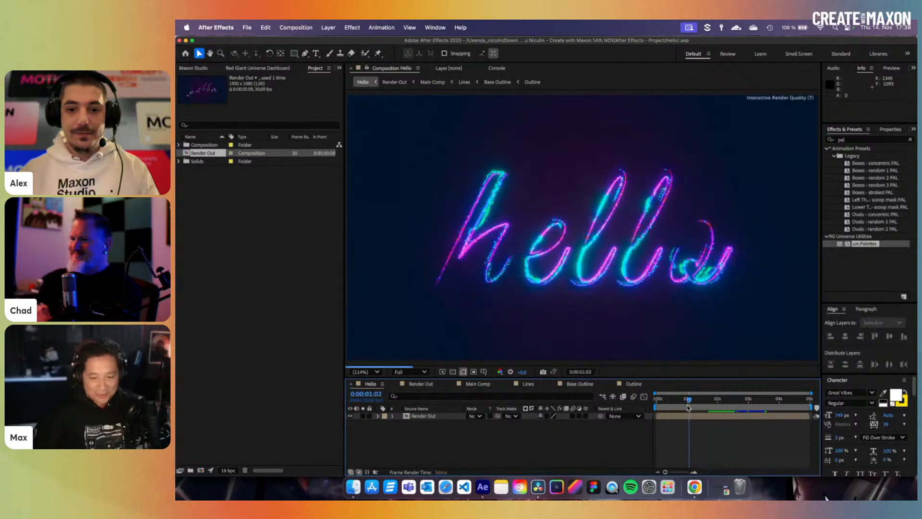
left_click_drag(687, 407, 737, 400)
left_click(730, 402)
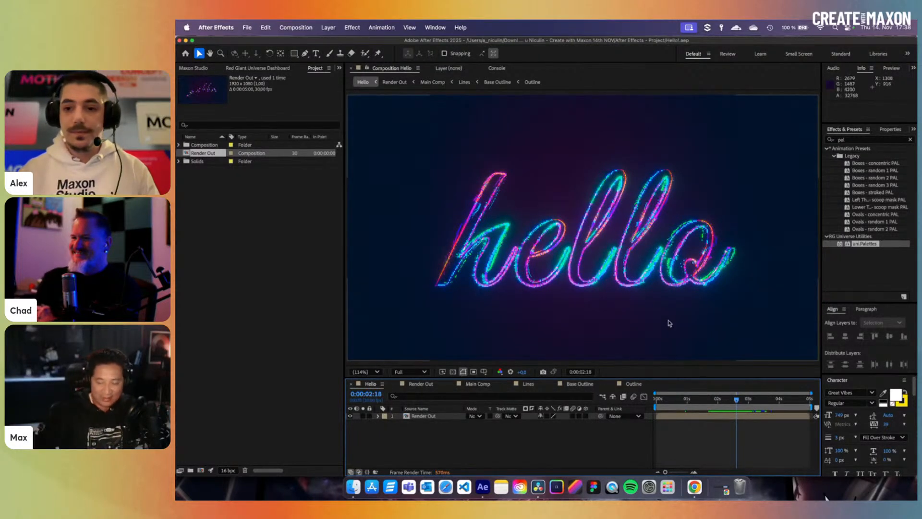
left_click(909, 139)
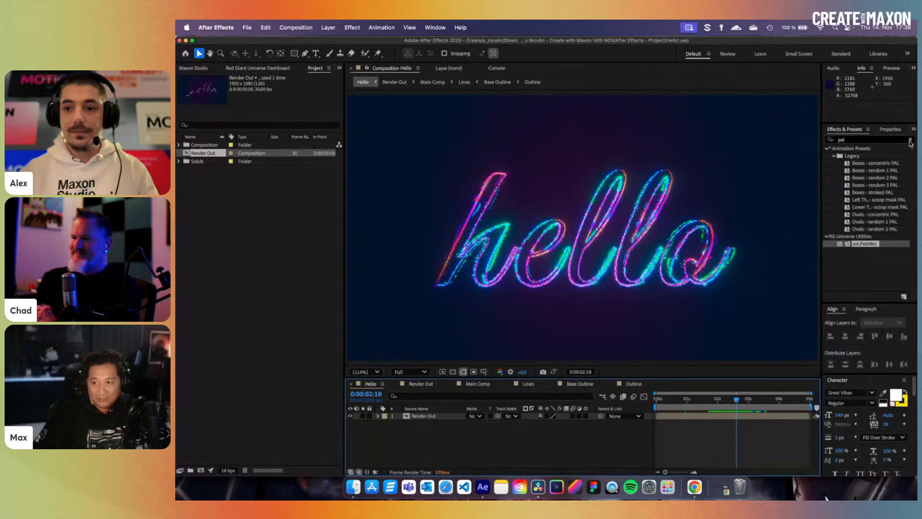
left_click_drag(736, 398, 730, 403)
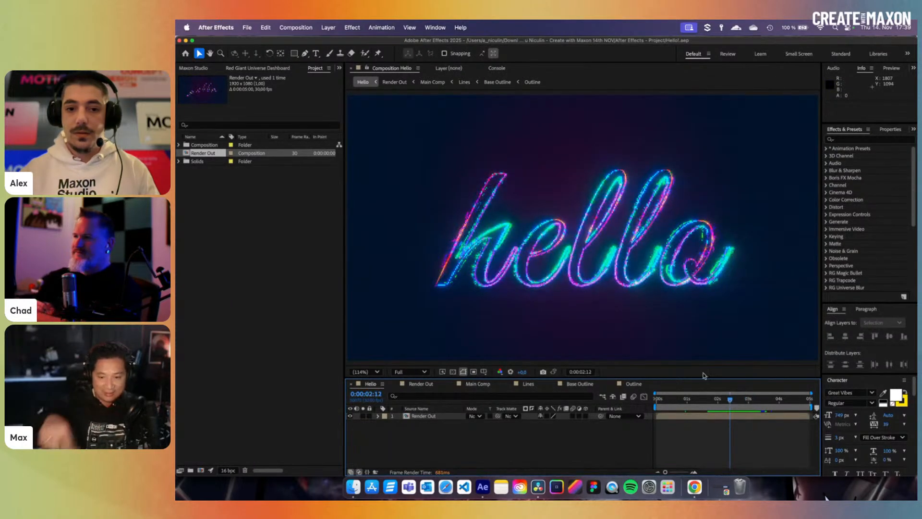
scroll(684, 292, "up", 1)
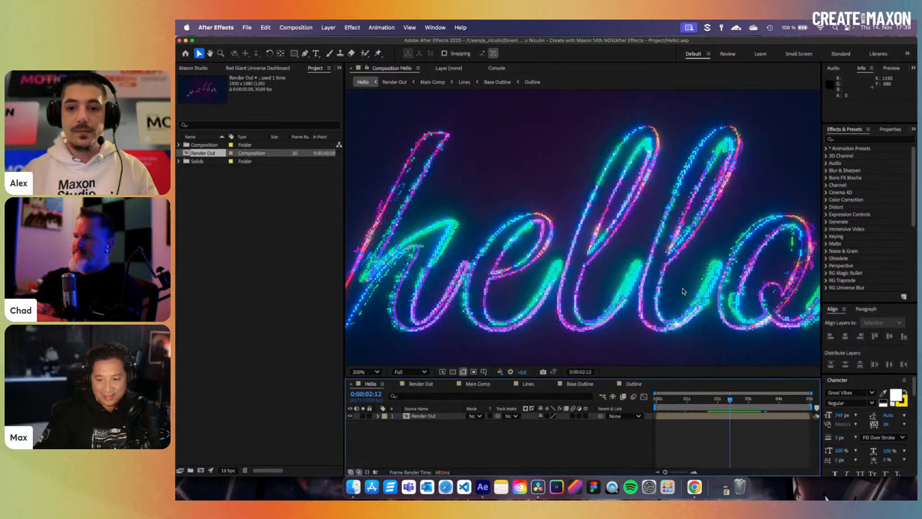
scroll(684, 292, "down", 1)
scroll(684, 292, "up", 1)
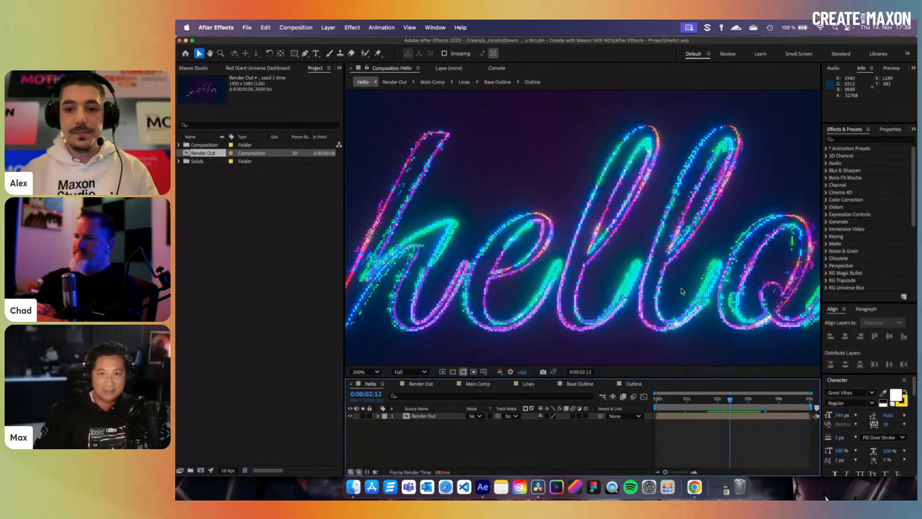
left_click(365, 371)
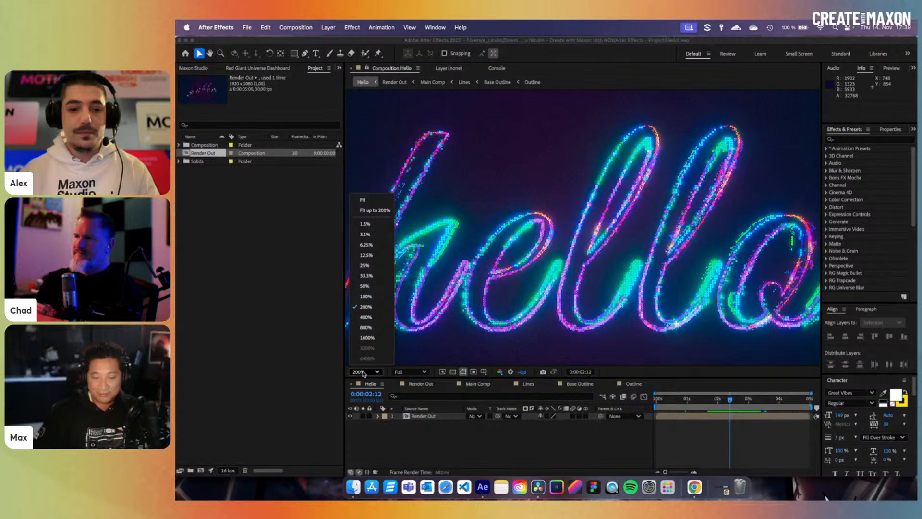
left_click(377, 210)
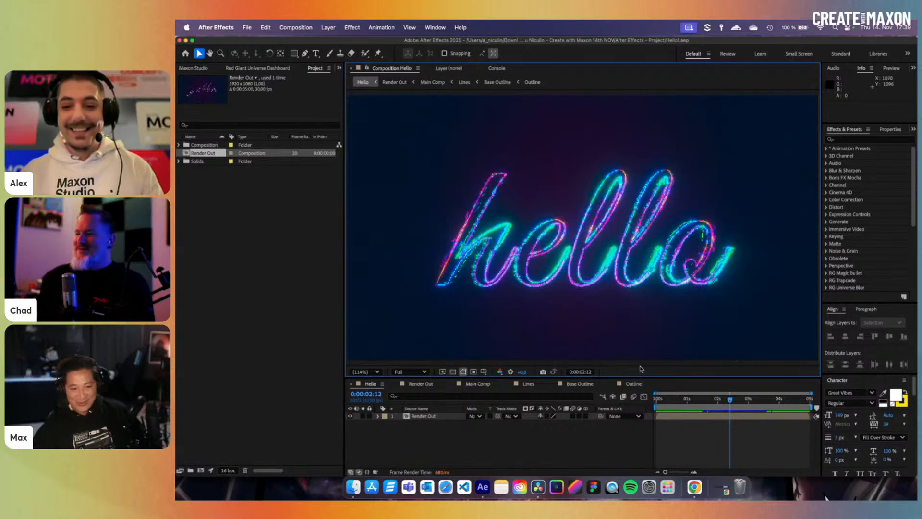
left_click(743, 403)
- Scrub the Hello comp, open the Outline comp to preview its traced hello strokes, and pick the Type tool
mouse_move(743, 403)
left_mouse_down()
mouse_move(700, 402)
mouse_move(711, 398)
left_mouse_up()
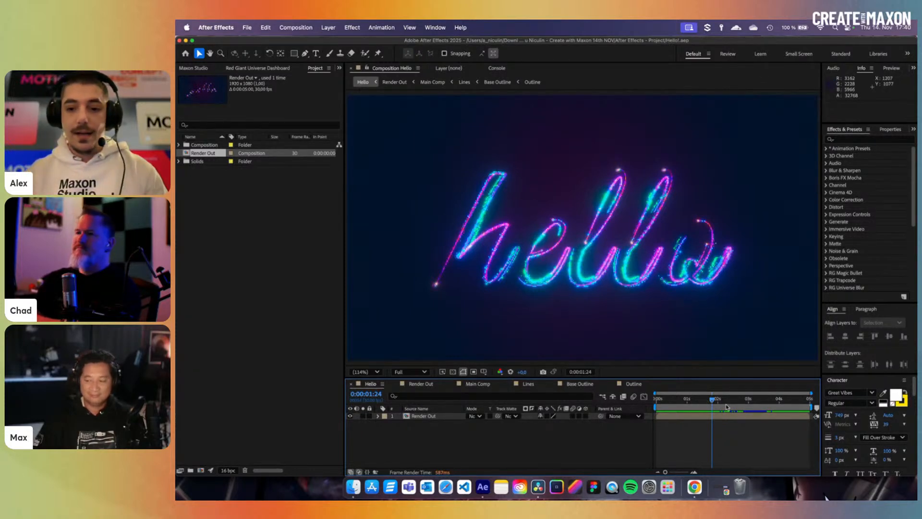
mouse_move(725, 404)
left_mouse_down()
mouse_move(662, 407)
mouse_move(775, 412)
mouse_move(706, 412)
mouse_move(763, 407)
left_mouse_up()
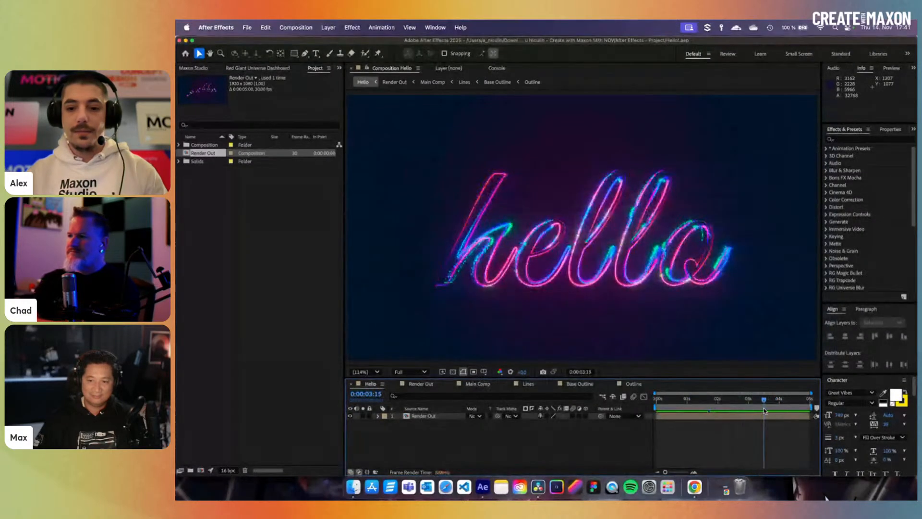
left_click(633, 383)
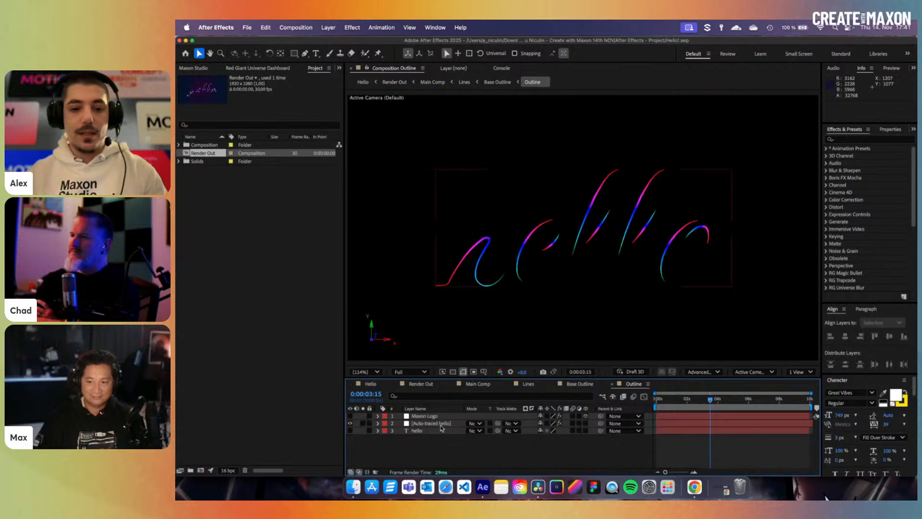
mouse_move(700, 402)
left_mouse_down()
mouse_move(675, 404)
mouse_move(706, 405)
left_mouse_up()
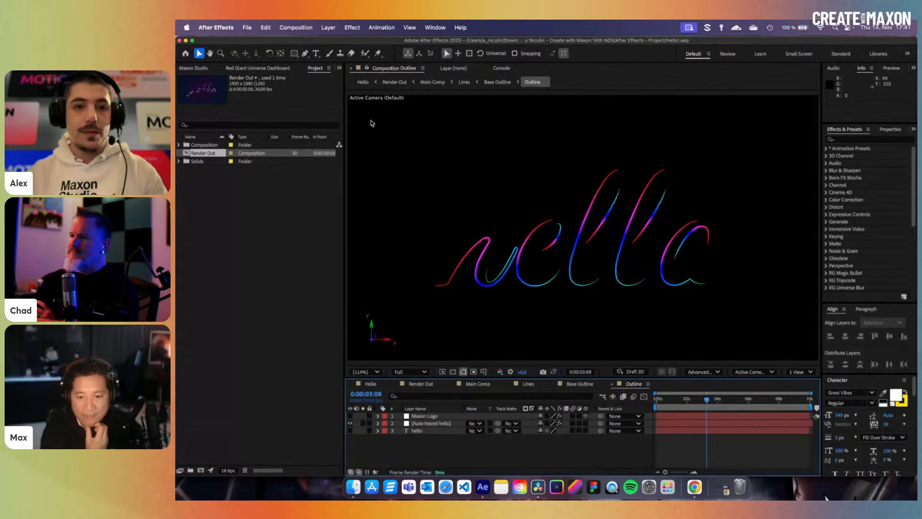
left_click(316, 53)
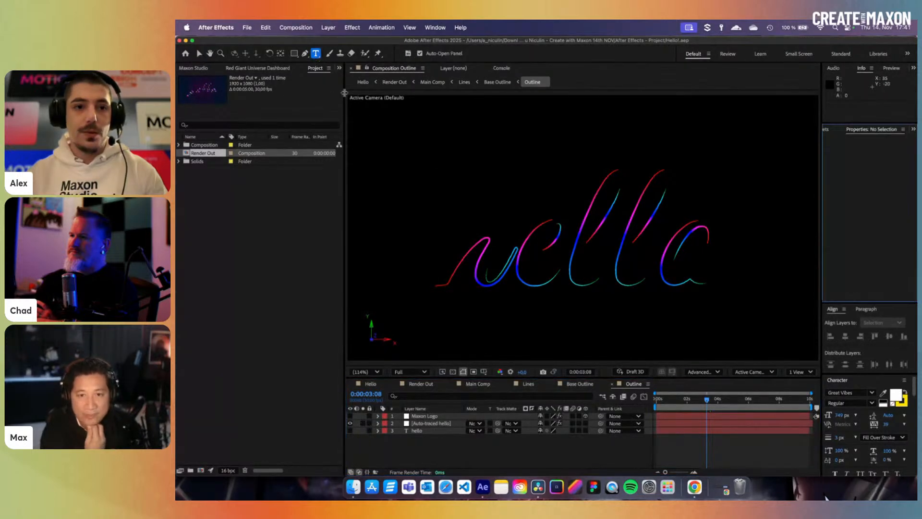
- Type INSPIRE in the viewer, size it to 226 px, centre it horizontally and vertically, and reselect the layer
left_click(442, 233)
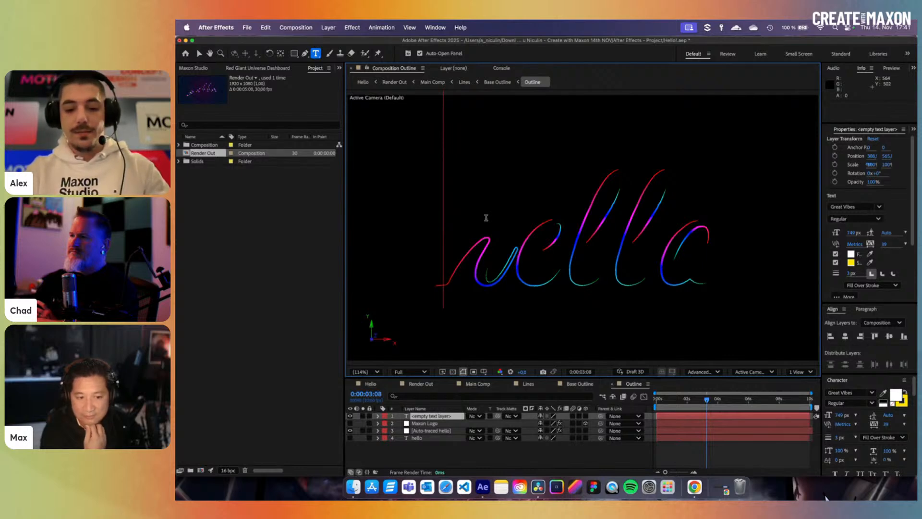
type("M")
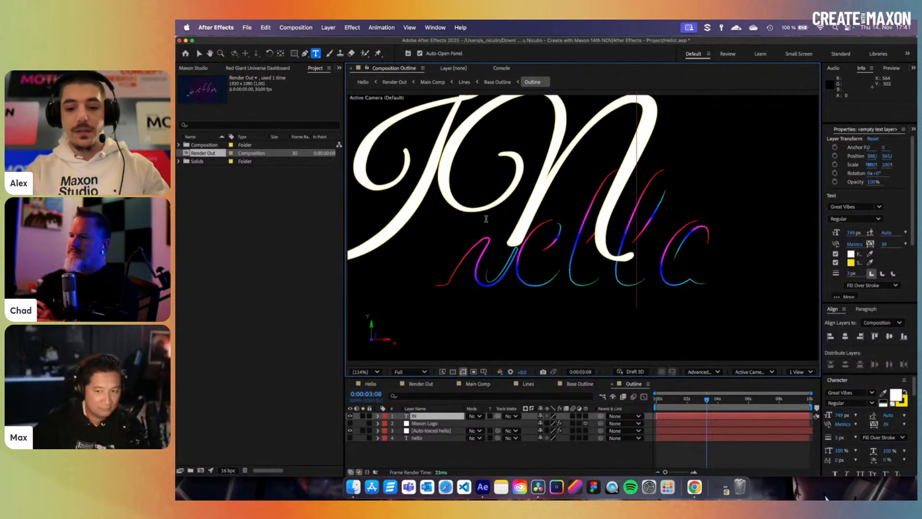
type("SPIRE")
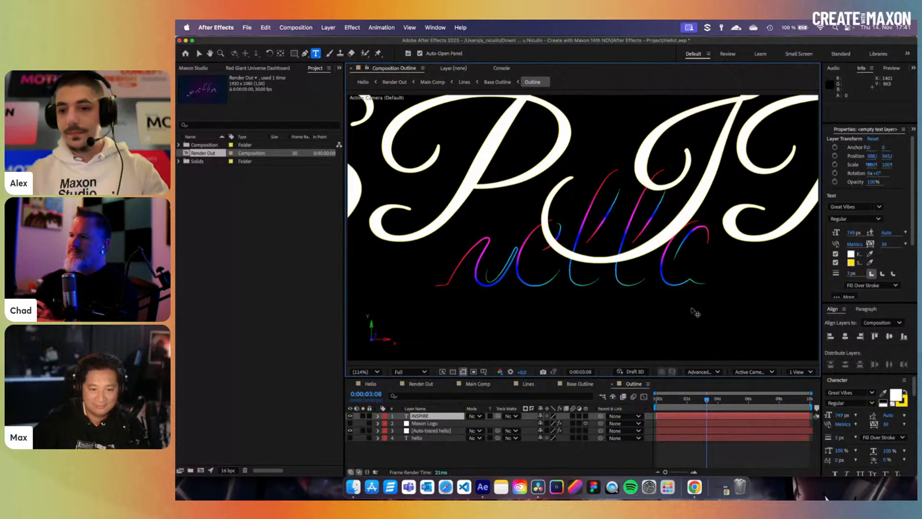
left_click_drag(862, 233, 655, 262)
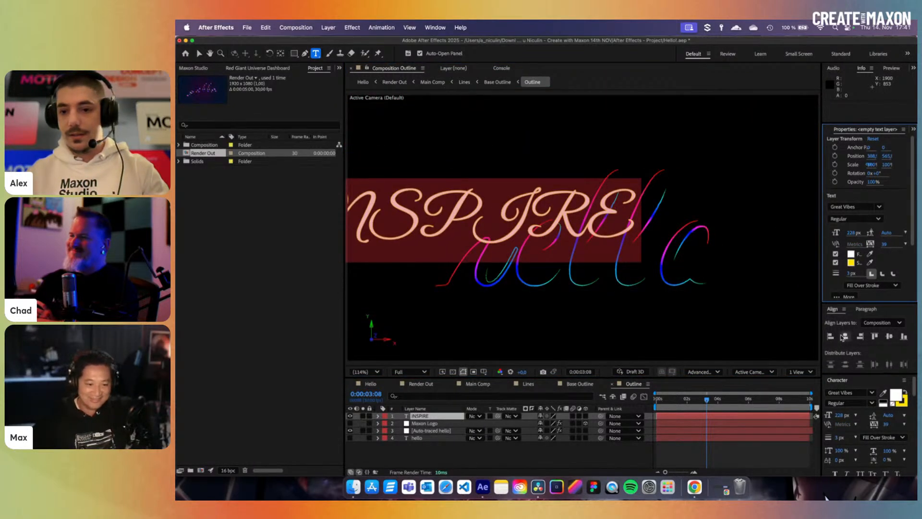
left_click(843, 336)
left_click(889, 337)
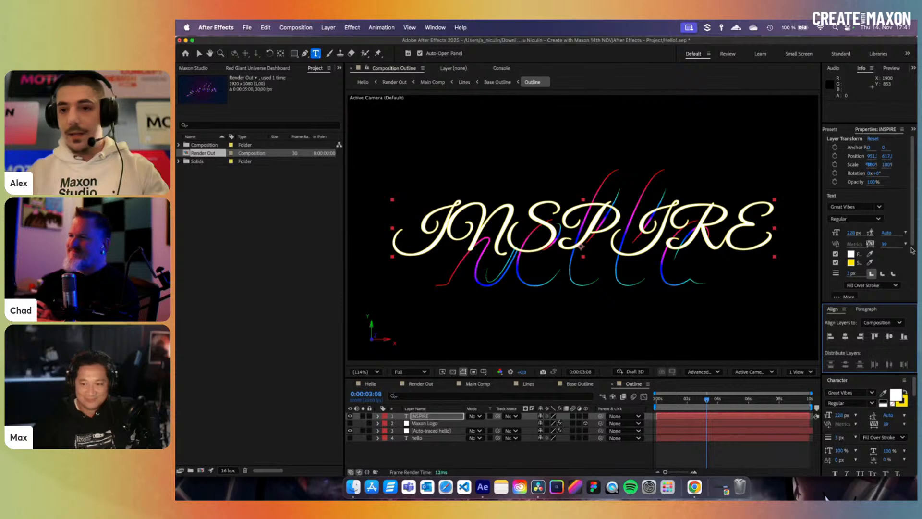
left_click(713, 449)
left_click(428, 416)
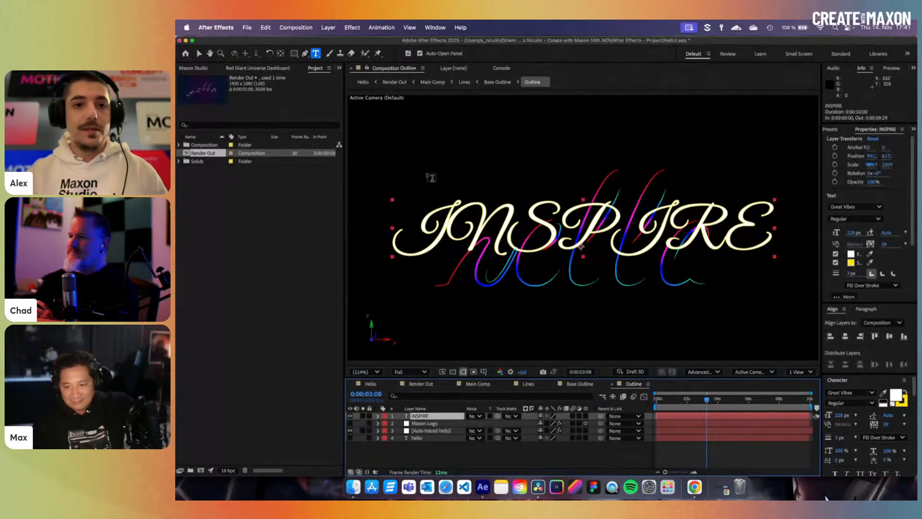
left_click(329, 29)
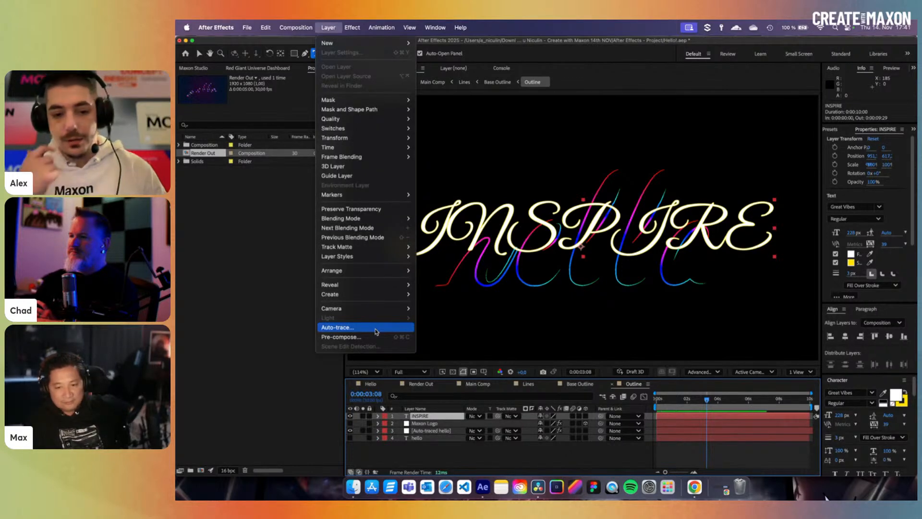
- Auto-trace the INSPIRE text into mask outlines, hide the original text layer, and select Auto-traced hello
left_click(375, 330)
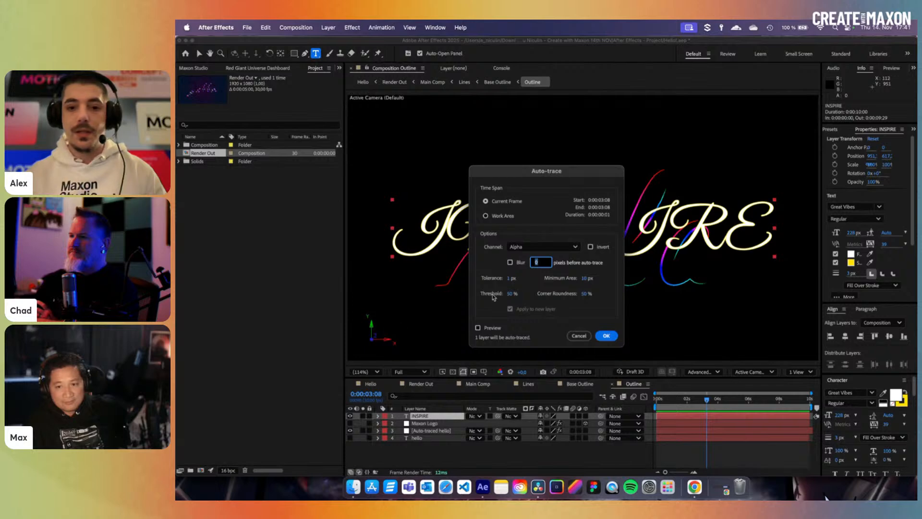
left_click(606, 335)
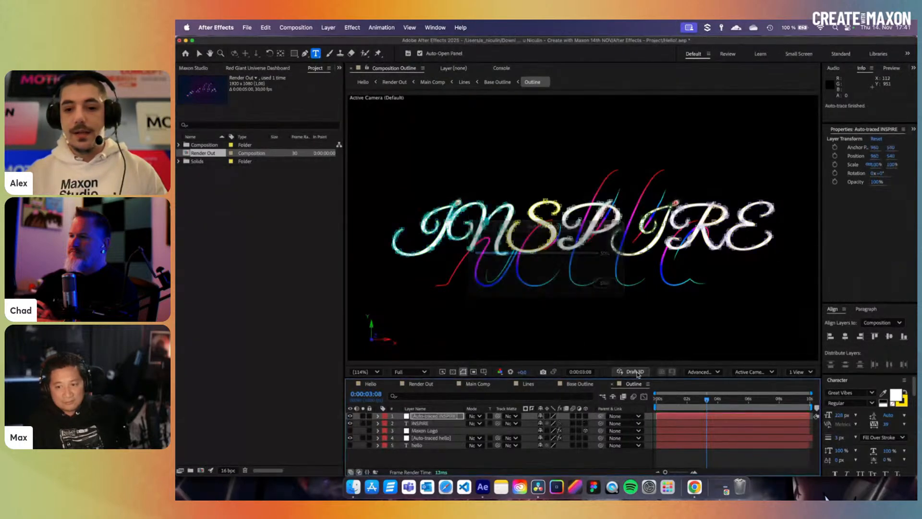
left_click(350, 423)
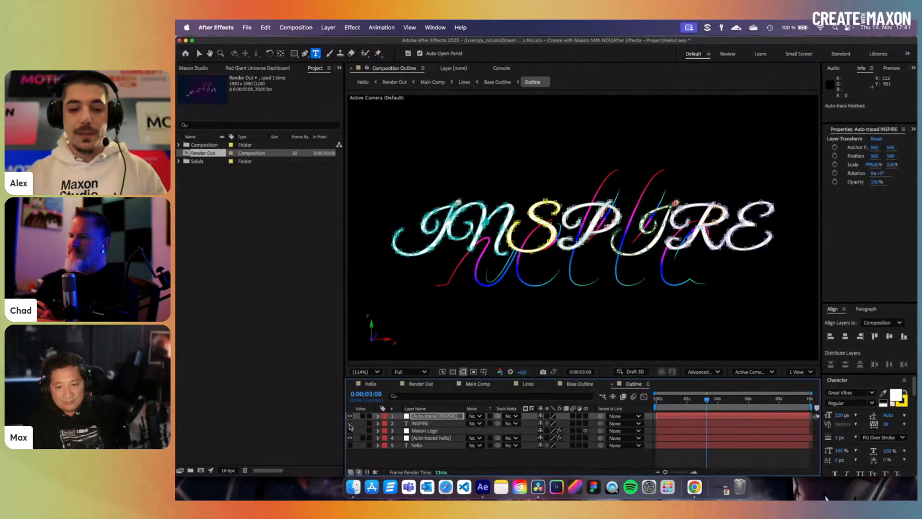
left_click(427, 416)
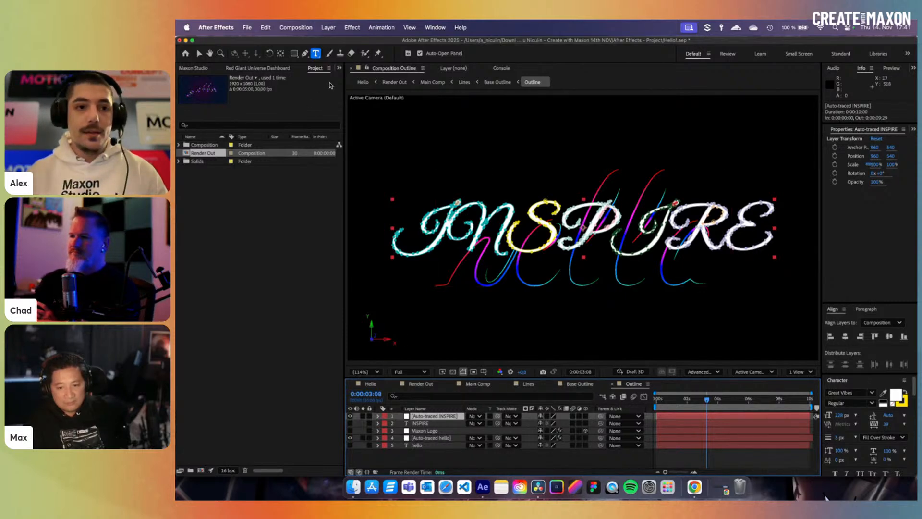
left_click(431, 438)
left_click(339, 68)
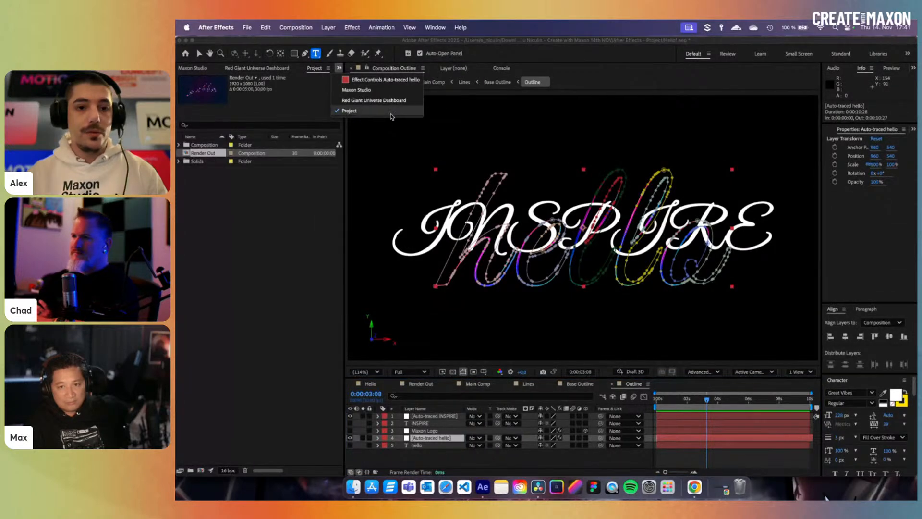
- Inspect Auto-traced hello's 3D Stroke and Colorama effects in Effect Controls, returning to the comp start
left_click(390, 80)
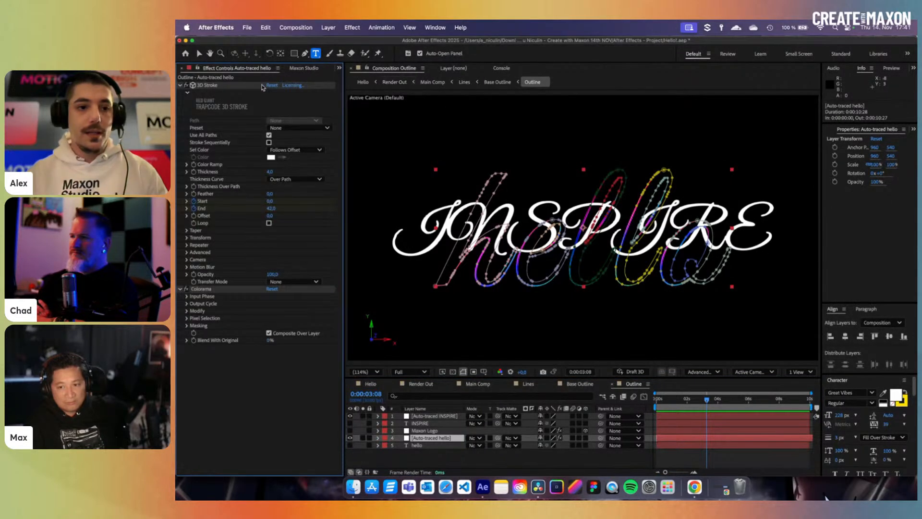
left_click(211, 85)
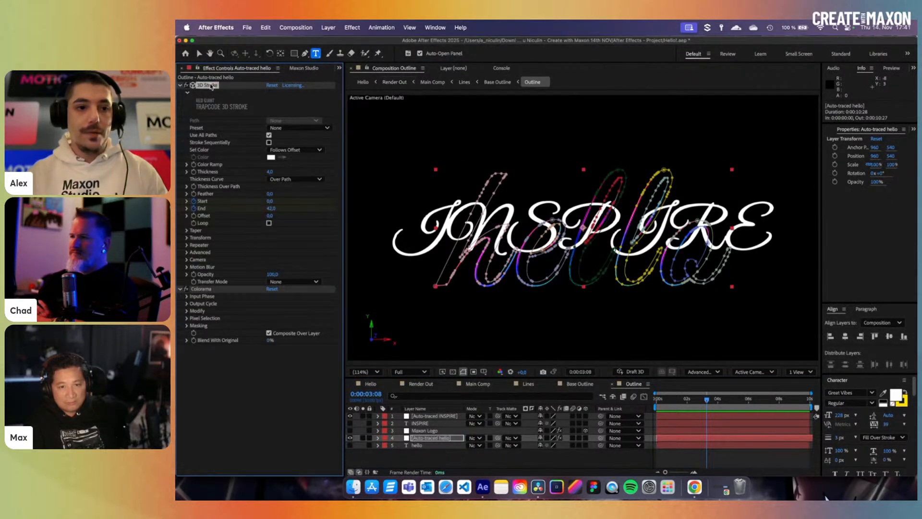
left_click(212, 289)
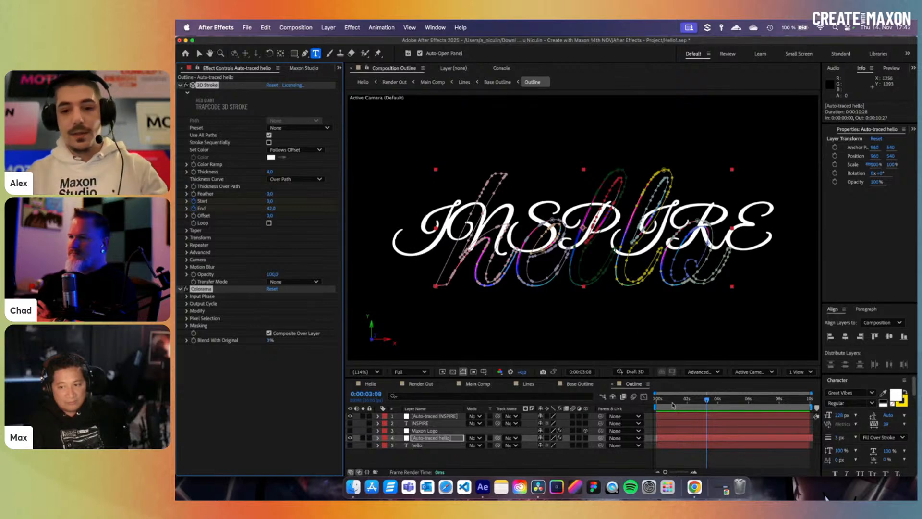
key("Home")
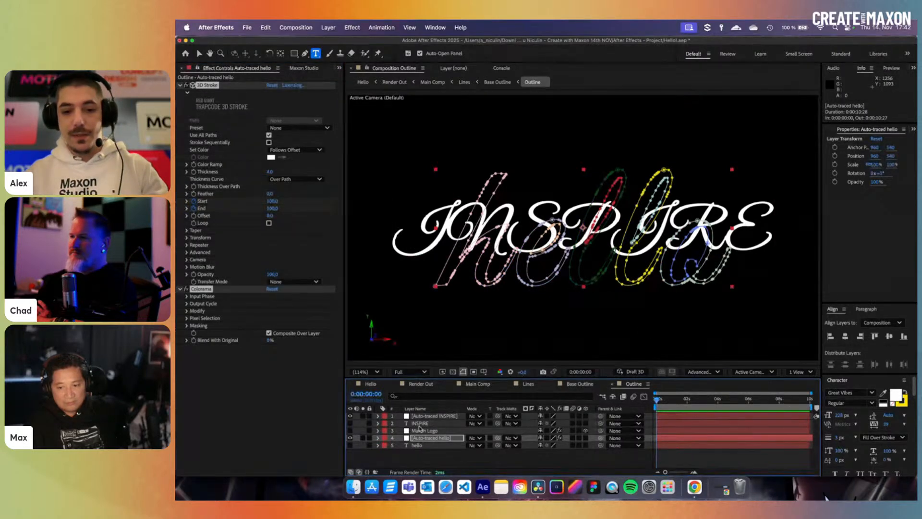
- Preview the Auto-traced INSPIRE stroke drawing on, then view the glowing INSPIRE in the Hello comp
left_click(446, 416)
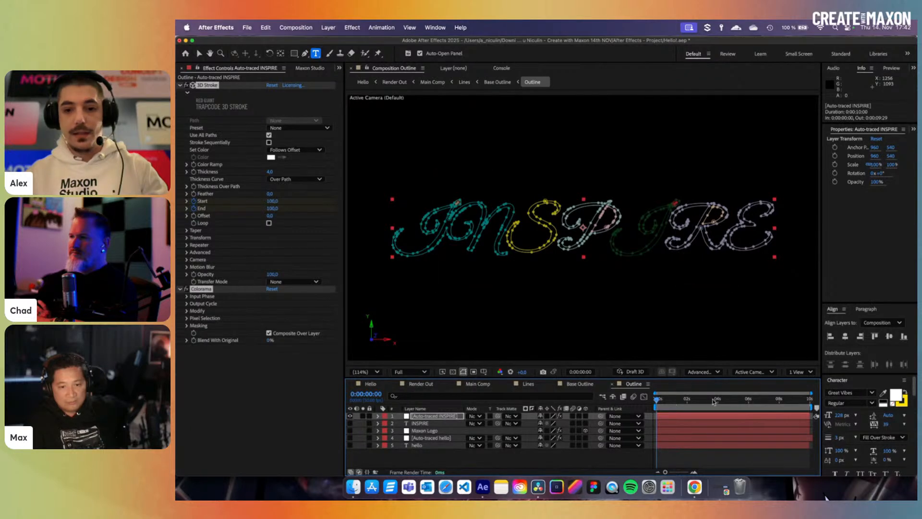
mouse_move(712, 400)
left_mouse_down()
mouse_move(722, 400)
mouse_move(686, 401)
left_mouse_up()
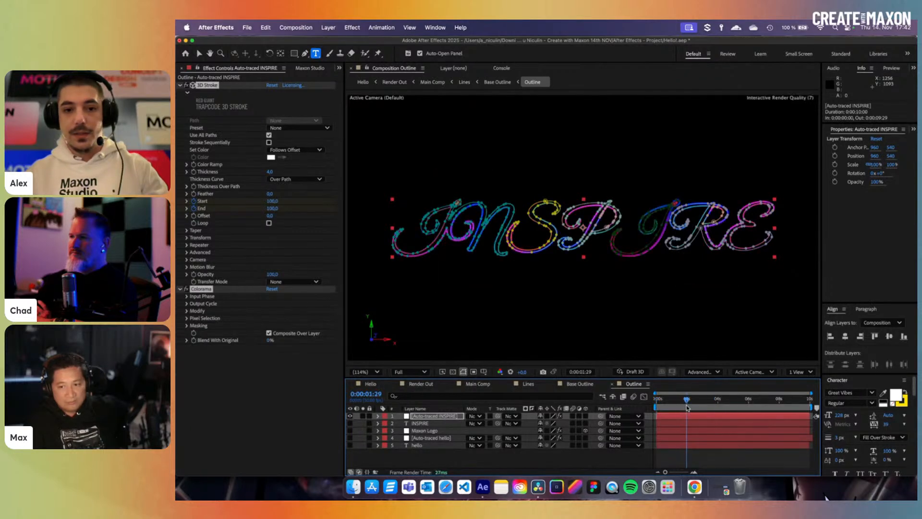
left_click(694, 466)
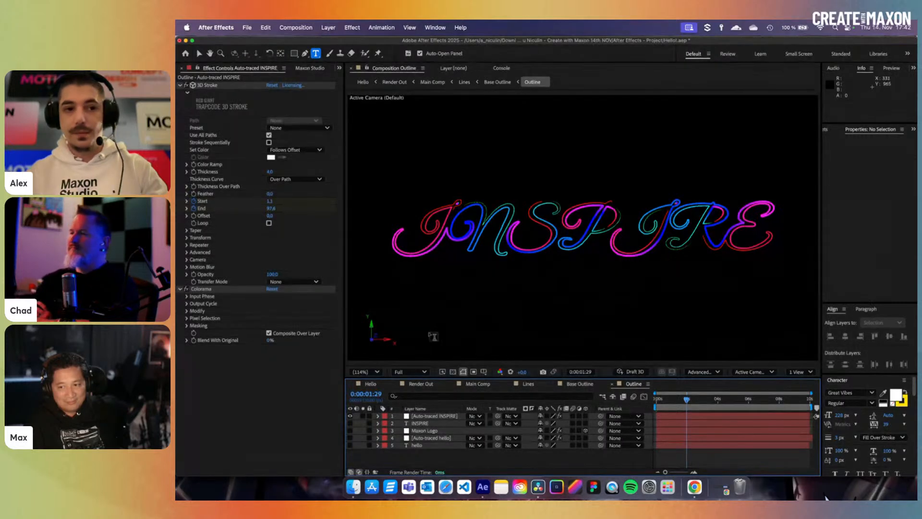
left_click(371, 383)
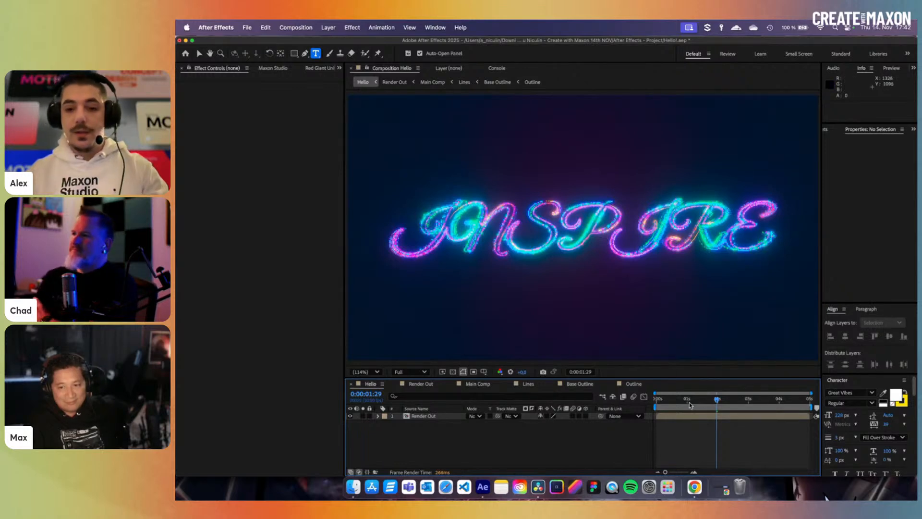
- In the Outline comp, hide the INSPIRE layer and turn on the Maxon Logo layer
left_click(634, 384)
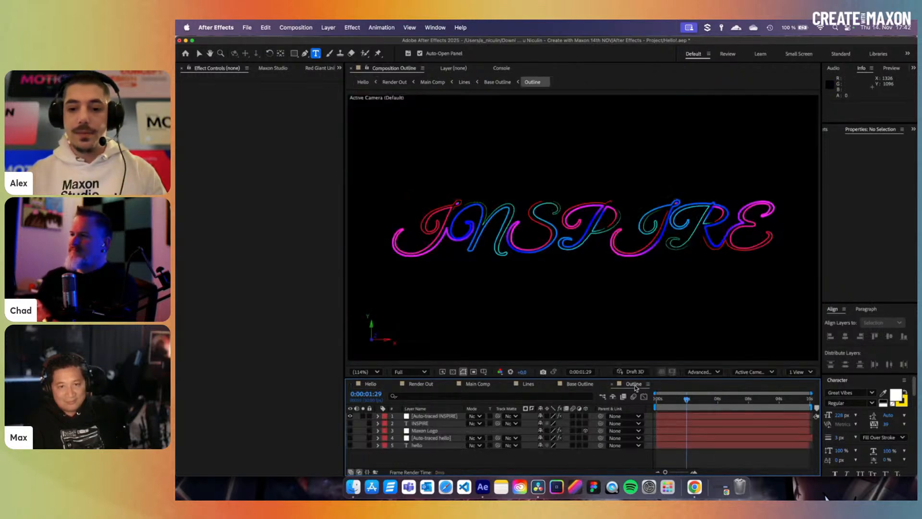
left_click(351, 416)
left_click(427, 431)
left_click(350, 430)
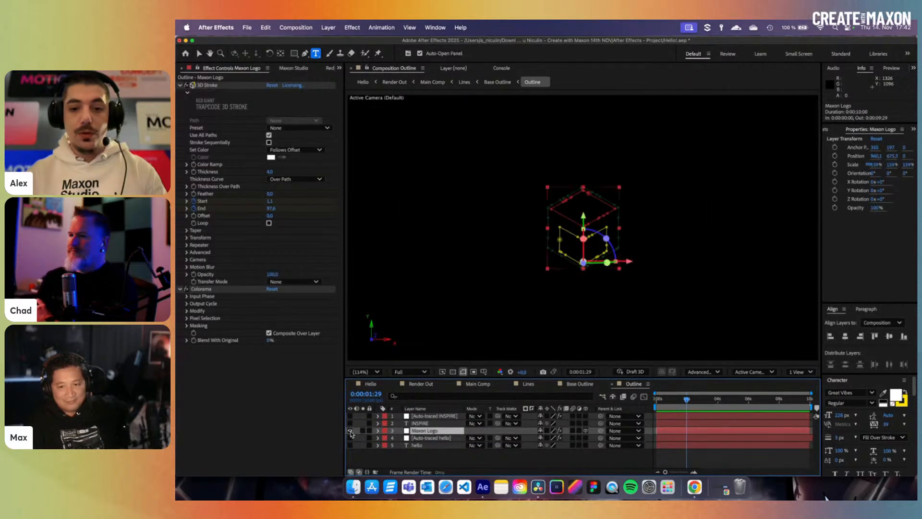
mouse_move(699, 406)
left_mouse_down()
mouse_move(710, 405)
mouse_move(658, 408)
mouse_move(702, 407)
left_mouse_up()
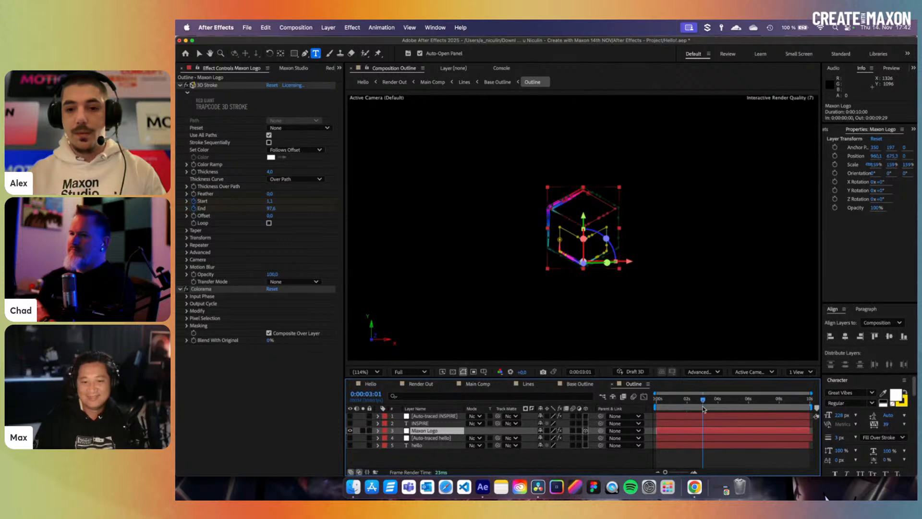
left_click(682, 457)
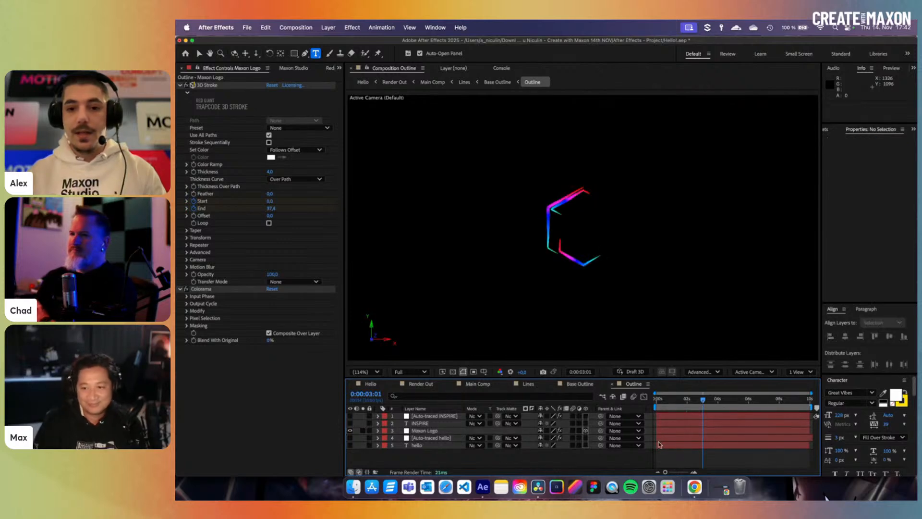
- Check the glowing cube partway through the Hello comp, then go back to Outline
left_click(370, 384)
mouse_move(720, 400)
left_mouse_down()
mouse_move(686, 401)
mouse_move(713, 403)
left_mouse_up()
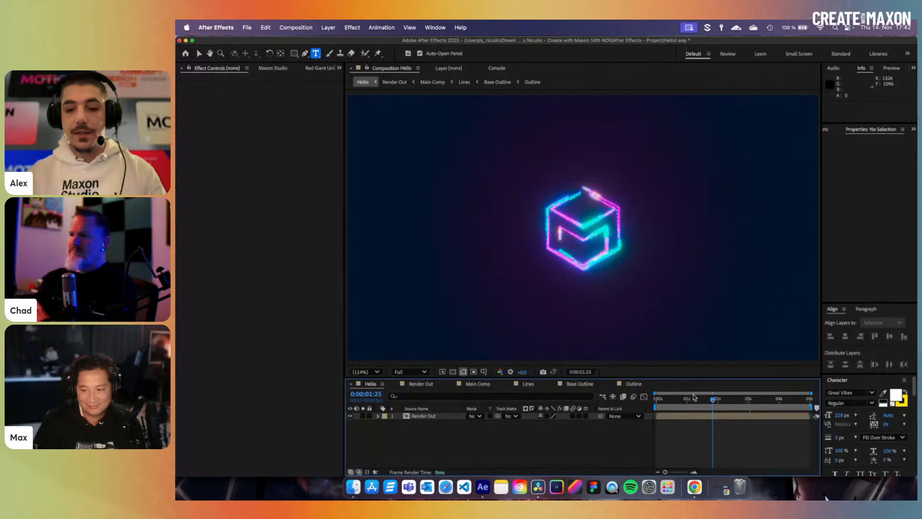
left_click(631, 384)
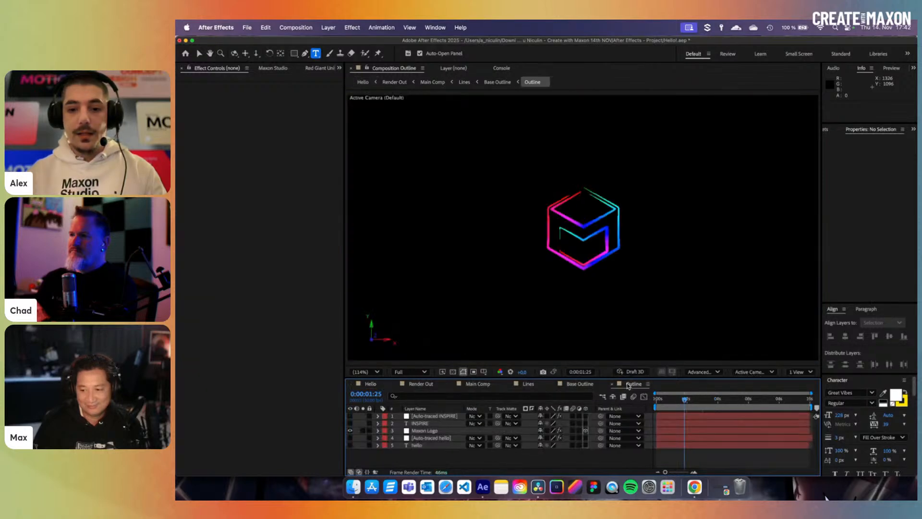
- Look through the Base Outline and Lines comps, ending in Main Comp
left_click(581, 386)
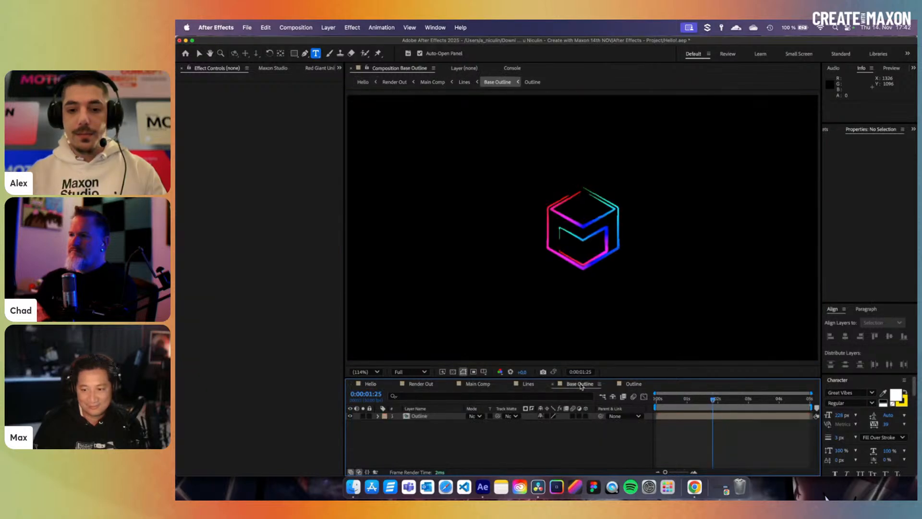
left_click(711, 414)
left_click(528, 384)
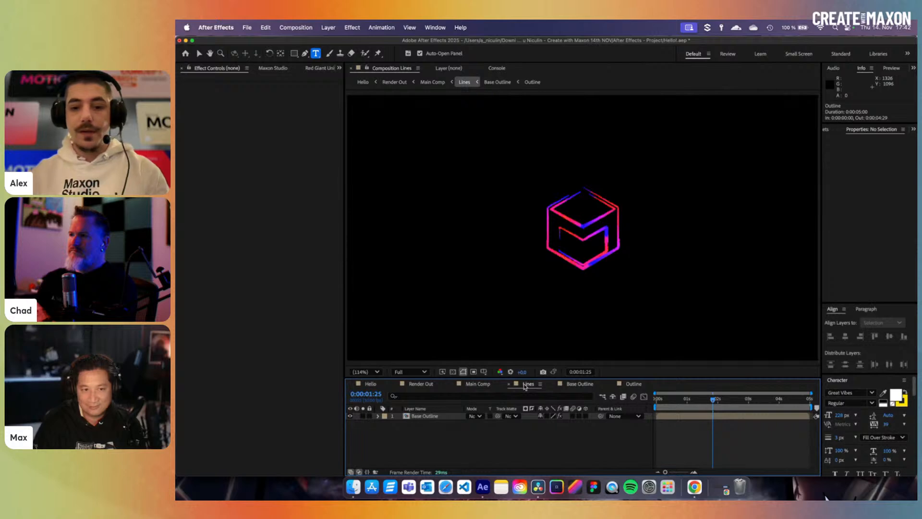
left_click(478, 383)
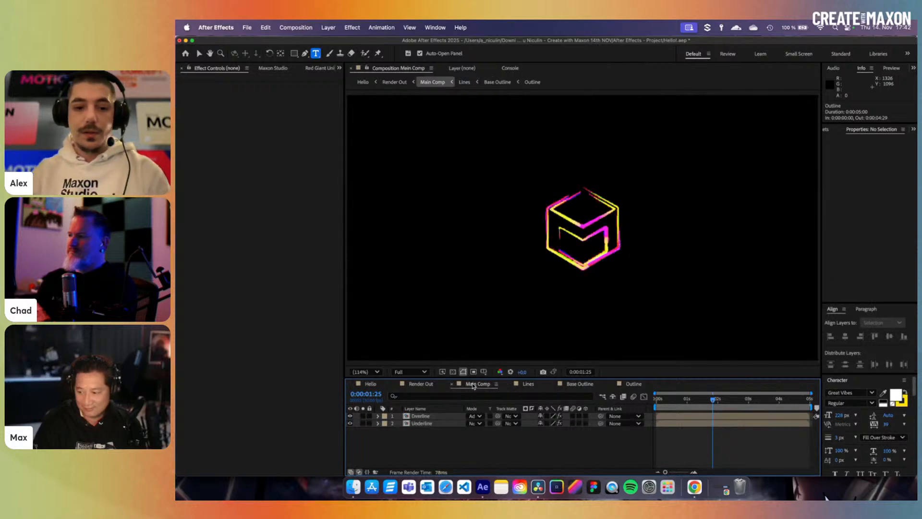
- Inspect the Overline and Underline layers' effects, then select Base Outline in the Lines comp
left_click(421, 416)
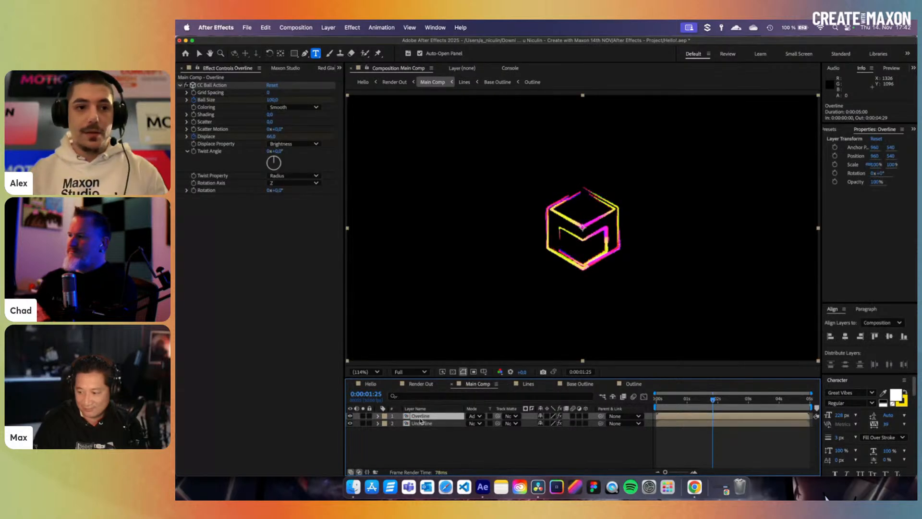
left_click(435, 424)
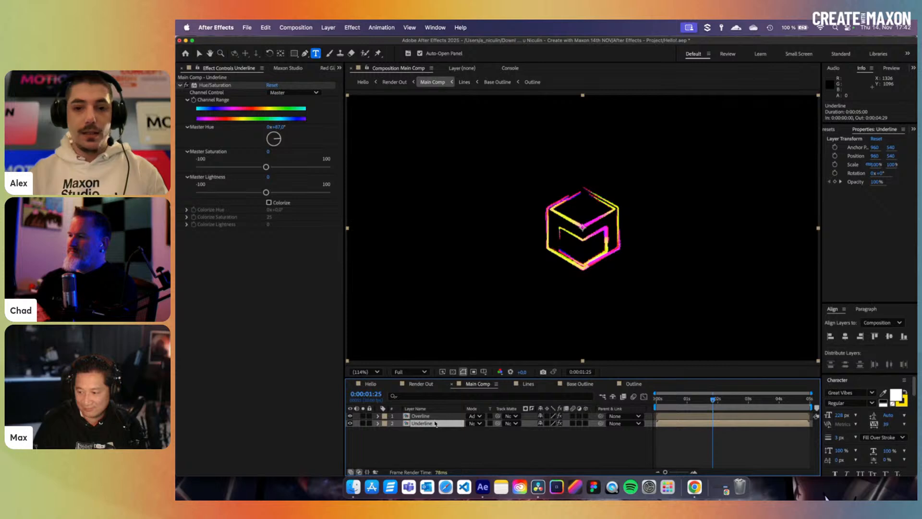
left_click(435, 419)
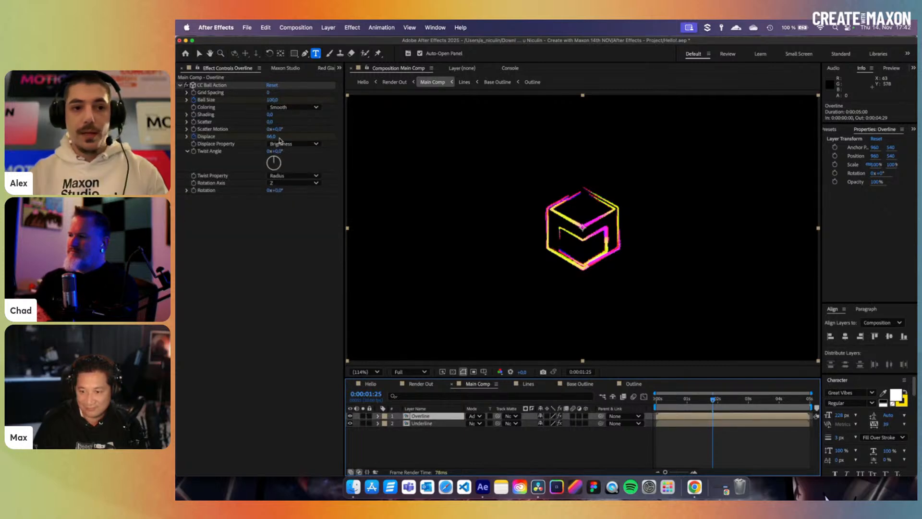
scroll(603, 254, "up", 4)
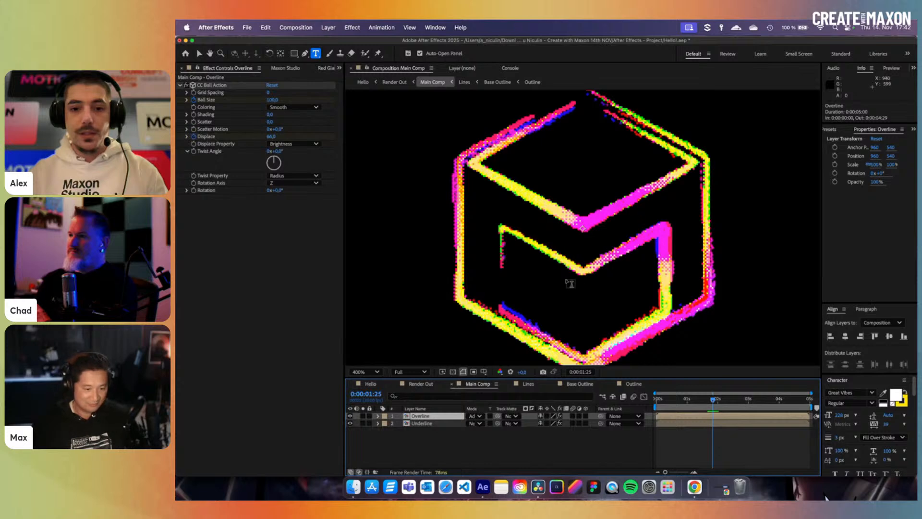
scroll(570, 283, "down", 2)
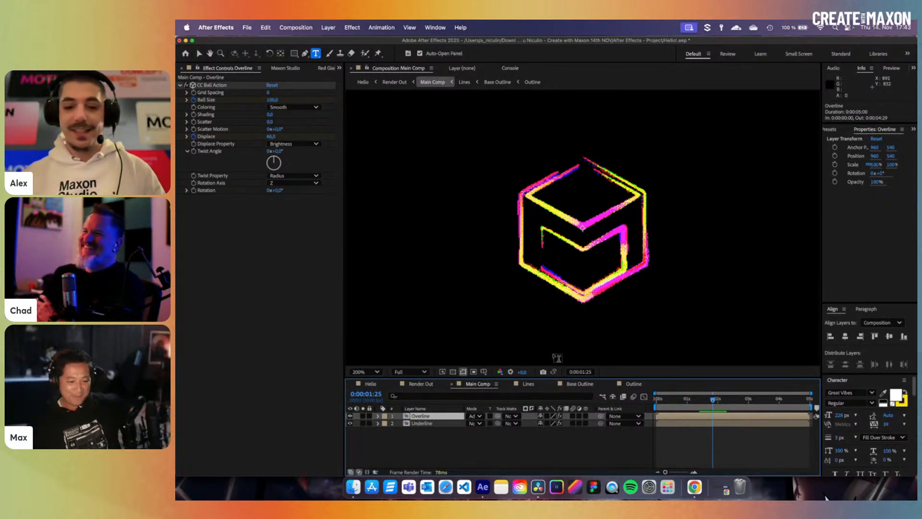
left_click(528, 383)
left_click(434, 416)
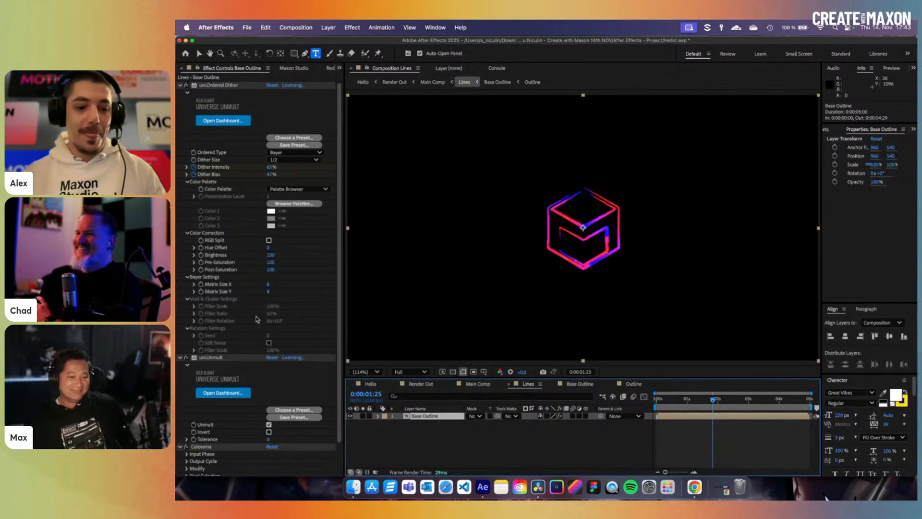
scroll(612, 289, "up", 1)
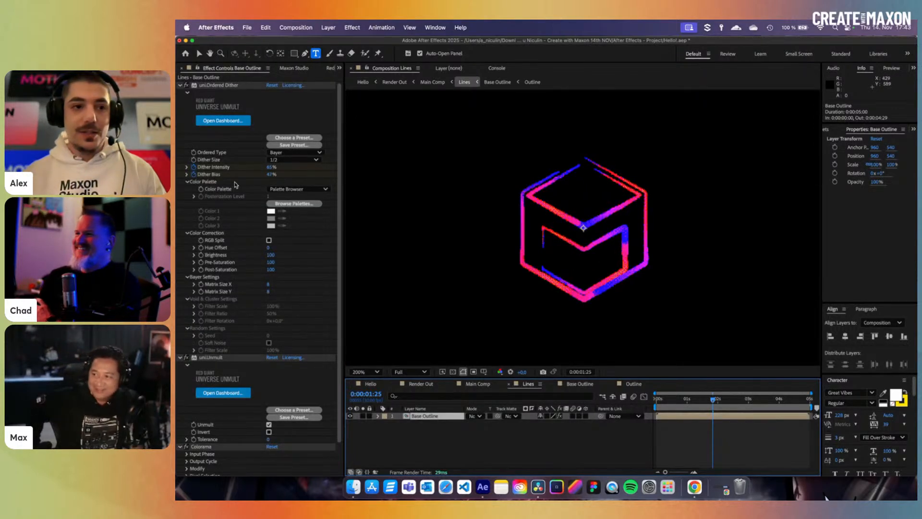
scroll(619, 266, "up", 1)
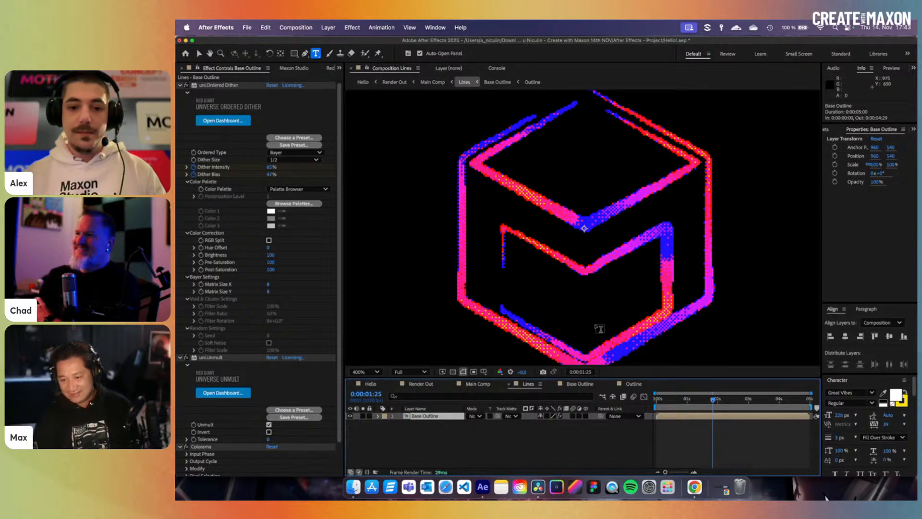
left_click(420, 384)
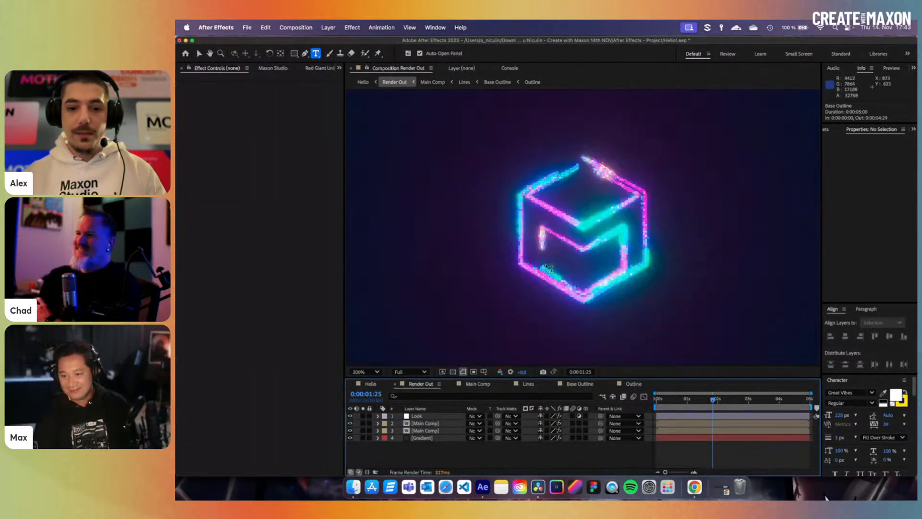
left_click(430, 423)
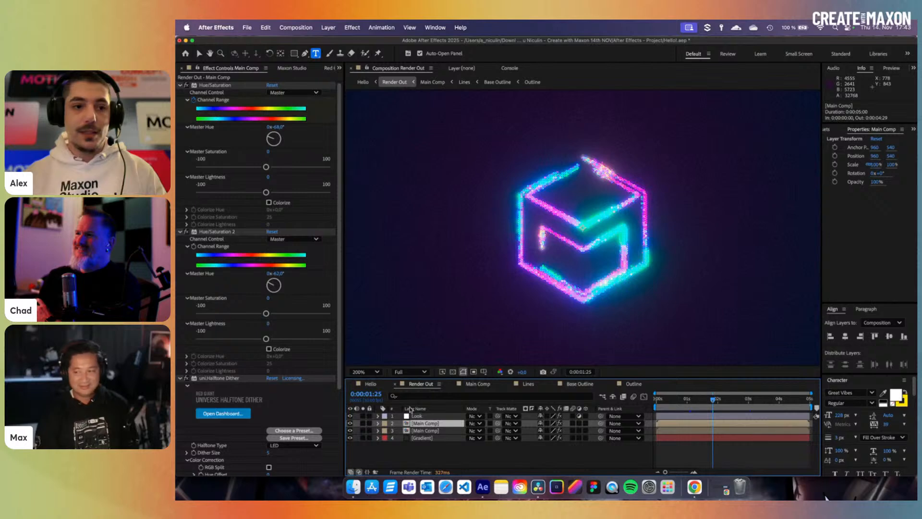
scroll(201, 289, "down", 4)
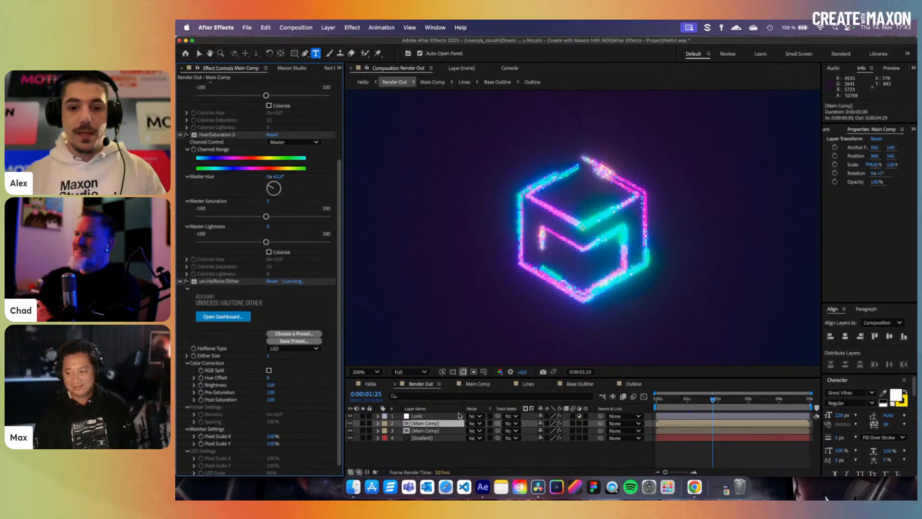
left_click(350, 423)
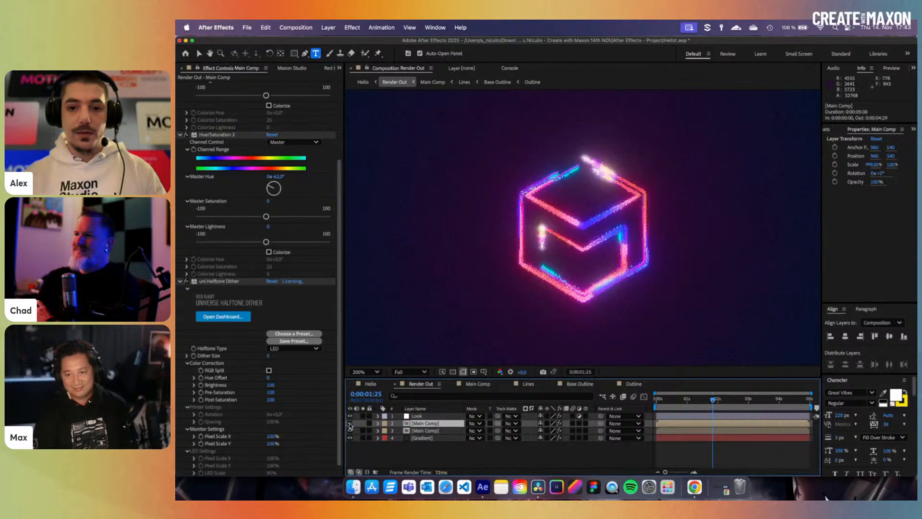
left_click(350, 423)
- Toggle layer 2 off and on, scrub the Hello comp's cube animation, then switch to DaVinci Resolve
left_click(350, 424)
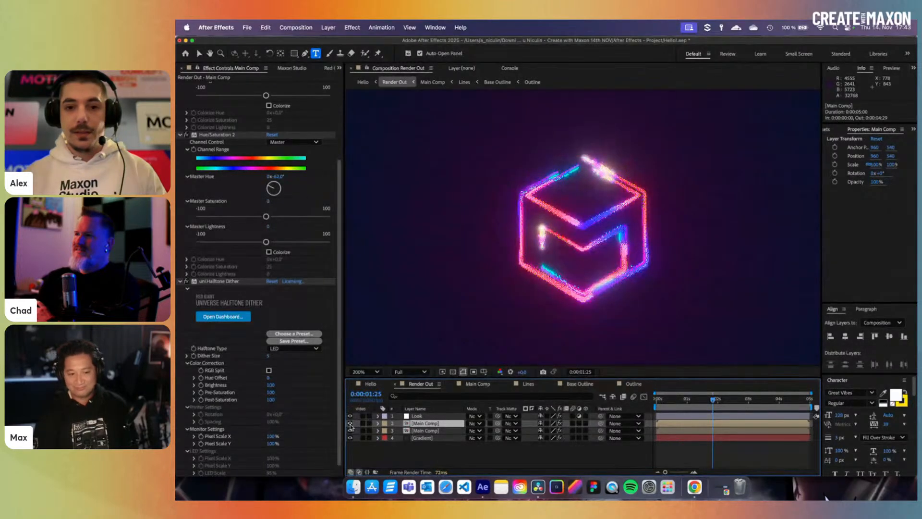
left_click(350, 424)
left_click(373, 385)
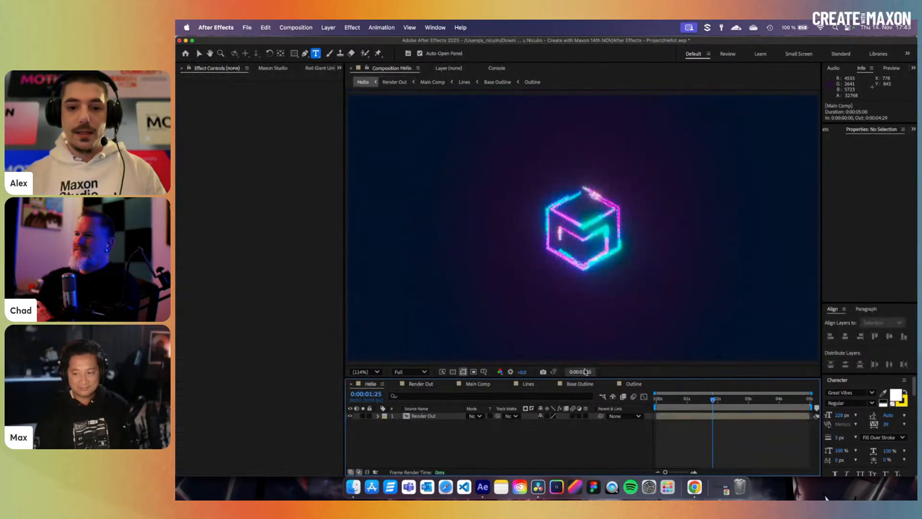
mouse_move(713, 401)
left_mouse_down()
mouse_move(671, 407)
mouse_move(723, 408)
left_mouse_up()
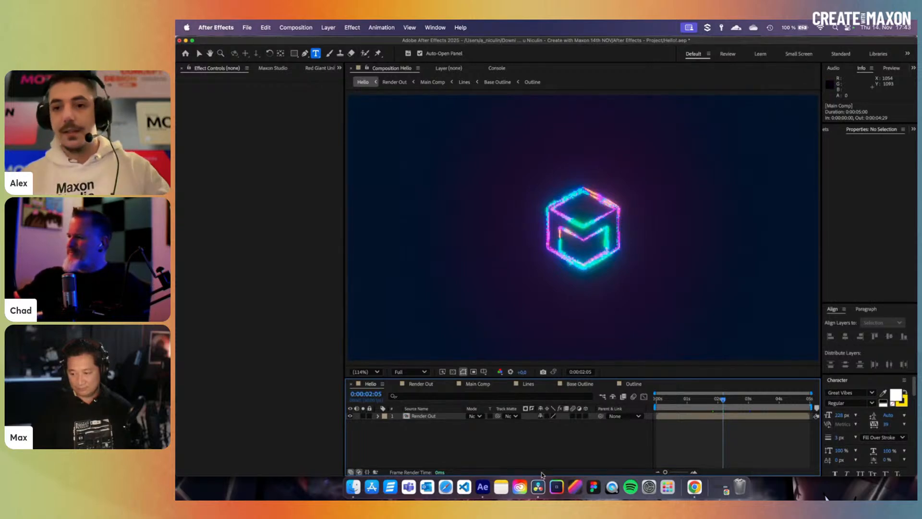
left_click(538, 485)
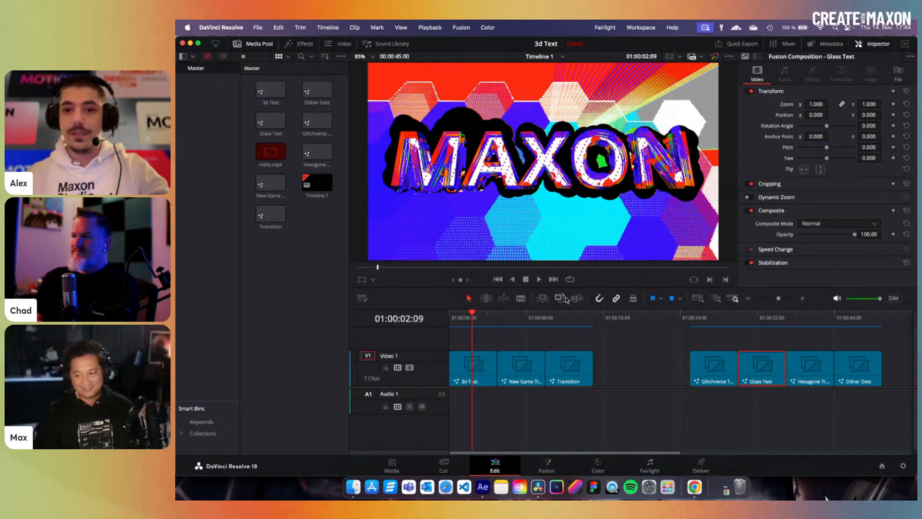
- Scrub and play the opening MAXON titles, then select the Glitchverse Typography clip at 01:00:25:00
left_click_drag(480, 317, 469, 316)
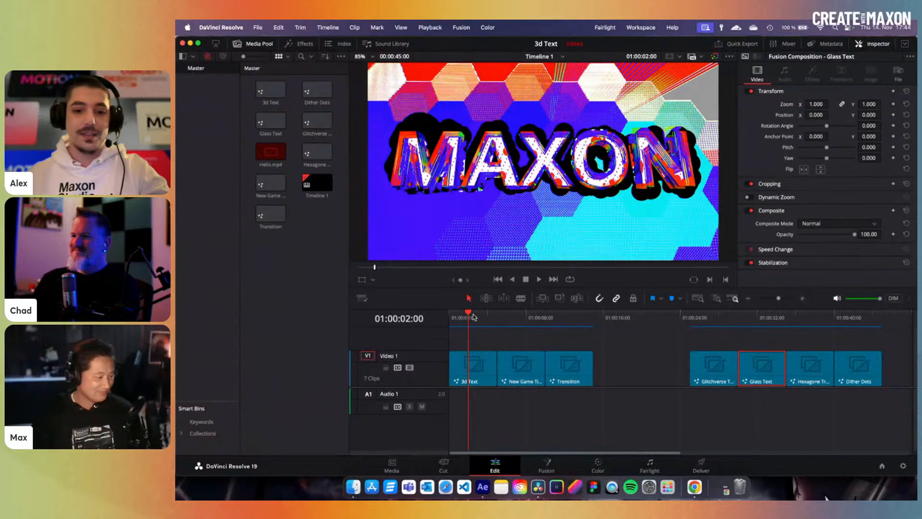
left_click_drag(473, 316, 475, 312)
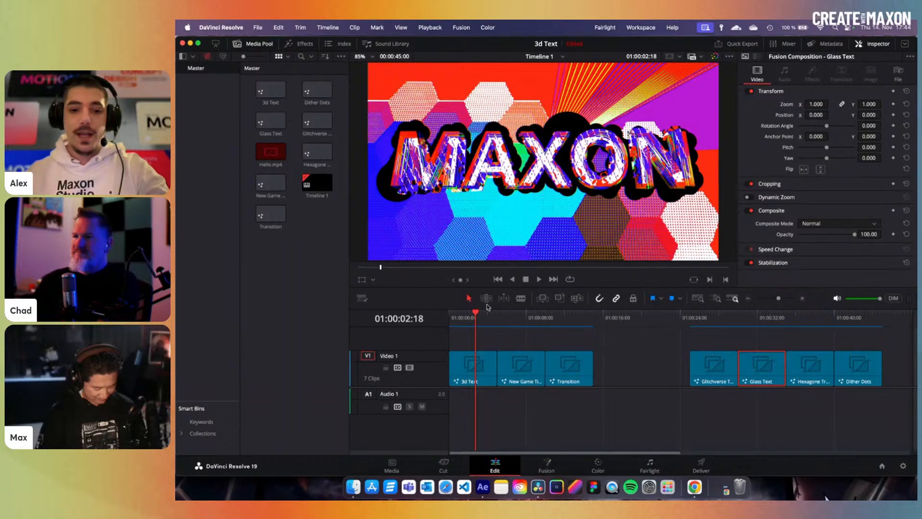
left_click_drag(477, 315, 449, 317)
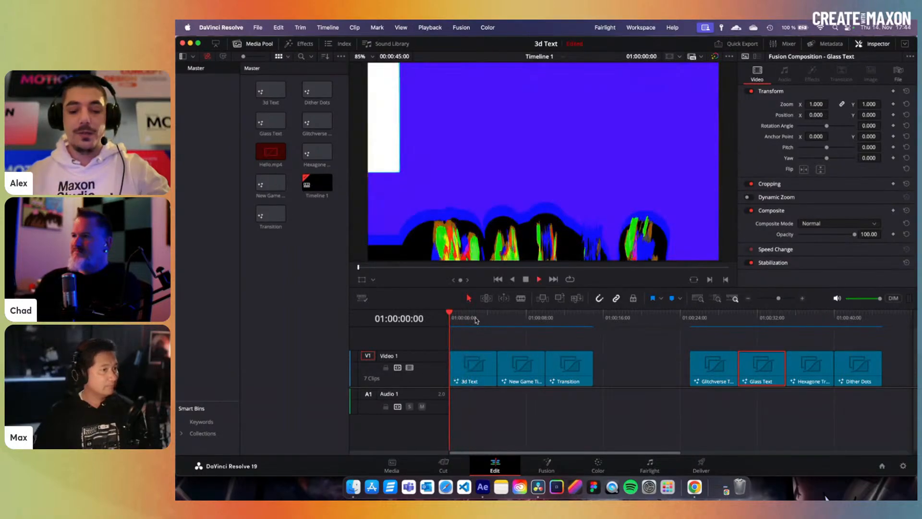
key("space")
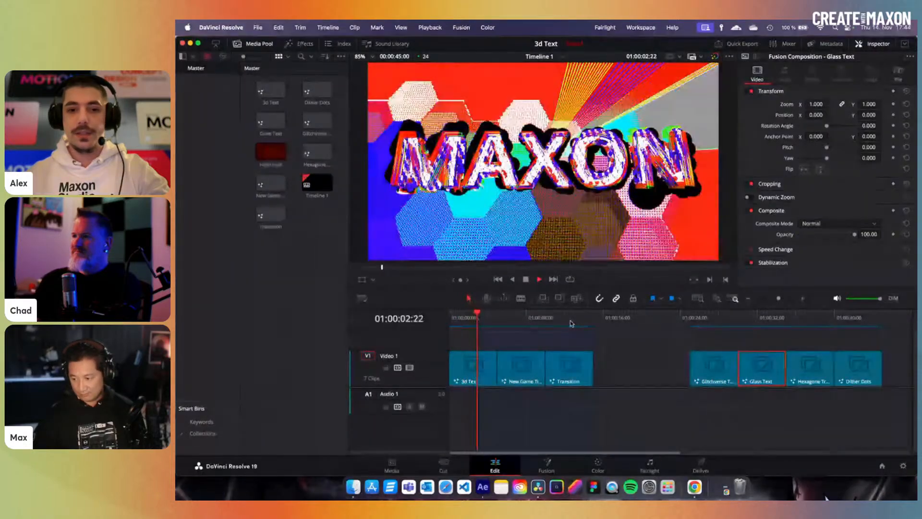
key("space")
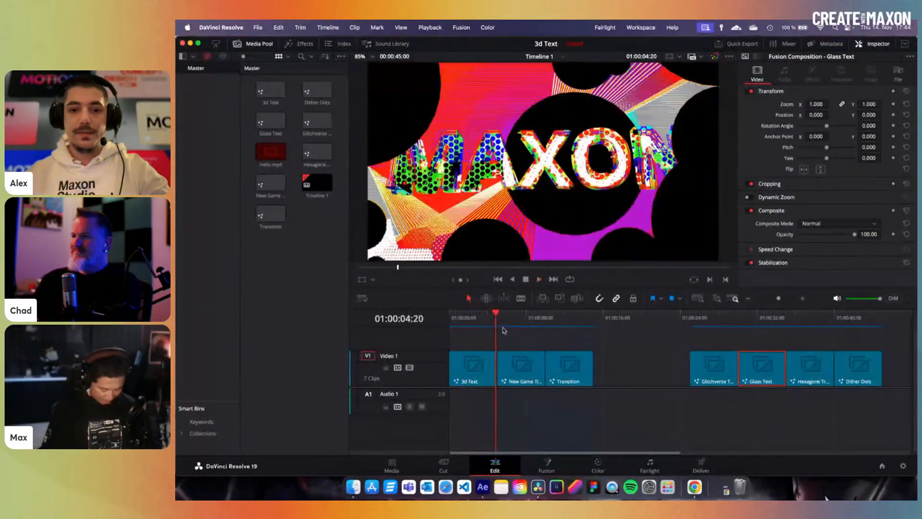
left_click_drag(495, 318, 437, 323)
left_click(693, 320)
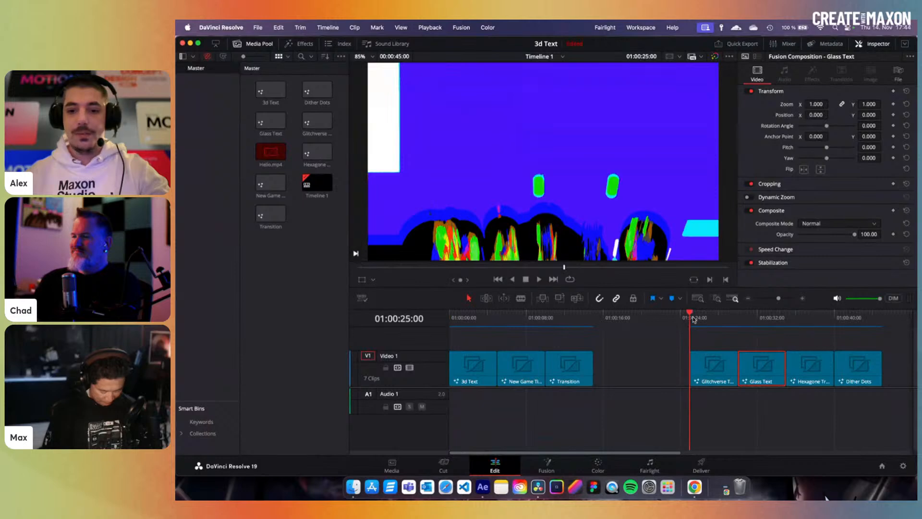
left_click(704, 362)
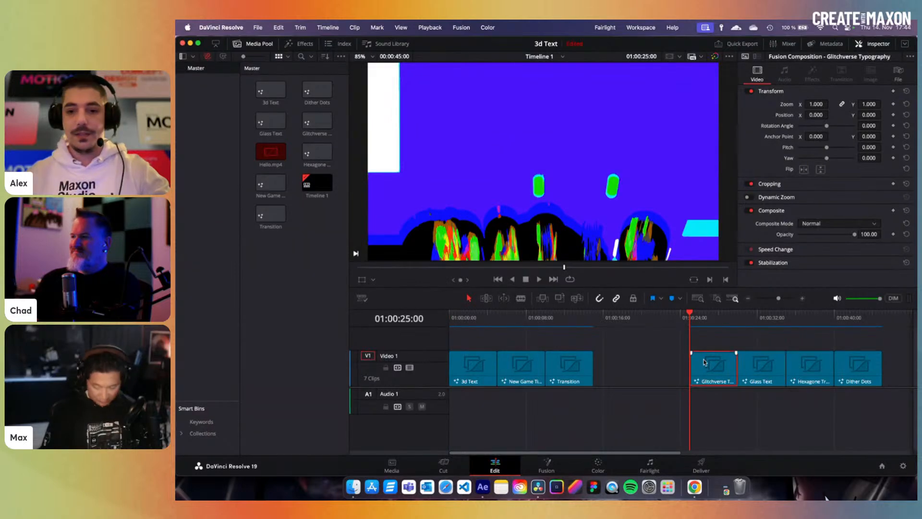
key("super+f")
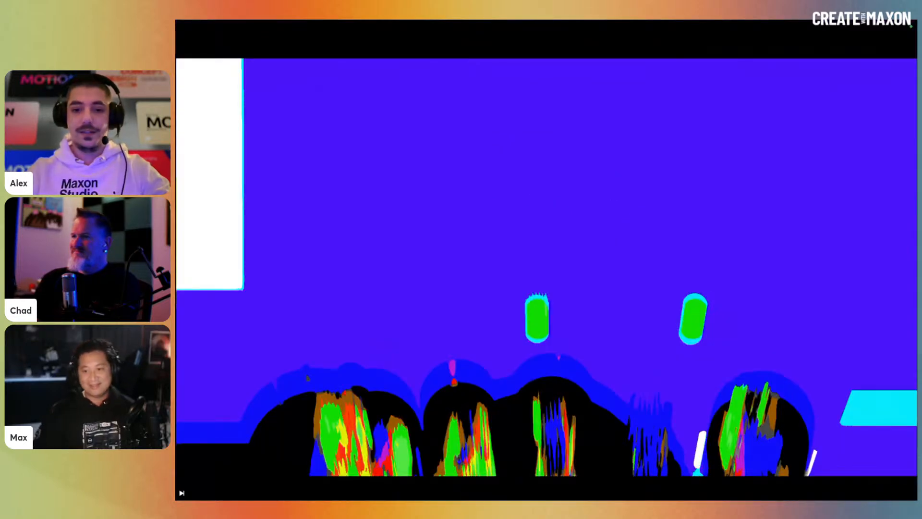
mouse_move(660, 378)
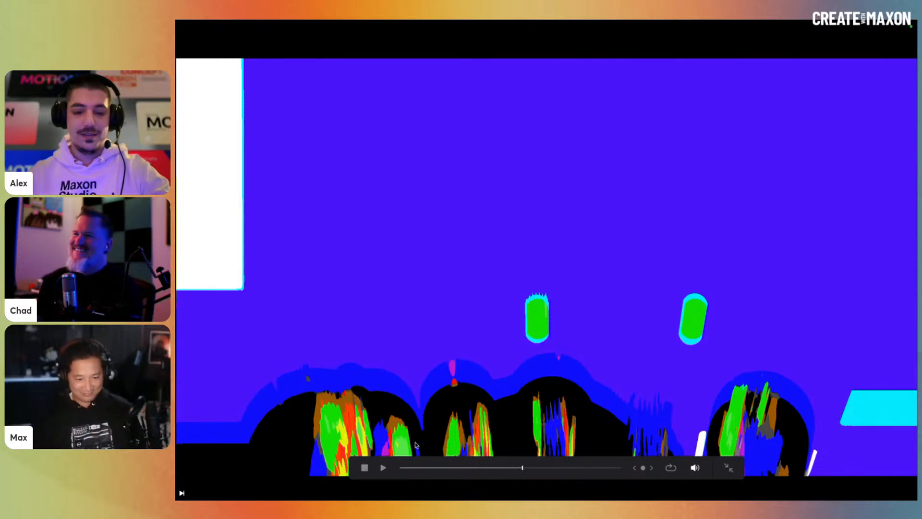
left_click(383, 468)
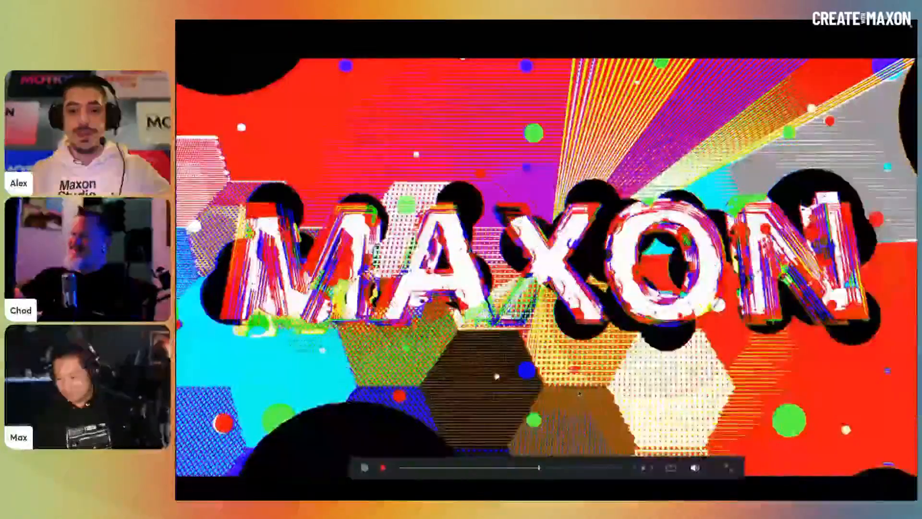
left_click_drag(545, 471, 521, 473)
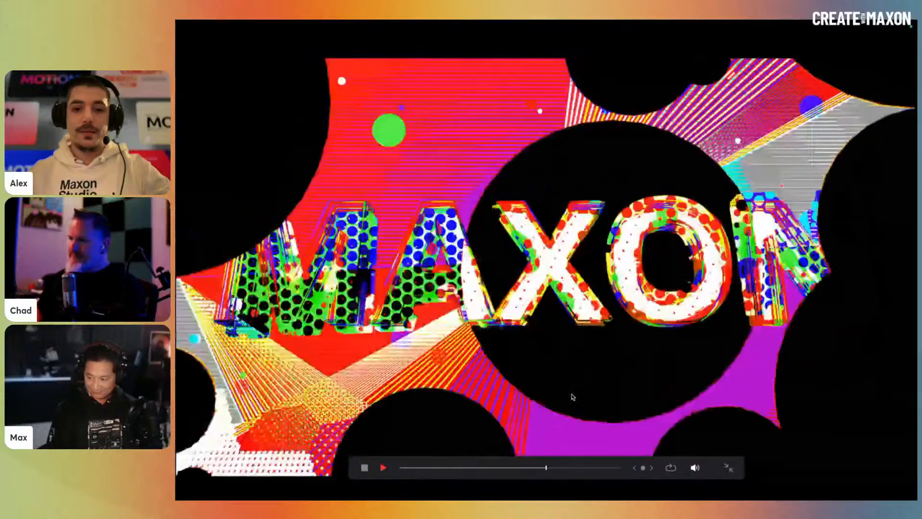
key("space")
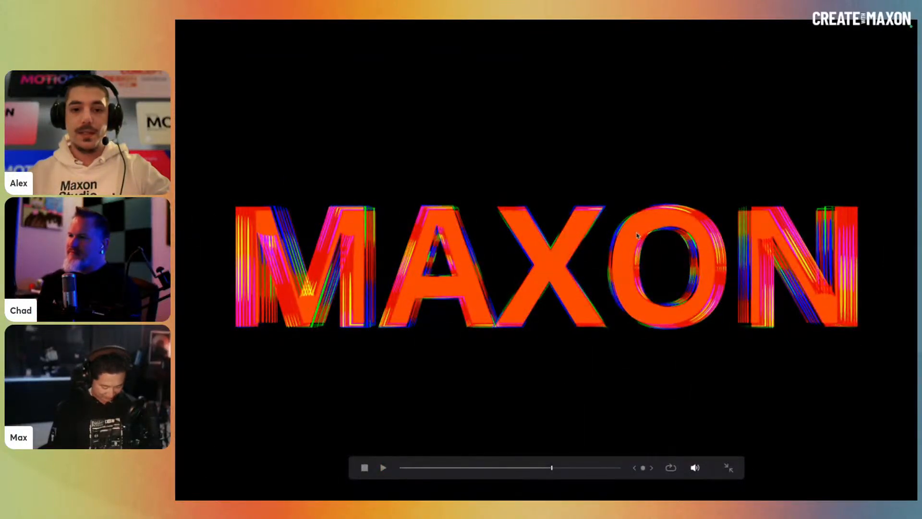
key("space")
key("space")
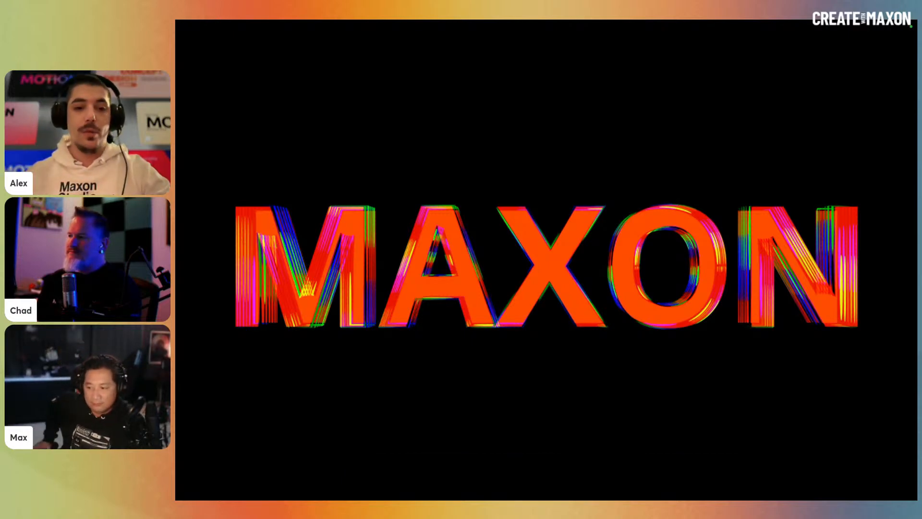
mouse_move(376, 261)
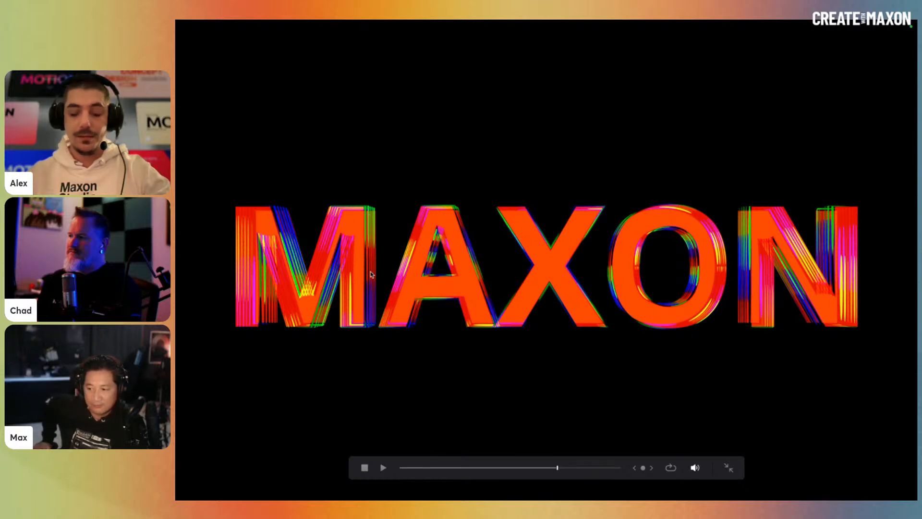
key("space")
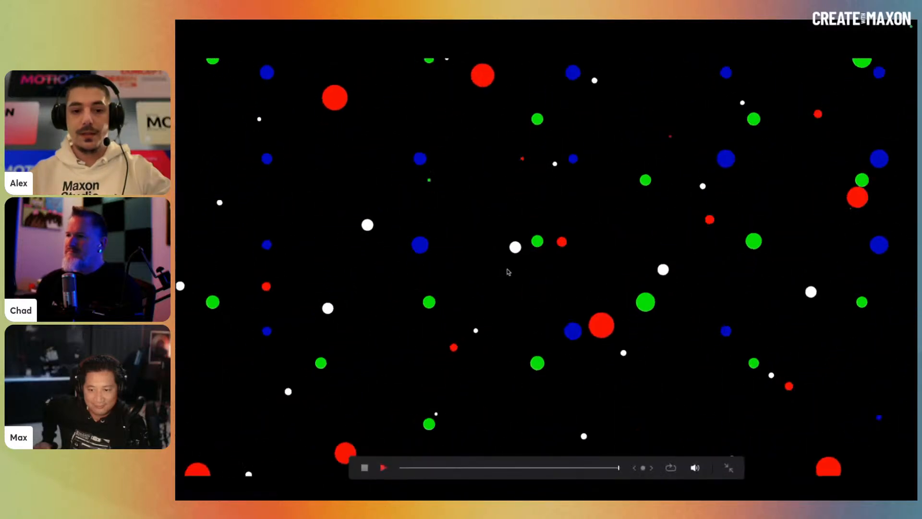
key("Escape")
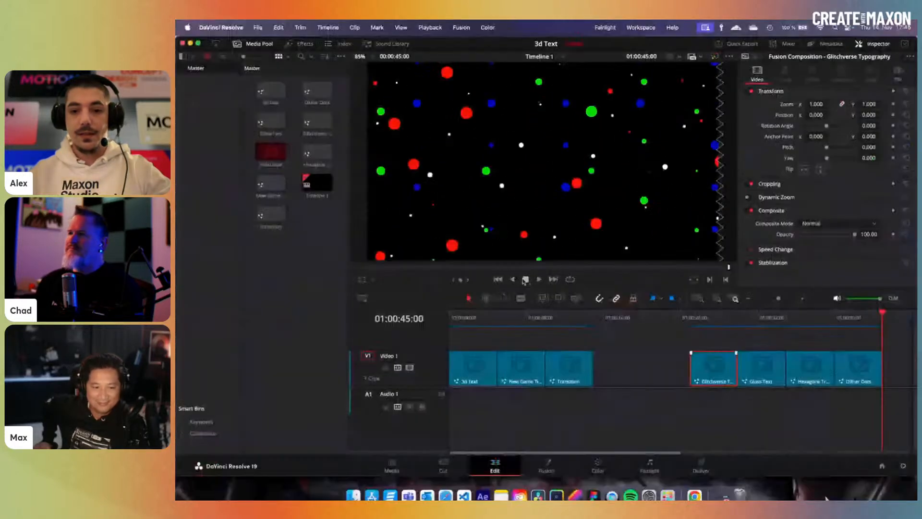
- Scrub and play through the NEW GAME clip from about ten seconds in
left_click(520, 317)
left_click_drag(520, 321, 547, 320)
key("space")
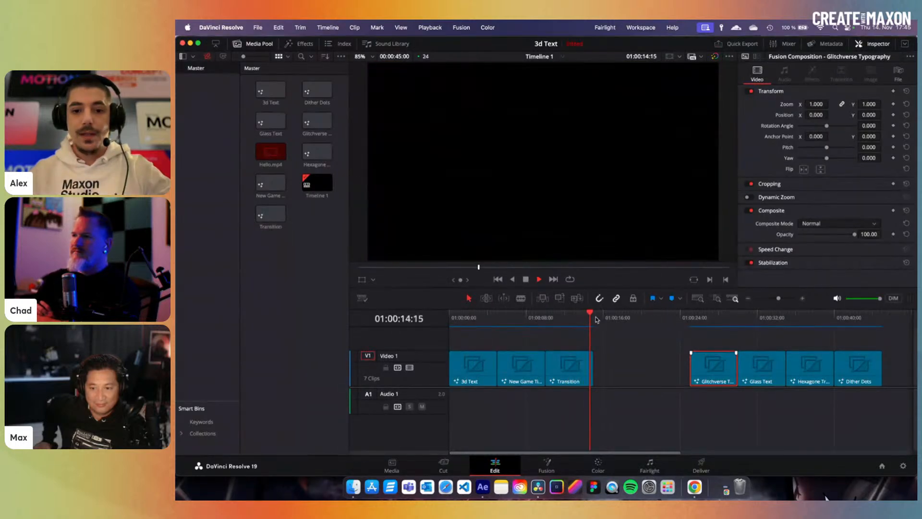
key("space")
- Open the MAXON clip at 01:00:27:07 in Fusion and select GlitchverseTypography1
left_click(712, 322)
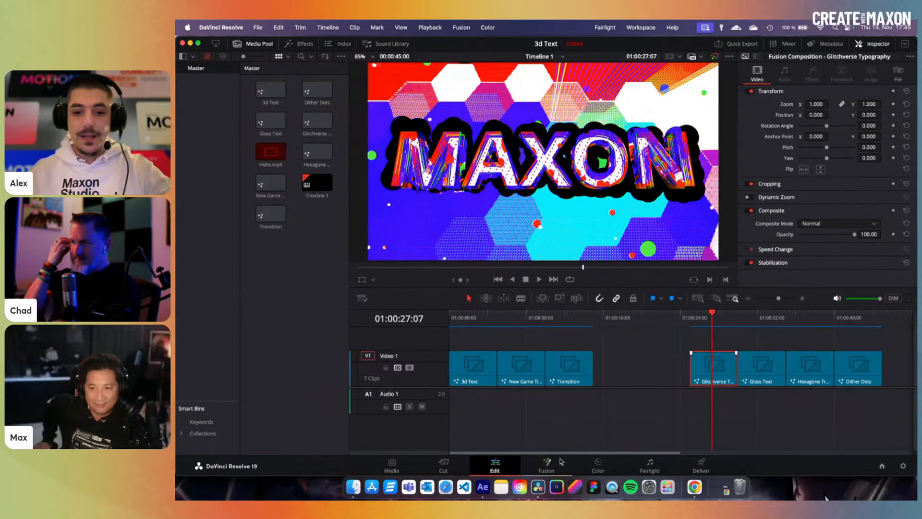
left_click(546, 465)
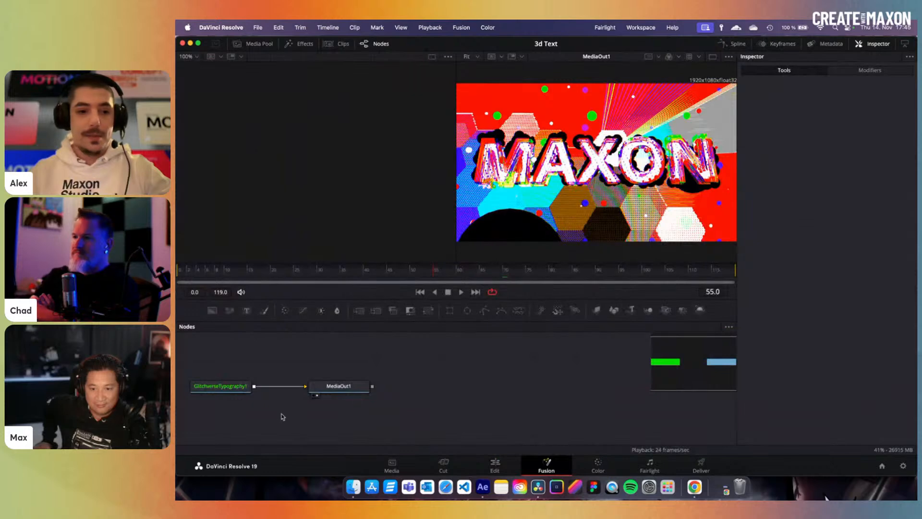
scroll(315, 405, "left", 5)
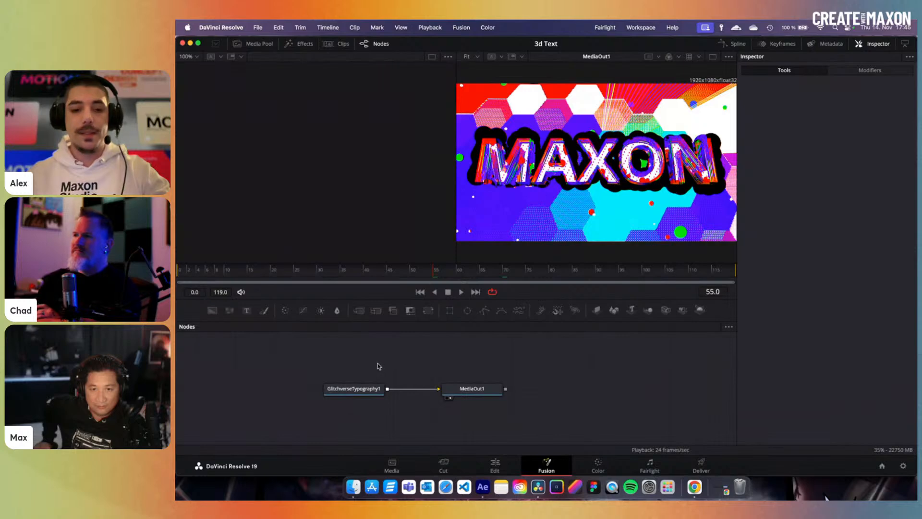
left_click(365, 389)
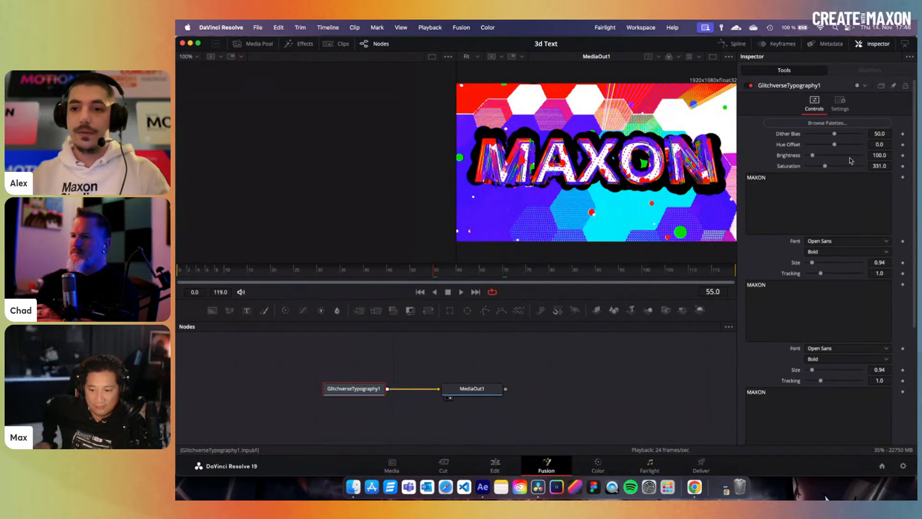
- Try the GameBoyPocket palette, then apply the VGA2Bit palette to the title
left_click(826, 123)
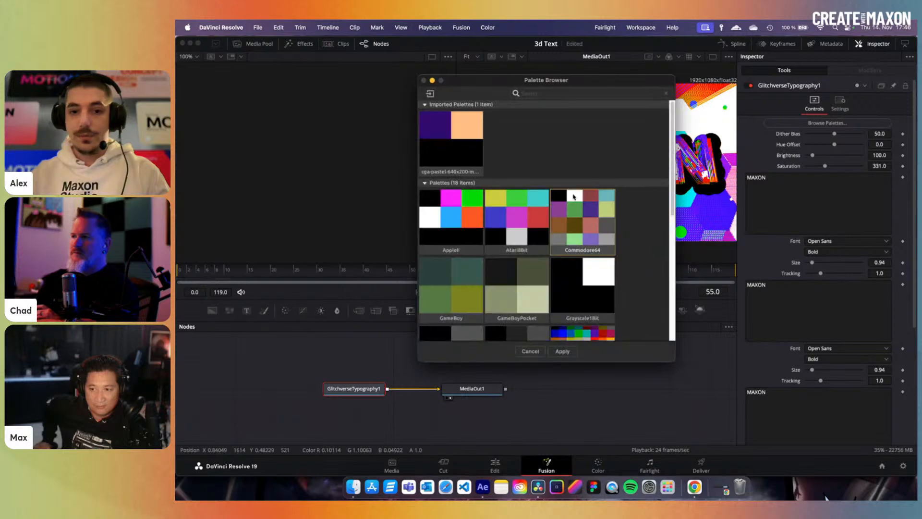
left_click_drag(582, 81, 371, 102)
left_click(306, 310)
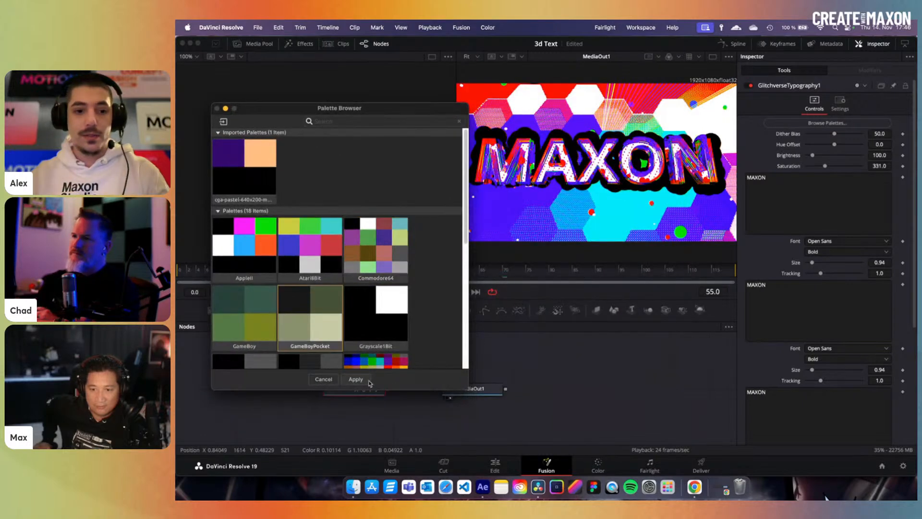
left_click(352, 375)
left_click(827, 123)
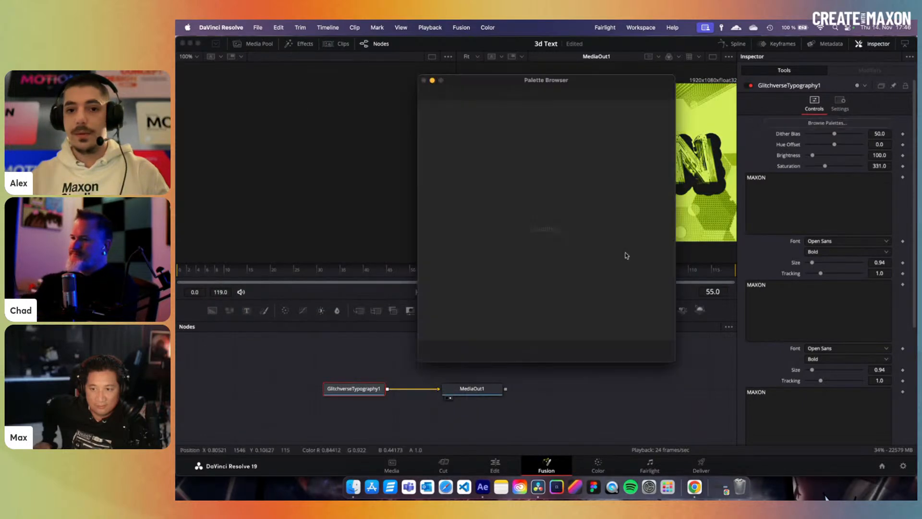
scroll(519, 242, "down", 5)
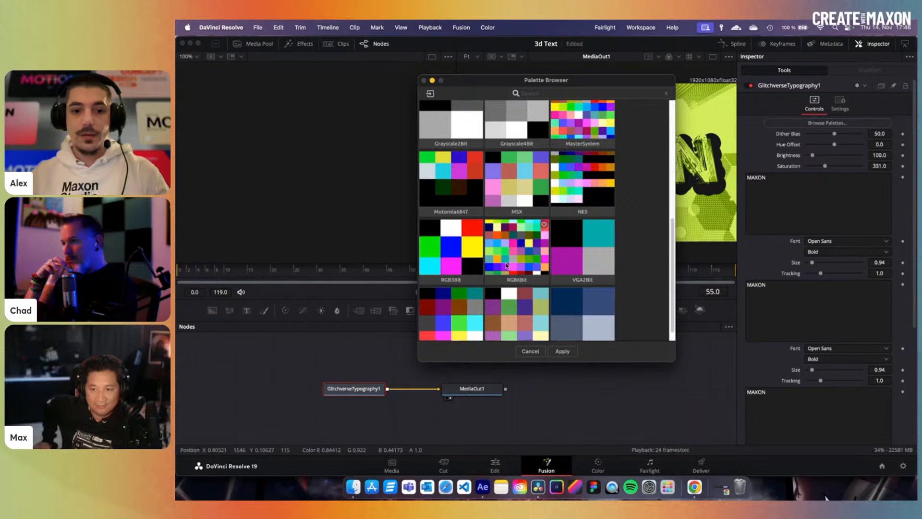
left_click(581, 259)
left_click(562, 351)
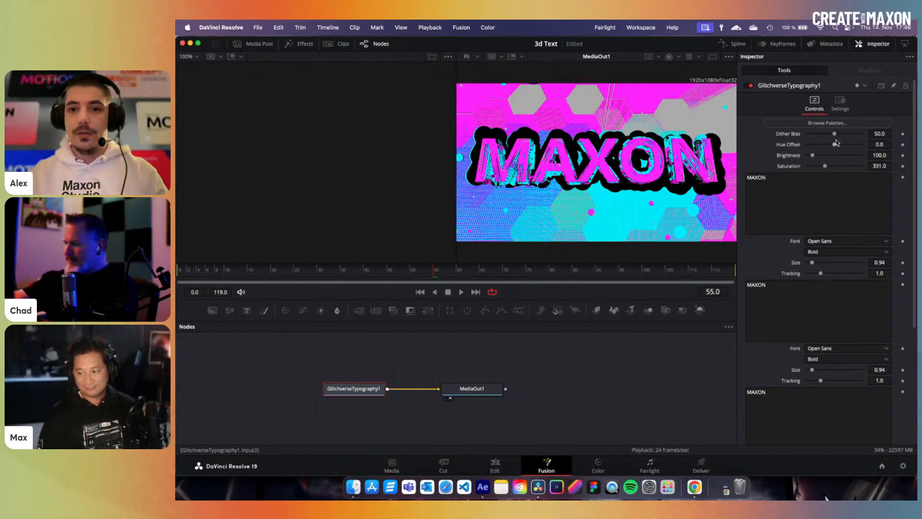
- Set Dither Bias to 55.1 and Brightness to 118
left_click_drag(834, 135, 838, 135)
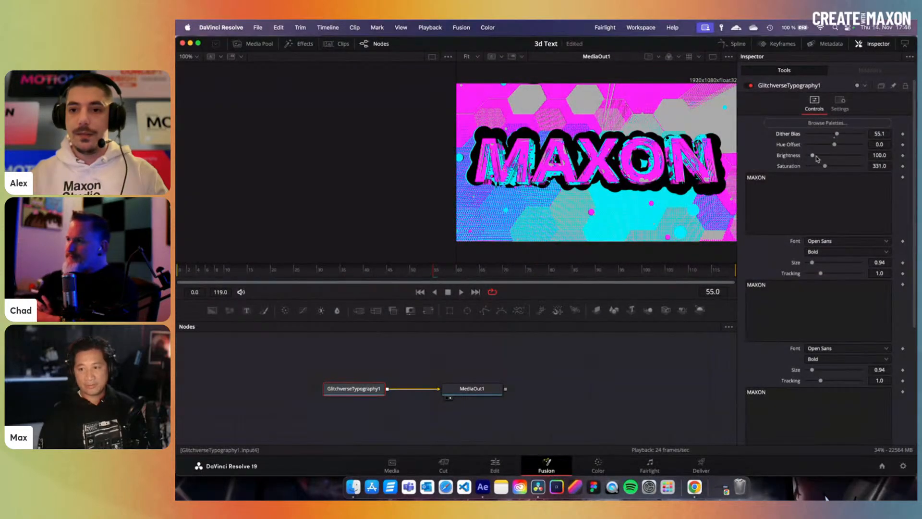
left_click_drag(815, 157, 748, 171)
left_click(777, 179)
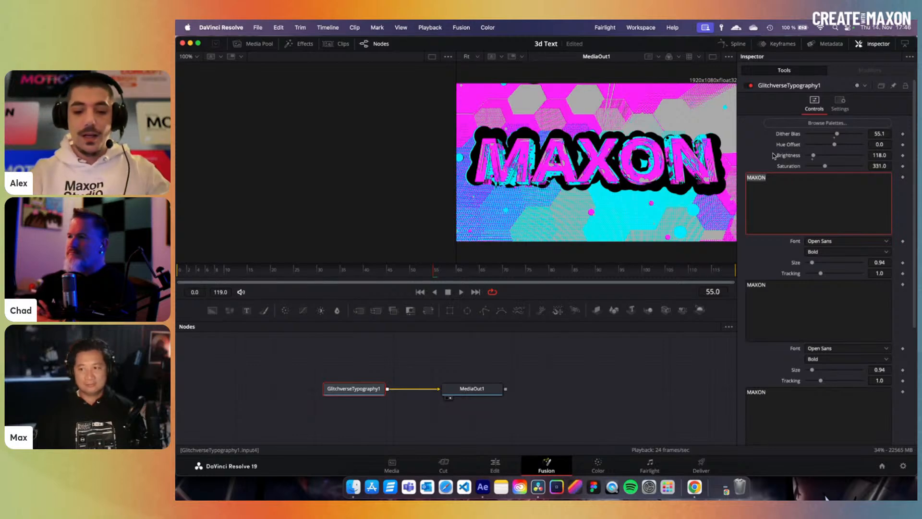
- Type MAX & CHAD into the first title line and paste it into the second and third
type("MAX &")
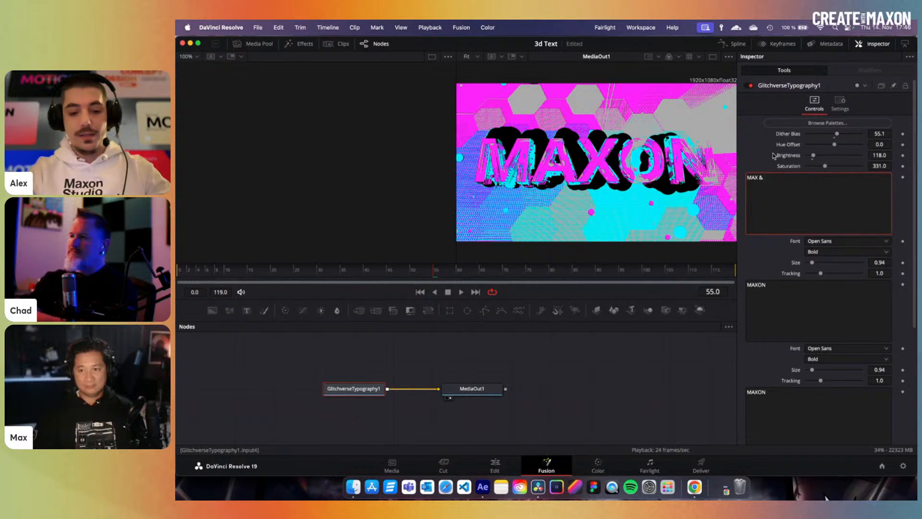
type(" CHAD")
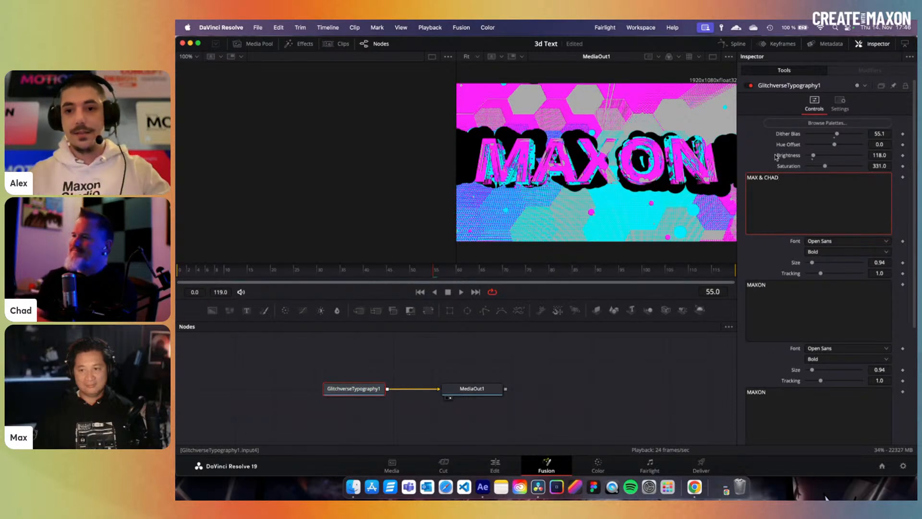
key("super+a")
key("super+c")
left_click(794, 294)
key("super+a")
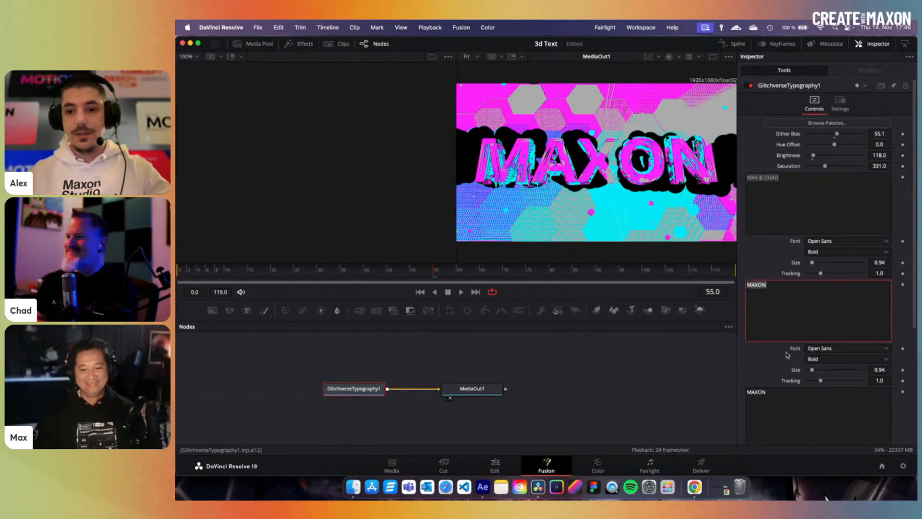
key("super+v")
left_click(776, 398)
key("super+a")
key("super+v")
- Paste MAX & CHAD into the remaining line, preview the new title, and return to Edit
scroll(777, 387, "down", 2)
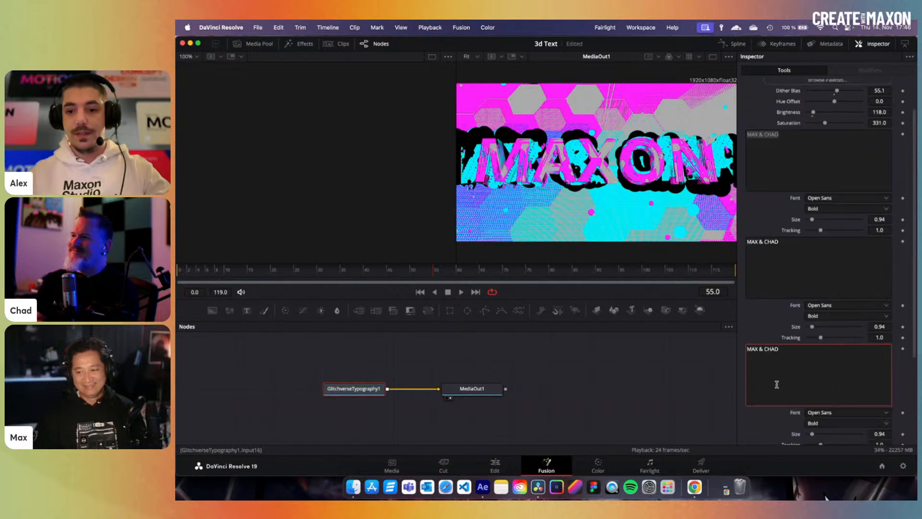
scroll(776, 385, "down", 4)
left_click(777, 382)
key("super+a")
key("super+v")
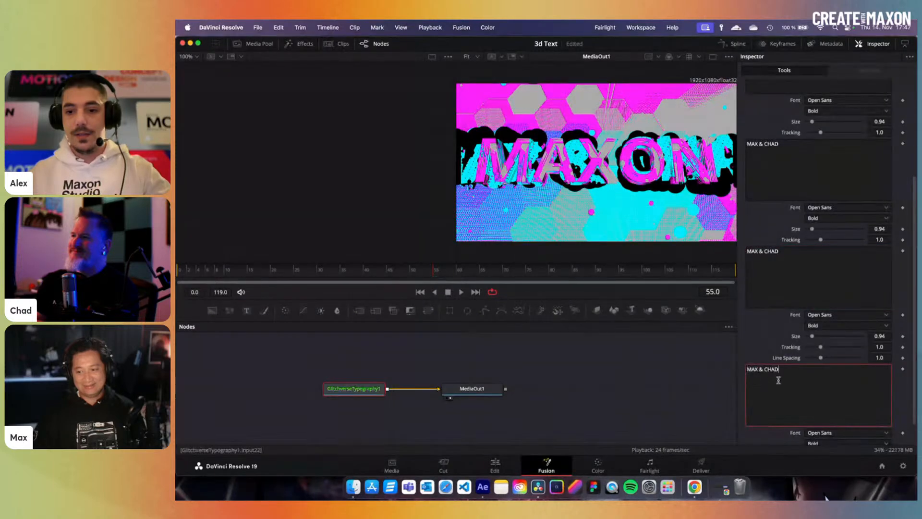
scroll(803, 389, "down", 2)
scroll(794, 391, "up", 1)
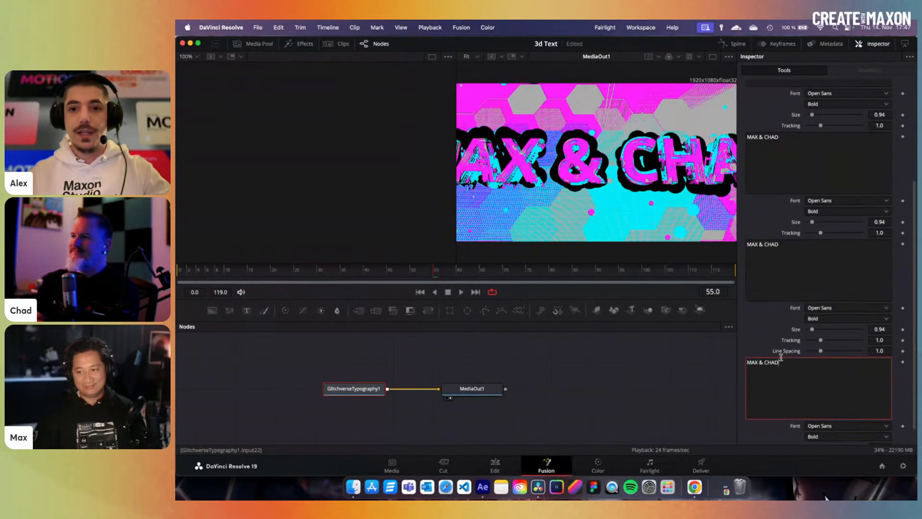
left_click_drag(408, 271, 349, 280)
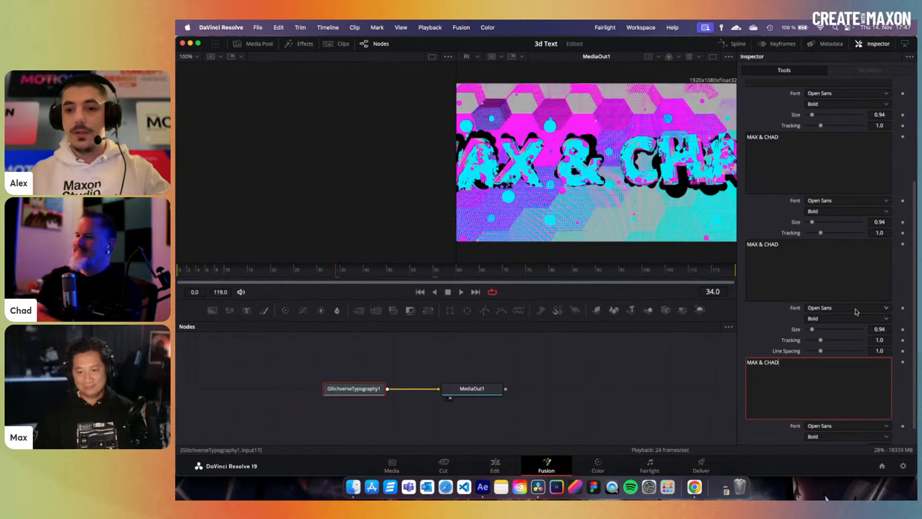
scroll(844, 359, "up", 3)
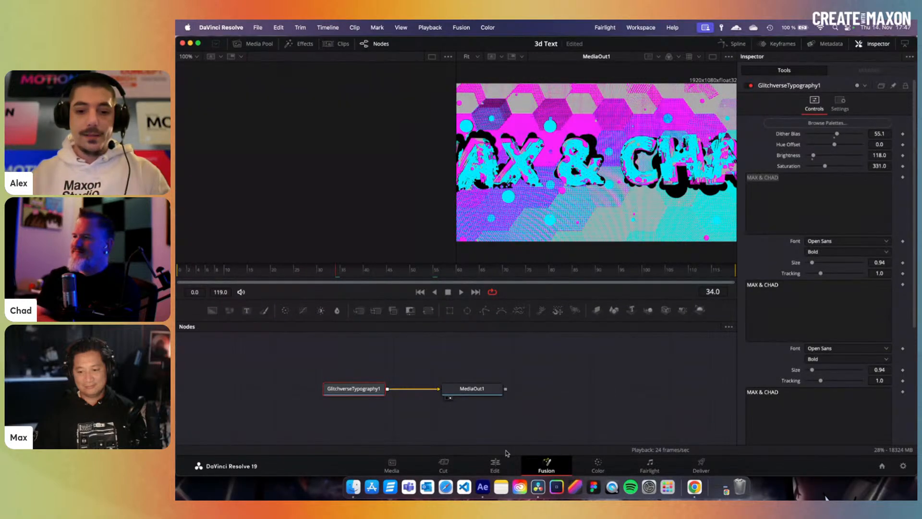
left_click(495, 464)
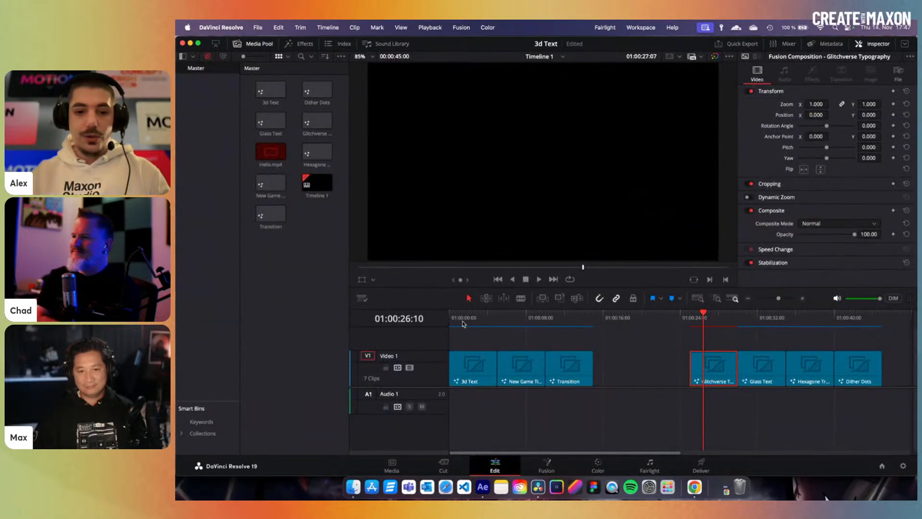
- Open the 3d Text clip from the timeline start in Fusion and frame its DText node group
left_click(464, 322)
left_click(473, 368)
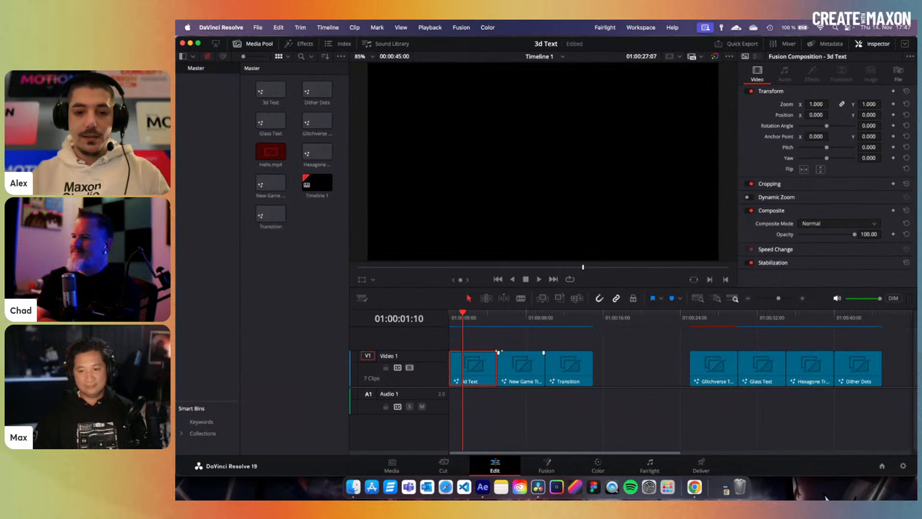
left_click(557, 461)
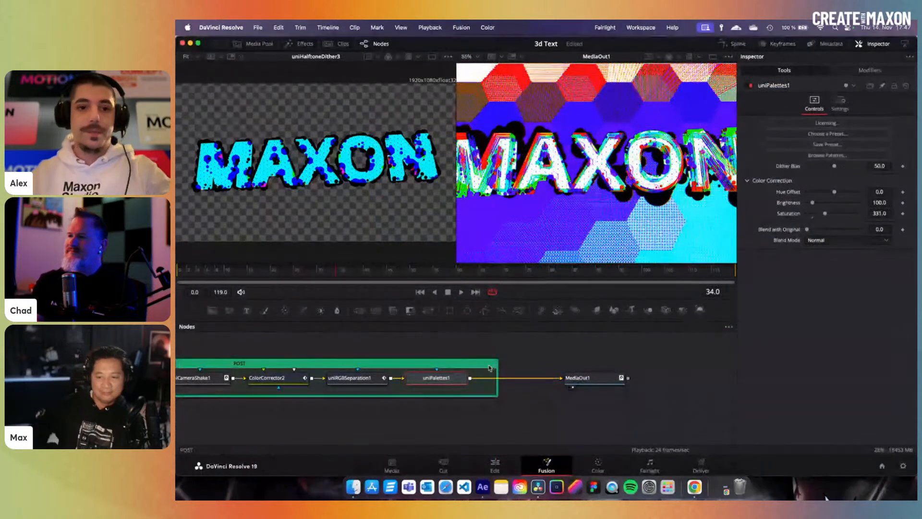
scroll(483, 375, "left", 2)
scroll(497, 366, "left", 5)
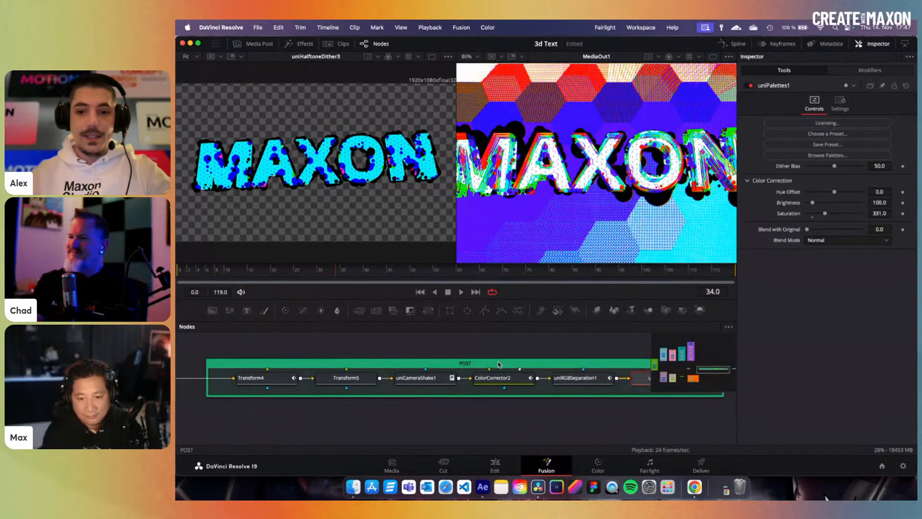
scroll(340, 377, "down", 5)
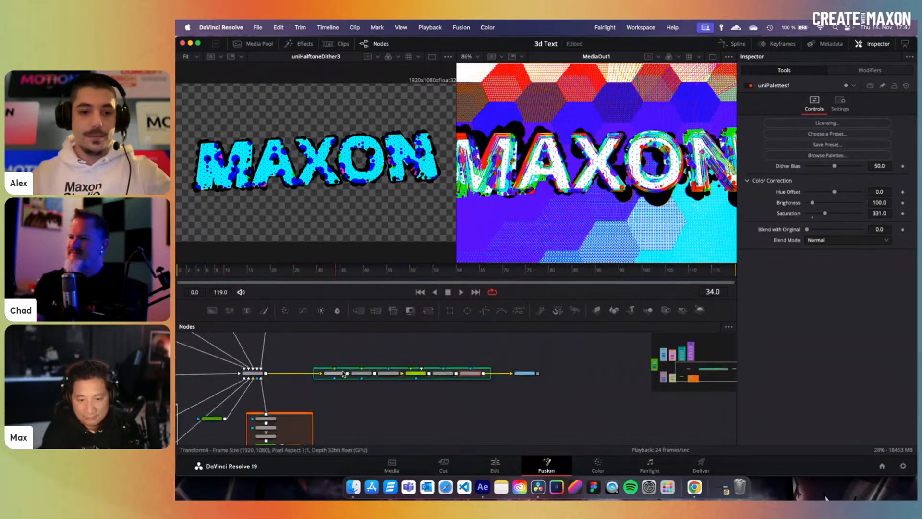
scroll(257, 403, "left", 5)
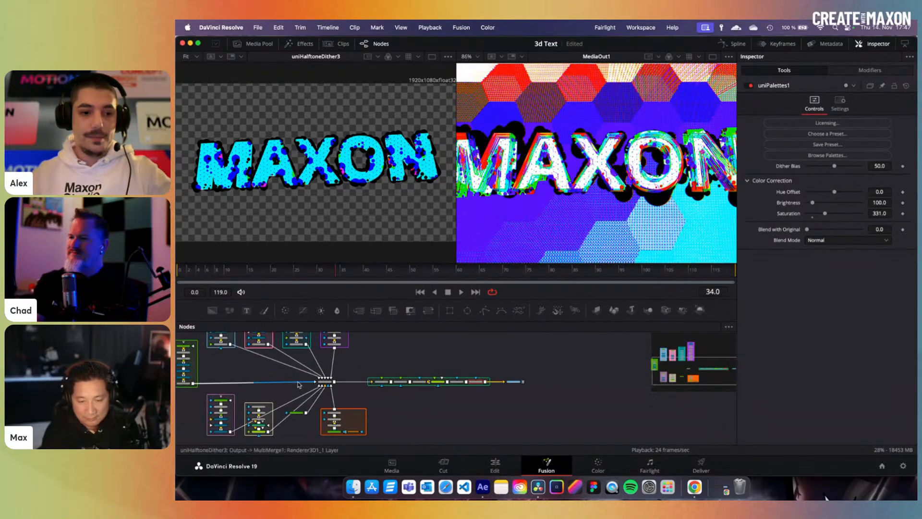
scroll(332, 424, "up", 3)
scroll(332, 424, "up", 4)
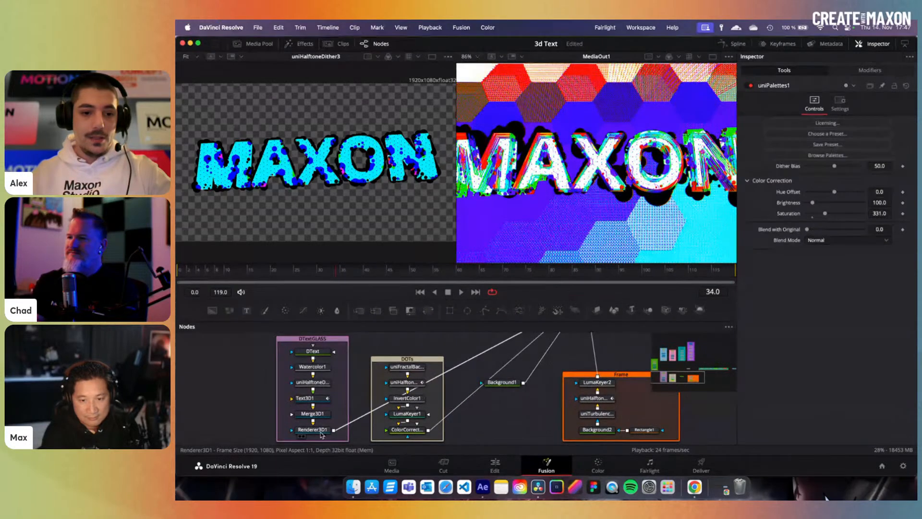
- Preview the glass text's renderer, materials, halftone dither and 3D text nodes in the viewer
left_click(320, 429)
key("1")
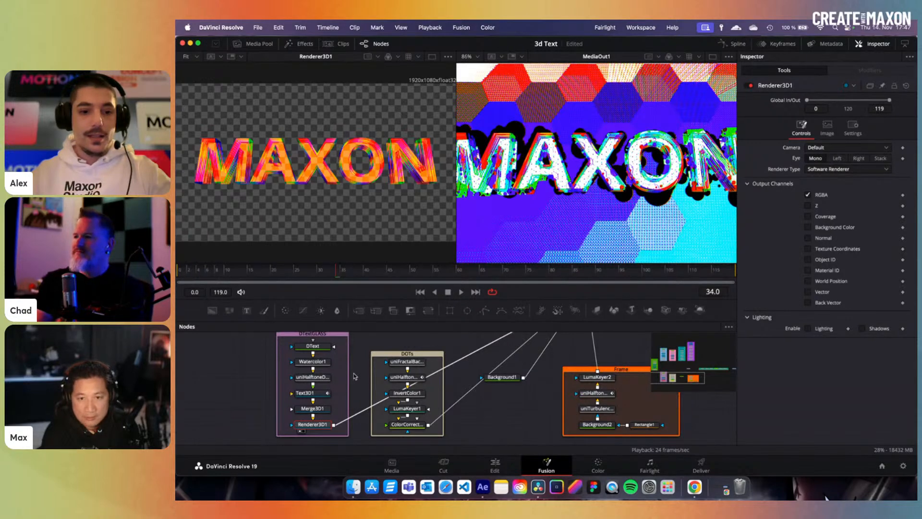
left_click(305, 392)
scroll(860, 268, "down", 5)
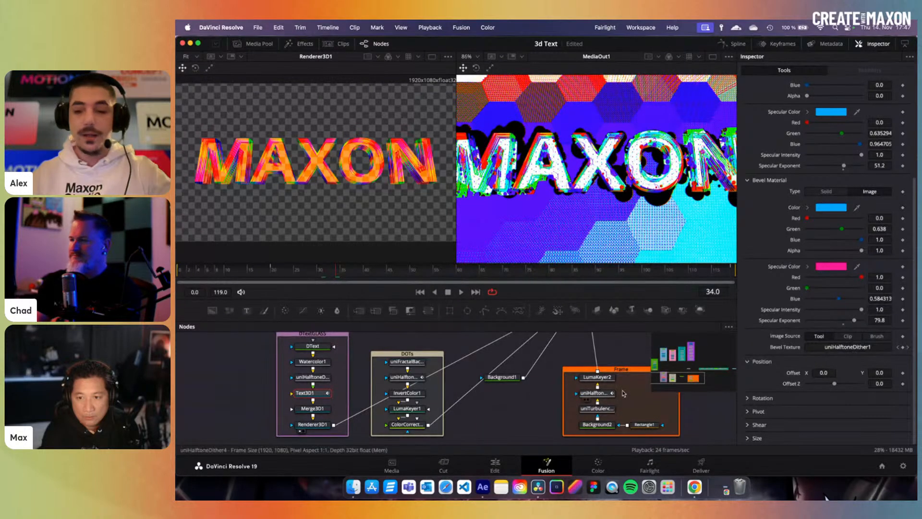
left_click(321, 379)
key("1")
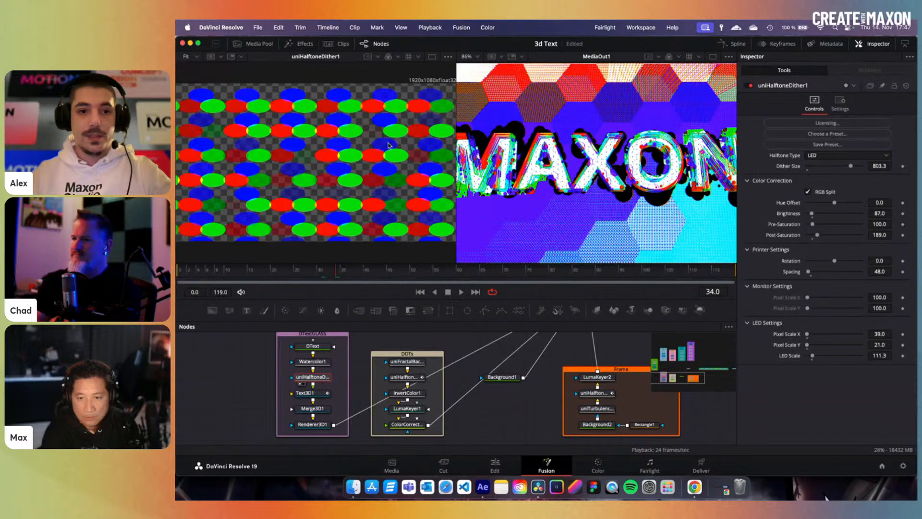
left_click(325, 398)
key("1")
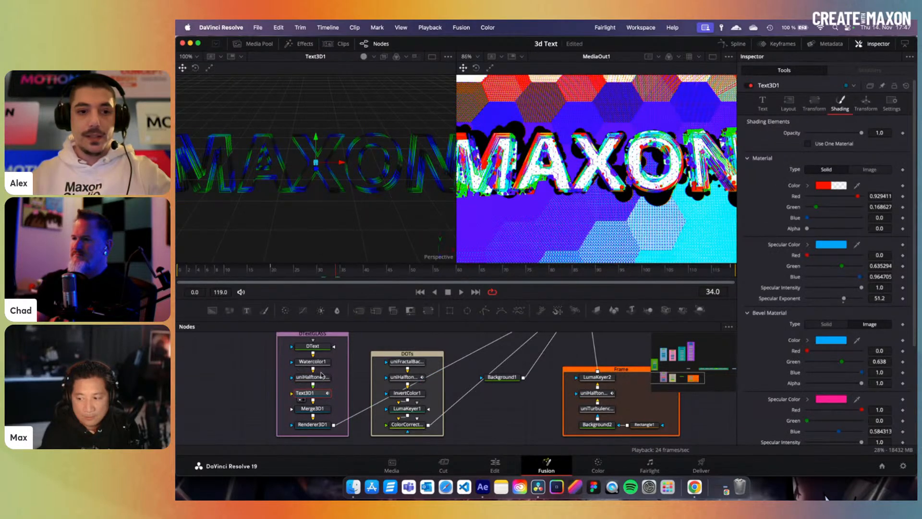
- Set uniHalftoneDither1 to Dither Size 740.4, Spacing 209.3 and LED Scale 165.9
left_click(321, 378)
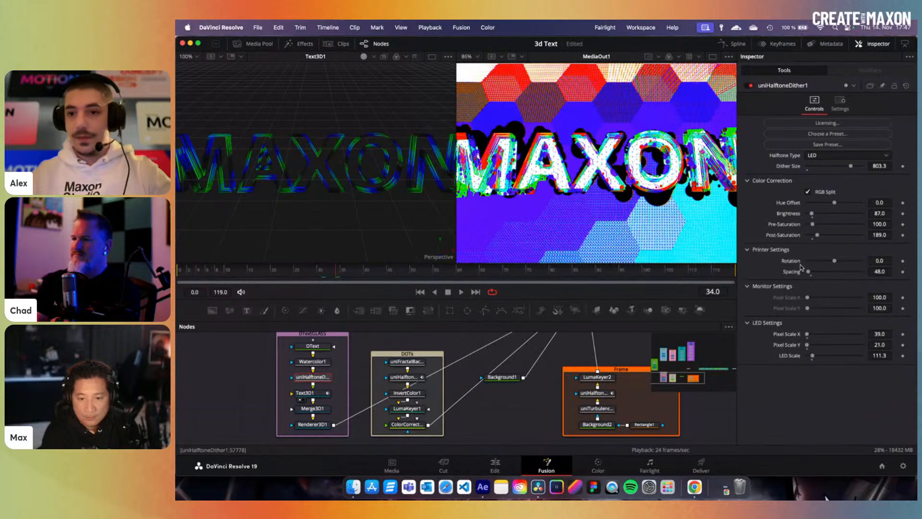
mouse_move(857, 170)
left_mouse_down()
mouse_move(840, 172)
mouse_move(849, 172)
left_mouse_up()
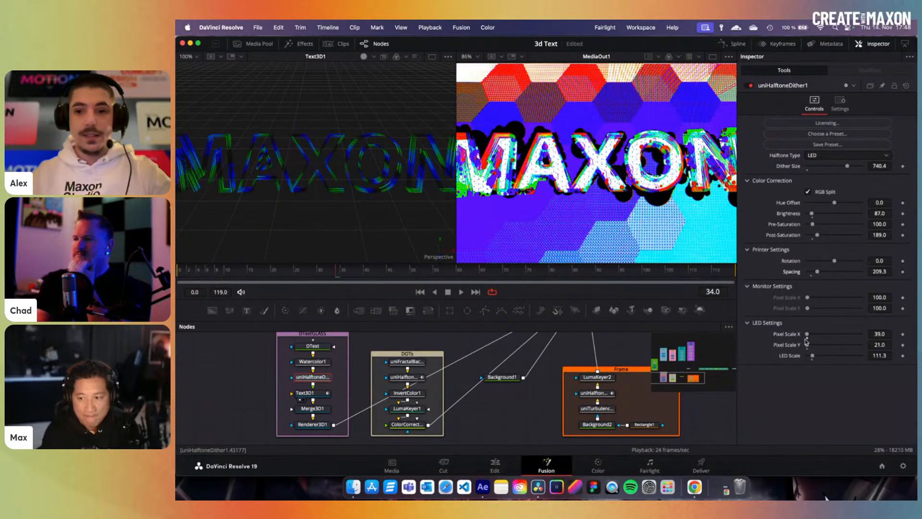
mouse_move(813, 356)
left_mouse_down()
mouse_move(824, 359)
mouse_move(817, 363)
left_mouse_up()
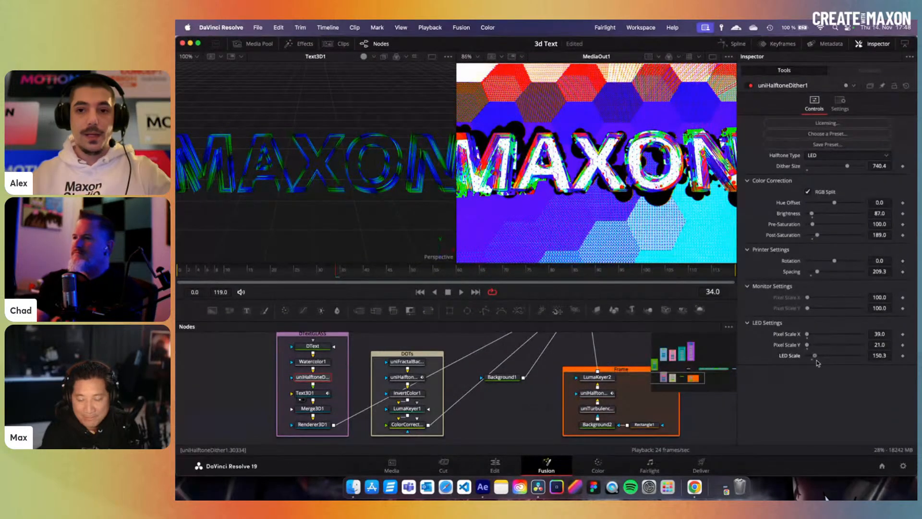
left_click_drag(817, 363, 818, 364)
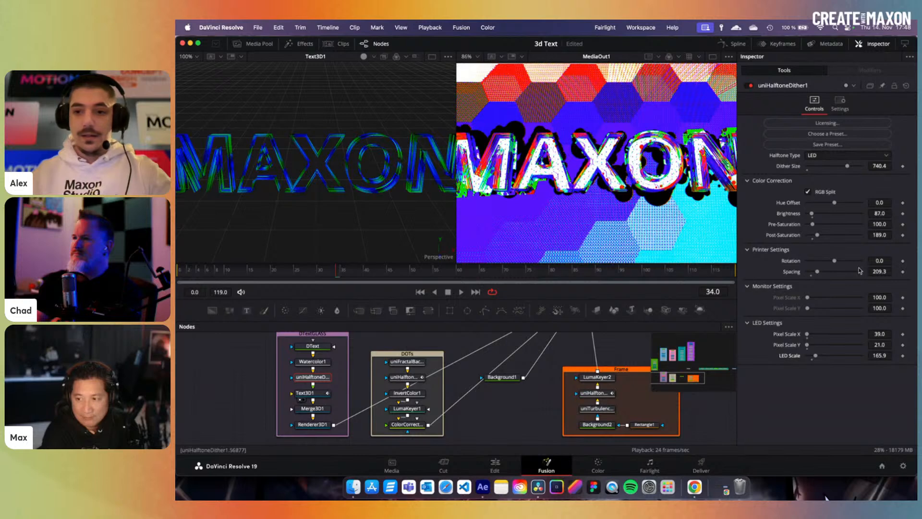
left_click(312, 424)
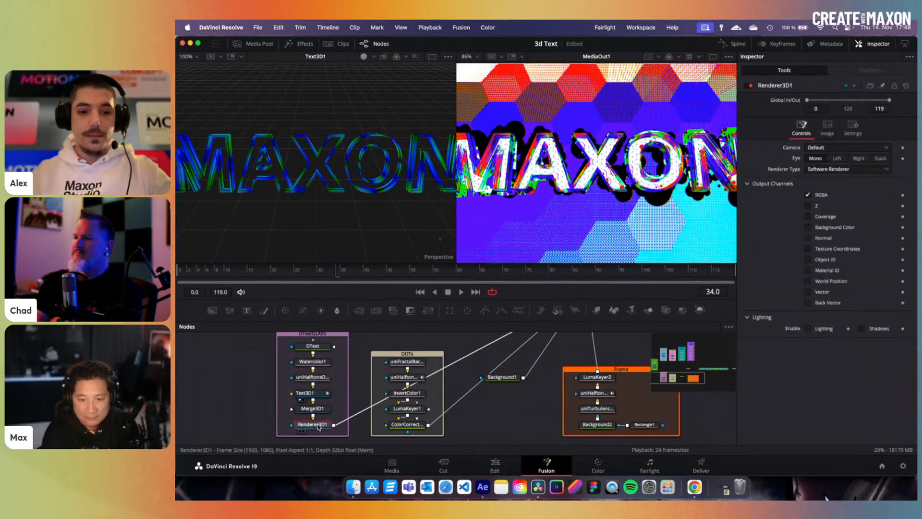
- View the glass text, then preview ColorCorrector1, uniHalftoneDither2 and uniFractalBackground1 in DOTs
key("1")
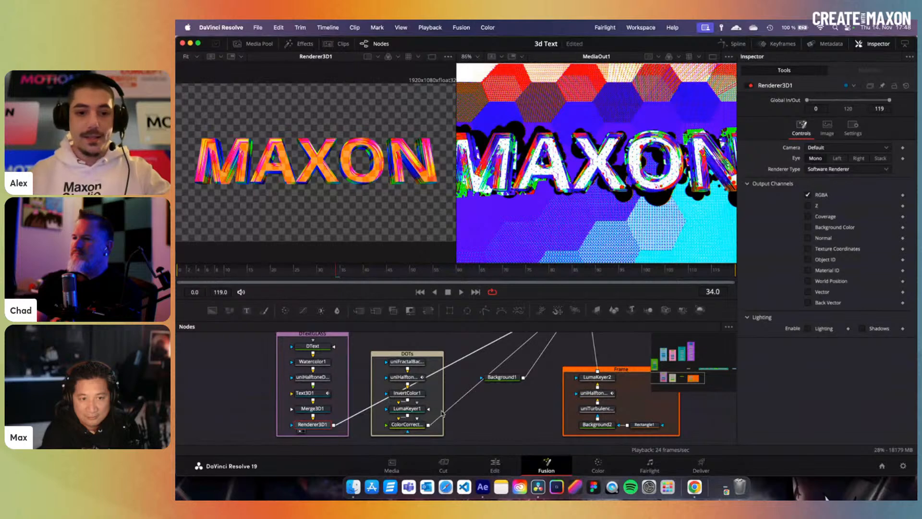
left_click(411, 425)
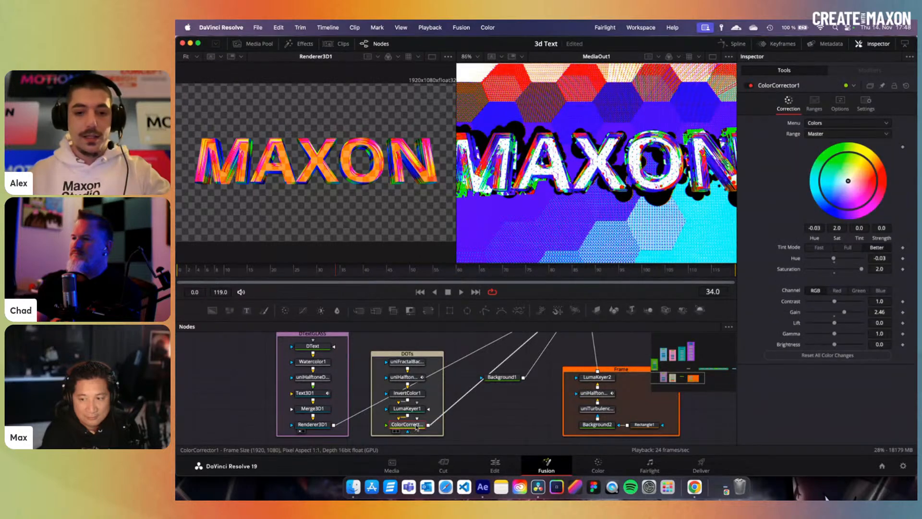
key("1")
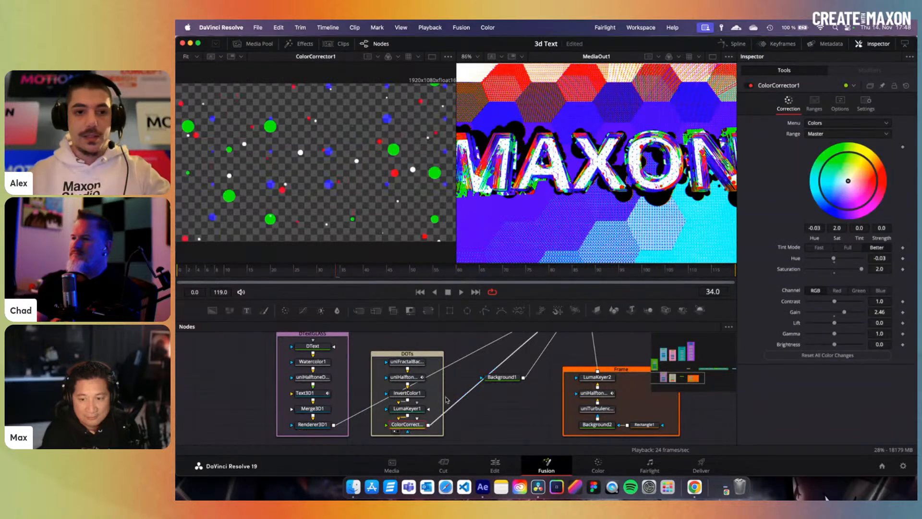
left_click(405, 376)
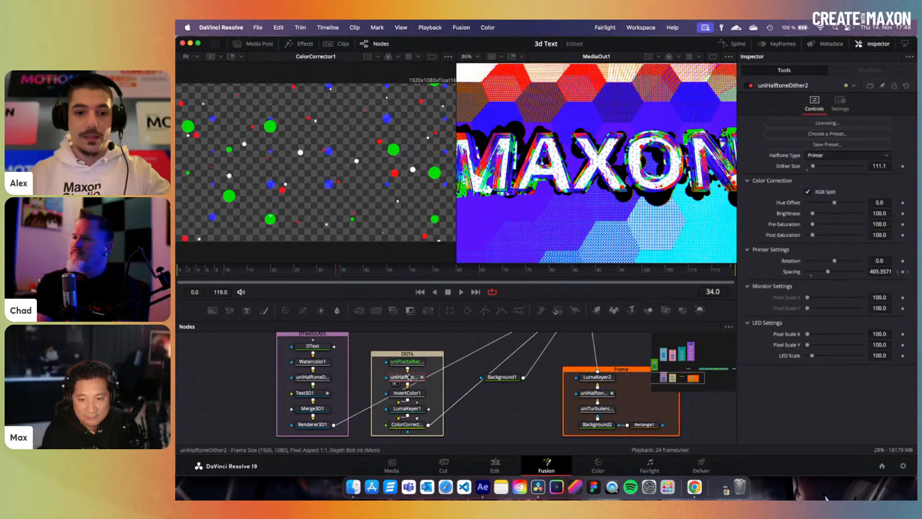
key("1")
left_click(407, 361)
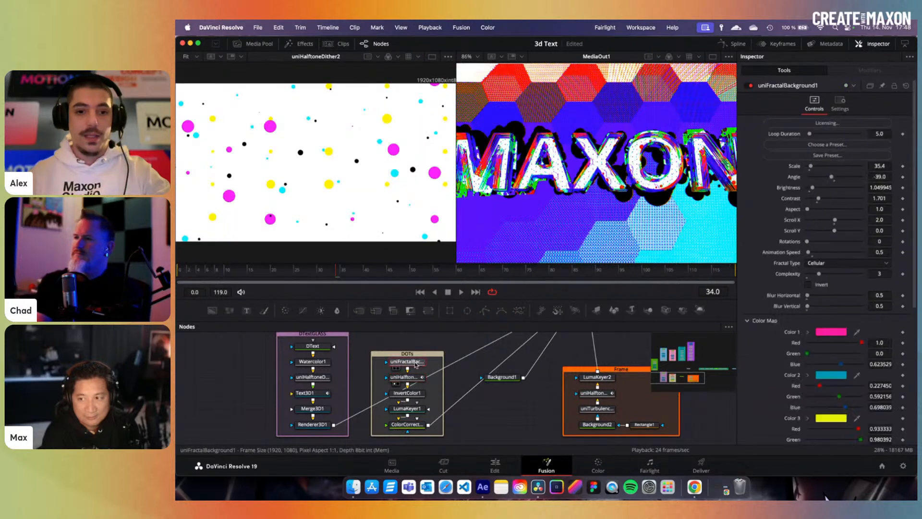
key("1")
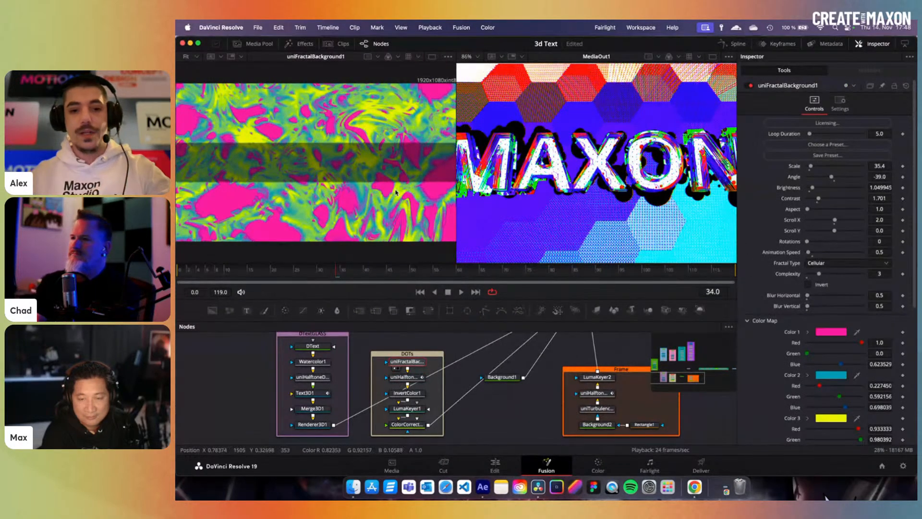
- Recheck the halftone dots at frame 35, then preview the colour-corrected dots from ColorCorrector1
left_click(411, 378)
key("1")
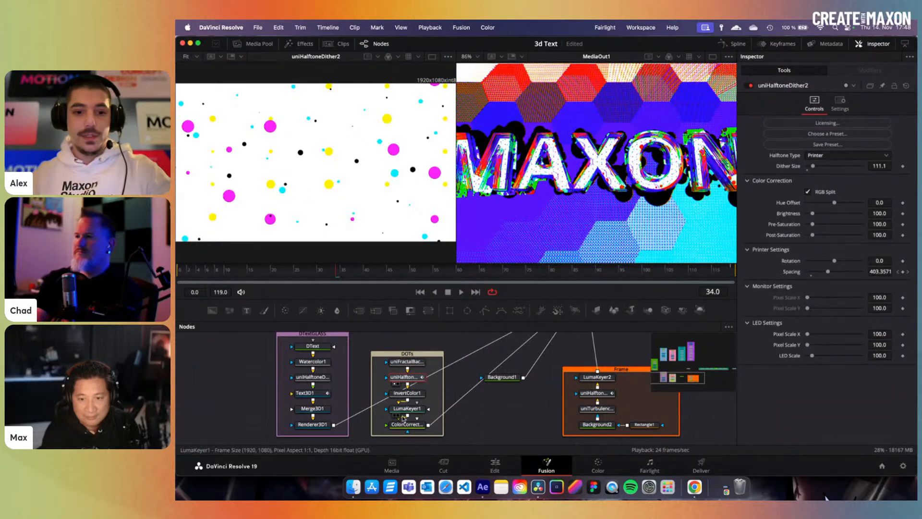
left_click_drag(373, 271, 342, 275)
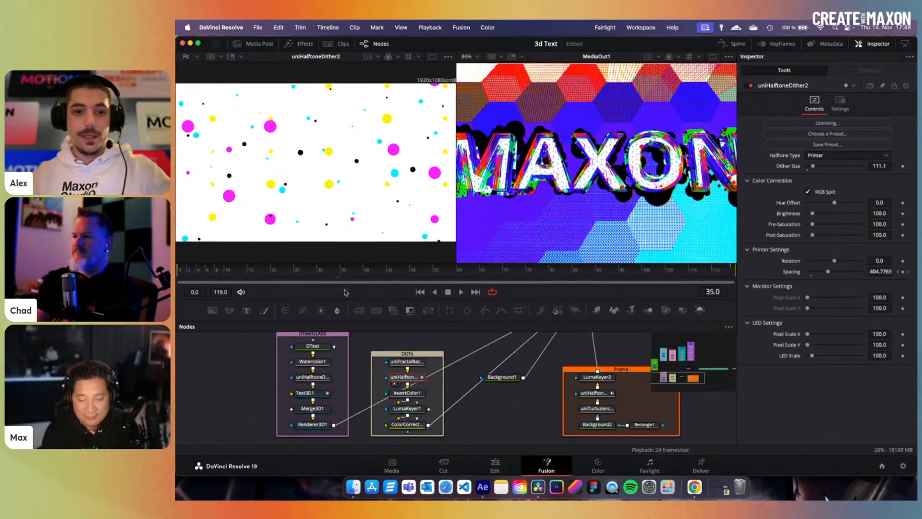
left_click(407, 425)
key("1")
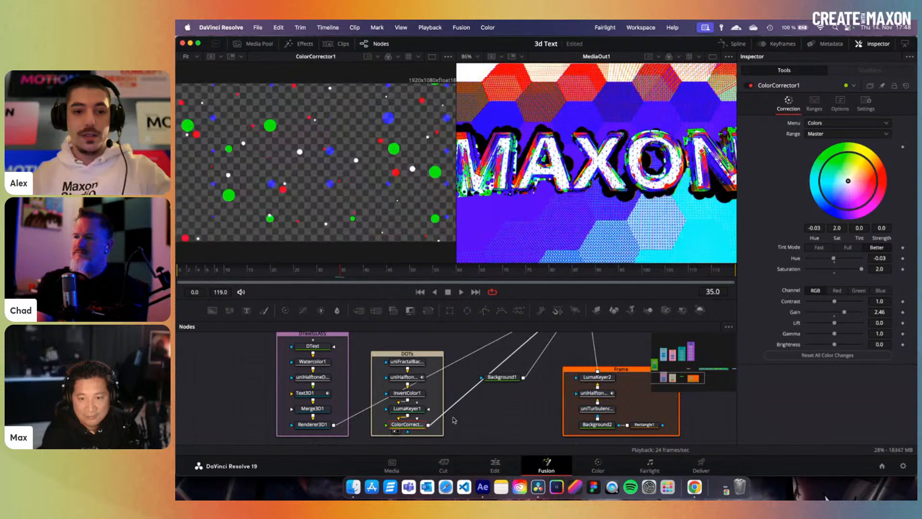
left_click_drag(342, 273, 358, 273)
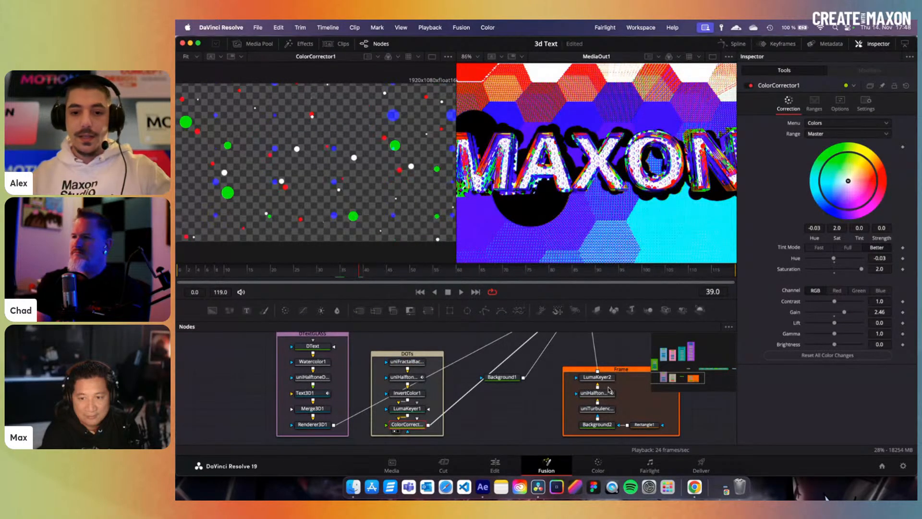
- At frame 91, open Background2 in the Frame group and preview LumaKeyer2's output
scroll(513, 377, "up", 5)
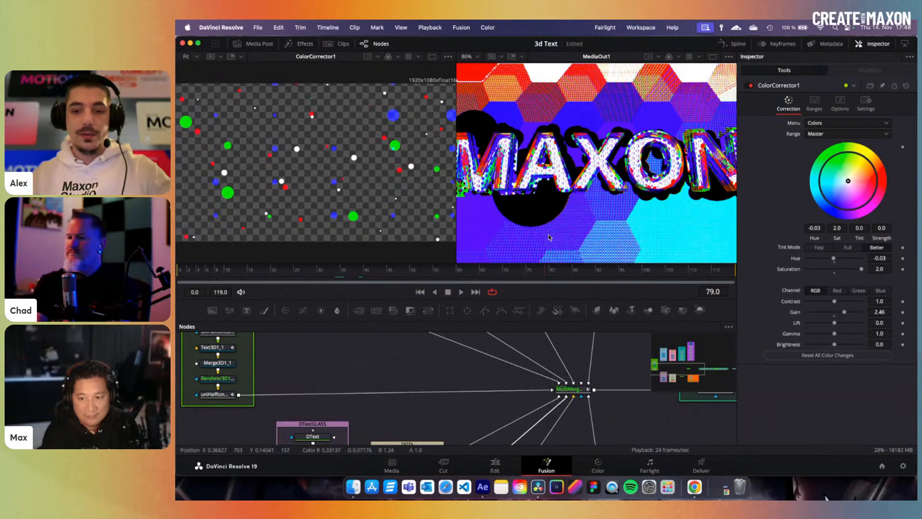
scroll(528, 412, "down", 4)
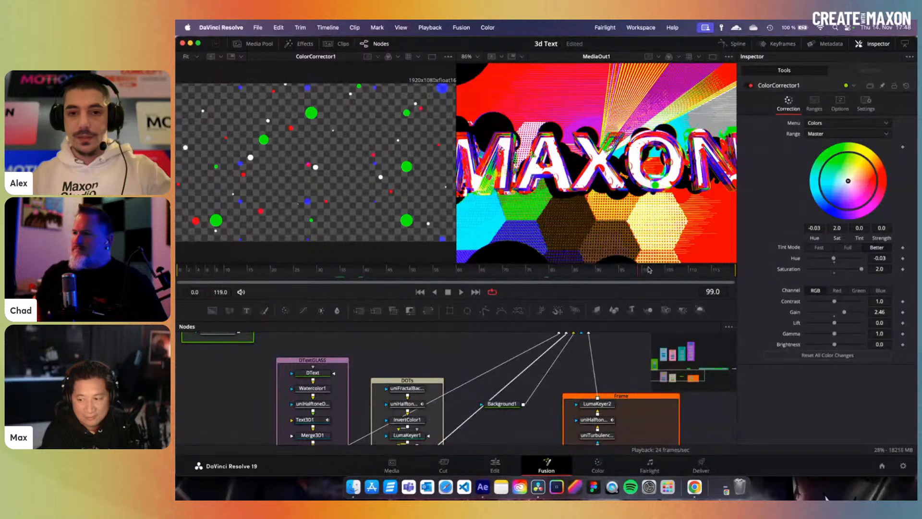
left_click(604, 271)
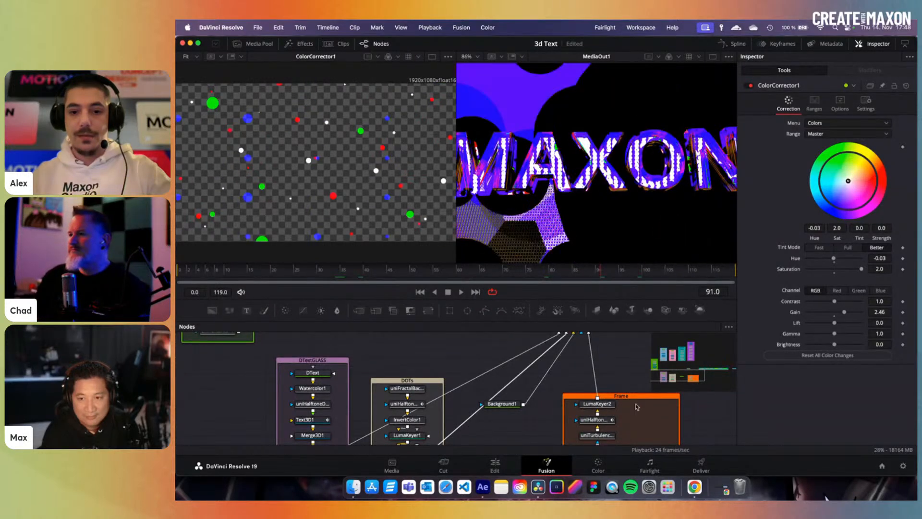
scroll(636, 408, "down", 2)
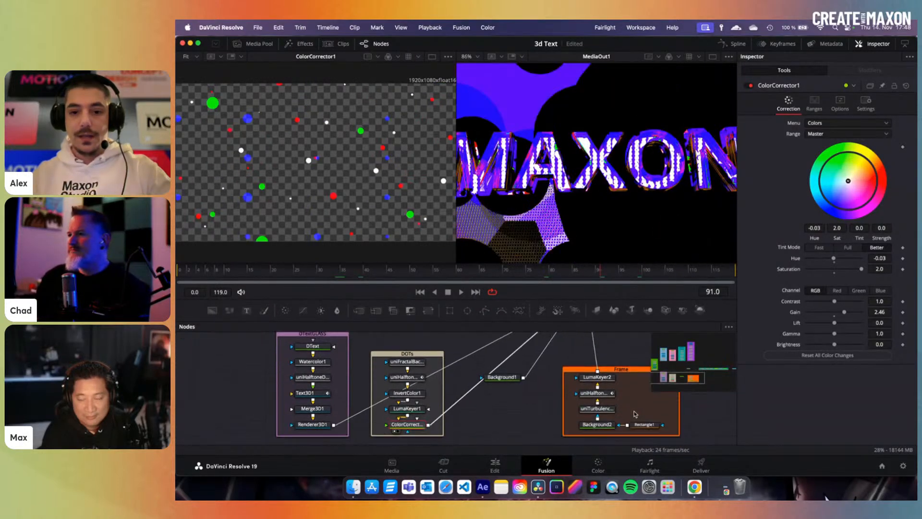
left_click(603, 425)
left_click(605, 378)
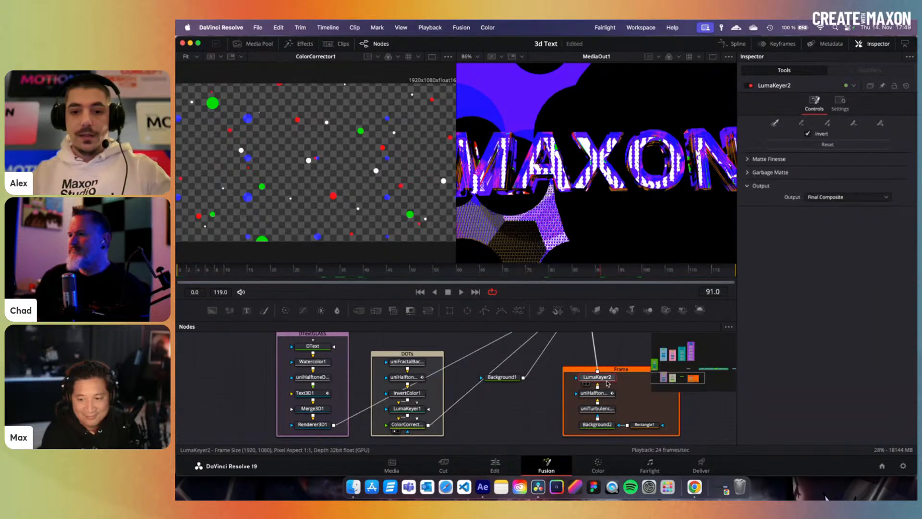
key("1")
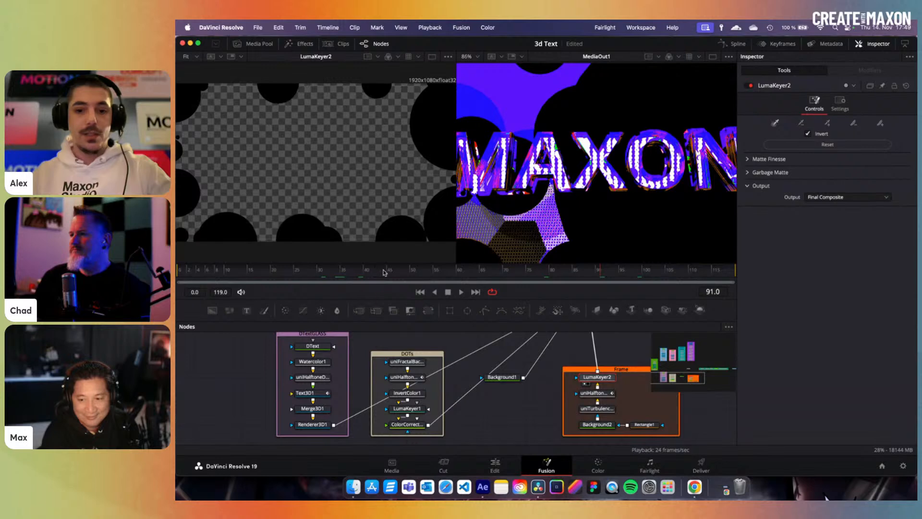
- Compare the Background2 preview with LumaKeyer2, ending on the luma-keyed black blob mask
left_click(606, 427)
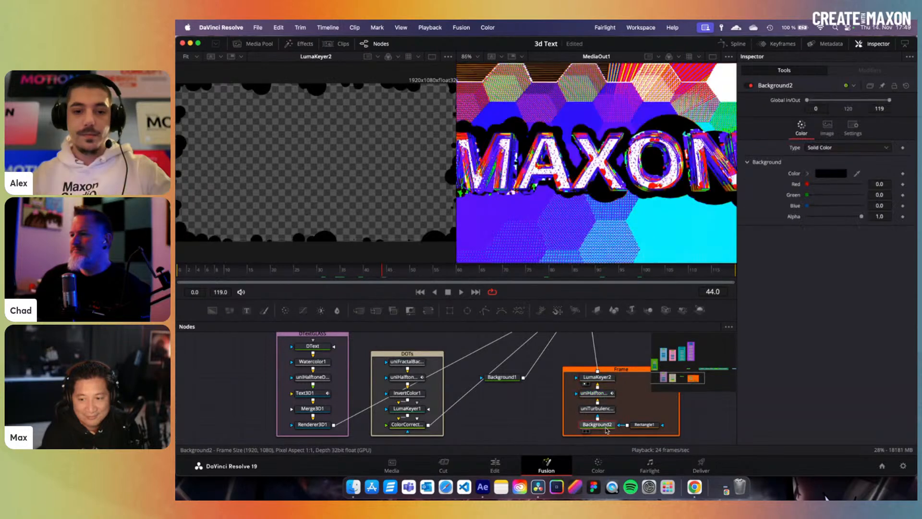
key("1")
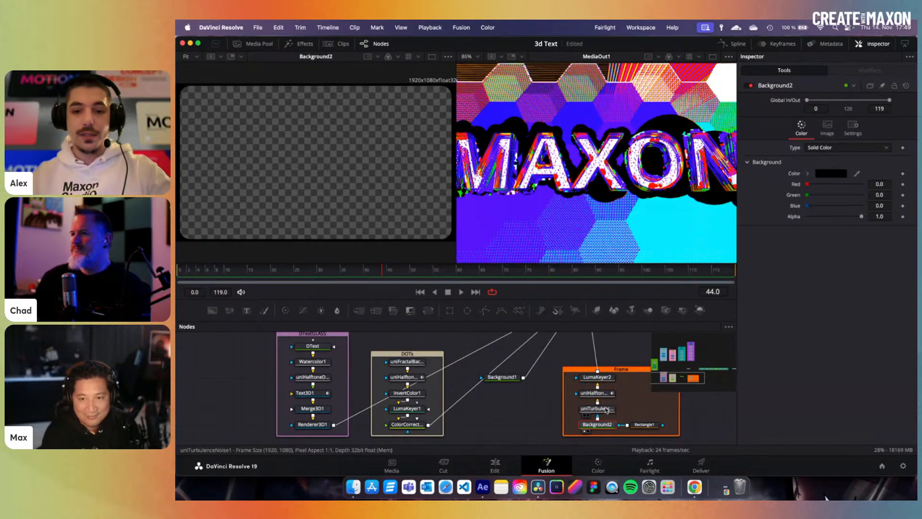
left_click(600, 378)
key("1")
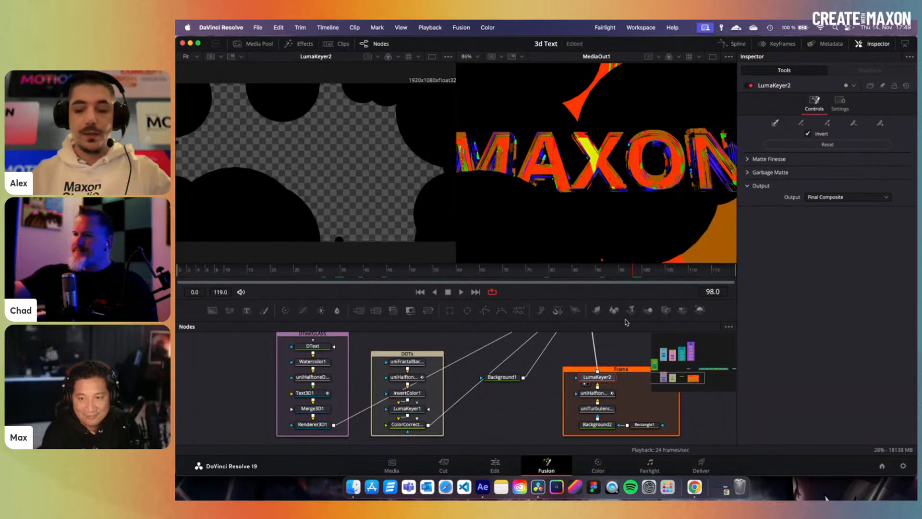
scroll(365, 381, "up", 5)
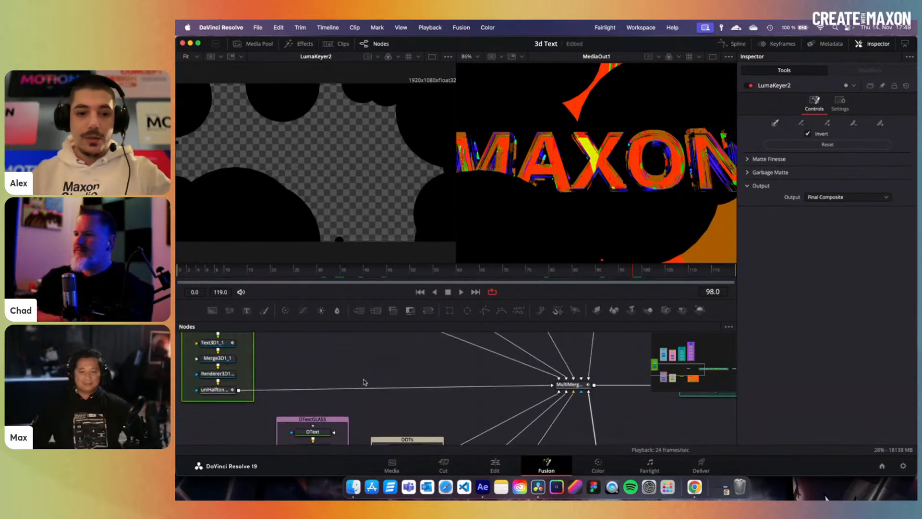
- Preview uniHalftoneDither3's red halftone MAXON text at frames 83, 49 and 59
scroll(364, 381, "up", 4)
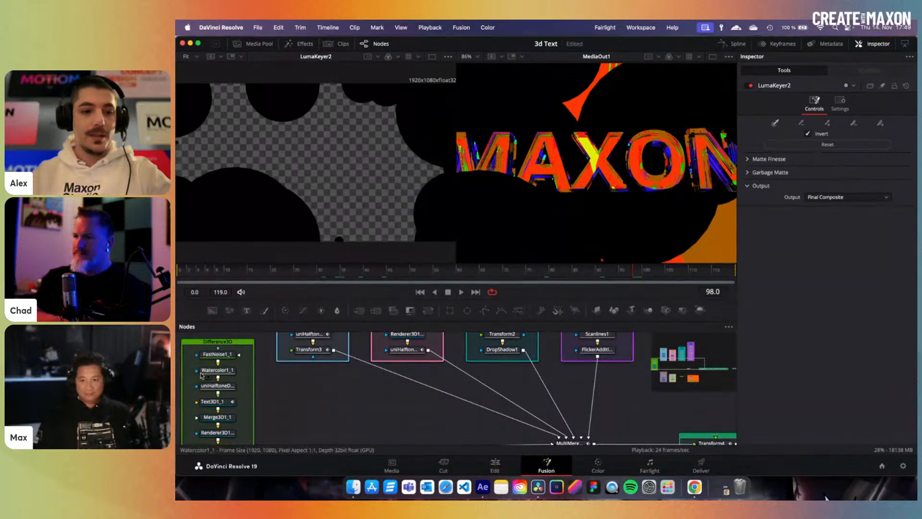
scroll(218, 378, "down", 1)
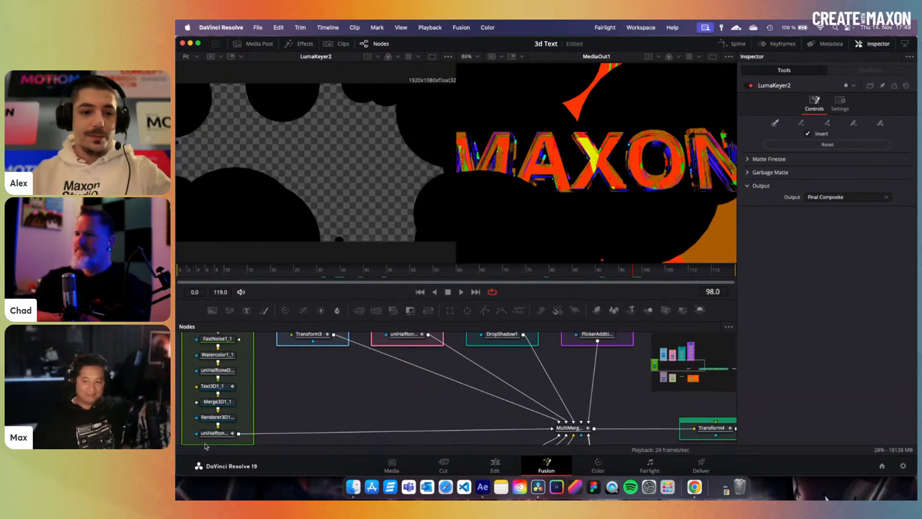
left_click(217, 434)
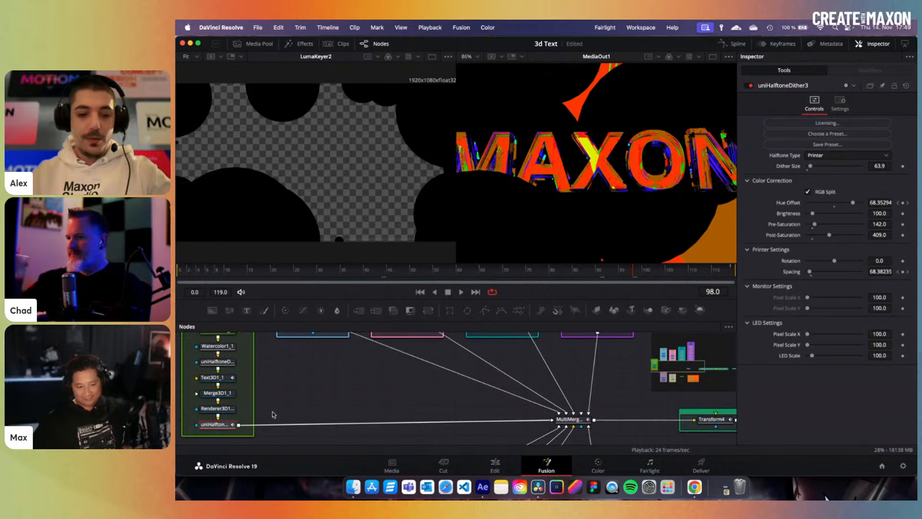
key("1")
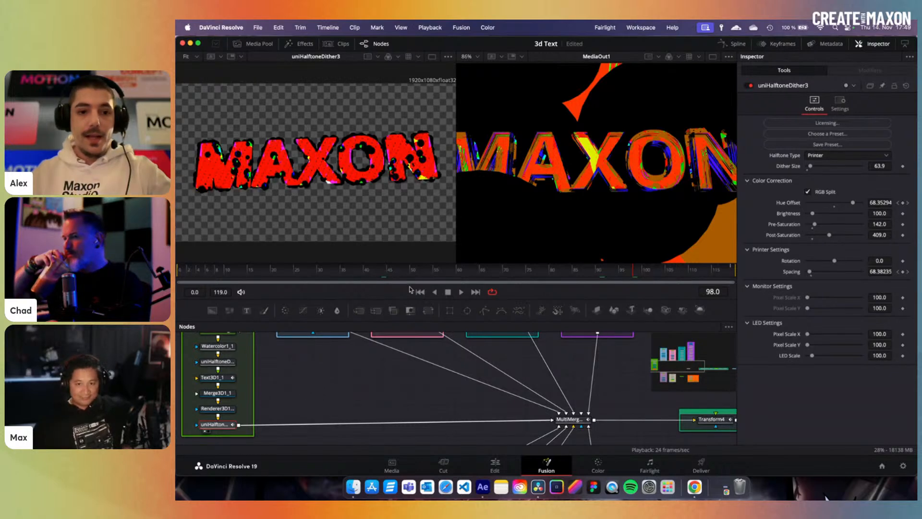
left_click(569, 271)
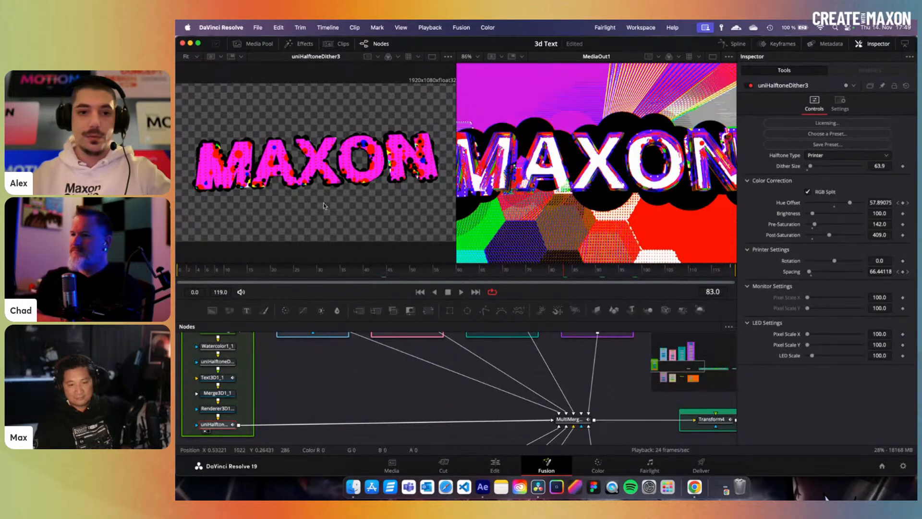
left_click(408, 271)
left_click(452, 272)
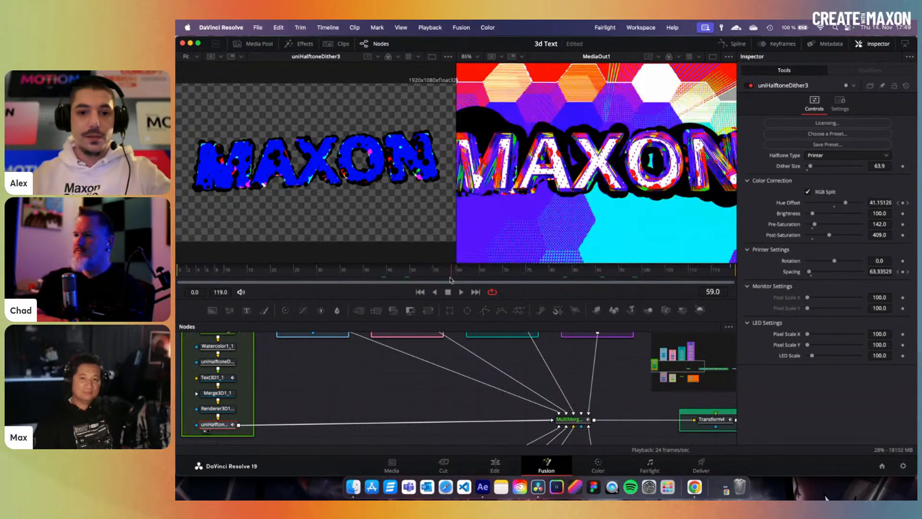
- Preview the Transform3 node's black blob output
scroll(369, 376, "up", 2)
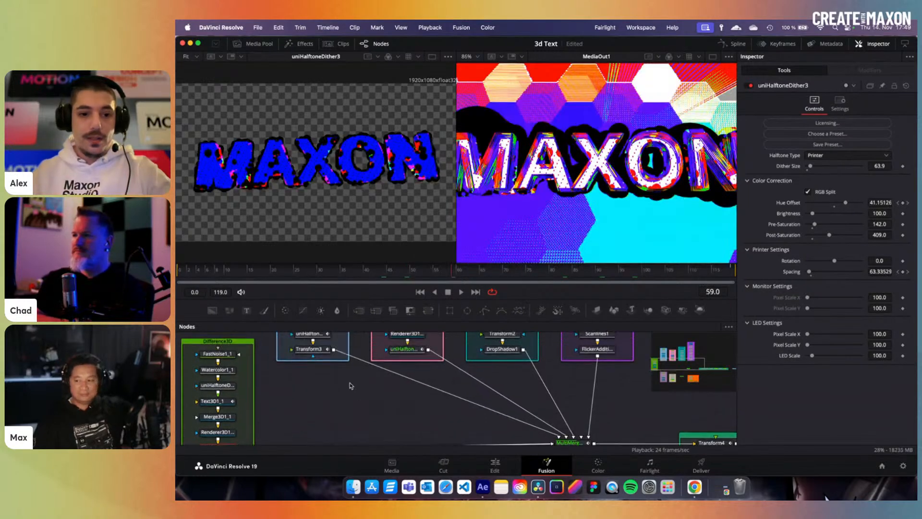
left_click(311, 351)
scroll(355, 388, "up", 3)
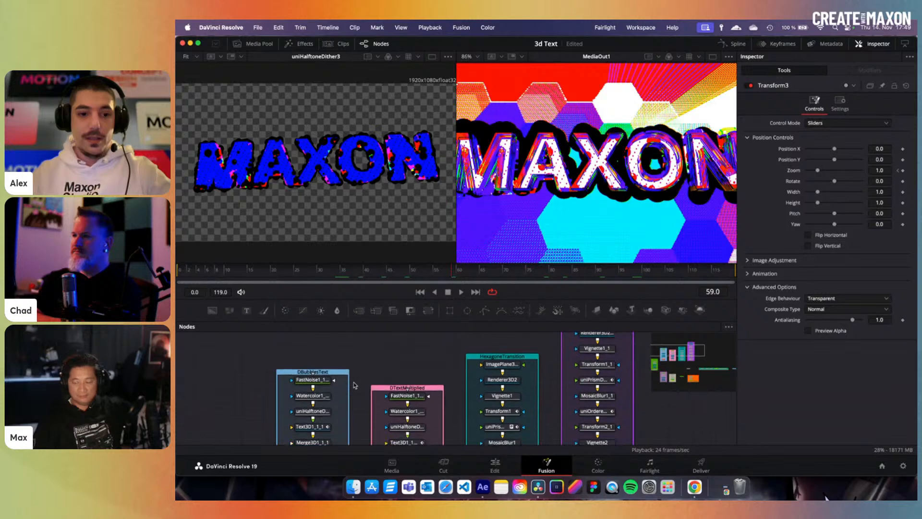
key("1")
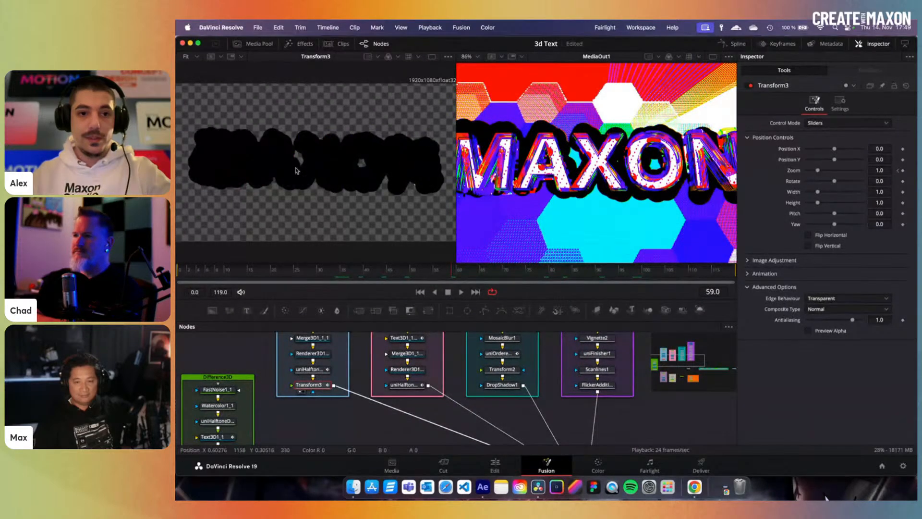
- Preview the pink group's halftone MAXON layer, then DropShadow1's blue-cyan hexagon output
left_click(416, 385)
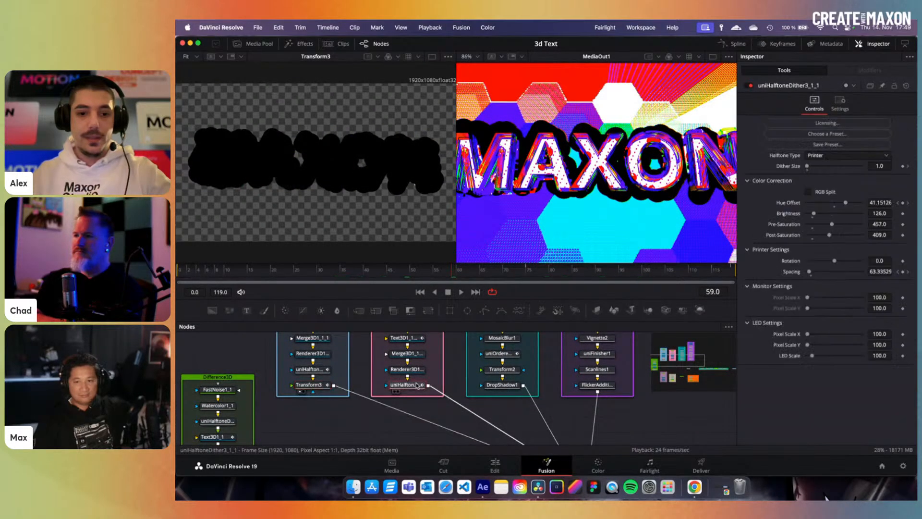
key("1")
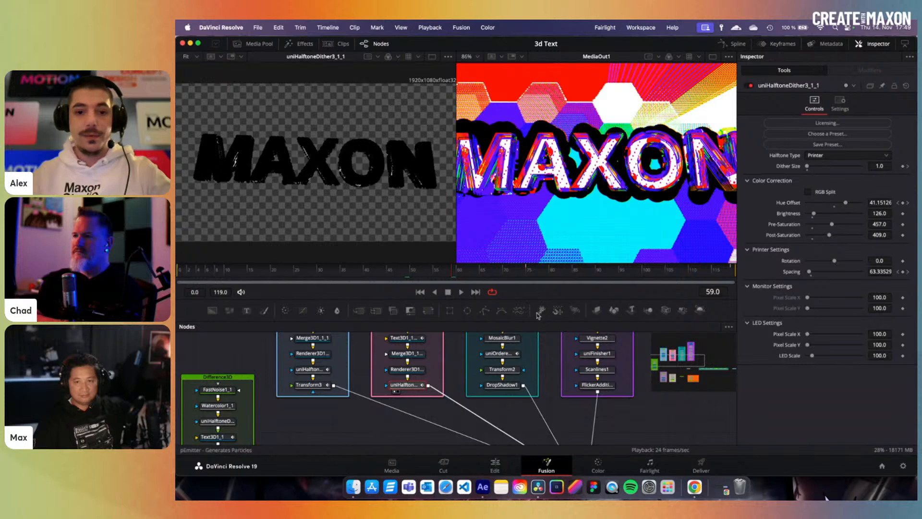
left_click(513, 386)
key("1")
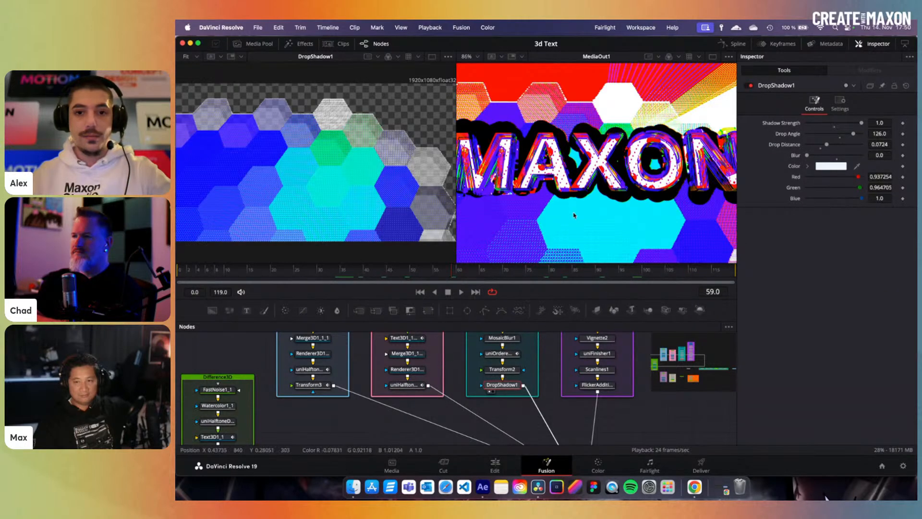
- View FlickerAddition1 at frame 89 and an earlier frame, then return to the Edit page
left_click(594, 274)
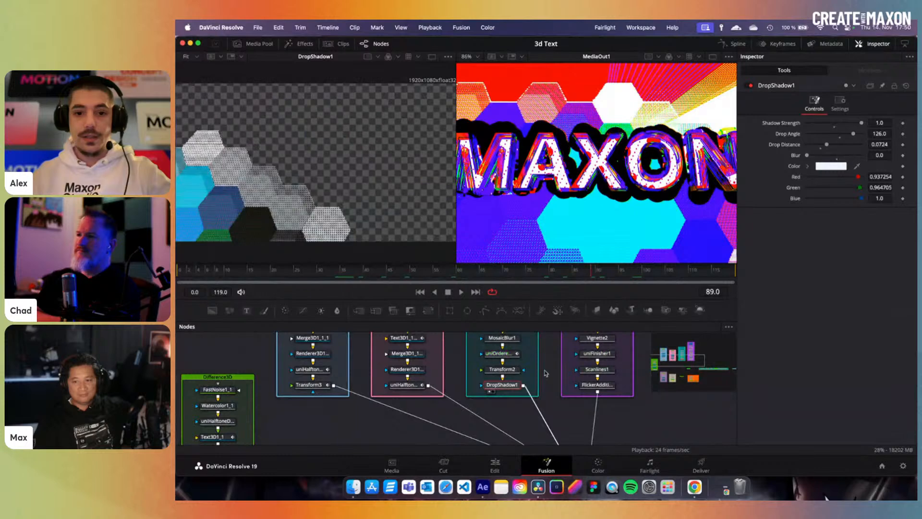
left_click(605, 388)
key("1")
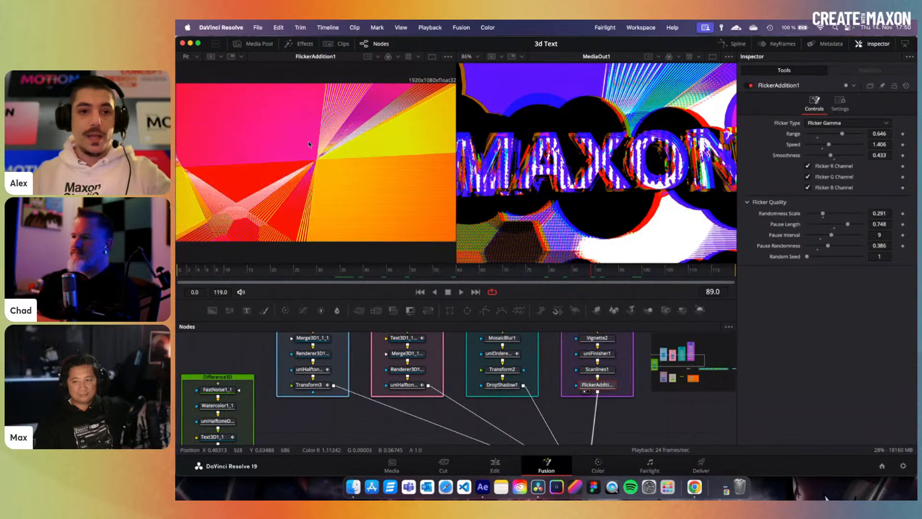
left_click(437, 274)
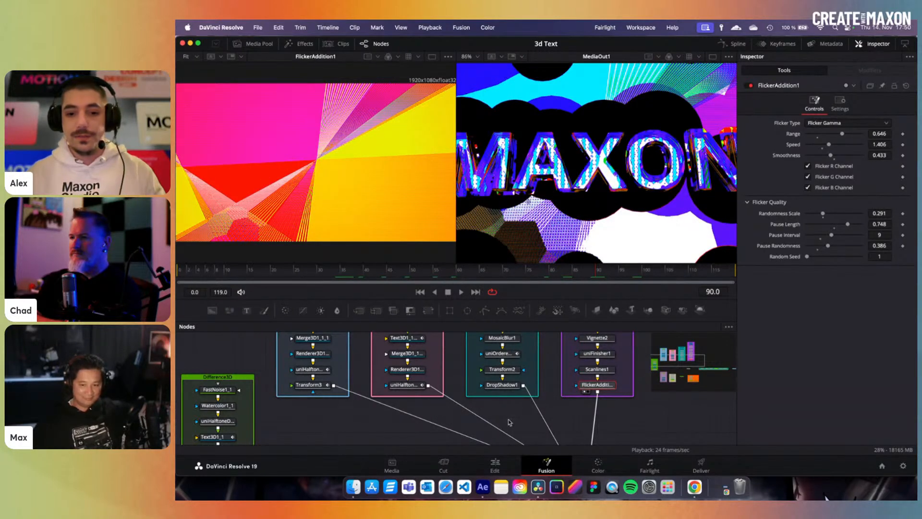
left_click(494, 464)
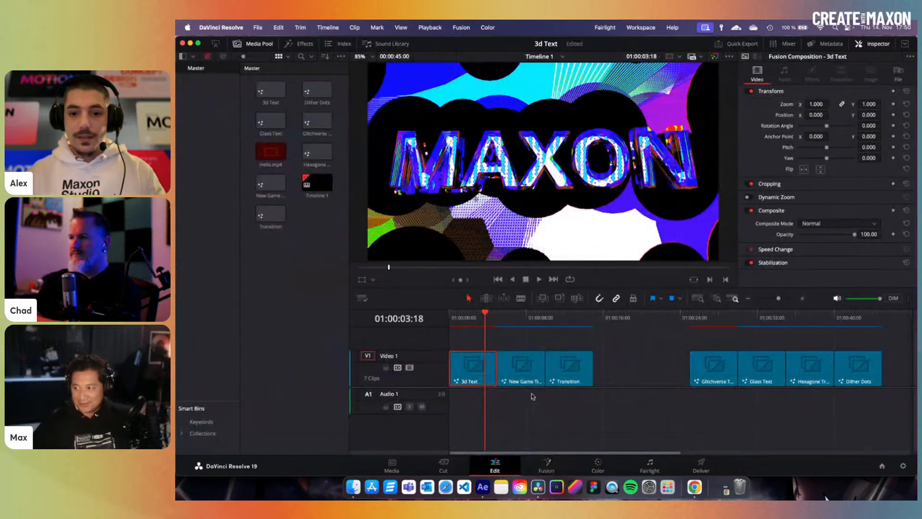
- Open the New Game Title clip's Fusion comp with the NewGame node selected, scrubbing around frame 78
left_click(524, 319)
left_click(519, 373)
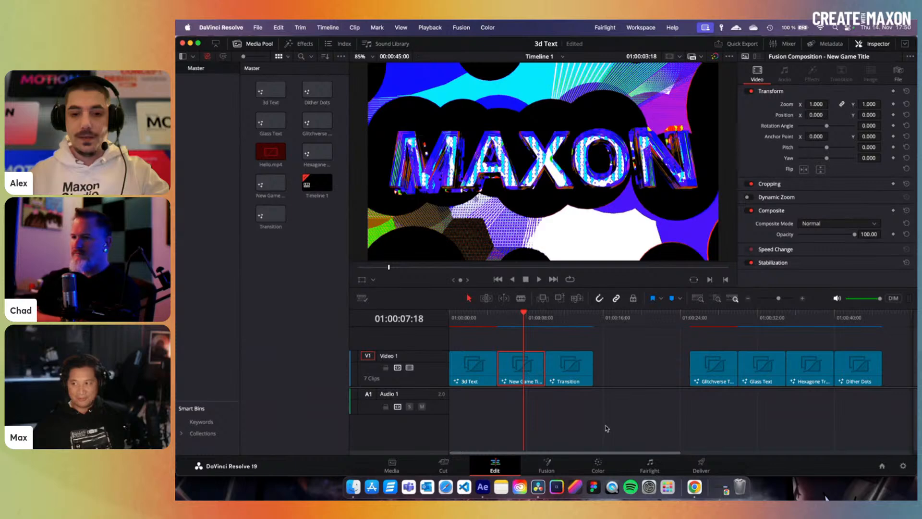
left_click(548, 464)
left_click(221, 368)
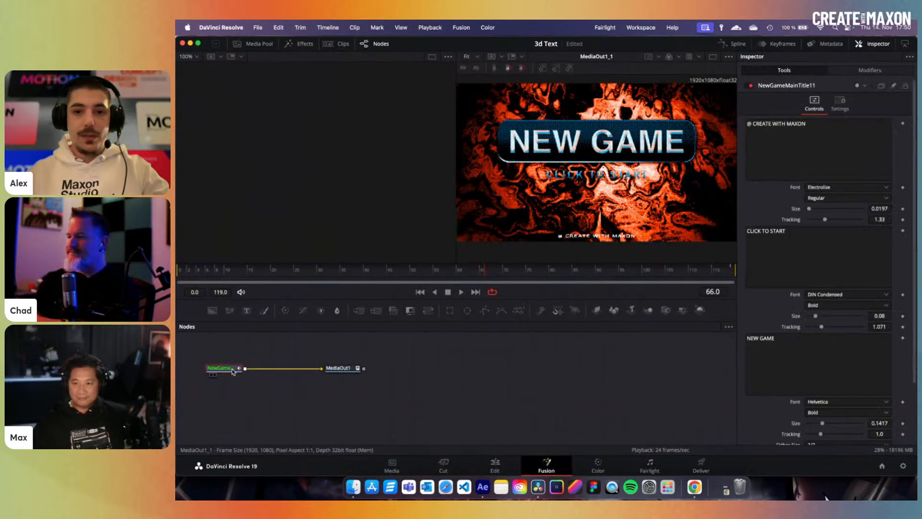
left_click_drag(492, 276, 543, 276)
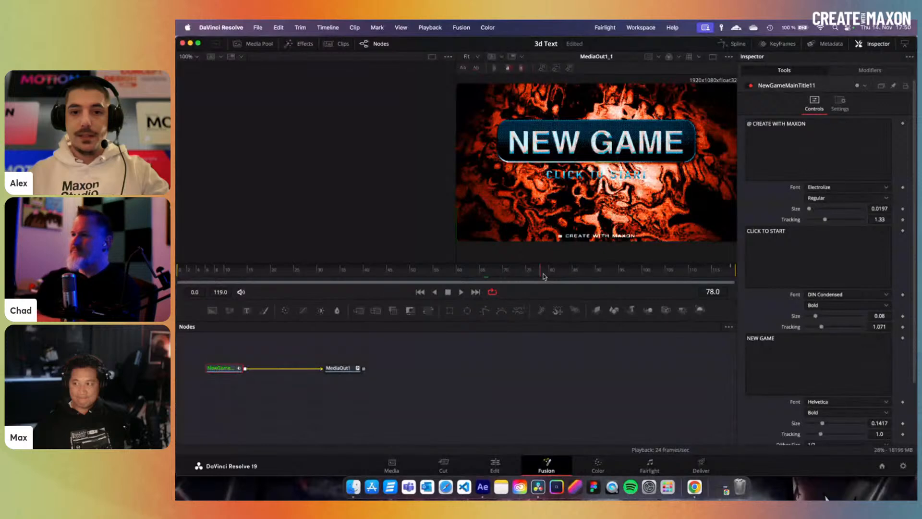
left_click_drag(405, 274, 383, 272)
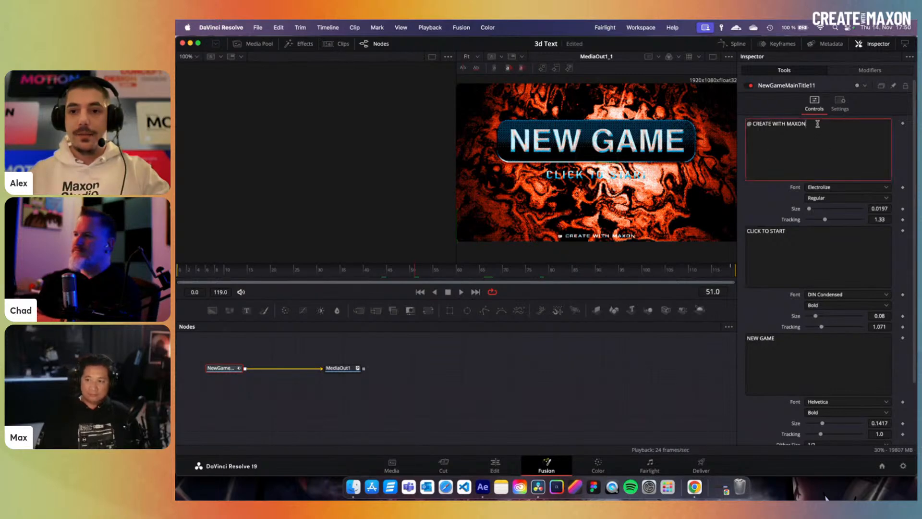
- Replace CREATE WITH MAXON with UNIVERSE 100+ and NEW GAME with HELLO!!
left_click_drag(822, 124, 750, 120)
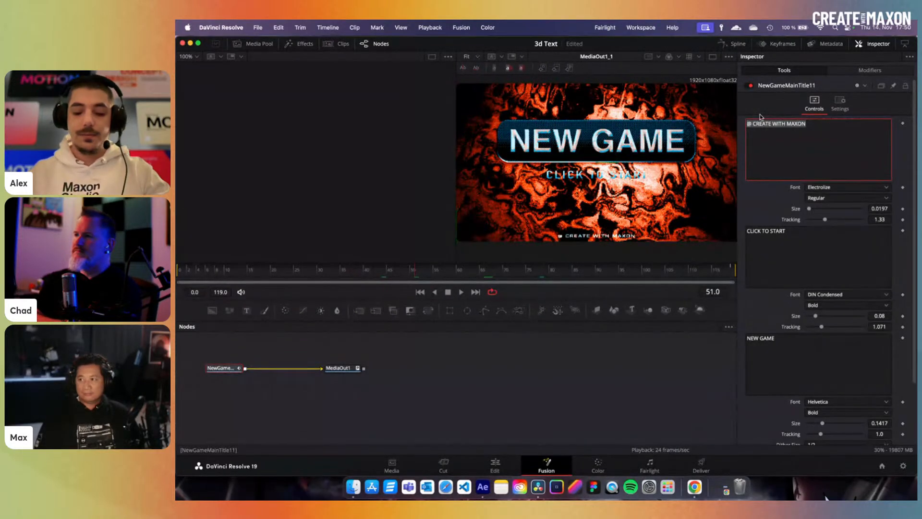
type("UNIV")
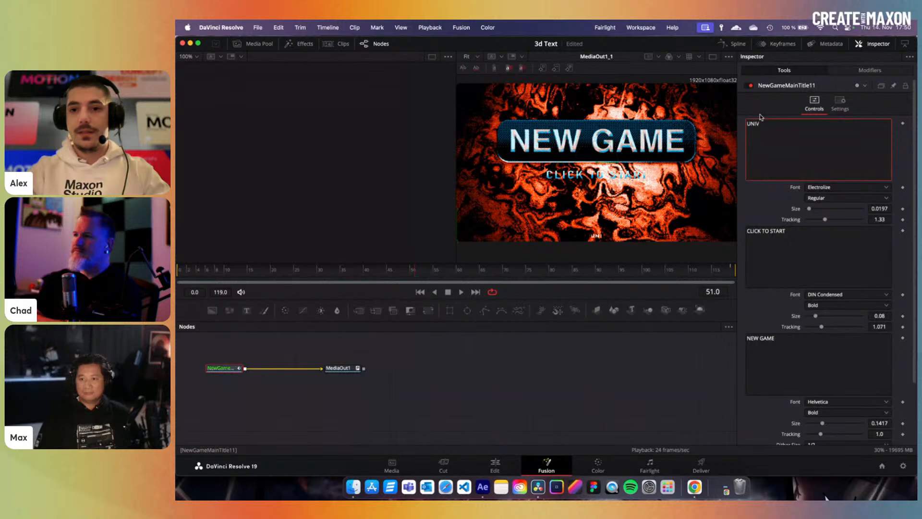
type("ERSE 100+")
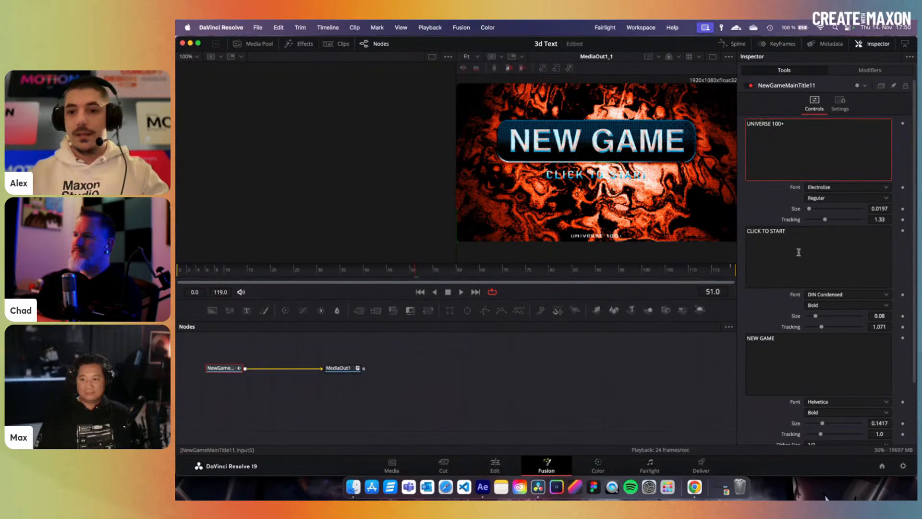
left_click(777, 338)
left_click_drag(776, 338, 724, 334)
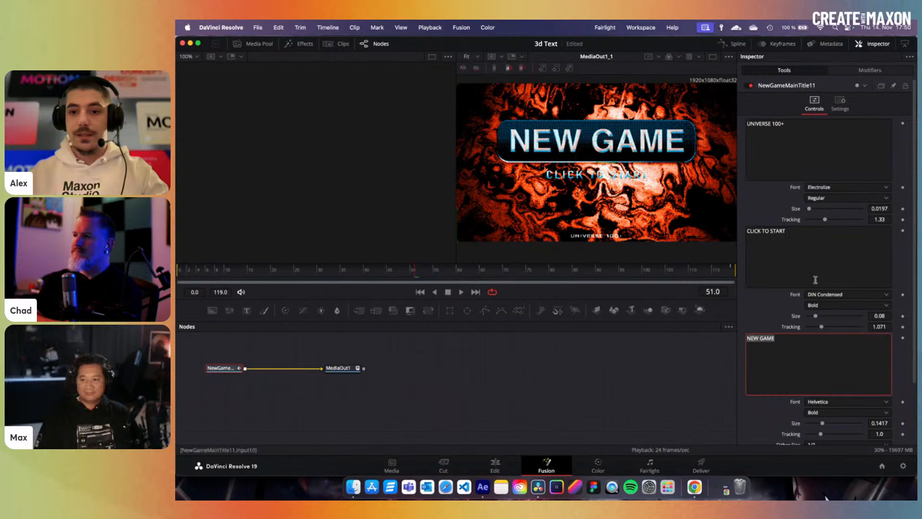
type("HELLO!!")
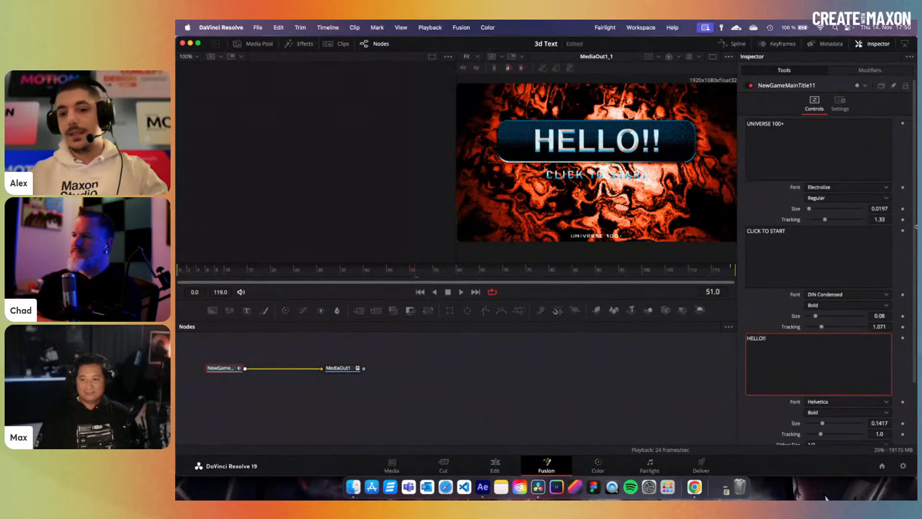
scroll(871, 290, "down", 3)
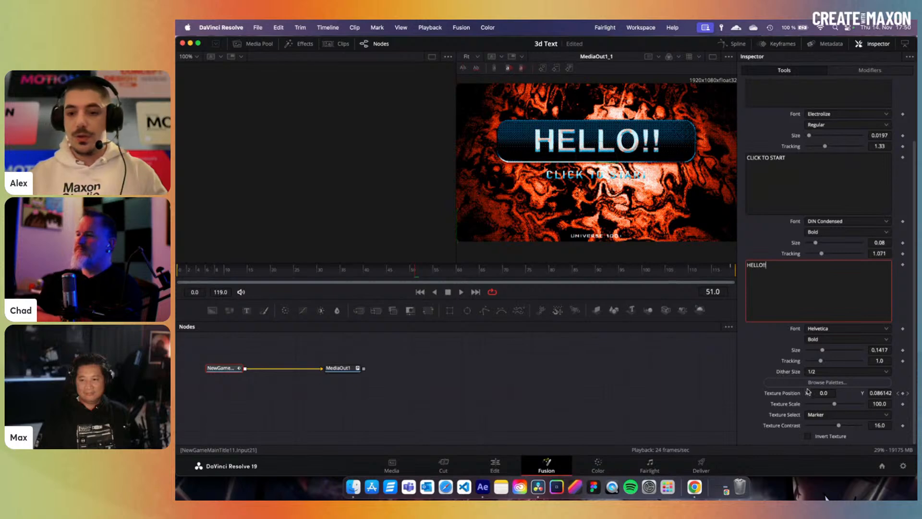
- Apply the imported purple-and-orange palette, then switch the title's dither to the Commodore64 palette
left_click(826, 382)
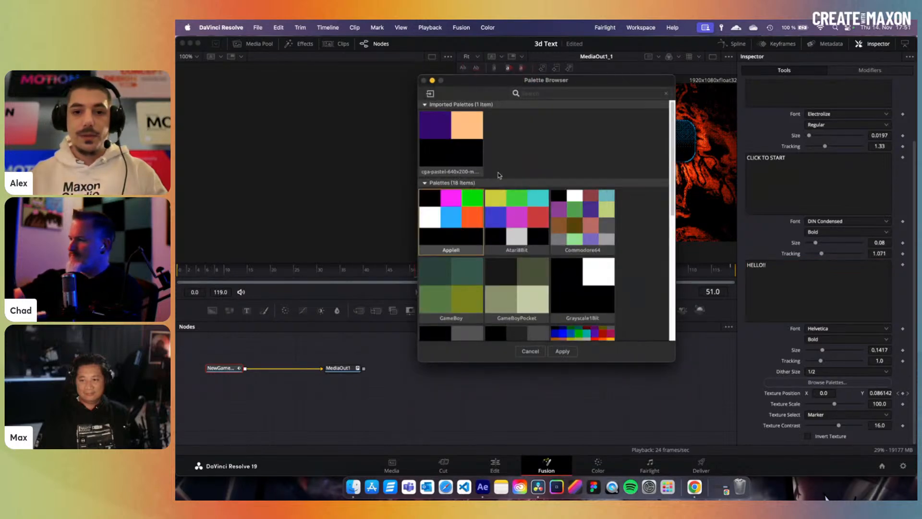
left_click(562, 351)
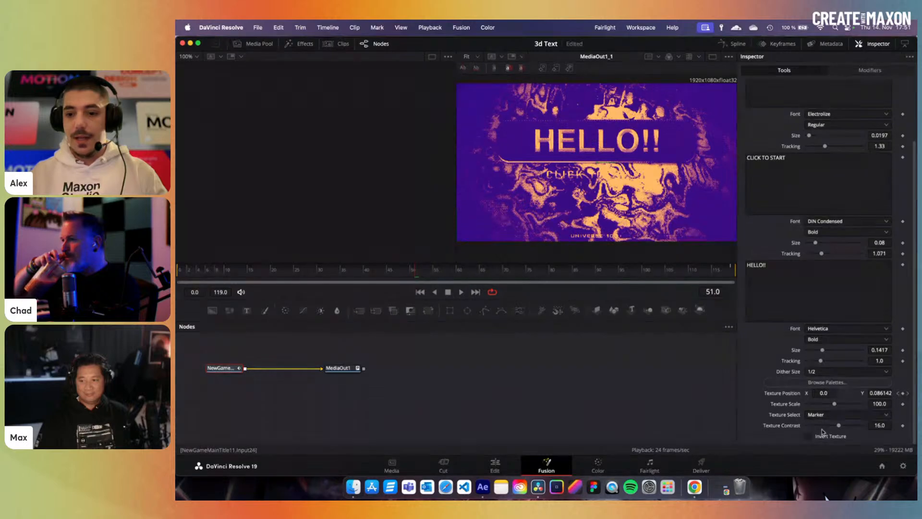
left_click(826, 383)
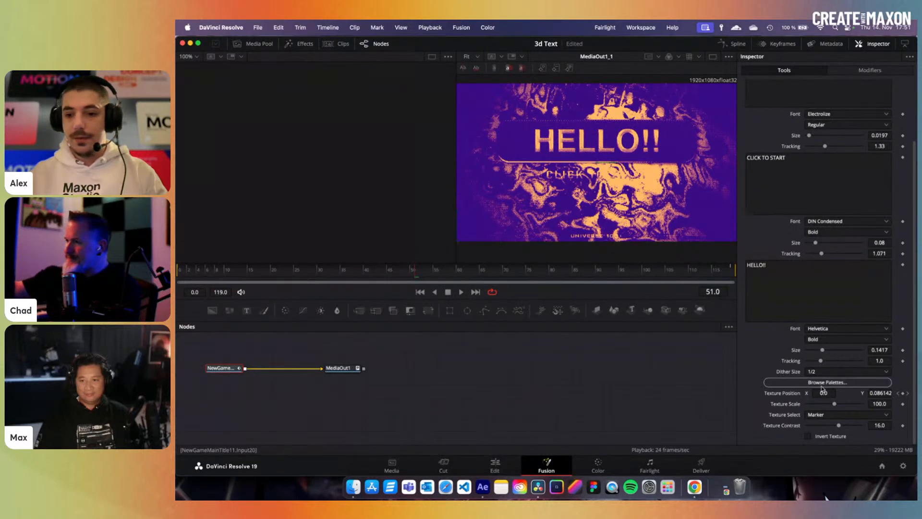
scroll(557, 305, "down", 3)
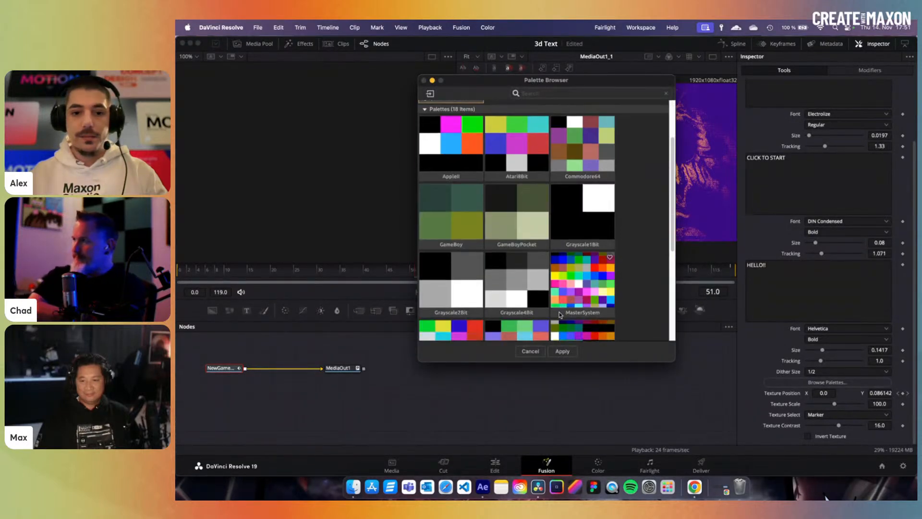
scroll(558, 305, "up", 3)
left_click(575, 236)
left_click(559, 351)
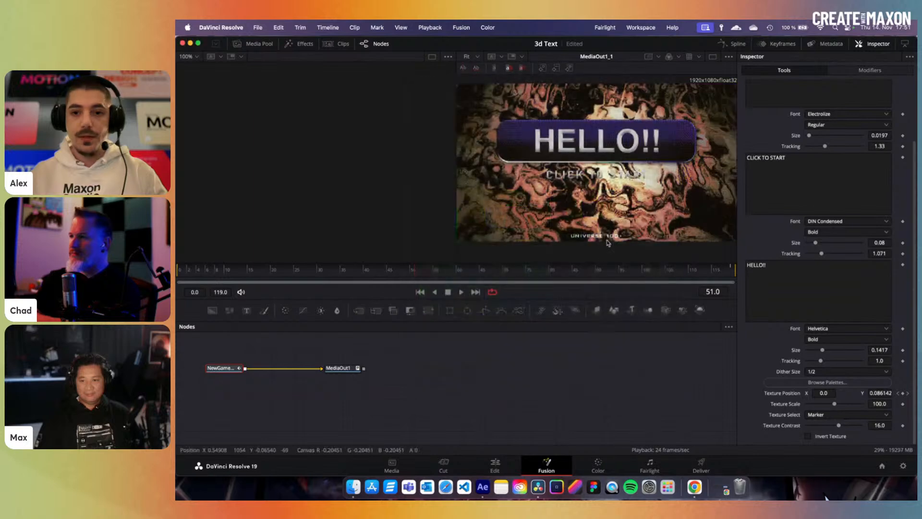
left_click(828, 414)
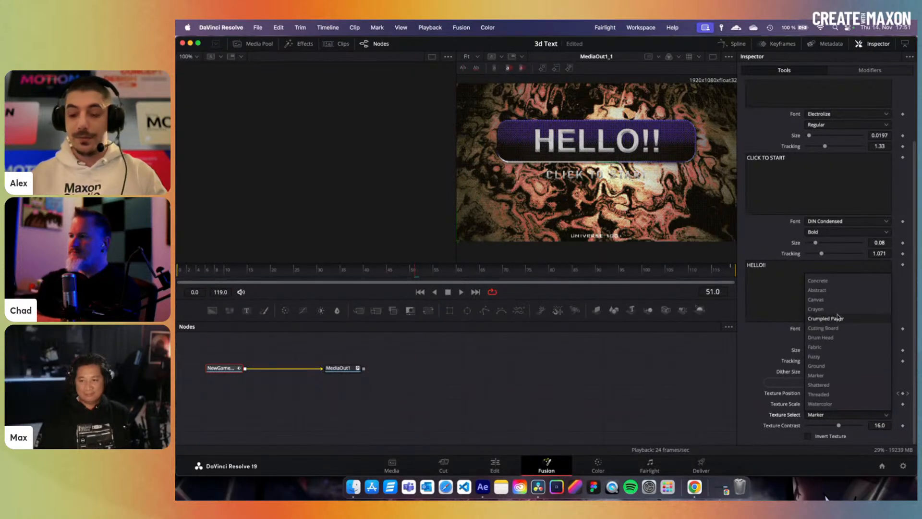
- Try the Fuzzy texture, revert to Marker, raise Texture Contrast to 24, and leave Invert Texture off
left_click(835, 357)
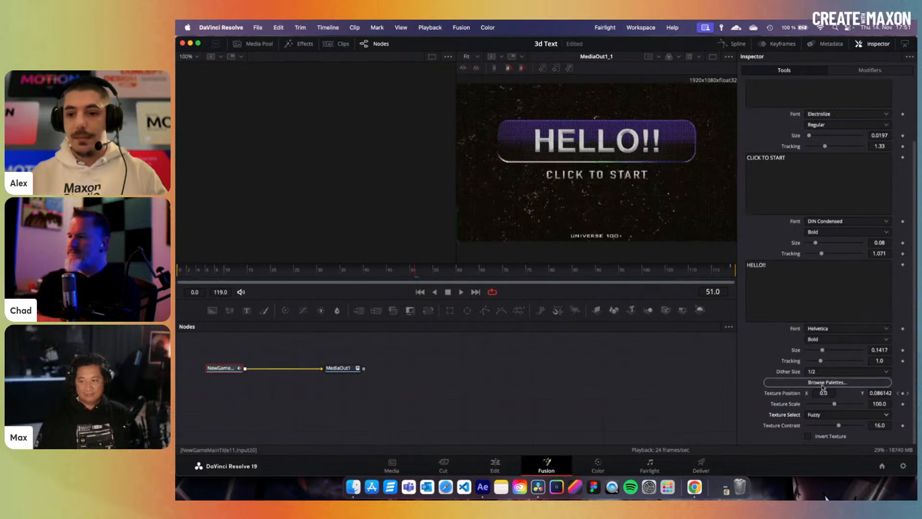
left_click(838, 414)
left_click(834, 376)
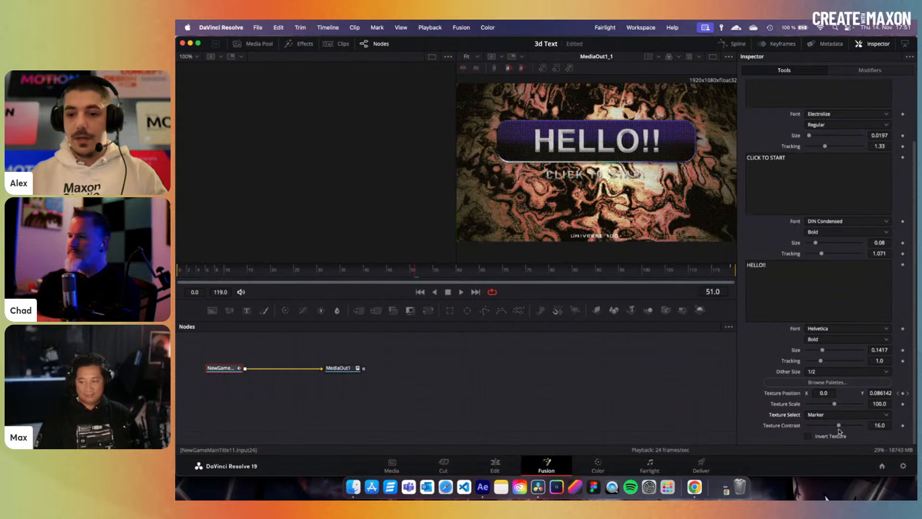
left_click_drag(839, 426, 837, 408)
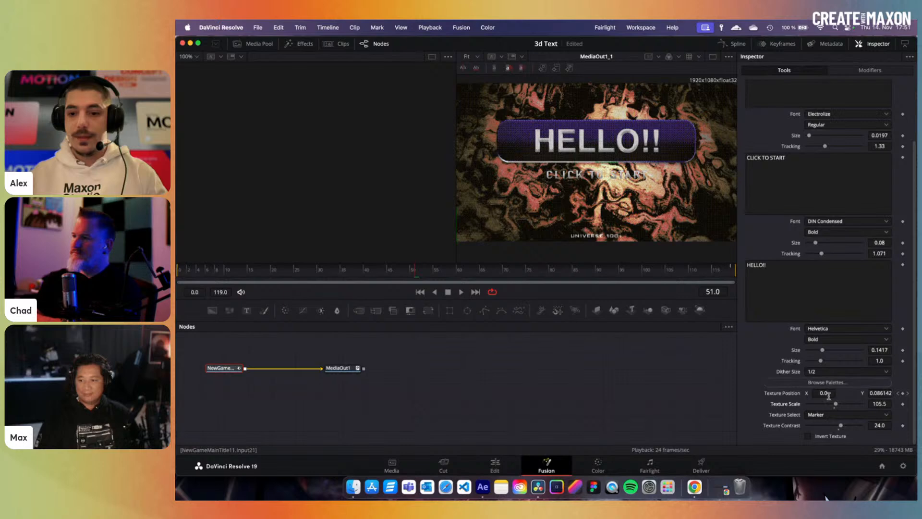
left_click(809, 437)
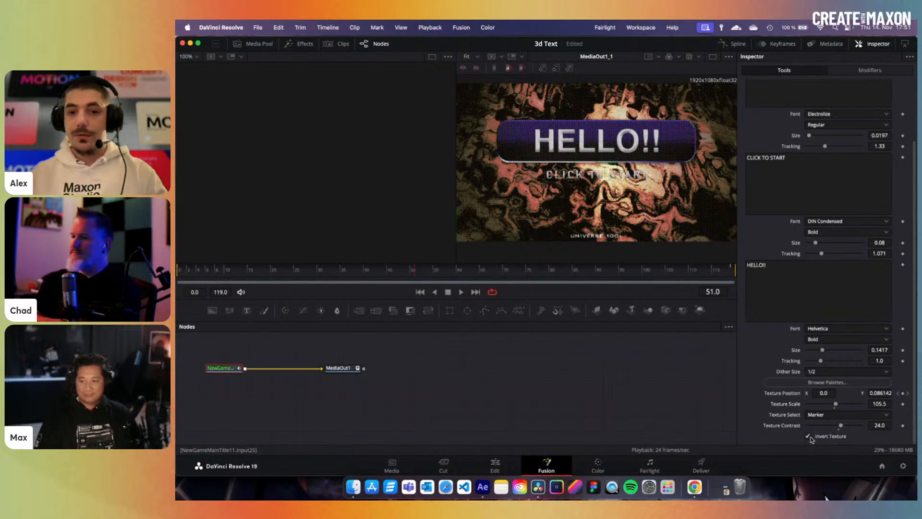
left_click(809, 437)
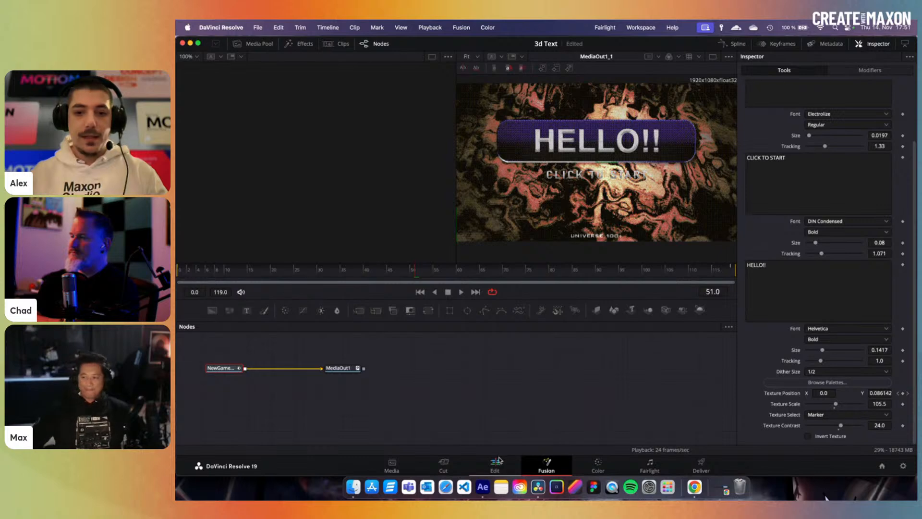
- Set the HELLO!! title's Dither Size to 1/16 after trying 1/8, then return to the Edit page
left_click(495, 464)
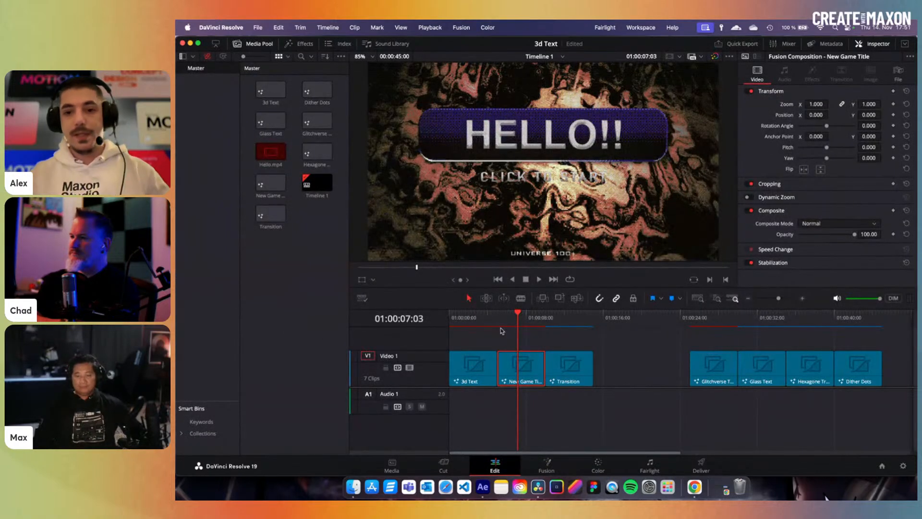
left_click(547, 464)
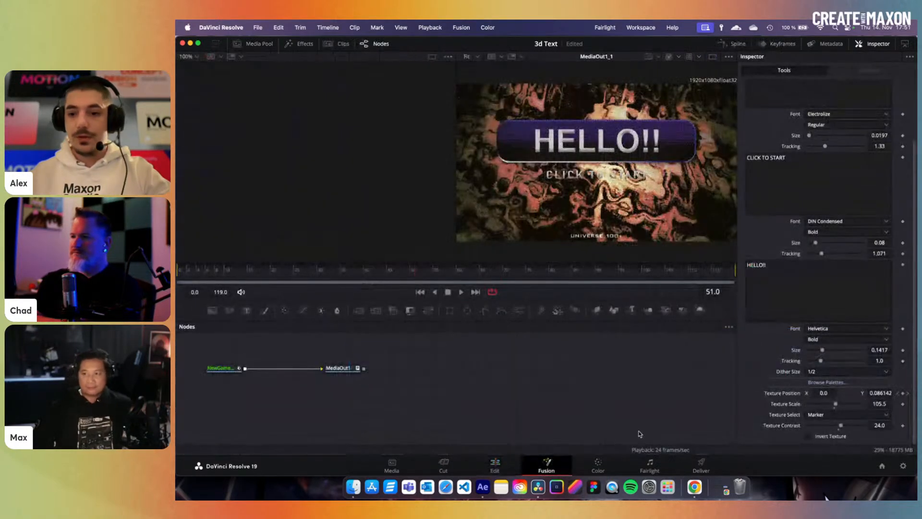
scroll(832, 375, "up", 3)
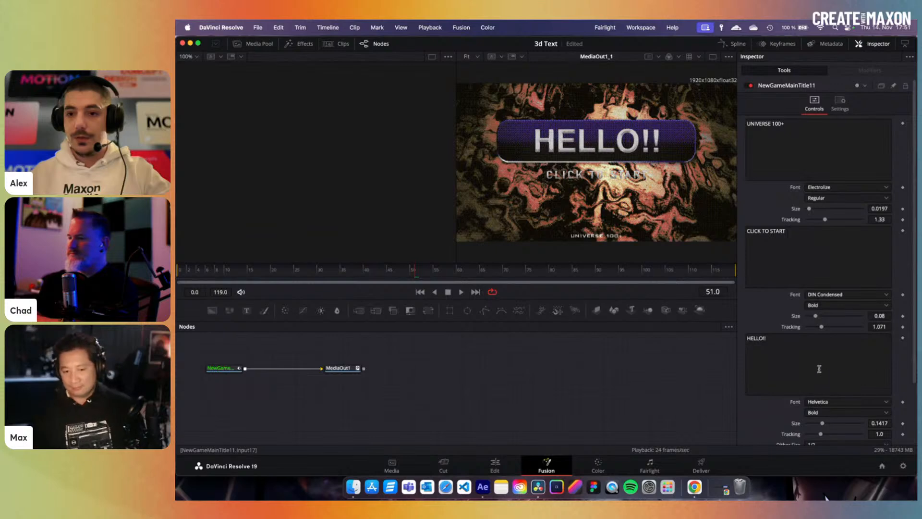
scroll(819, 368, "down", 3)
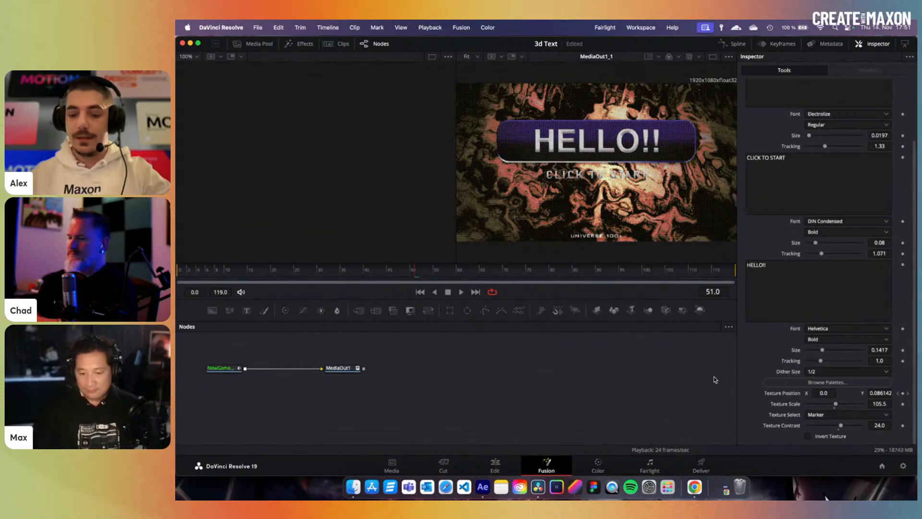
left_click(830, 371)
left_click(825, 412)
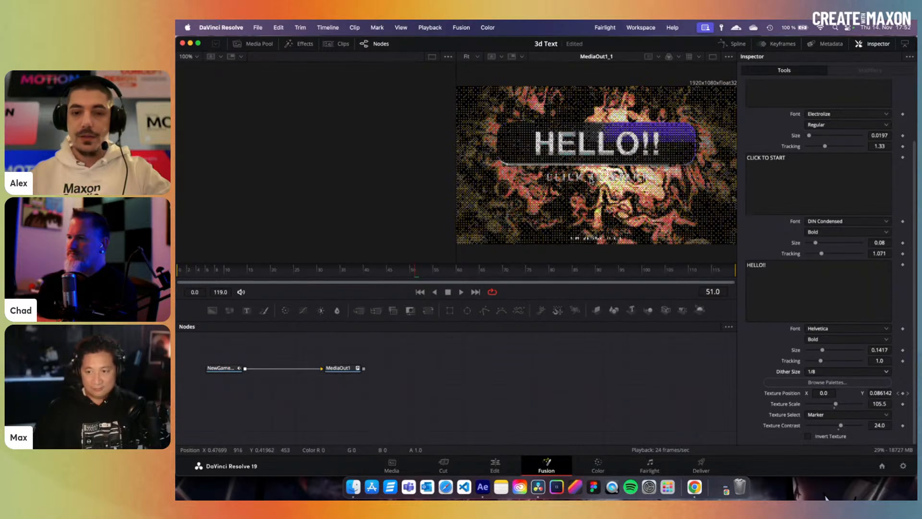
left_click(829, 371)
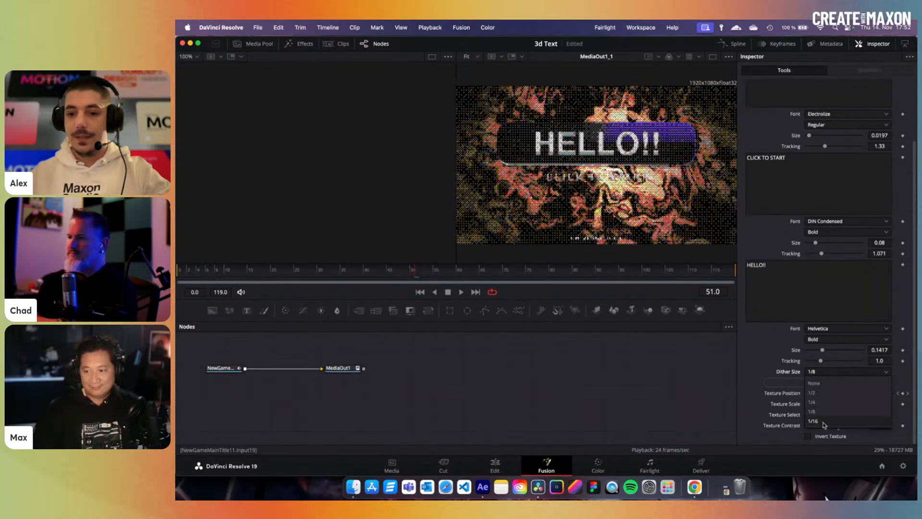
left_click(825, 423)
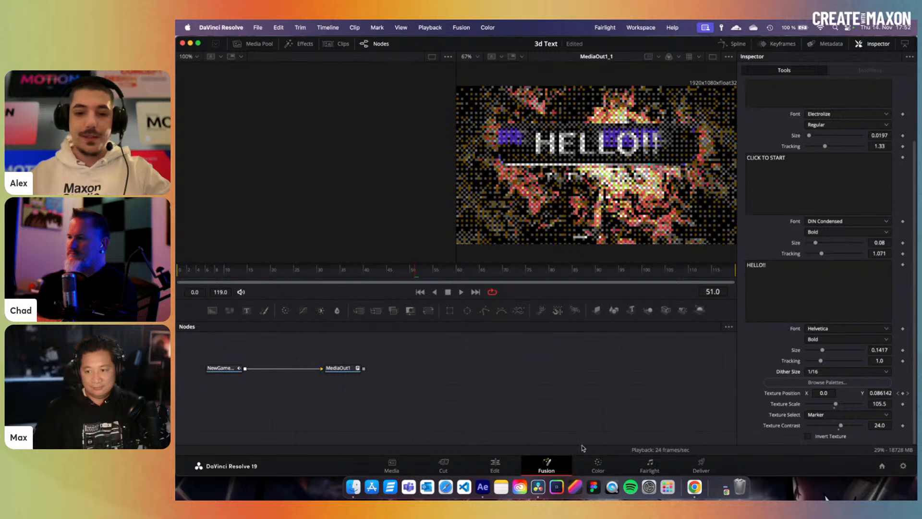
left_click(495, 465)
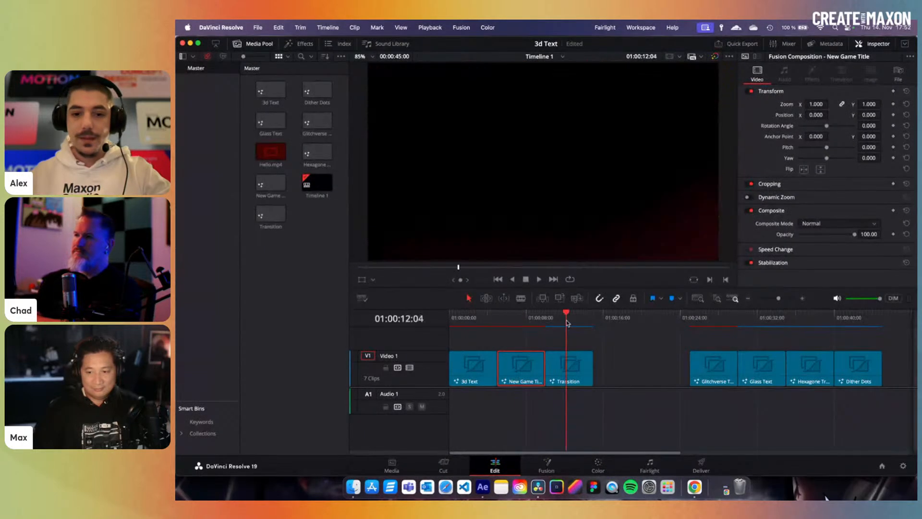
- Open the Transition clip's Fusion comp, review the light leak around frames 78–85, and select LightLeakTransition1
left_click(569, 368)
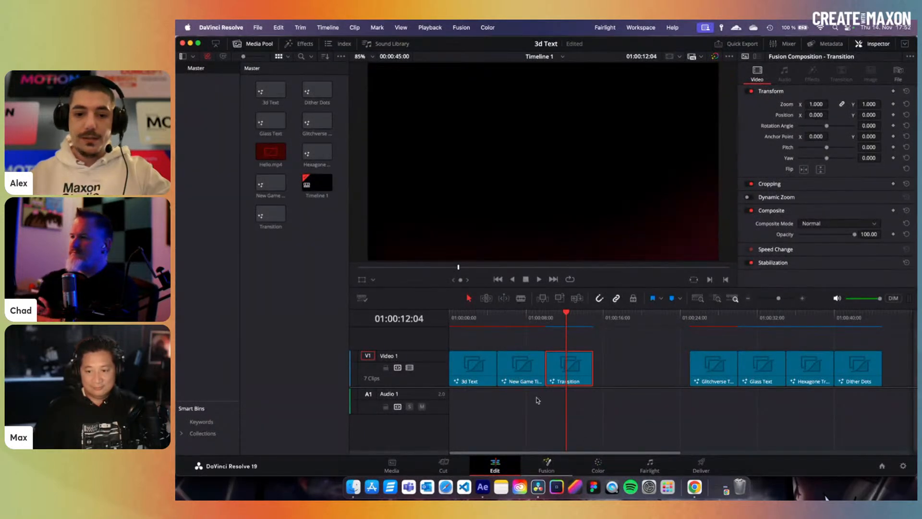
left_click(546, 464)
left_click_drag(429, 276, 508, 278)
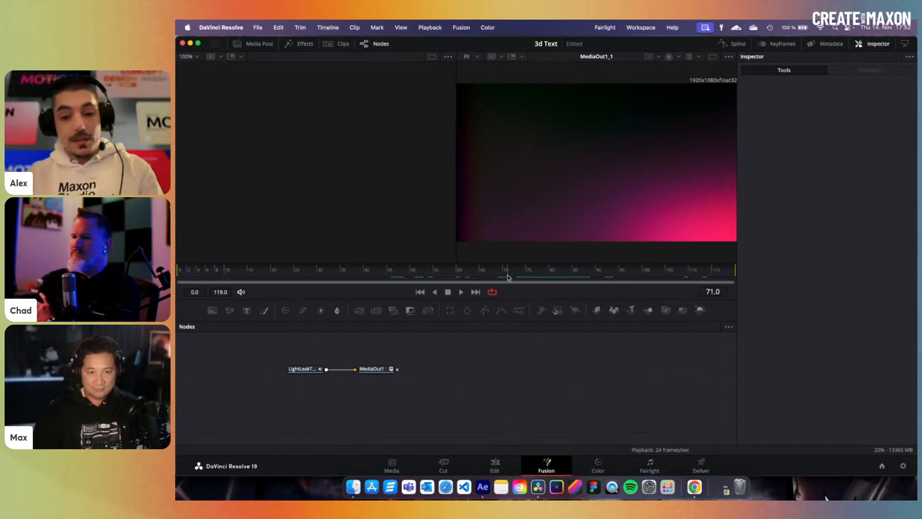
left_click(550, 275)
mouse_move(551, 275)
left_mouse_down()
mouse_move(586, 275)
mouse_move(508, 276)
mouse_move(565, 274)
left_mouse_up()
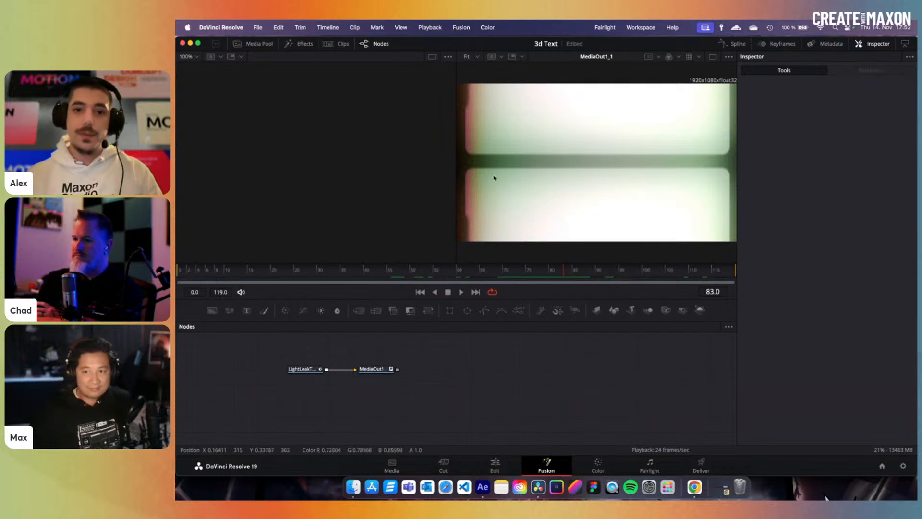
mouse_move(562, 274)
left_mouse_down()
mouse_move(542, 276)
mouse_move(583, 275)
mouse_move(544, 275)
mouse_move(567, 274)
left_mouse_up()
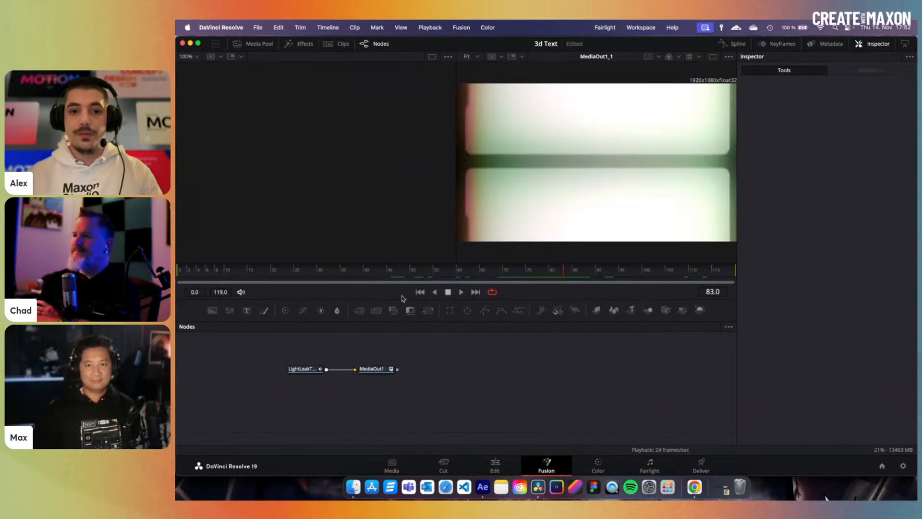
left_click(315, 372)
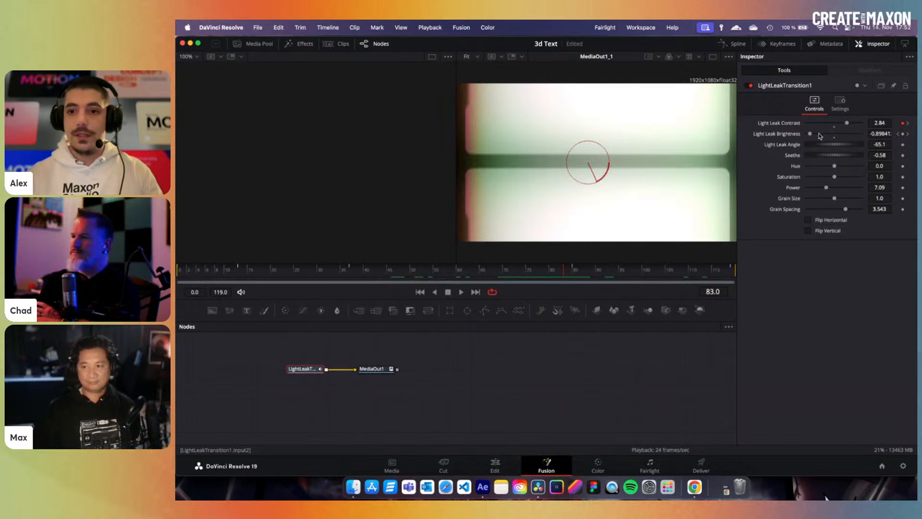
- Brighten the light leak, tighten its grain spacing, flip it both ways, and return to Edit at 01:00:31:01
left_click_drag(810, 136, 839, 188)
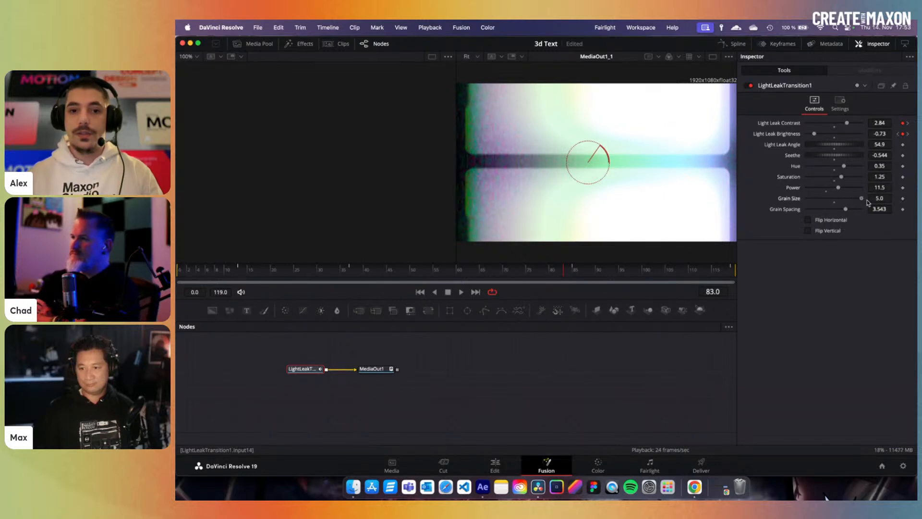
left_click_drag(846, 211, 815, 212)
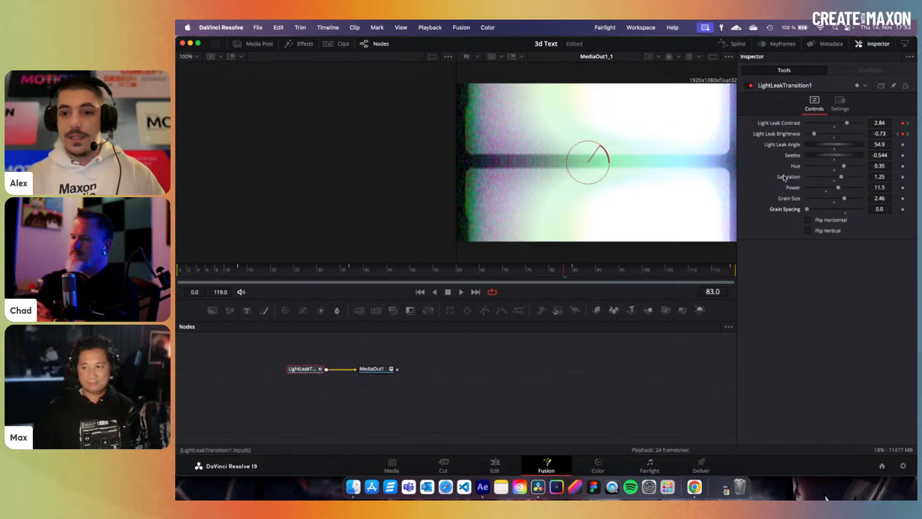
left_click(808, 220)
left_click(807, 221)
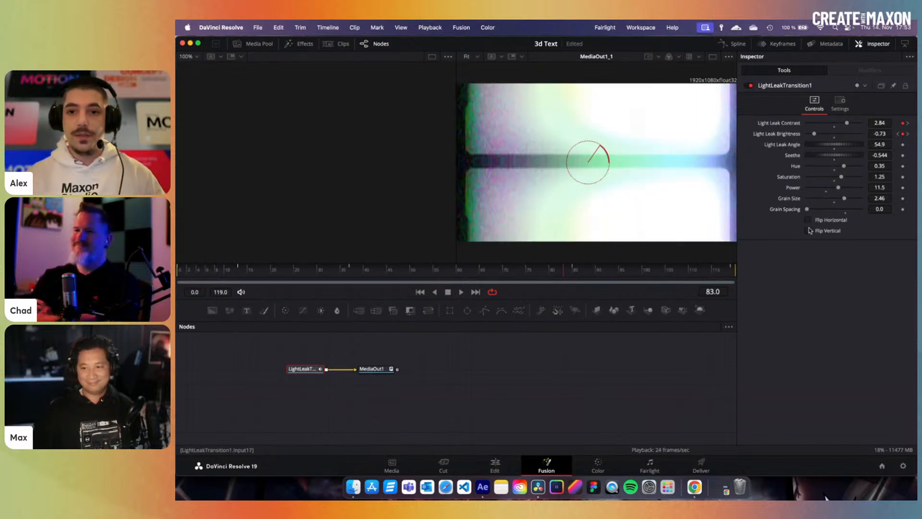
left_click(809, 231)
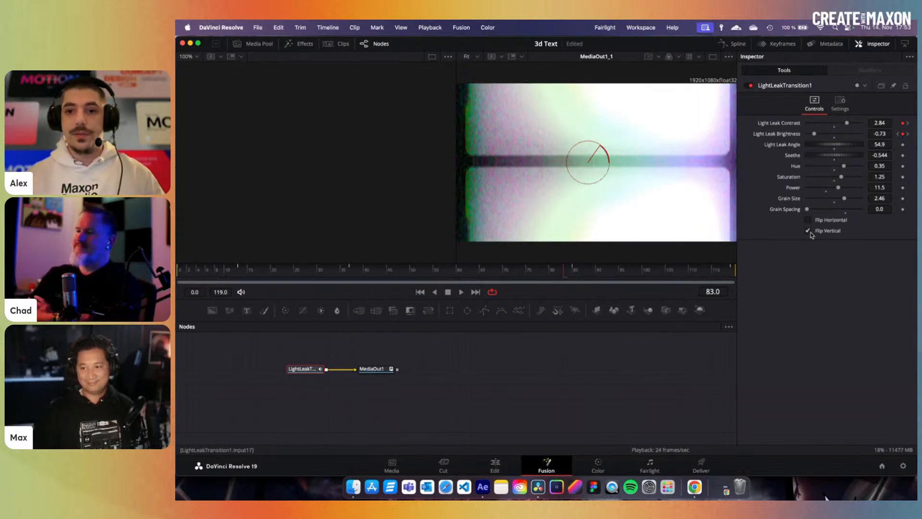
left_click(809, 220)
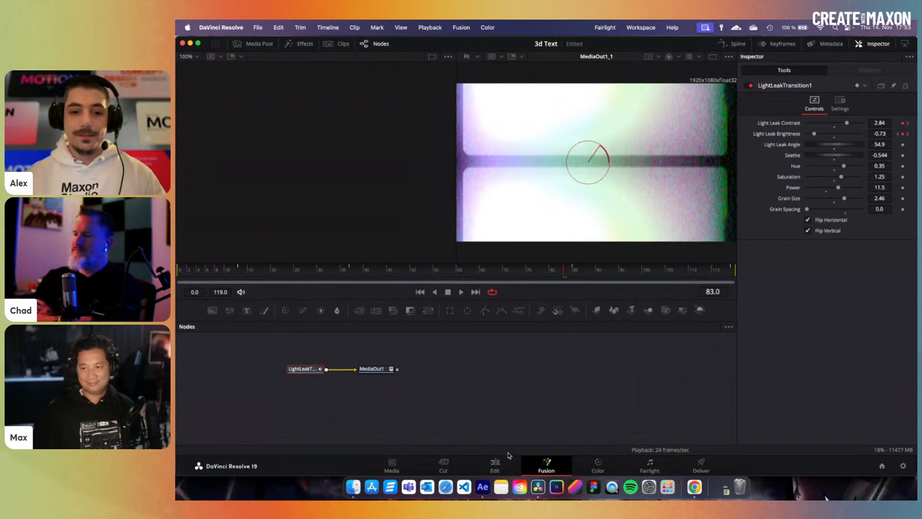
left_click(501, 464)
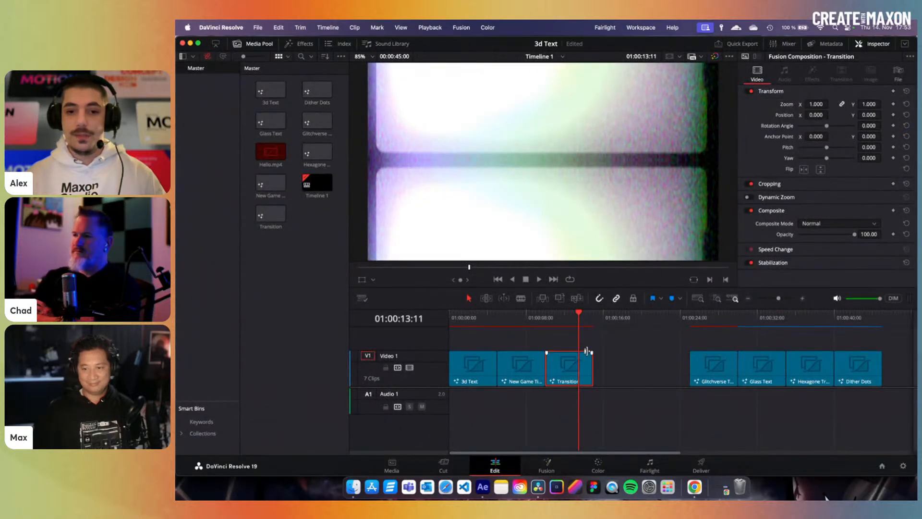
left_click_drag(714, 320, 748, 321)
- Open the Glass Text clip's Fusion comp and inspect its DitherGlassText and MediaOut1 nodes
left_click(755, 382)
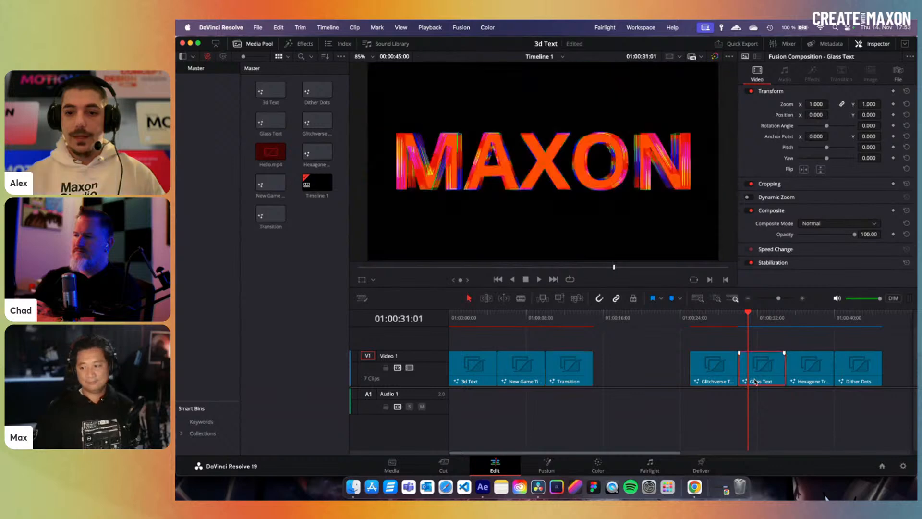
left_click(546, 464)
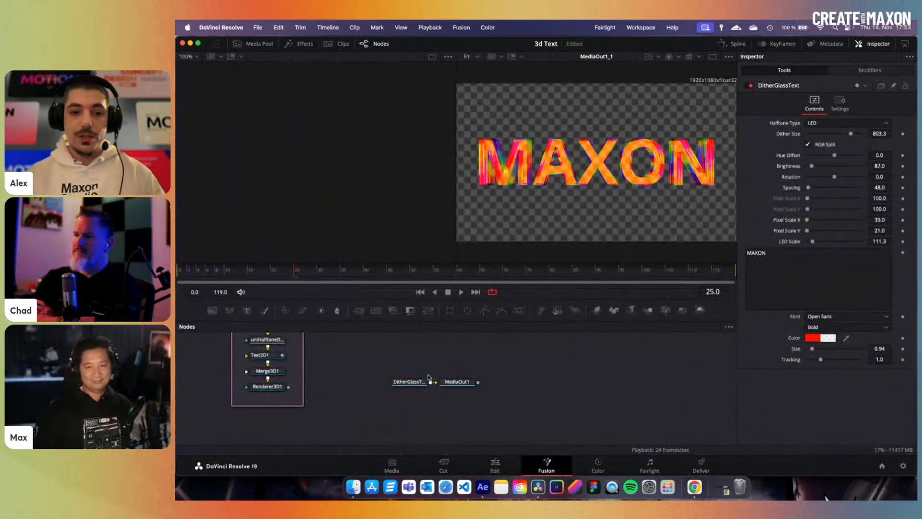
left_click(466, 383)
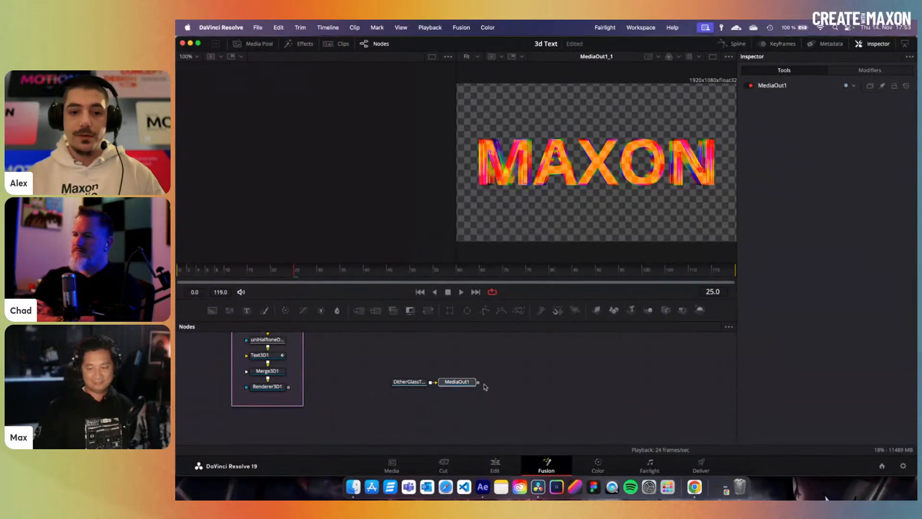
left_click(412, 386)
left_click_drag(377, 358, 419, 410)
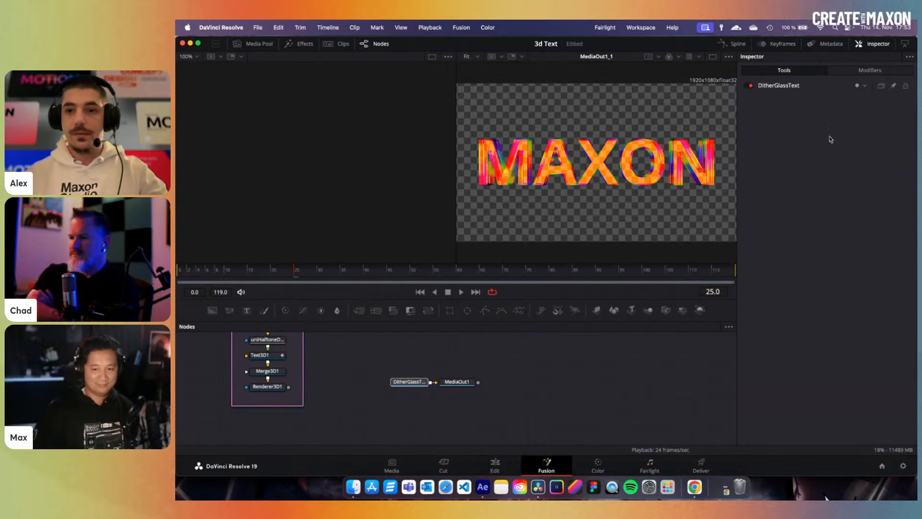
left_click_drag(458, 362, 476, 410)
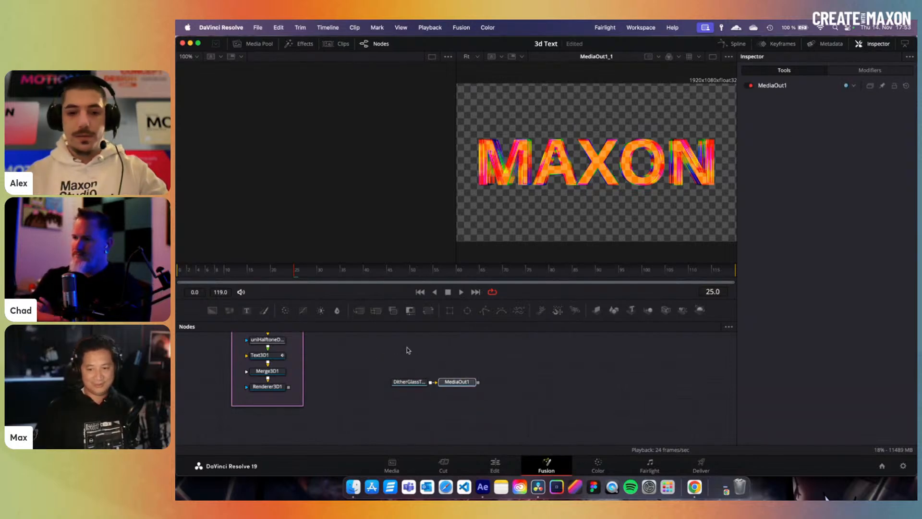
left_click_drag(378, 333, 405, 411)
left_click_drag(478, 383, 516, 386)
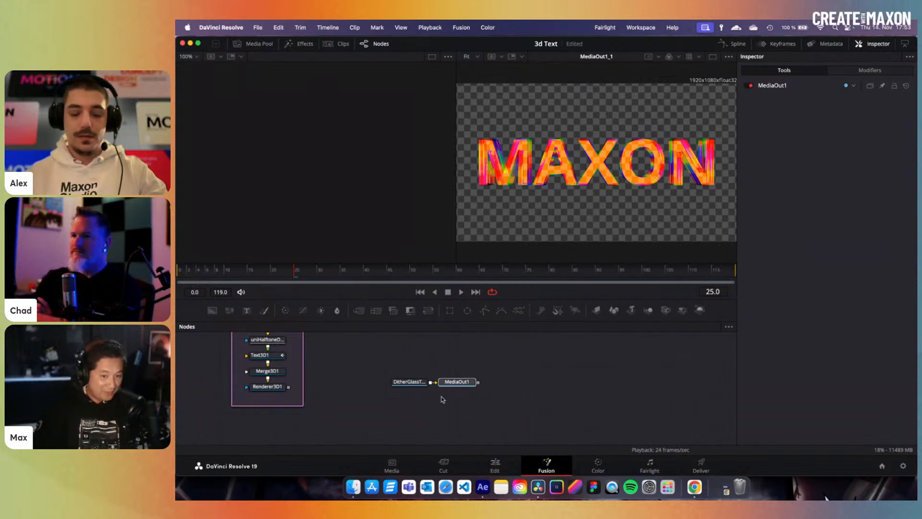
scroll(445, 400, "up", 3)
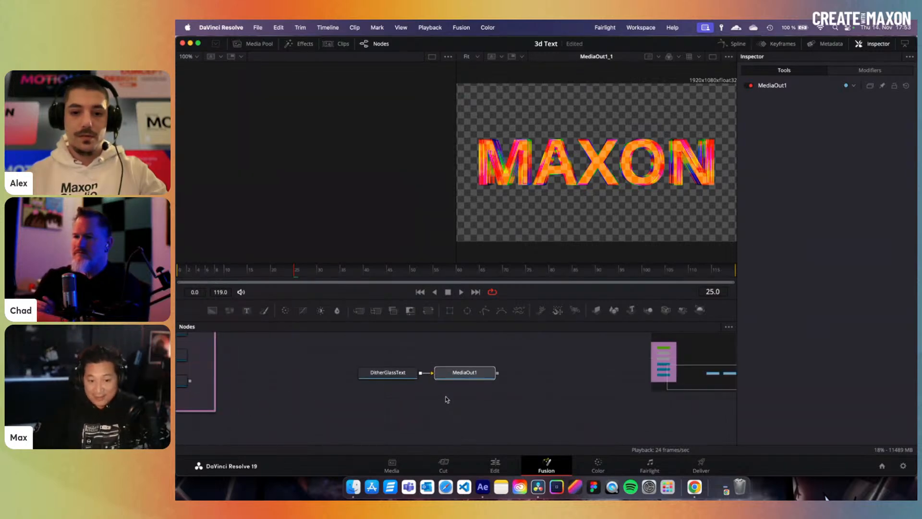
- Reopen the Glass Text comp and show the DitherGlassText node's settings in the Inspector
left_click(495, 465)
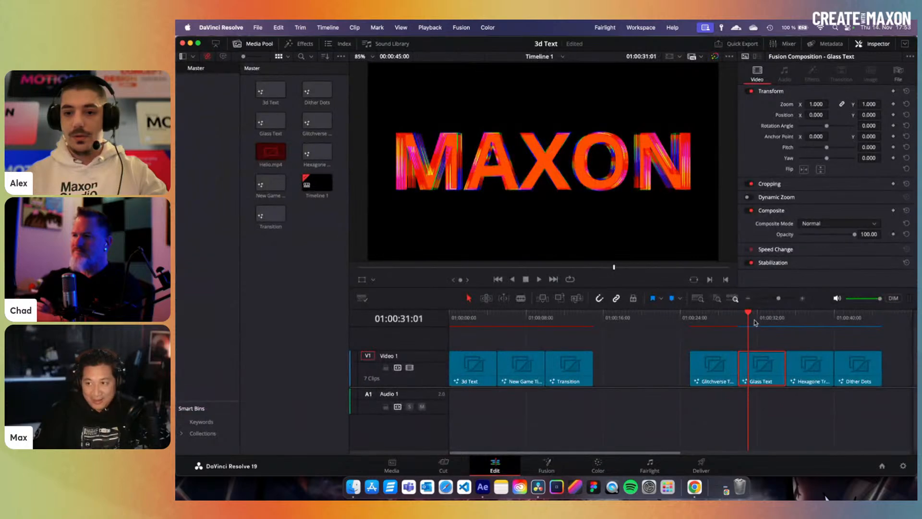
left_click(546, 464)
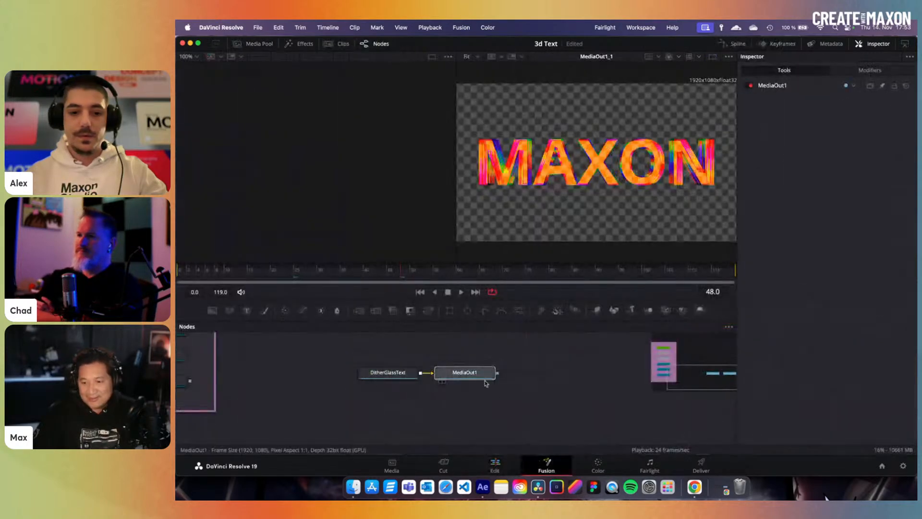
left_click(473, 375)
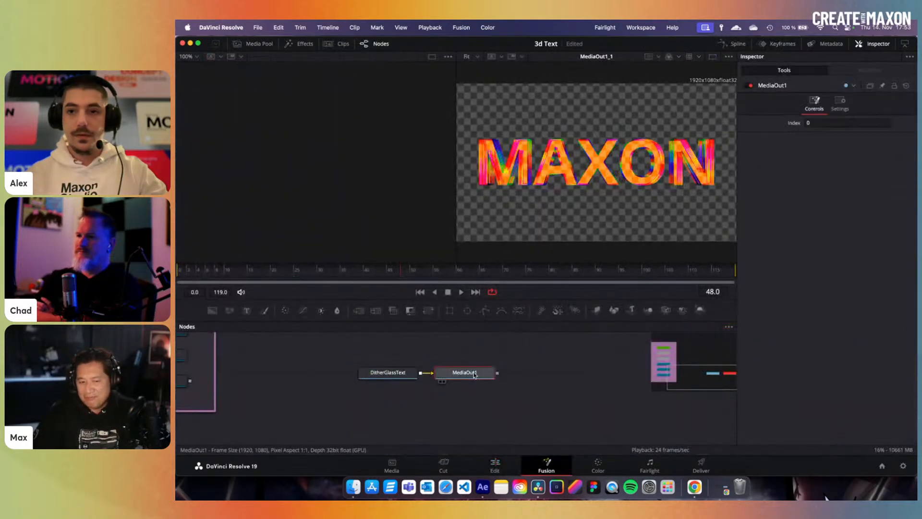
left_click(388, 373)
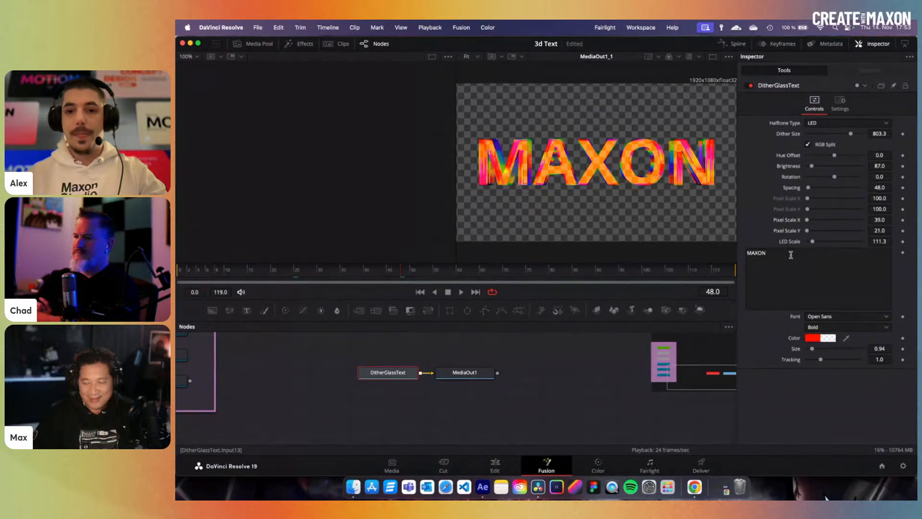
- Replace the glass title's MAXON text with HELLO!!
left_click(791, 254)
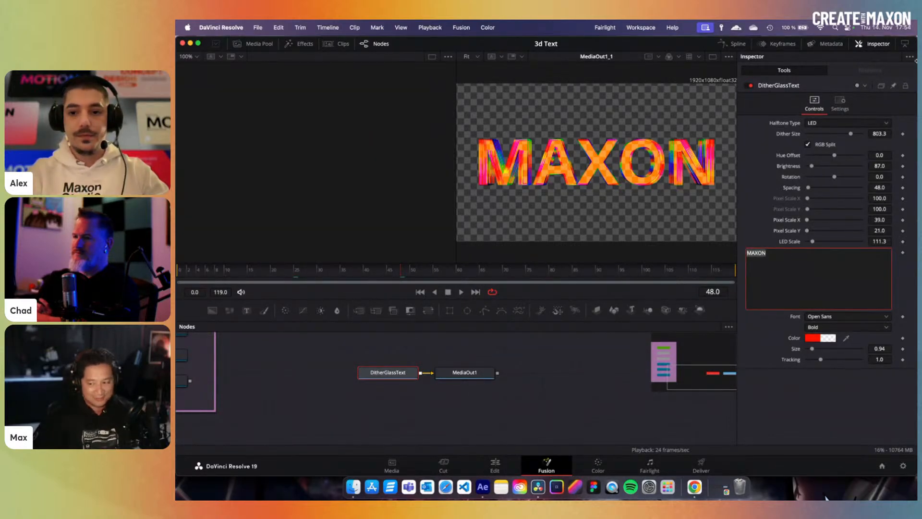
type("HELLO!!")
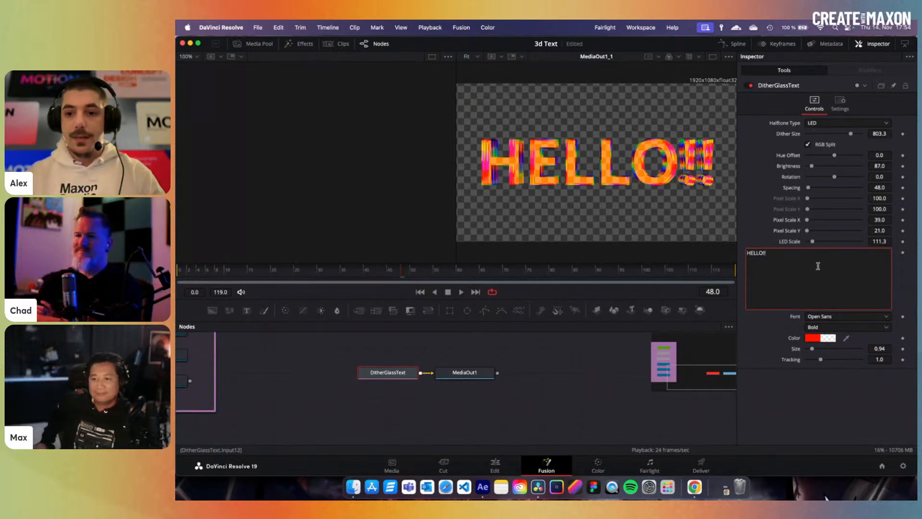
left_click(788, 385)
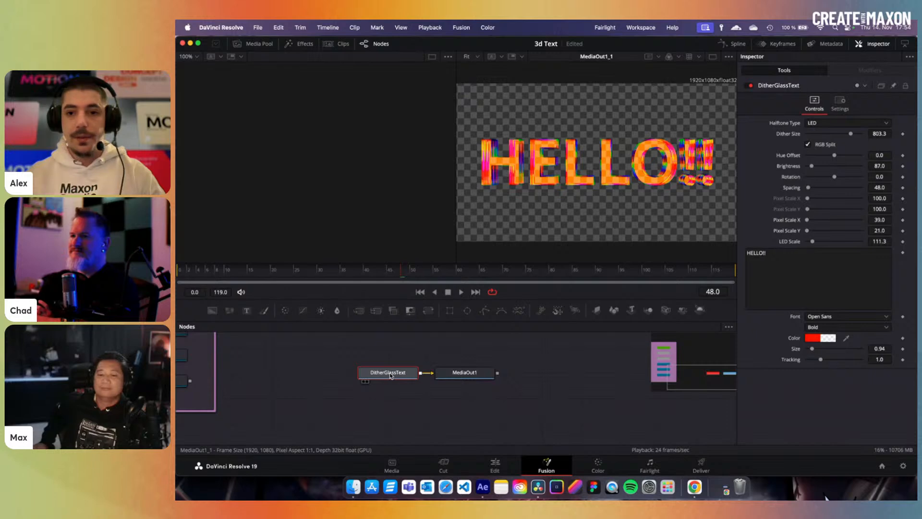
- Change the title to 100+, brighten it, and stretch its LED pixels (Pixel Scale X 3386, LED Scale 267.2), then return to Edit
left_click_drag(809, 264, 684, 250)
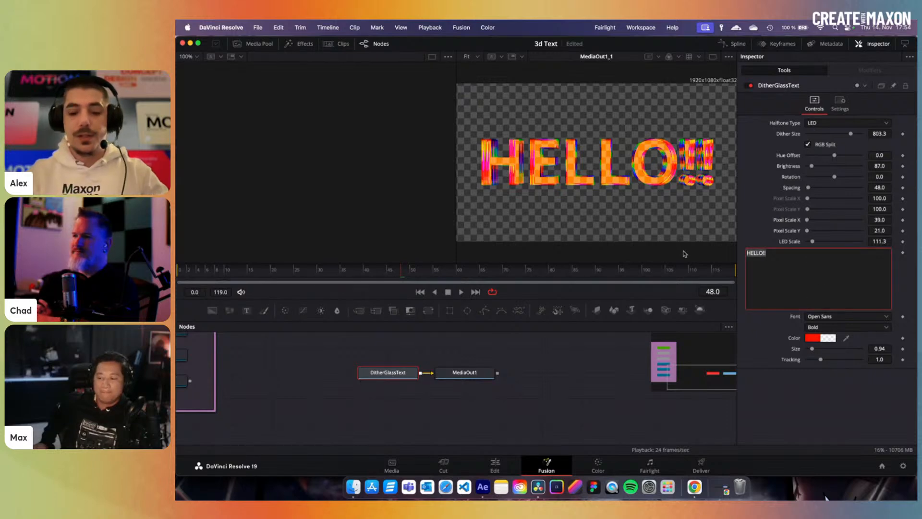
type("100")
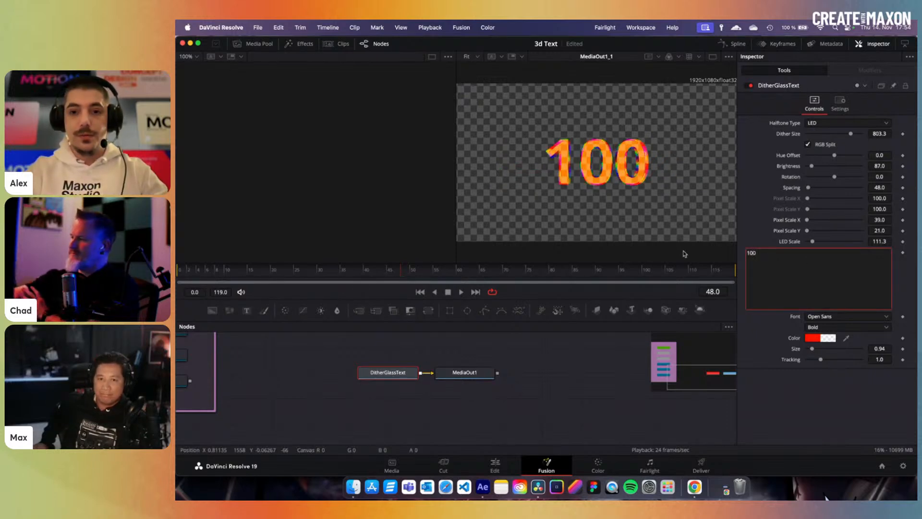
type("+")
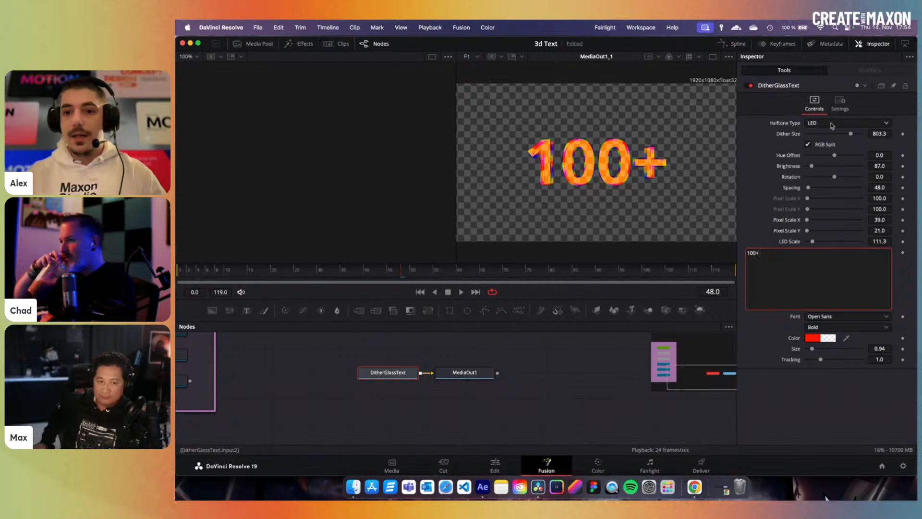
left_click_drag(811, 166, 826, 167)
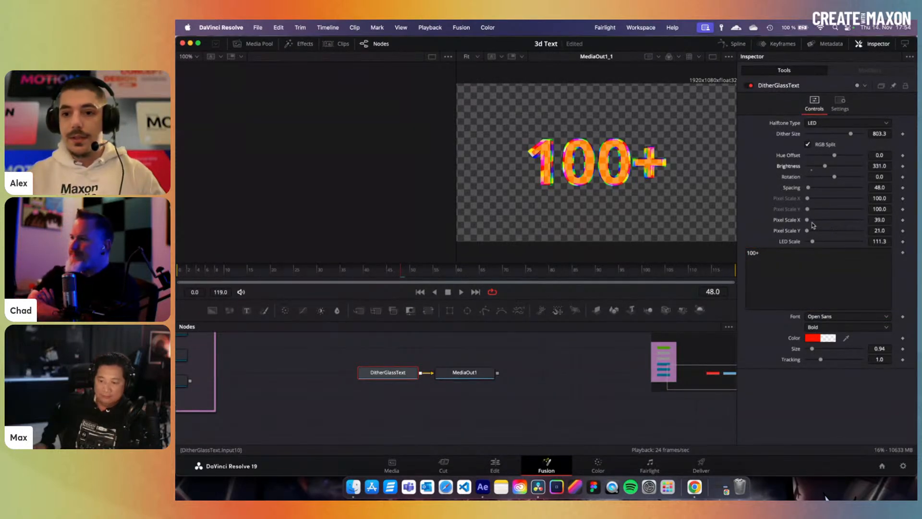
left_click_drag(808, 221, 823, 243)
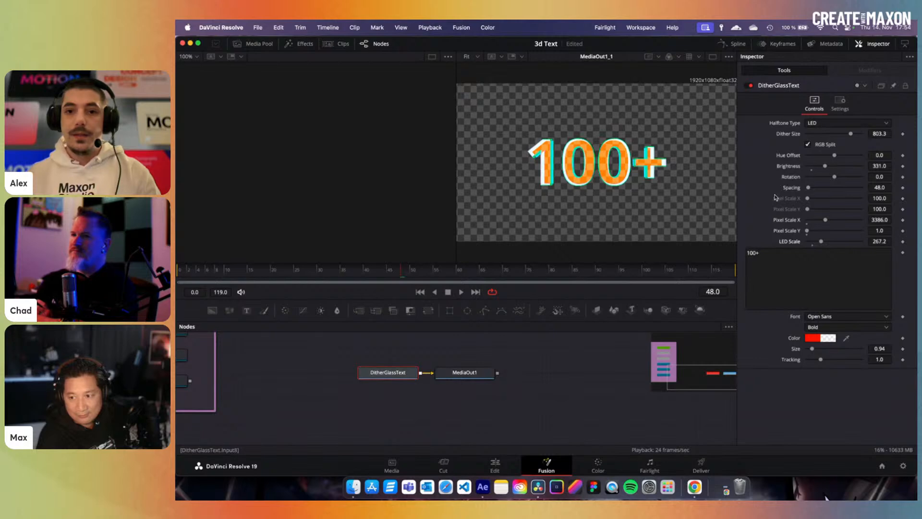
left_click(495, 465)
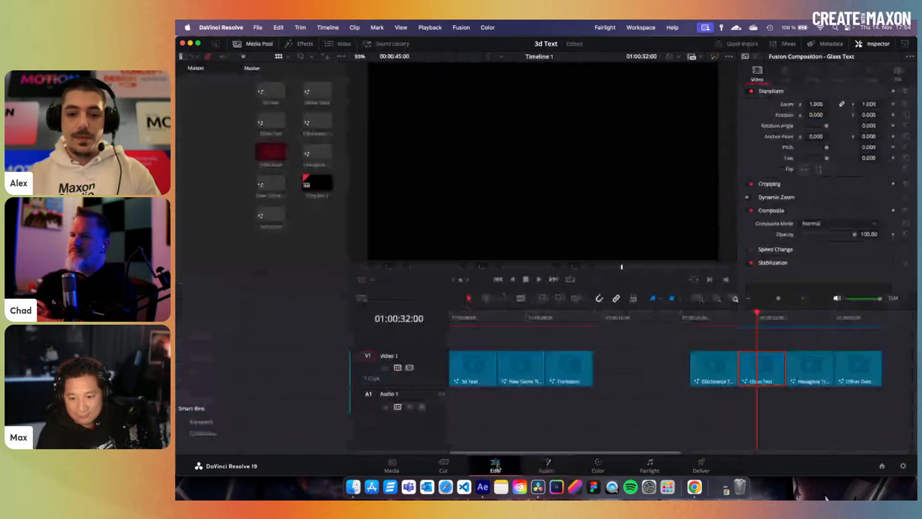
- Open the Hexagone Transition clip's Fusion comp and scrub through its frames
left_click(805, 326)
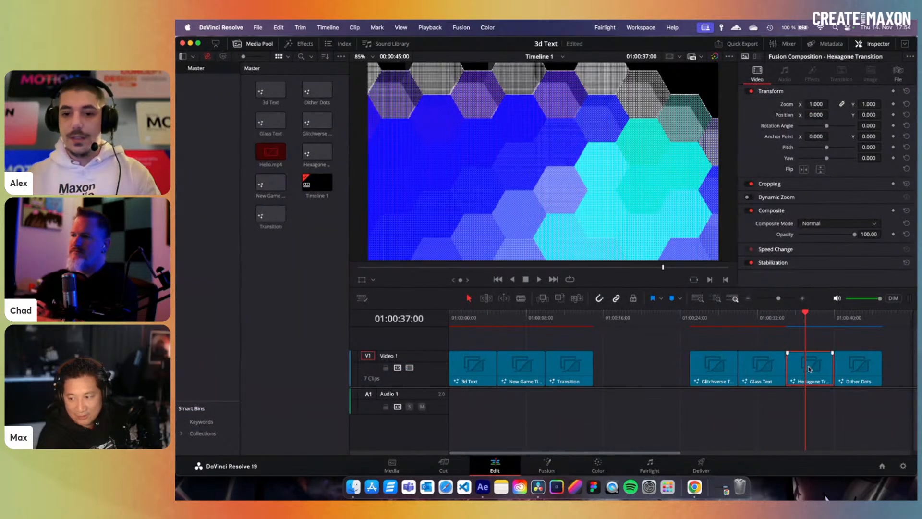
left_click(548, 465)
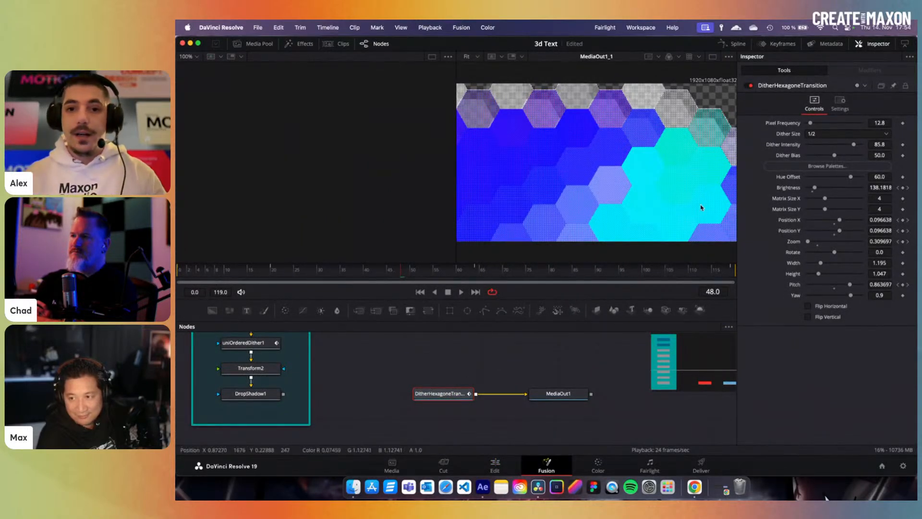
left_click_drag(653, 272, 493, 272)
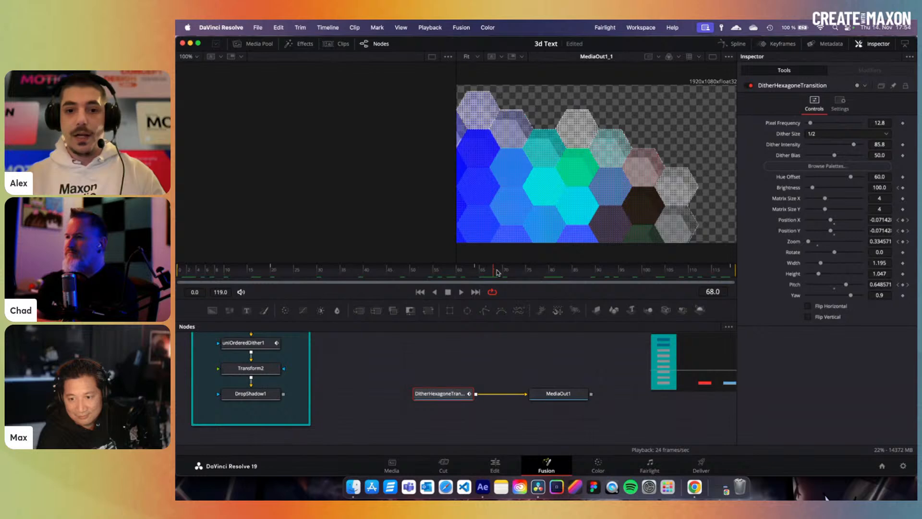
mouse_move(497, 272)
left_mouse_down()
mouse_move(551, 276)
mouse_move(498, 273)
left_mouse_up()
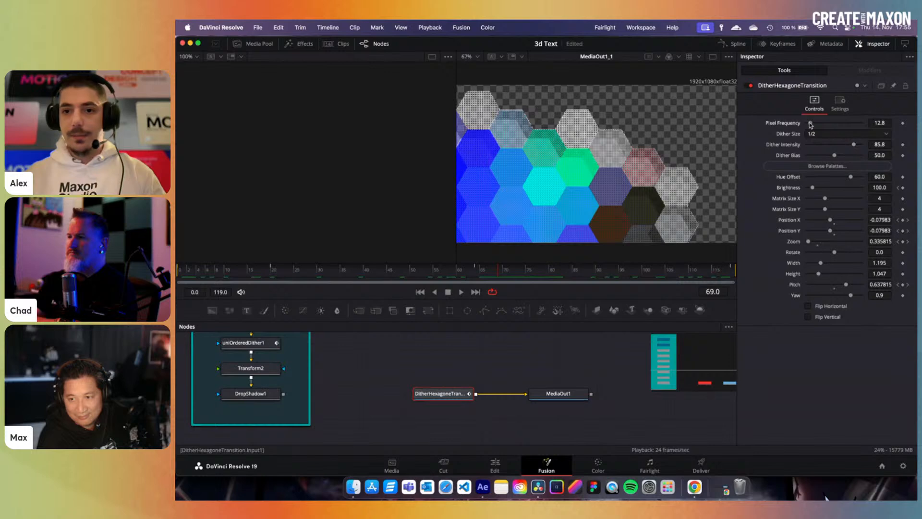
- Raise pixel frequency to 17.5, try dither sizes before keeping 1/2, and lower dither bias to 34.6
left_click_drag(811, 124, 811, 125)
left_click(821, 135)
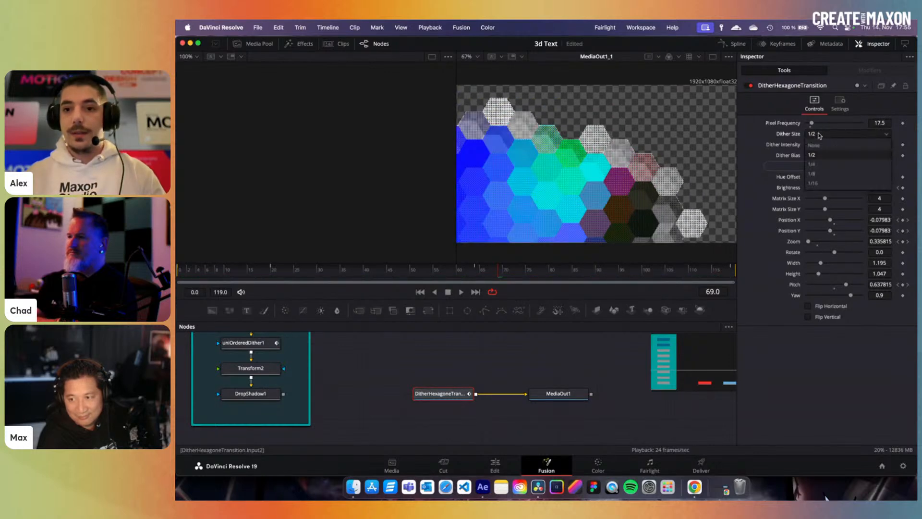
left_click(825, 175)
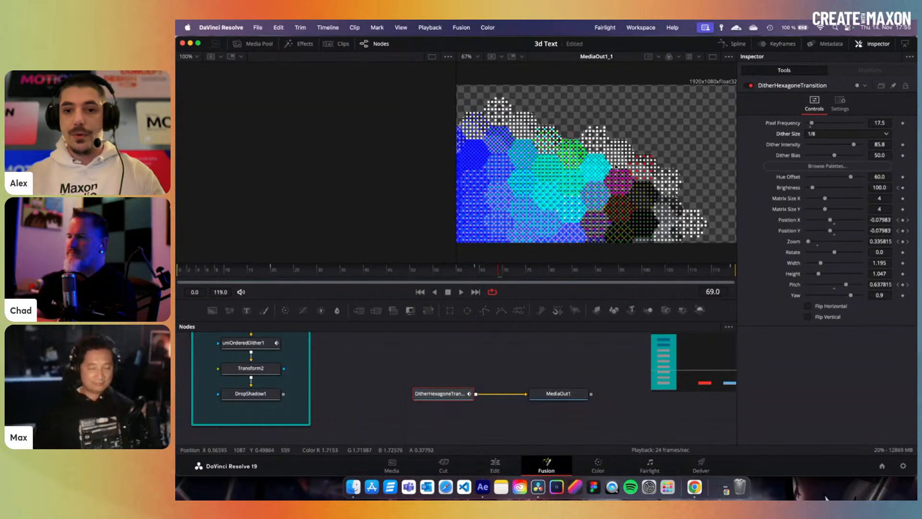
left_click(821, 135)
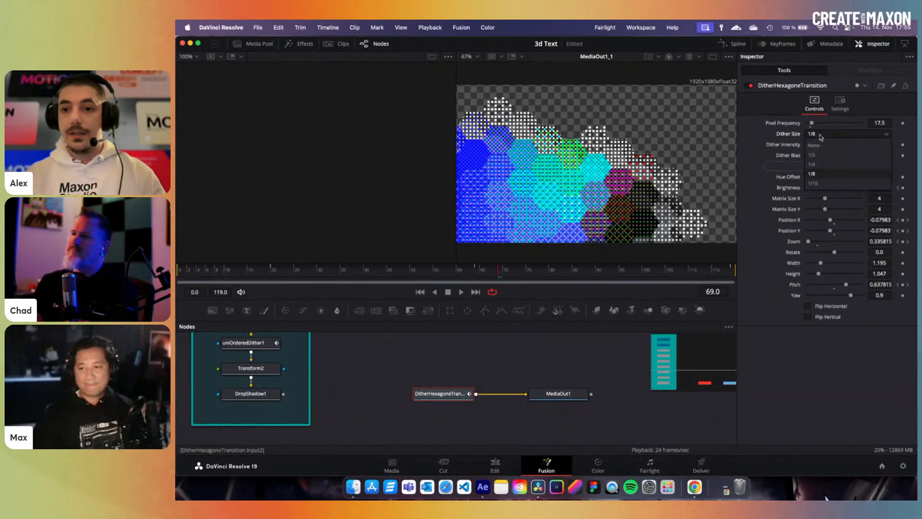
left_click(812, 164)
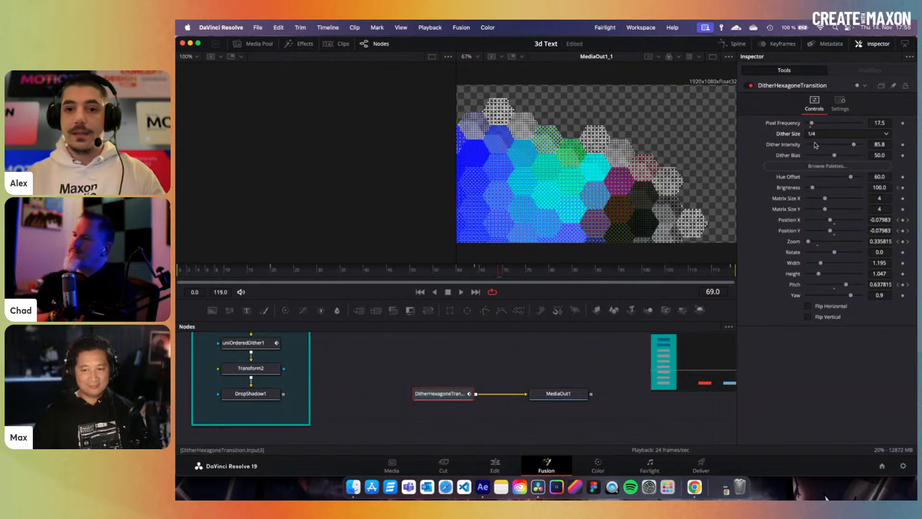
left_click(816, 133)
left_click(838, 154)
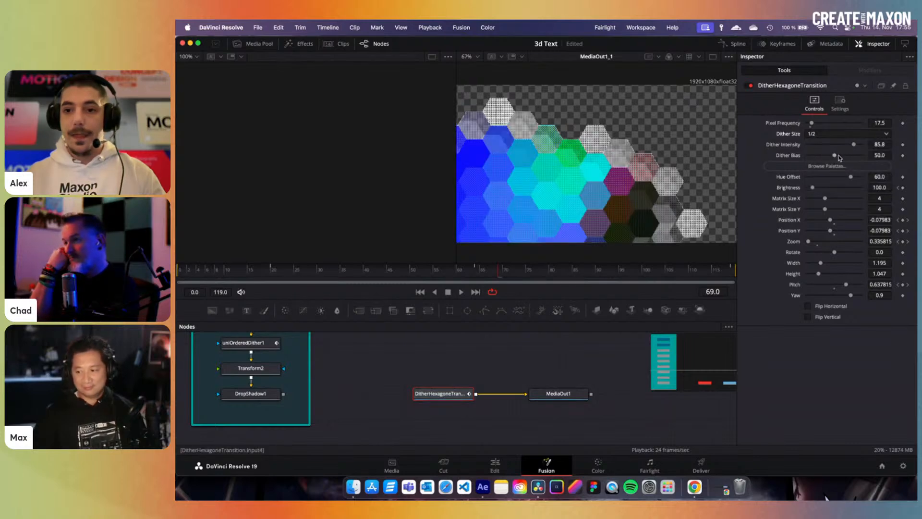
mouse_move(837, 156)
left_mouse_down()
mouse_move(853, 158)
mouse_move(809, 159)
mouse_move(827, 159)
left_mouse_up()
left_click(826, 166)
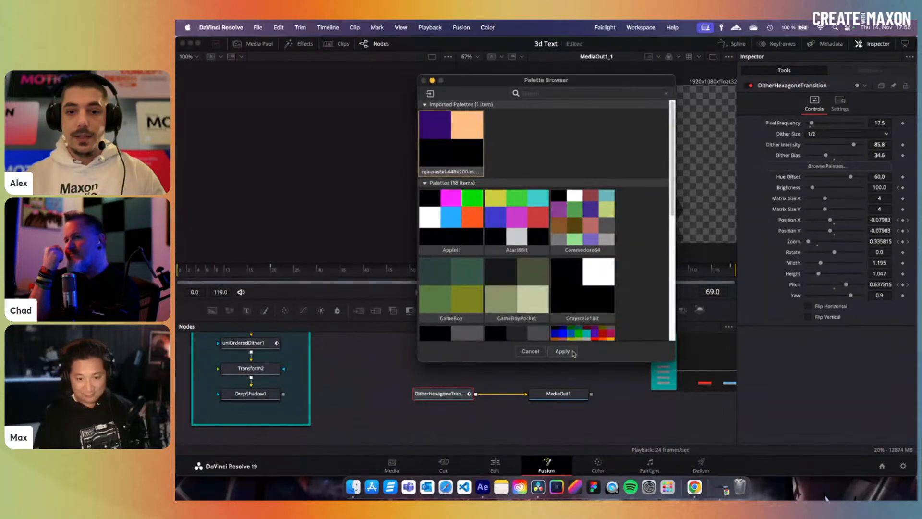
- Try a pink and purple palette, then apply the GameBoyPocket palette to the hexagons
left_click(562, 351)
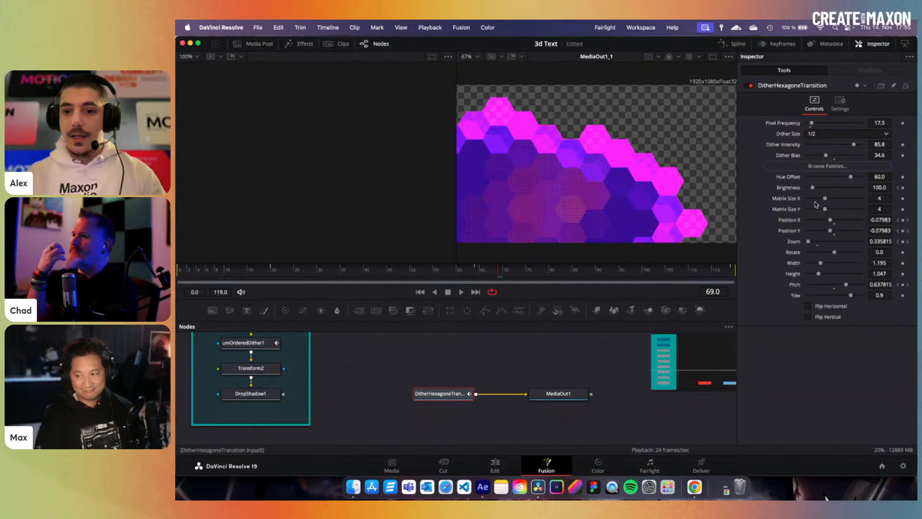
left_click(826, 166)
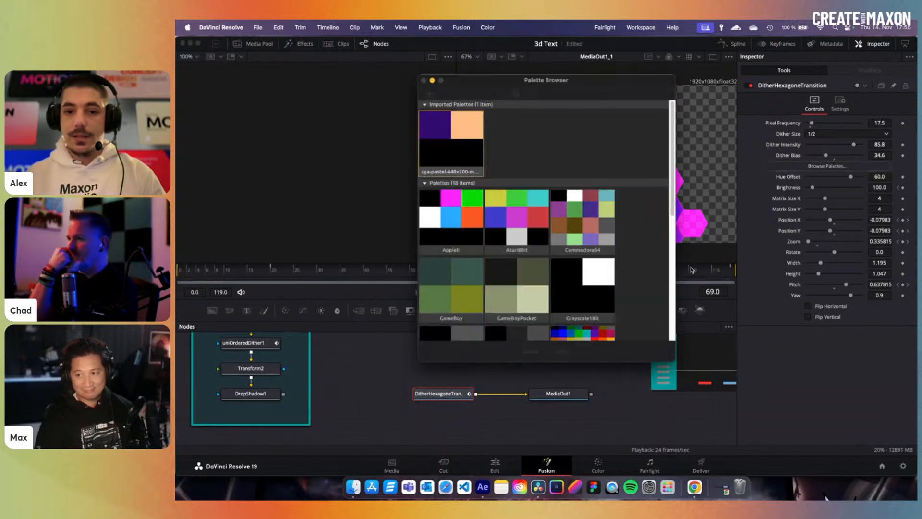
scroll(556, 281, "down", 5)
left_click(503, 175)
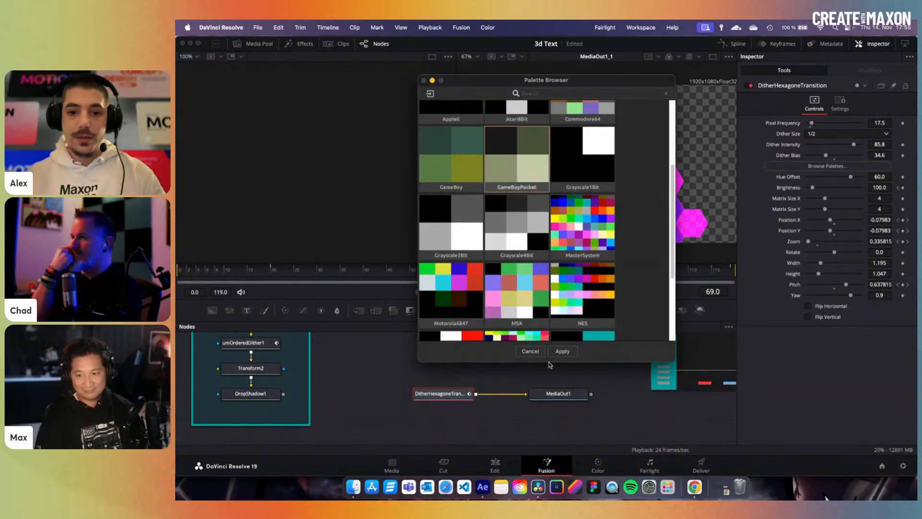
left_click(572, 354)
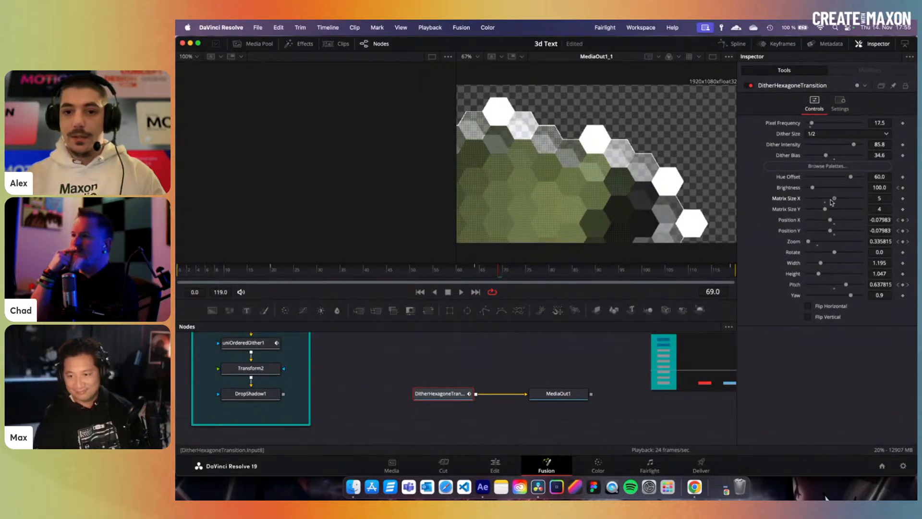
- Set a 5×5 hexagon matrix with Zoom 0.457 and Rotate 63.0, then return to Edit
left_click_drag(851, 200, 834, 210)
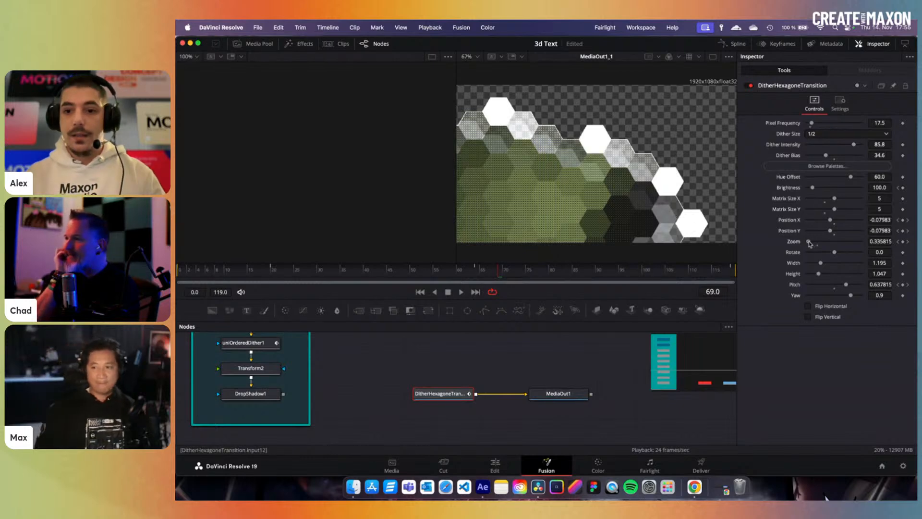
left_click_drag(810, 243, 844, 256)
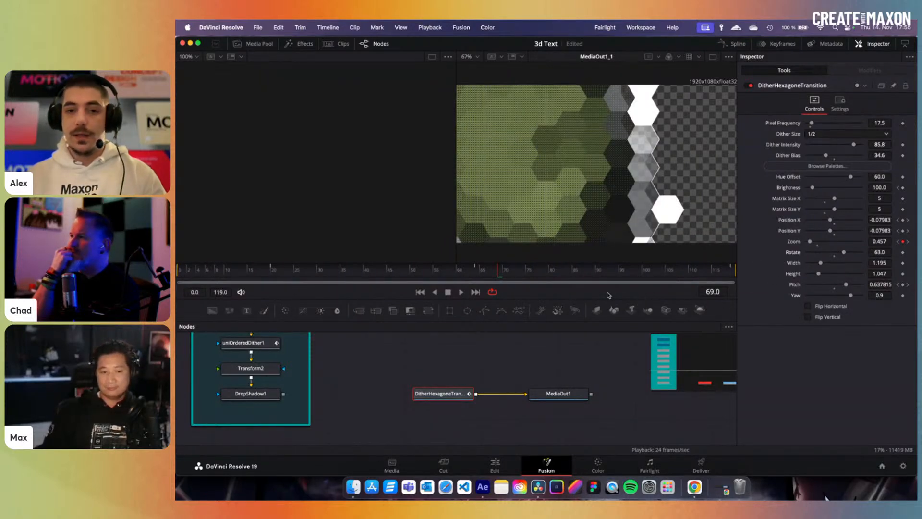
left_click(498, 463)
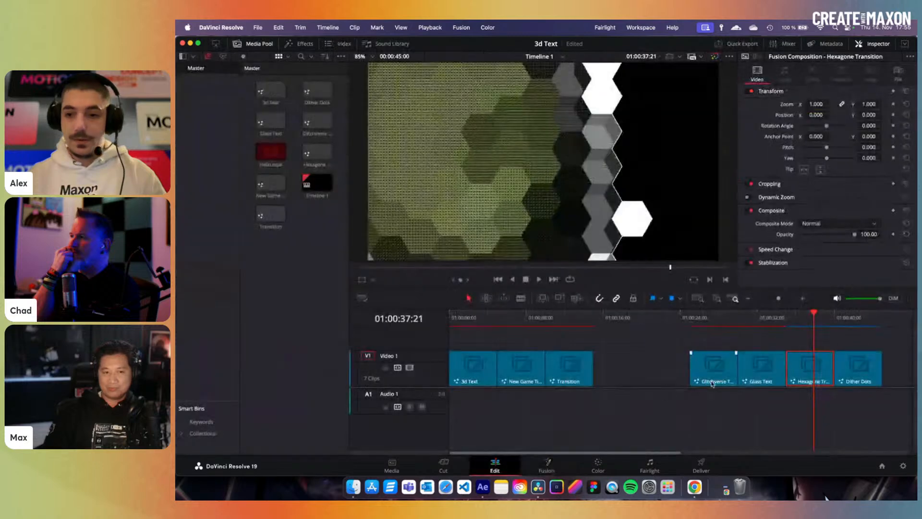
- Open the Dither Dots clip in Fusion and show its DitherDots node (RGB Split, Spacing 417.55)
left_click(852, 321)
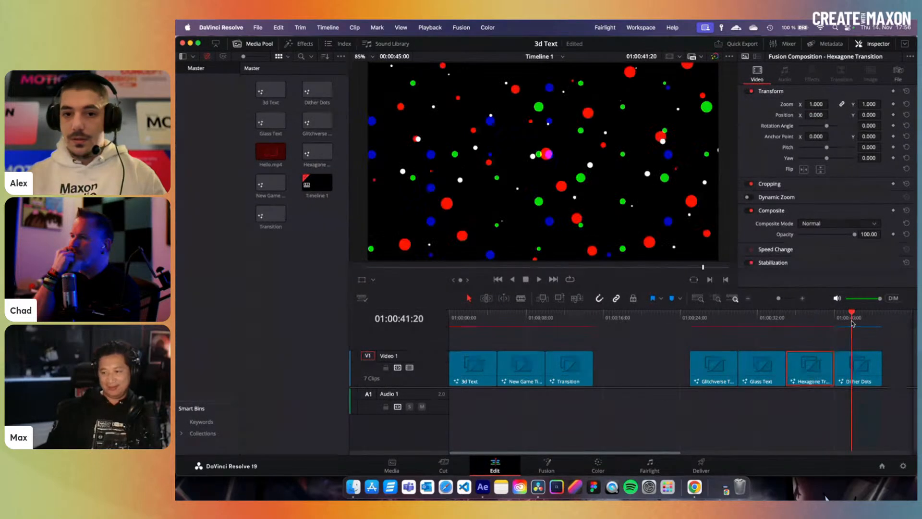
left_click(843, 377)
left_click(546, 465)
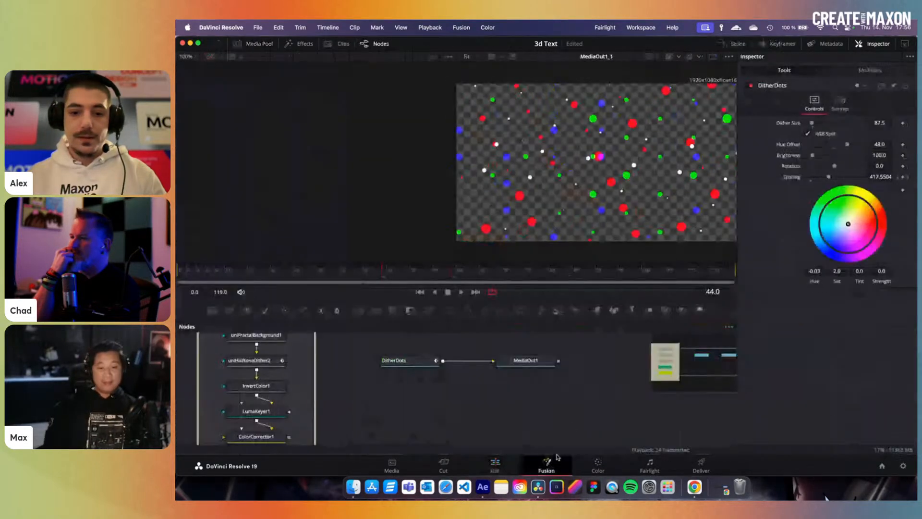
left_click(524, 361)
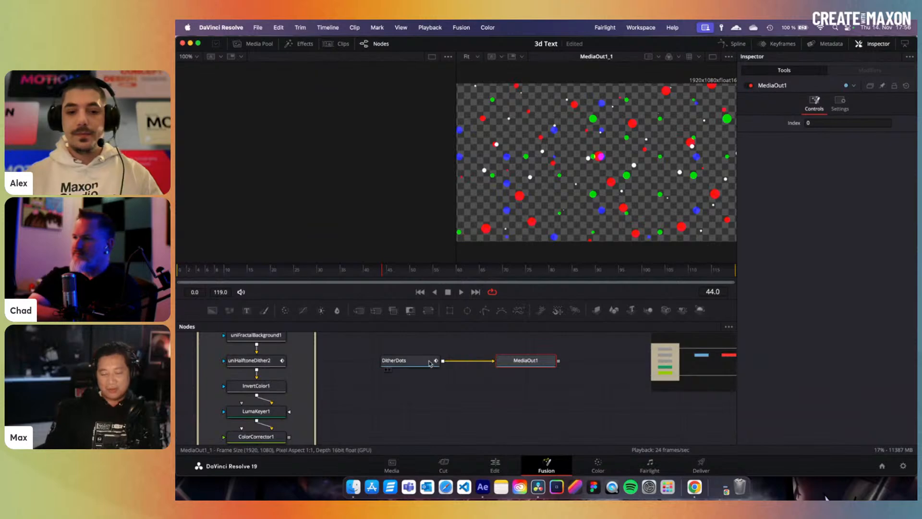
left_click(414, 360)
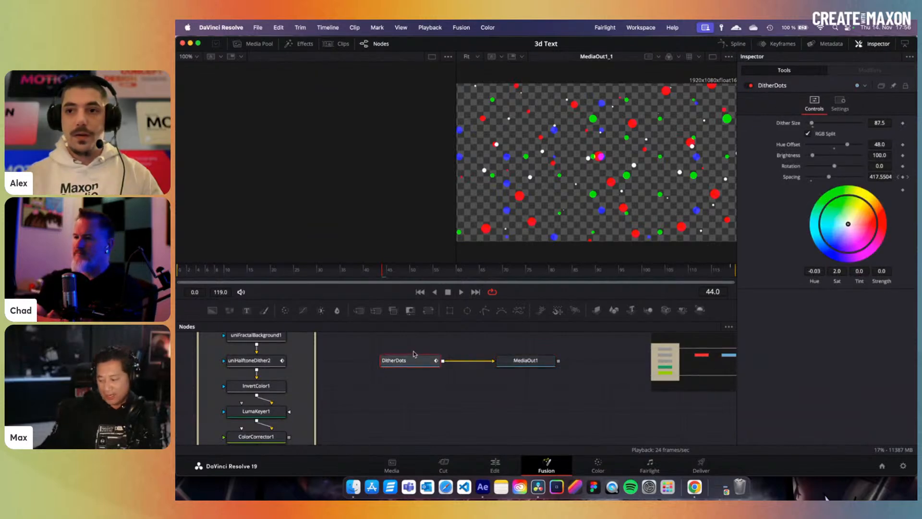
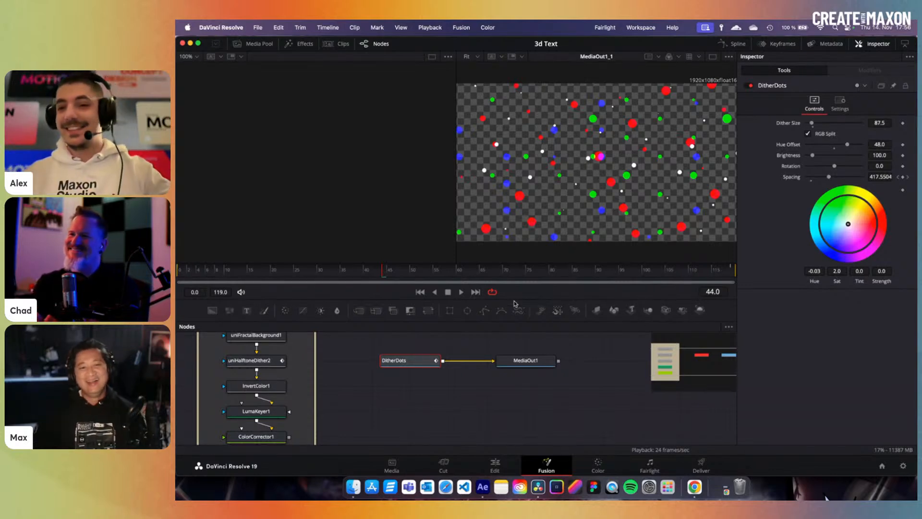
- Preview the dots, rotate them and shrink Dither Size to 40.3, toggling RGB Split off and back on
left_click(430, 275)
left_click_drag(430, 277, 472, 281)
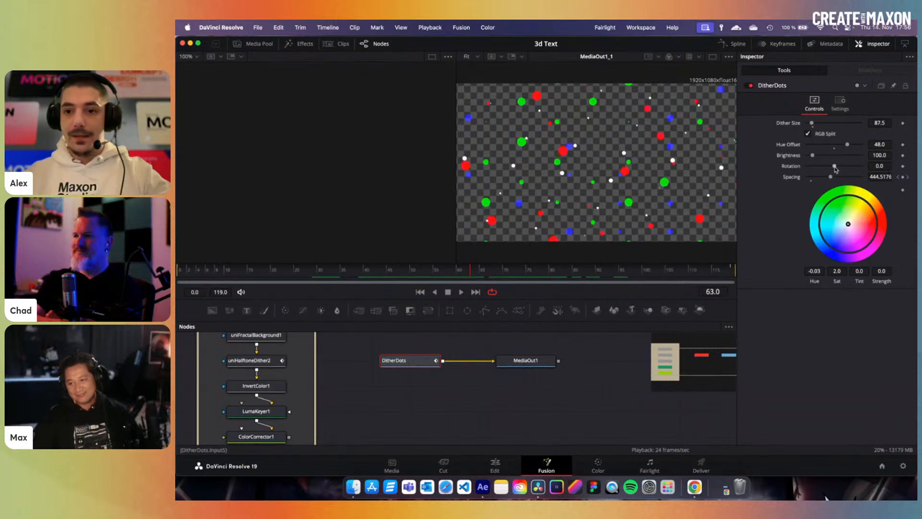
mouse_move(835, 168)
left_mouse_down()
mouse_move(844, 168)
mouse_move(834, 169)
left_mouse_up()
mouse_move(812, 124)
left_mouse_down()
mouse_move(832, 123)
mouse_move(810, 129)
left_mouse_up()
left_click(808, 134)
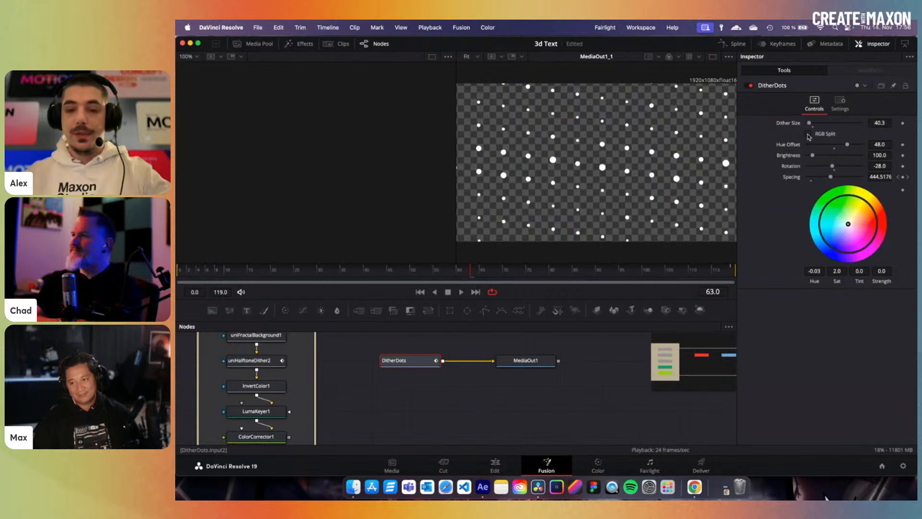
left_click(809, 134)
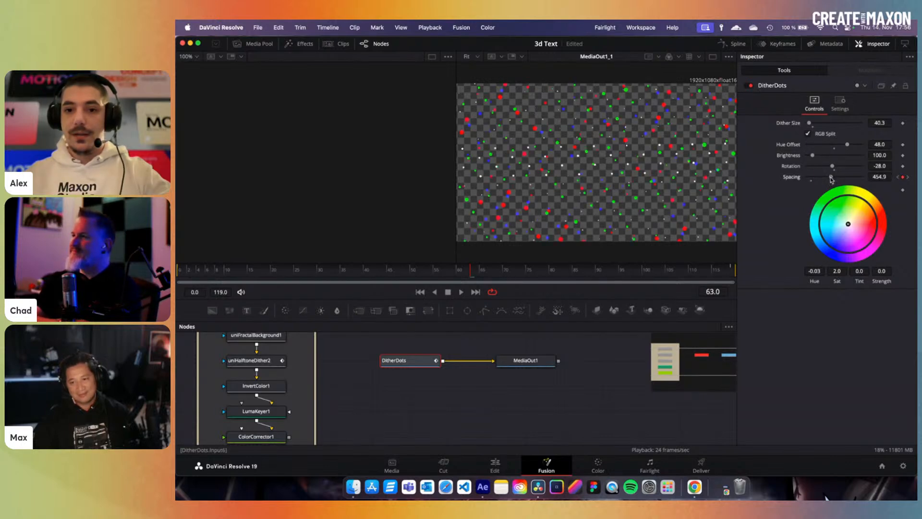
- Widen dot spacing to about 517, set Rotation to 131, preview, and return to Edit
left_click_drag(832, 179, 833, 179)
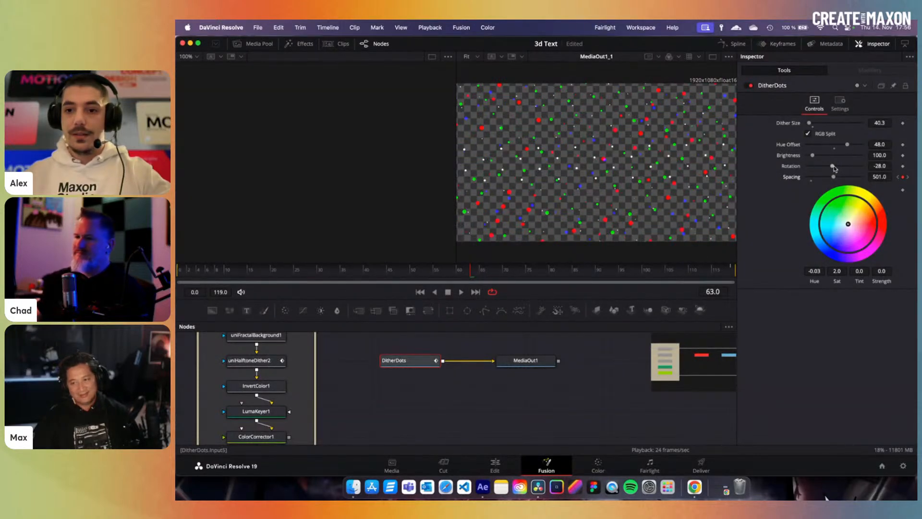
left_click_drag(833, 167, 845, 166)
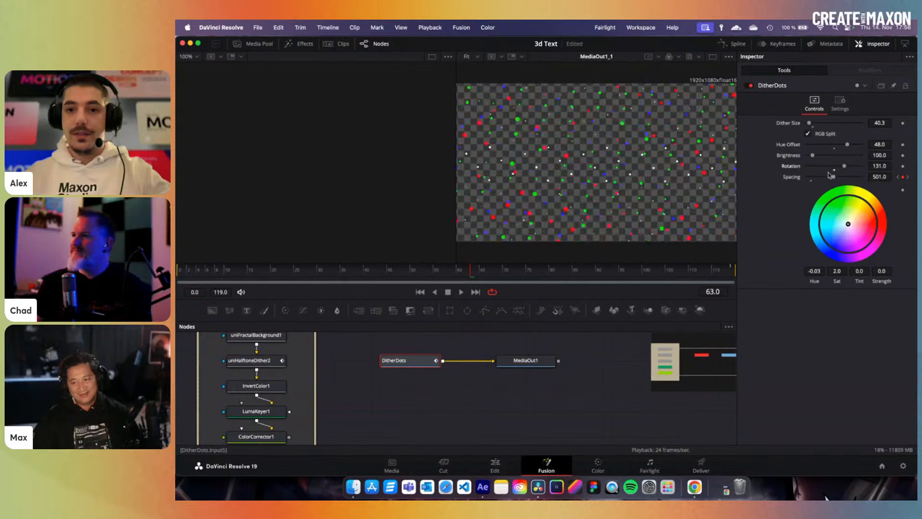
left_click_drag(558, 272, 656, 261)
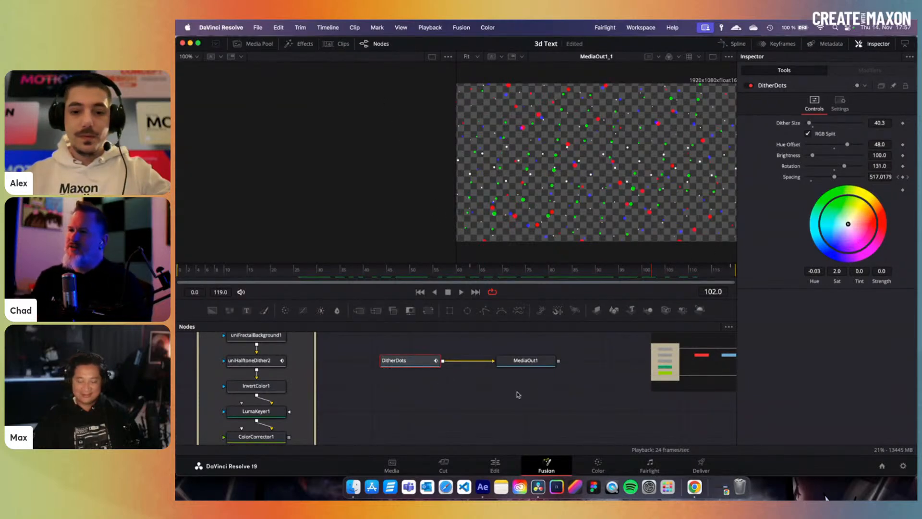
key("shift+4")
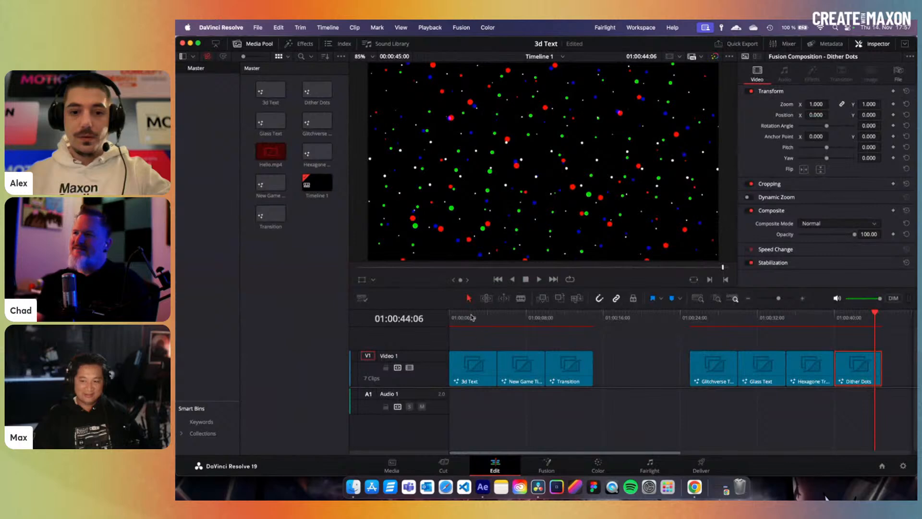
- Select the 3d Text clip, open its composition in Fusion and pan to the DOTs group
left_click(471, 316)
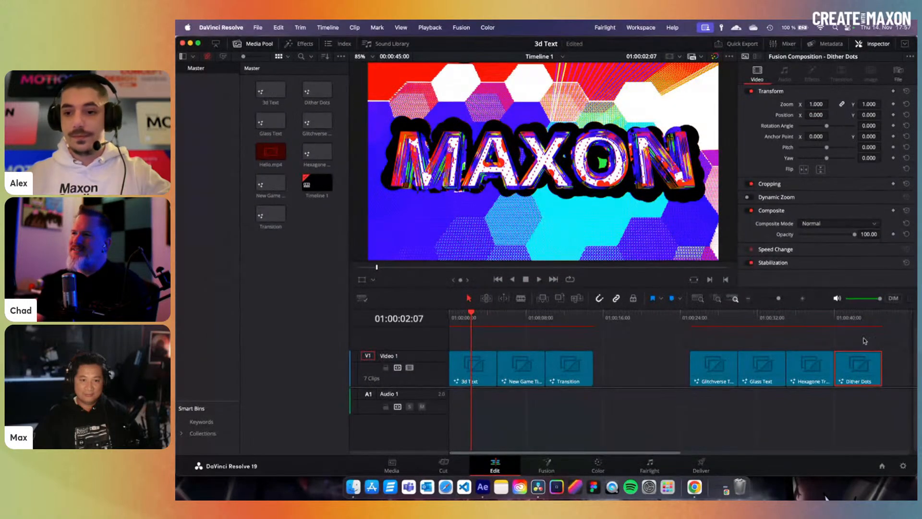
left_click(476, 373)
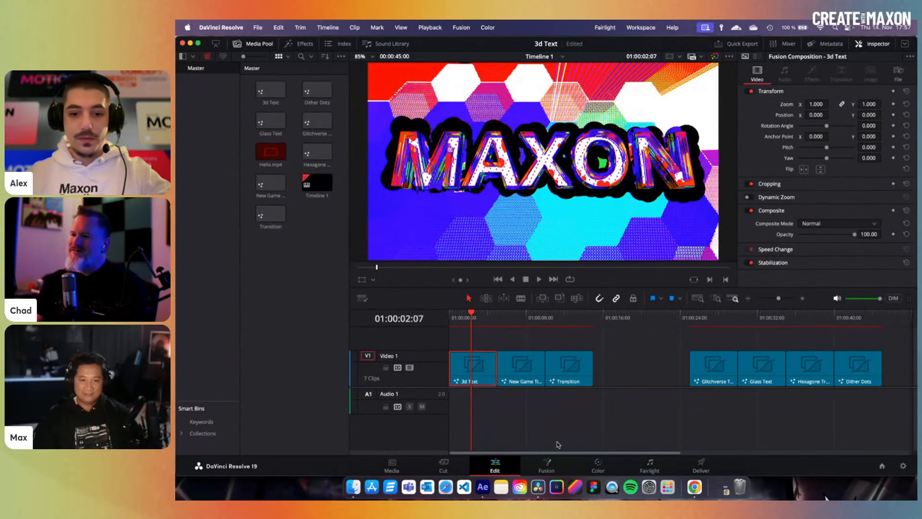
left_click(547, 465)
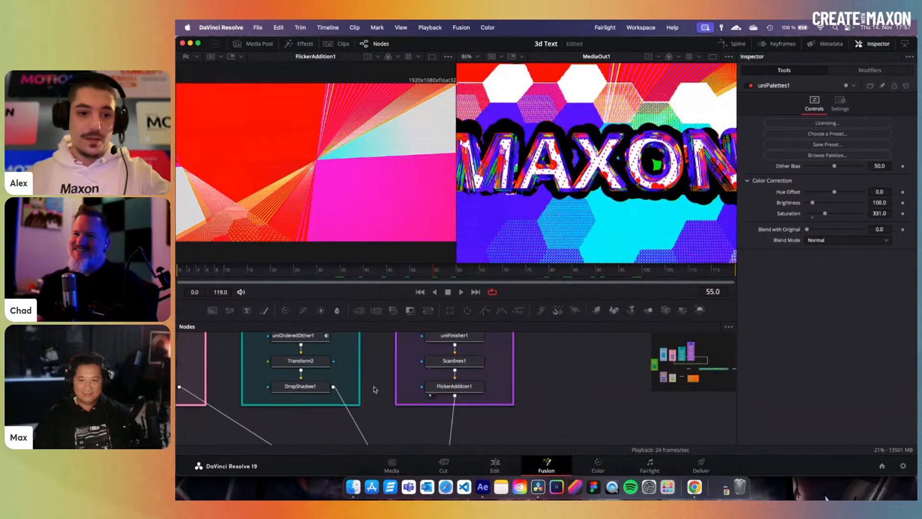
scroll(374, 387, "left", 10)
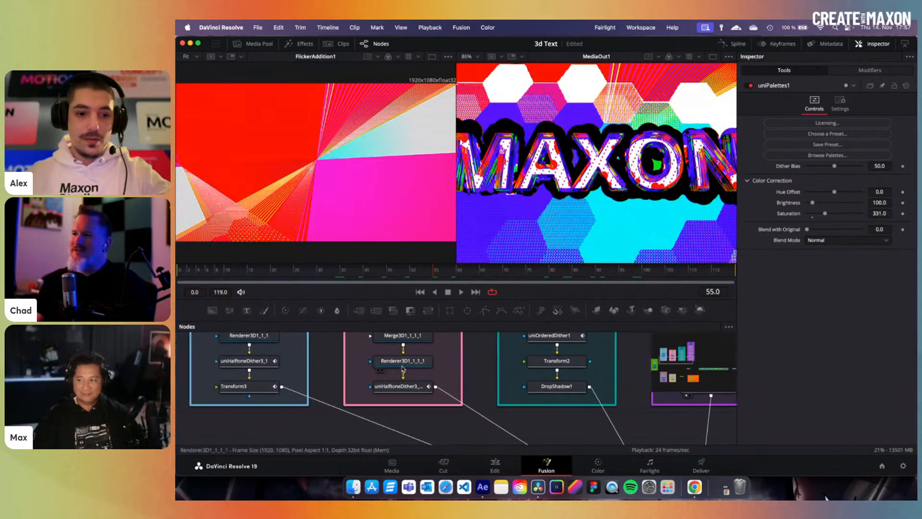
scroll(398, 374, "up", 5)
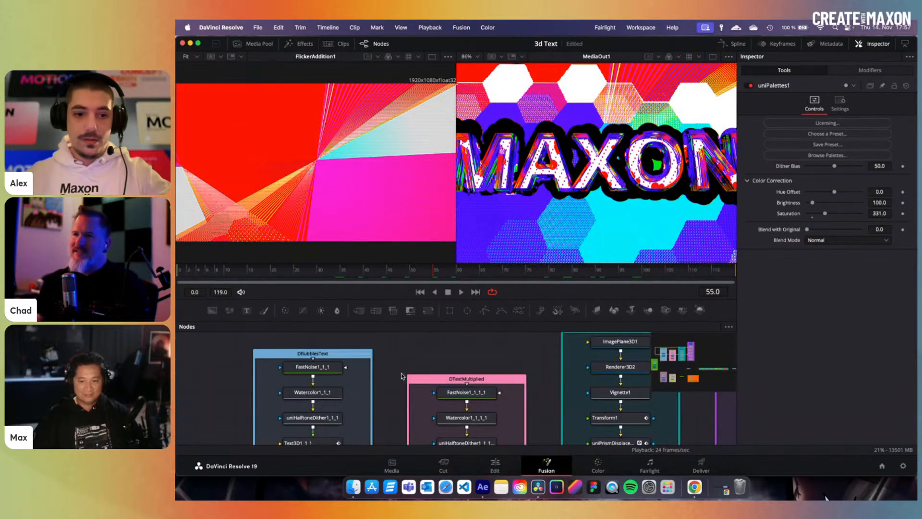
scroll(402, 376, "down", 3)
scroll(392, 386, "down", 3)
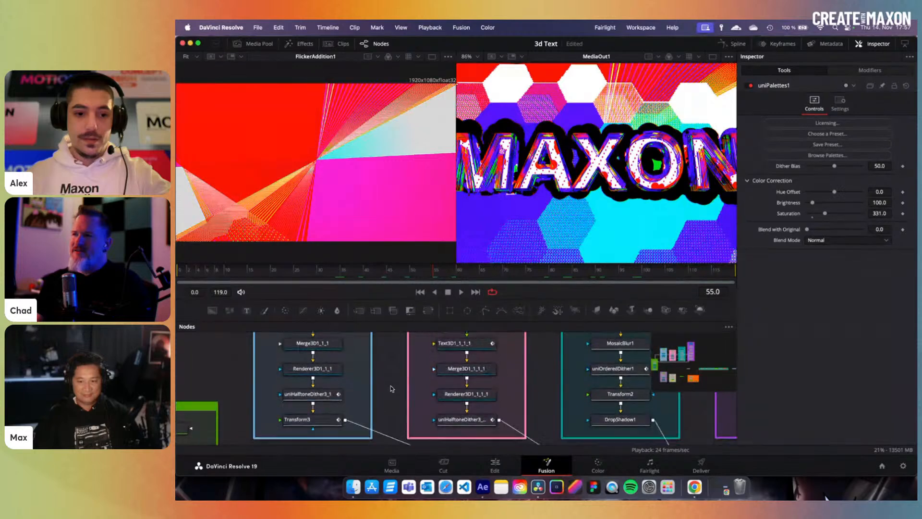
scroll(427, 391, "left", 3)
scroll(429, 392, "down", 4)
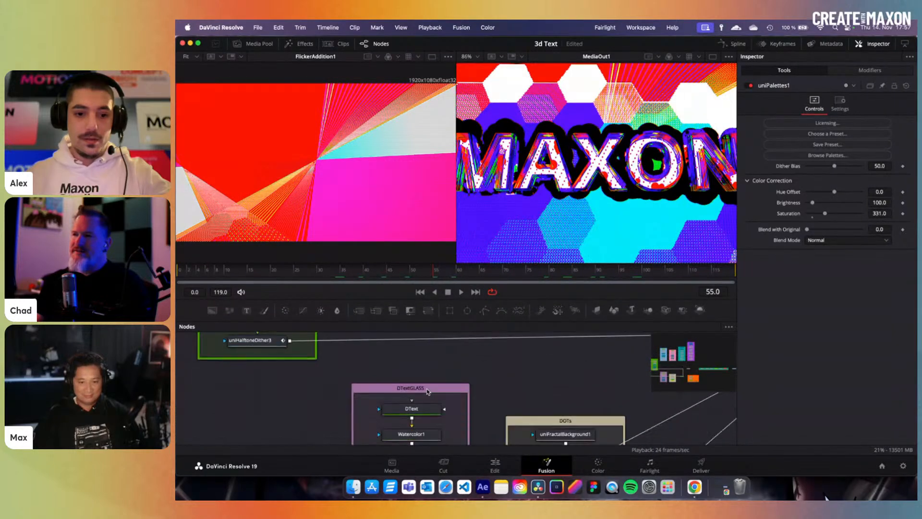
scroll(484, 391, "right", 3)
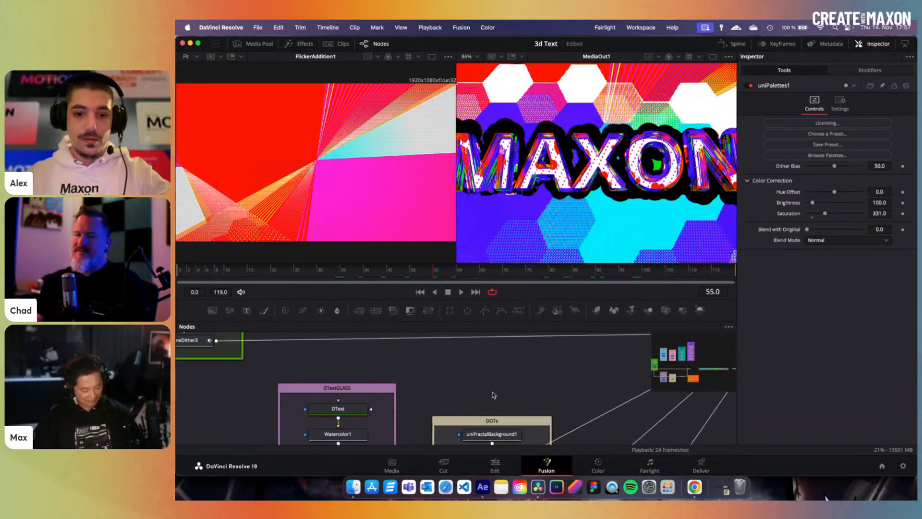
scroll(494, 392, "down", 5)
scroll(492, 395, "down", 3)
- View ColorCorrector1 in the left viewer and scrub the animation forward
left_click(505, 378)
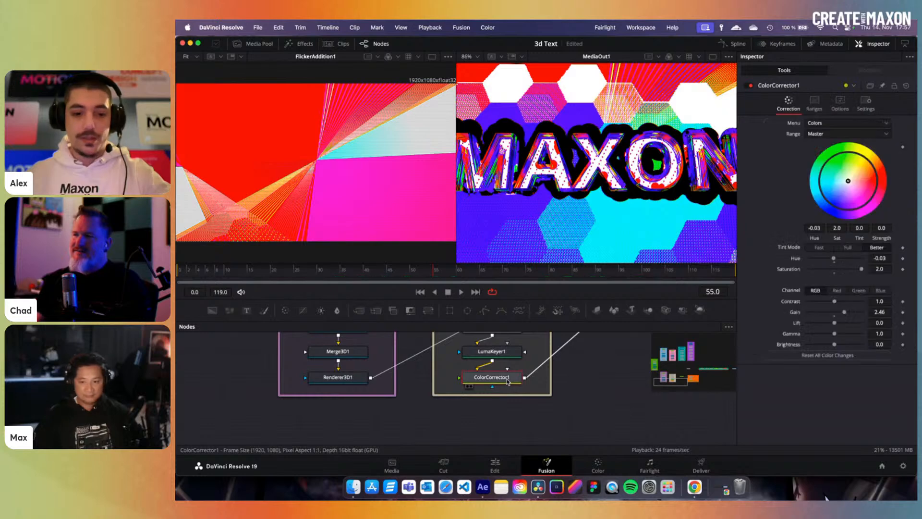
scroll(506, 384, "up", 6)
key("1")
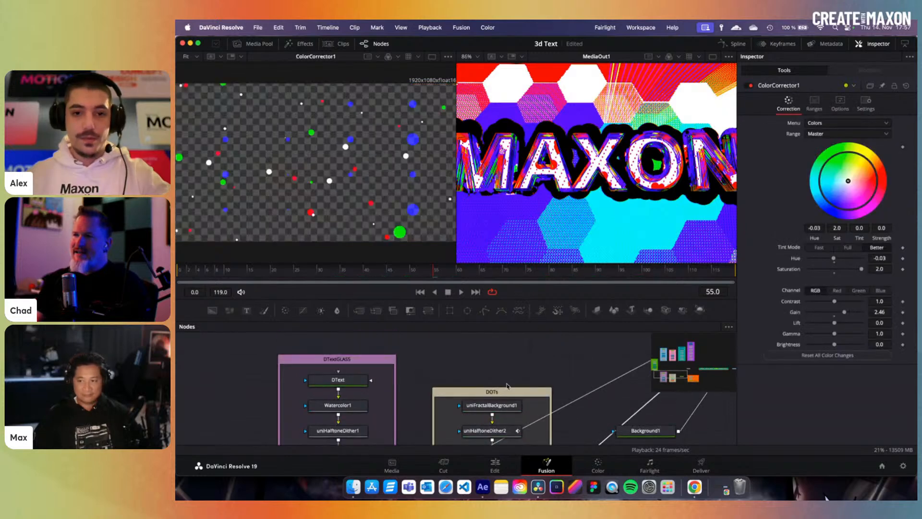
left_click(426, 274)
left_click_drag(427, 274, 514, 283)
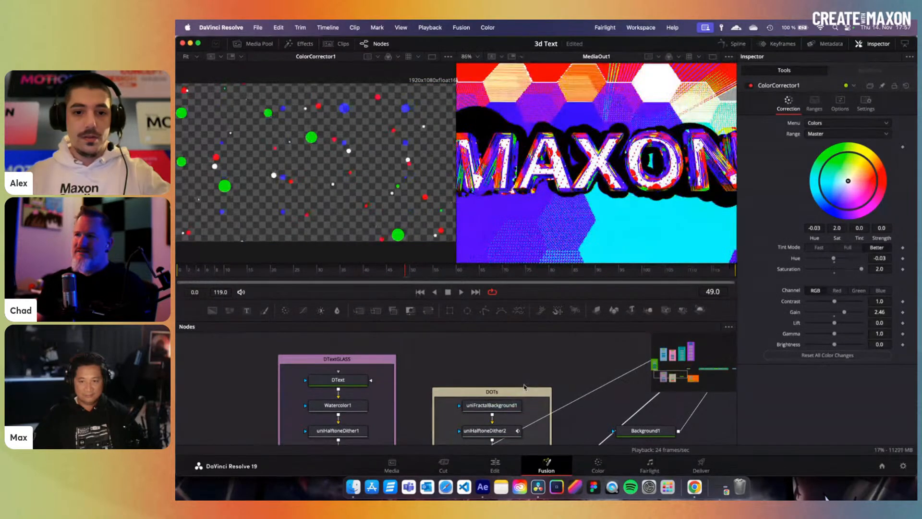
- Go back to frame 41 and view uniHalftoneDither2's dot pattern
scroll(526, 386, "down", 1)
left_click(373, 274)
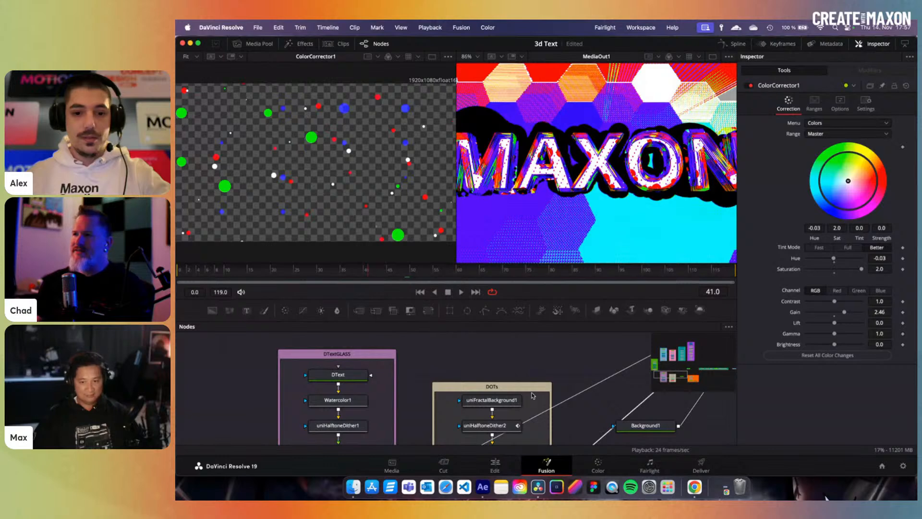
scroll(496, 396, "down", 1)
scroll(497, 398, "down", 2)
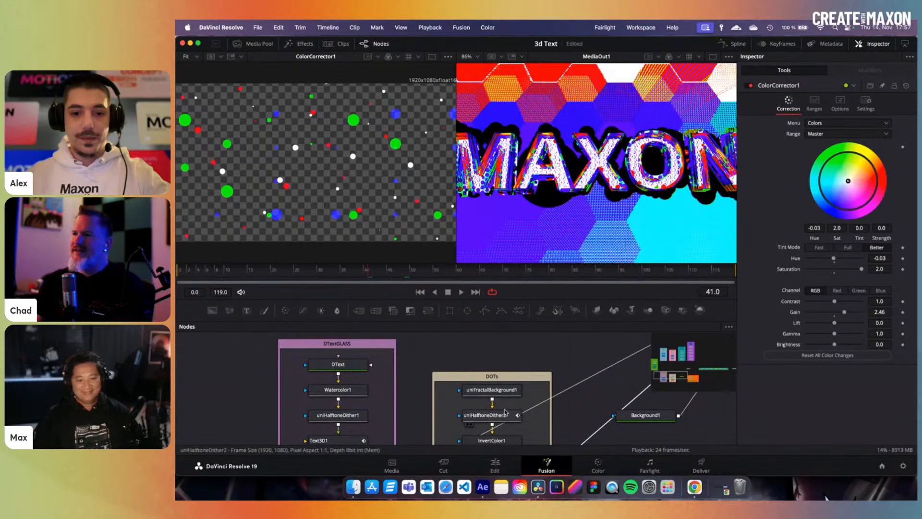
left_click(504, 415)
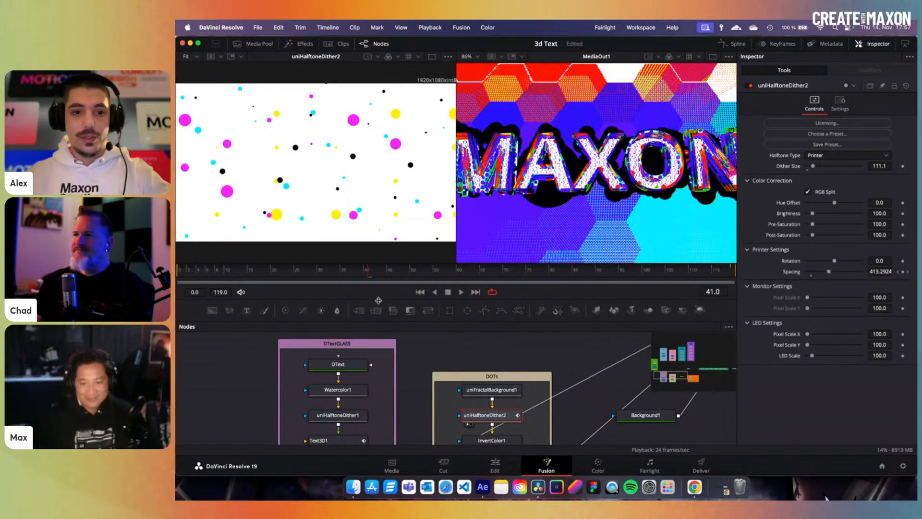
- View uniFractalBackground1's fractal in the left viewer at frame 37
left_click(494, 390)
key("1")
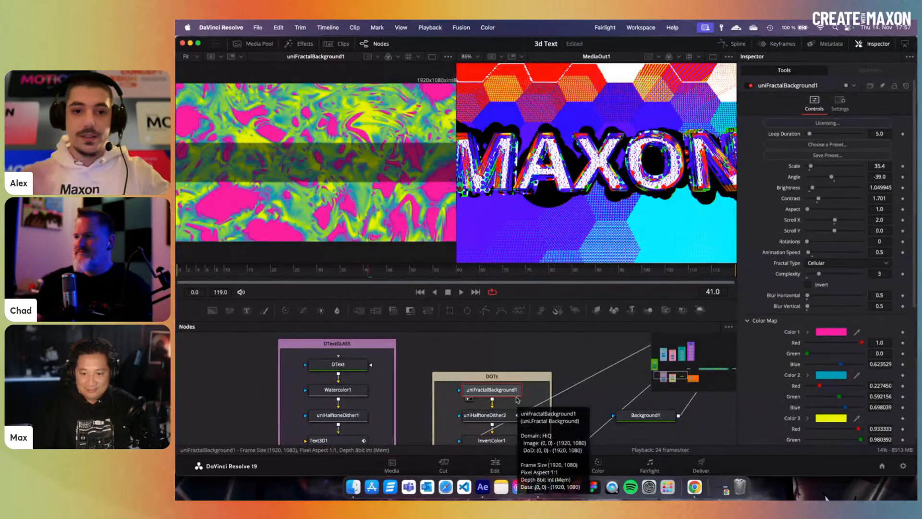
left_click(351, 271)
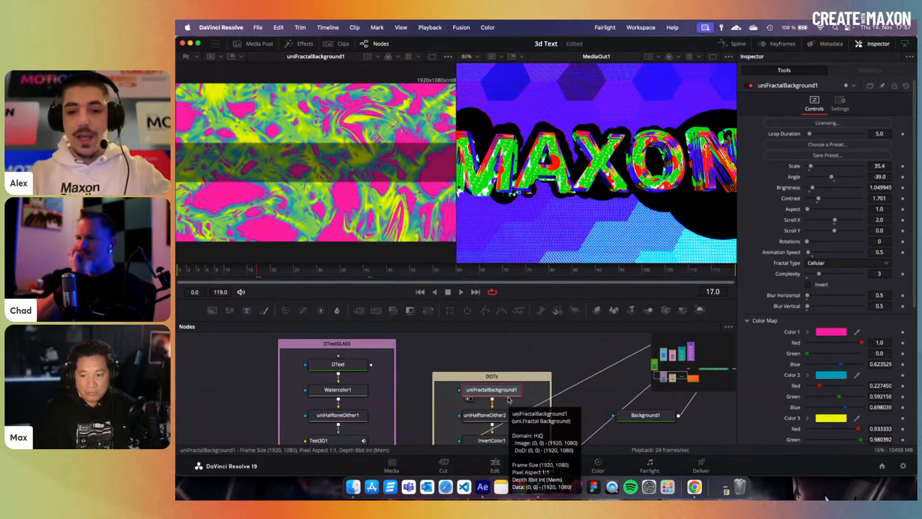
- View uniHalftoneDither2, try minimum dither size, restore it to 111.1, and scrub frames 17–39
left_click(485, 415)
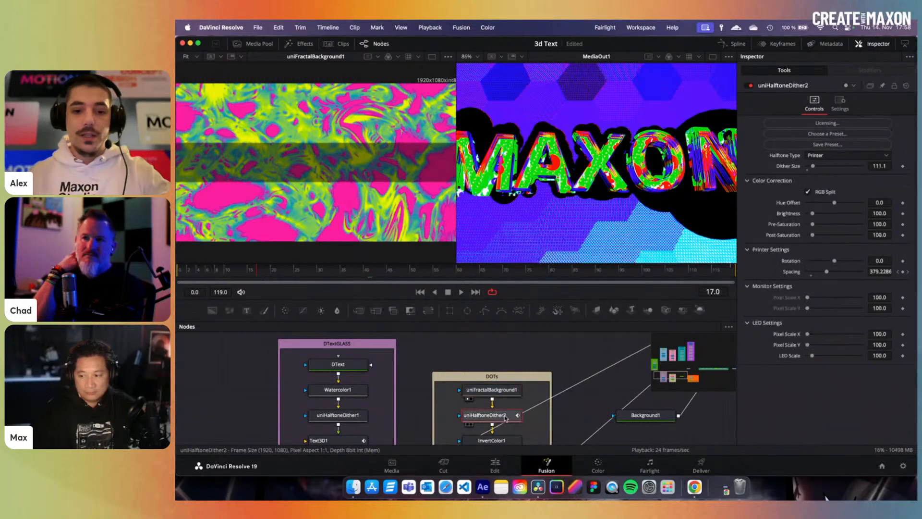
key("1")
left_click_drag(813, 166, 808, 168)
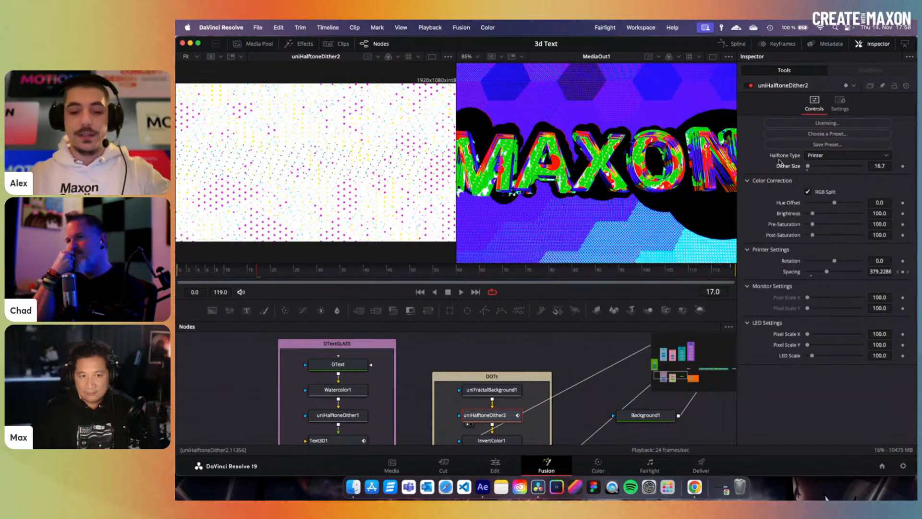
left_click_drag(807, 166, 812, 166)
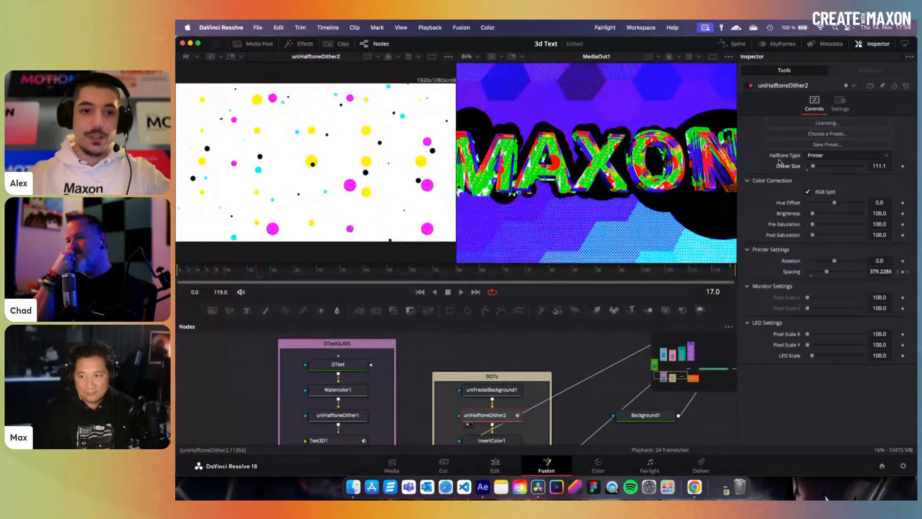
left_click_drag(307, 275, 360, 273)
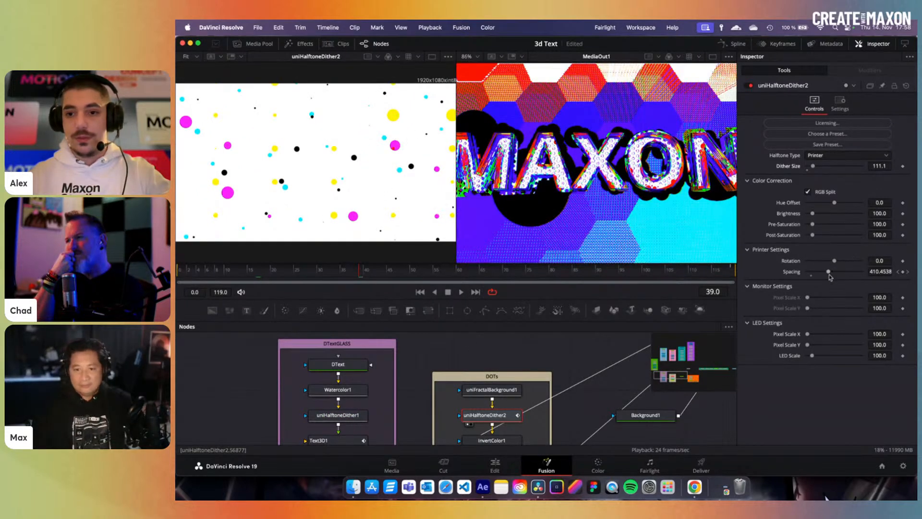
- Step through InvertColor1, LumaKeyer1 and ColorCorrector1 in the viewer, then return to Edit
scroll(566, 380, "down", 3)
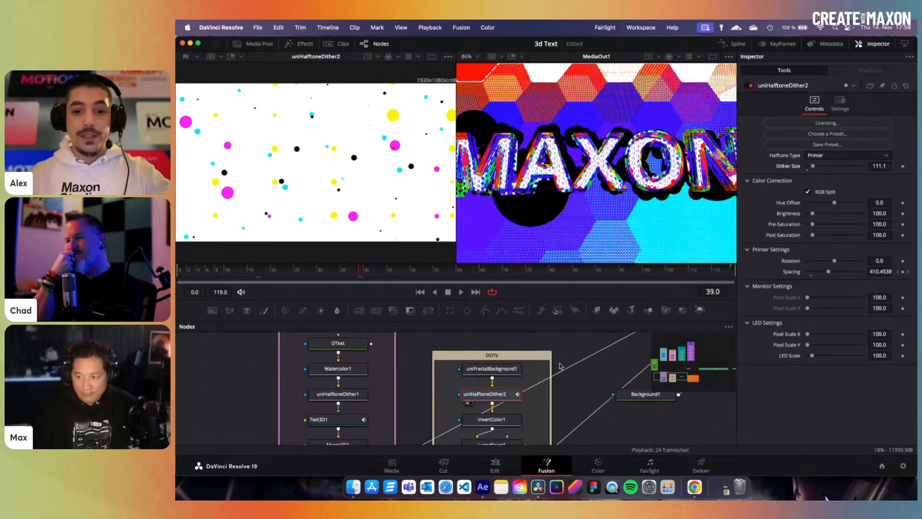
left_click(491, 411)
scroll(502, 421, "down", 2)
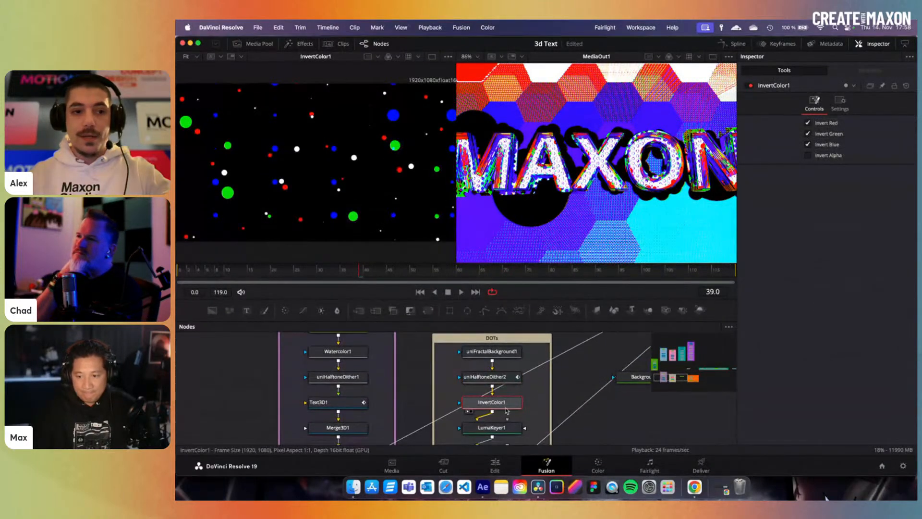
left_click(502, 420)
scroll(501, 420, "down", 2)
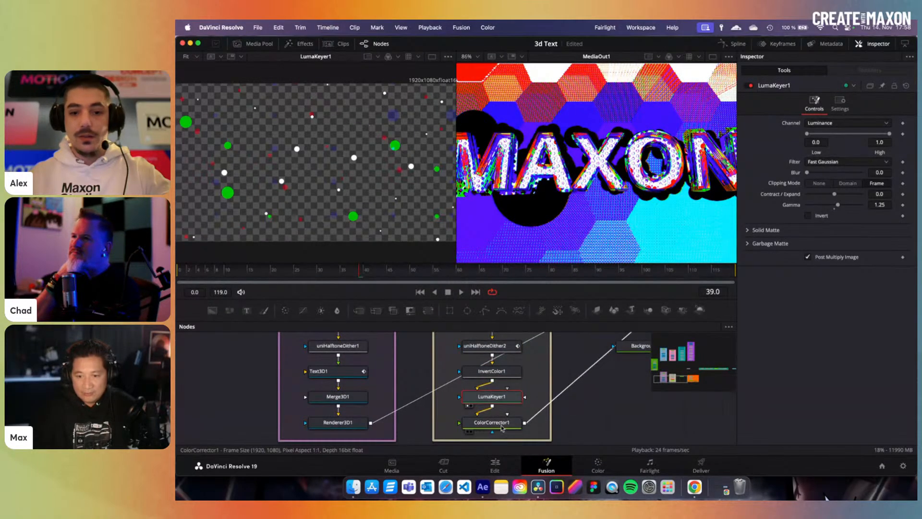
left_click(494, 426)
key("1")
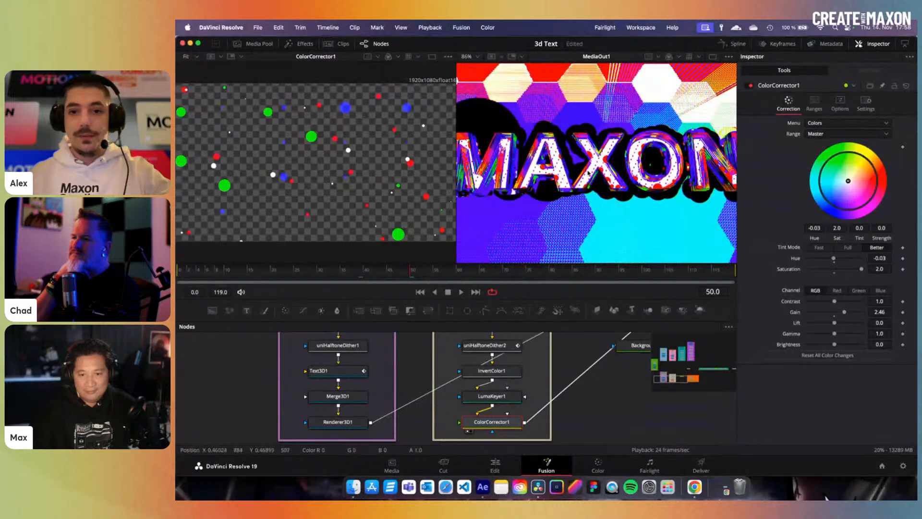
left_click(495, 465)
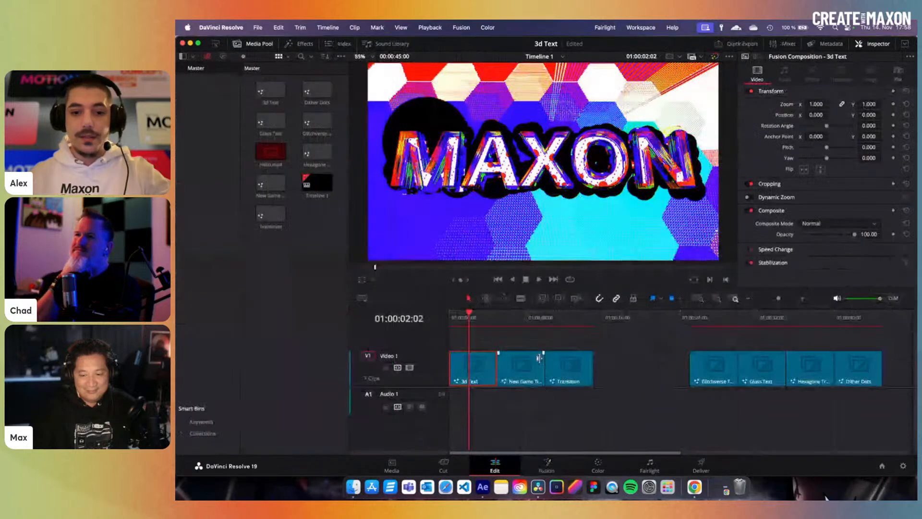
left_click(482, 318)
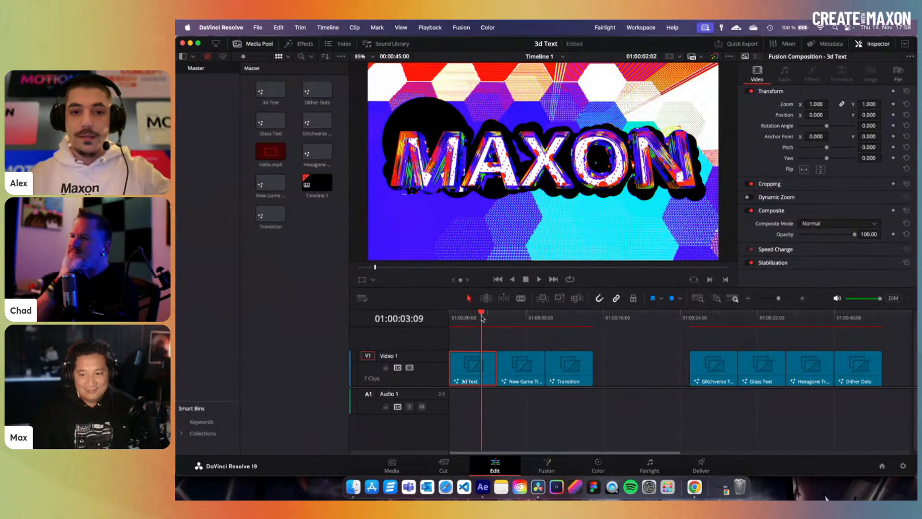
left_click(486, 317)
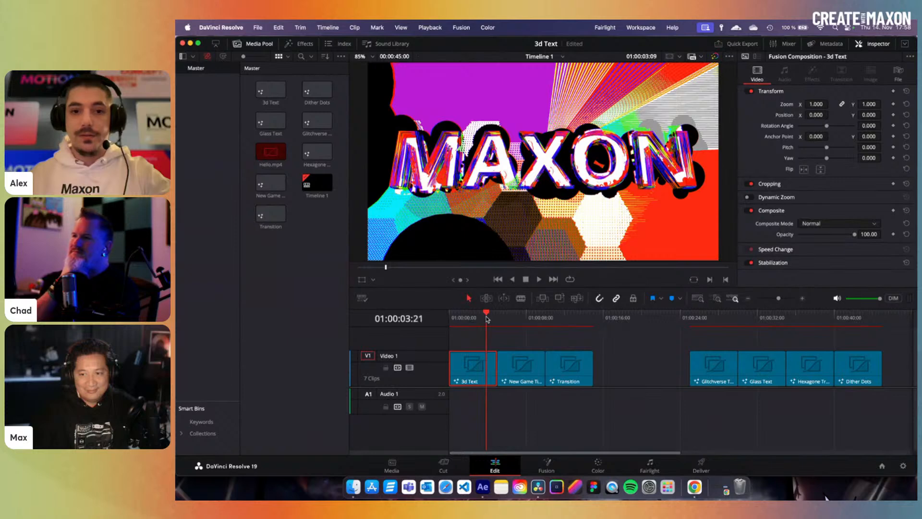
left_click(493, 318)
left_click(486, 321)
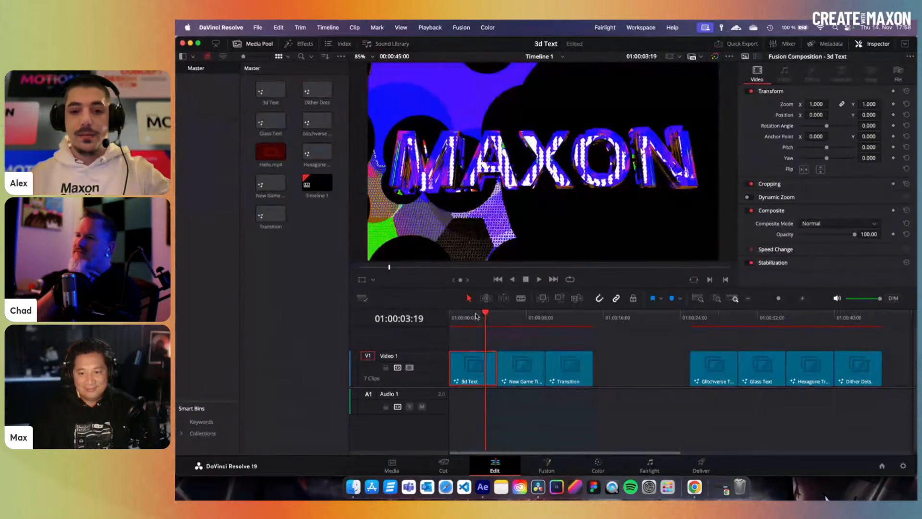
left_click(469, 318)
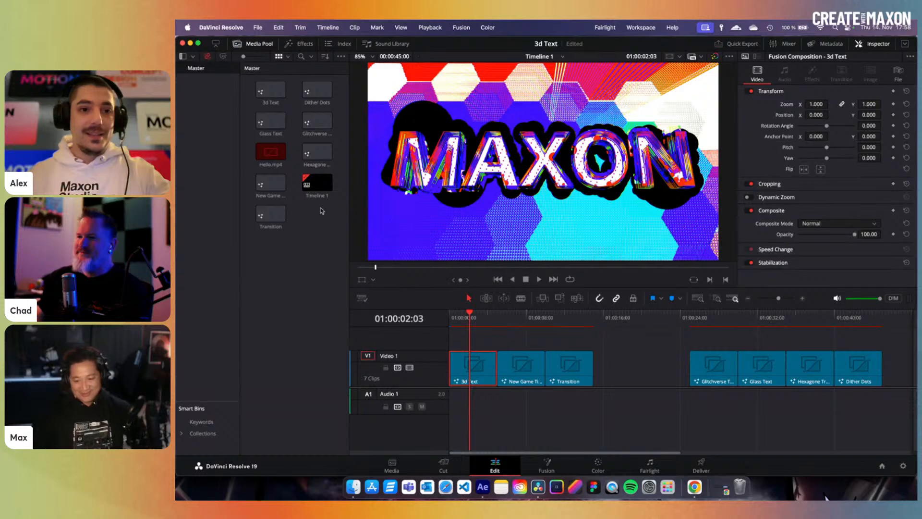
left_click(547, 464)
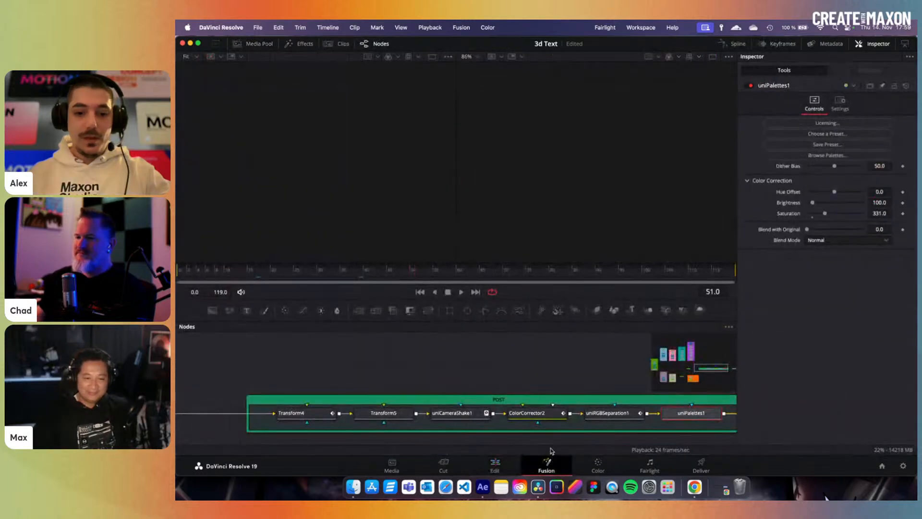
left_click(489, 463)
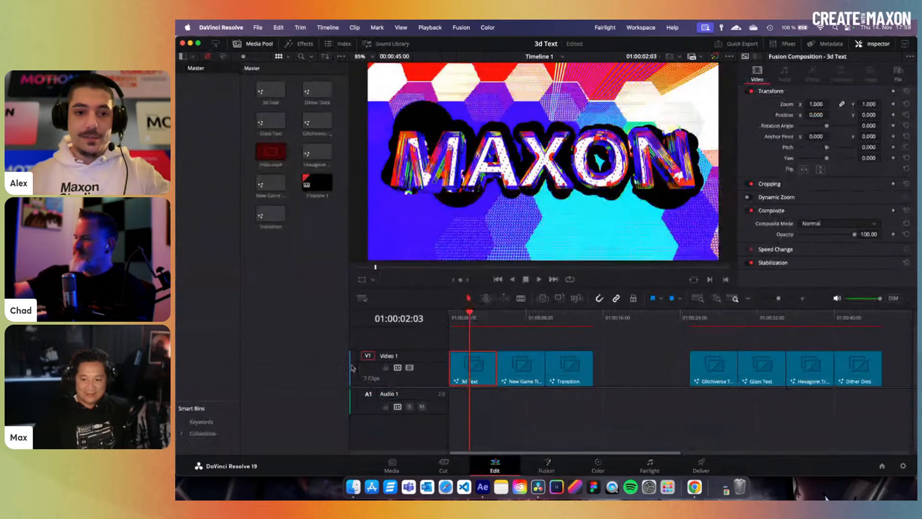
- Add a new Fusion composition named Test at 23.976 fps to the Media Pool and open it in Fusion
right_click(297, 317)
mouse_move(305, 317)
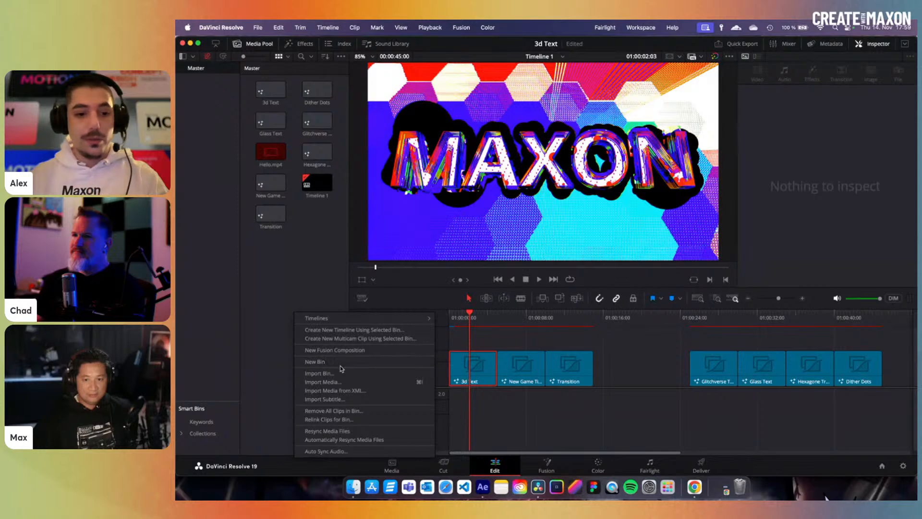
left_click(361, 351)
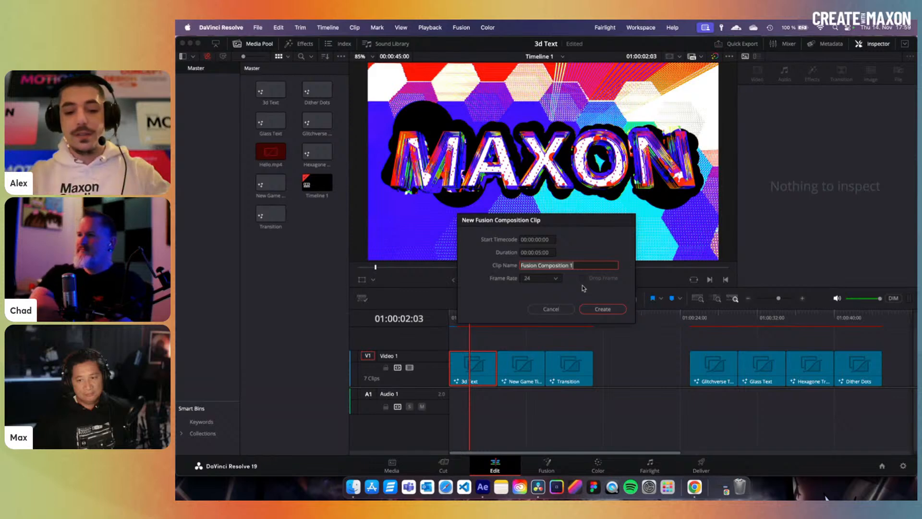
type("Test")
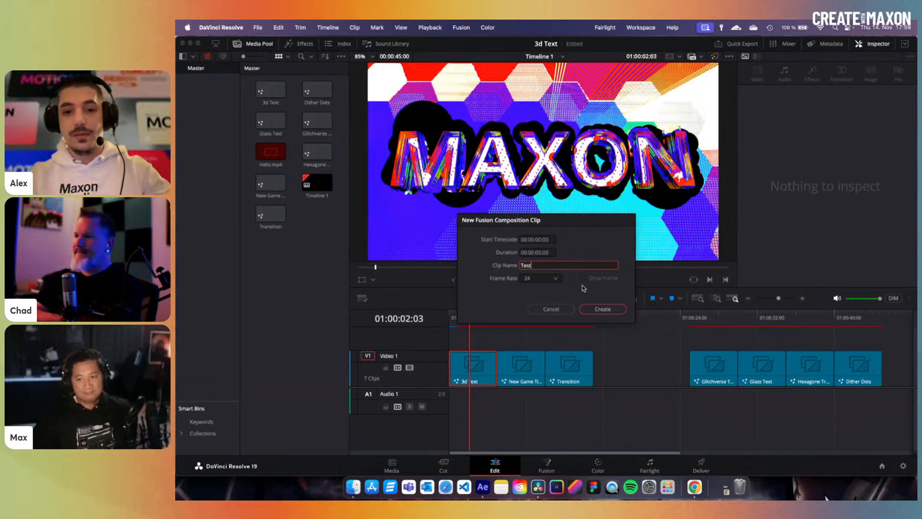
left_click(545, 280)
left_click(533, 308)
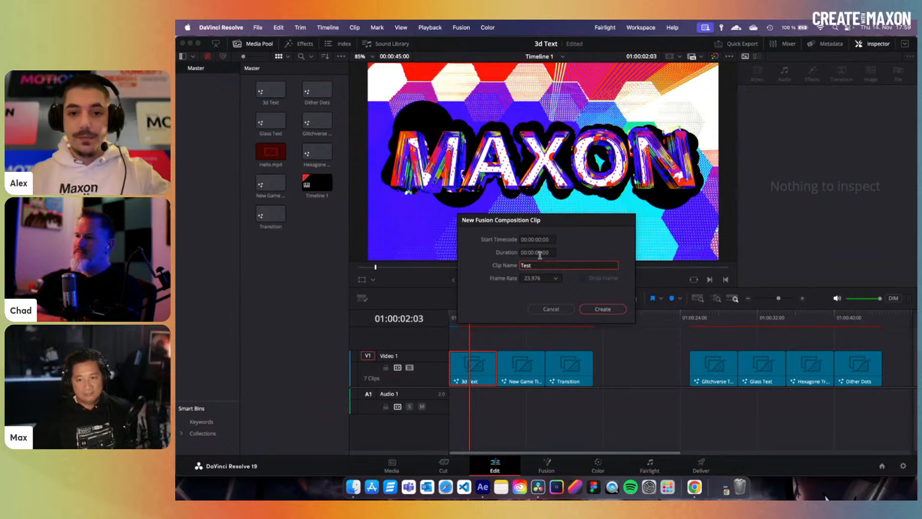
left_click(611, 314)
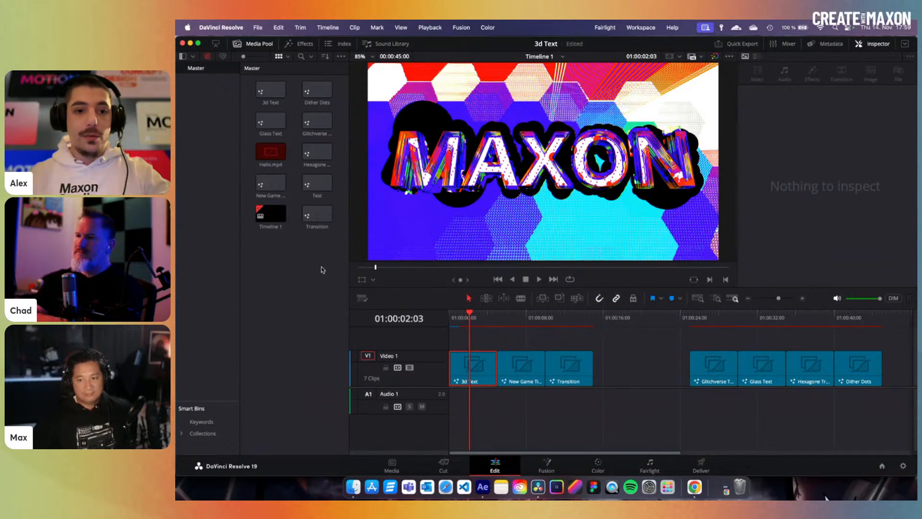
double_click(325, 184)
double_click(316, 185)
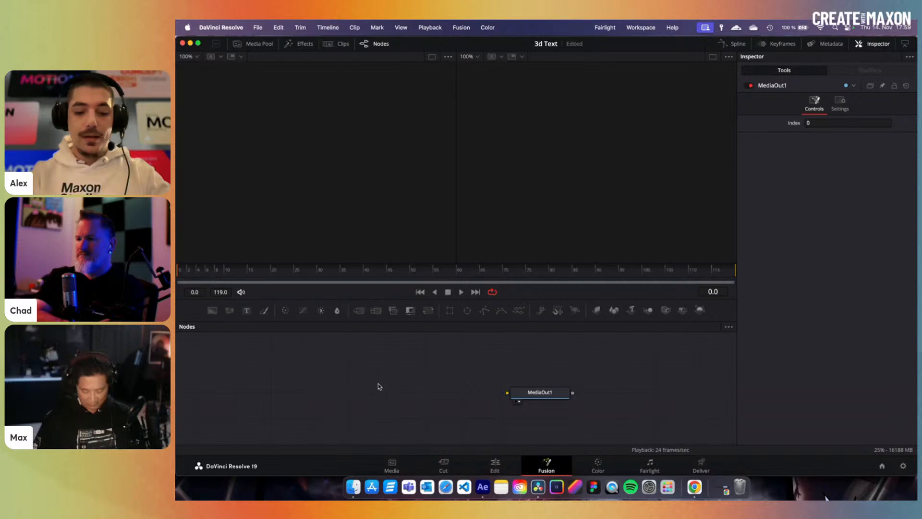
- Add a Glitchverse Typography node via a 'glit' search and wire it to MediaOut1
key("shift+space")
type("glas")
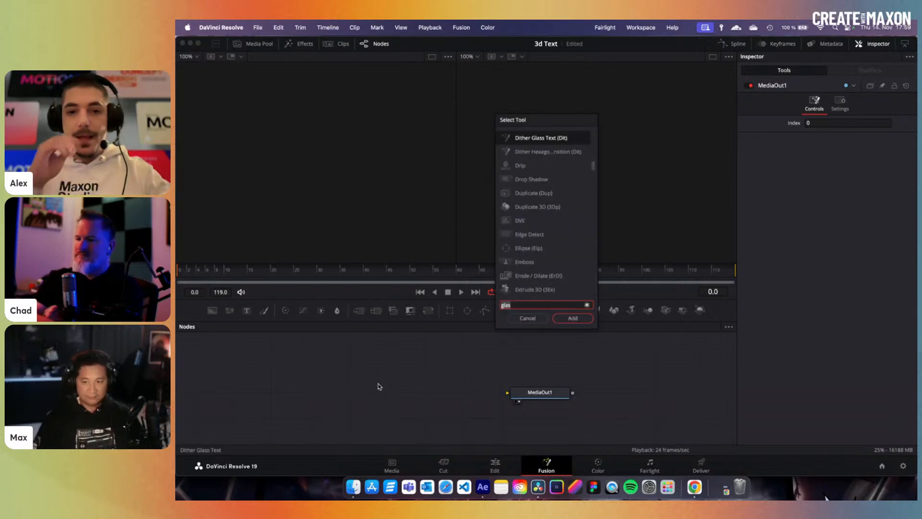
key("BackSpace")
key("BackSpace")
key("BackSpace")
key("BackSpace")
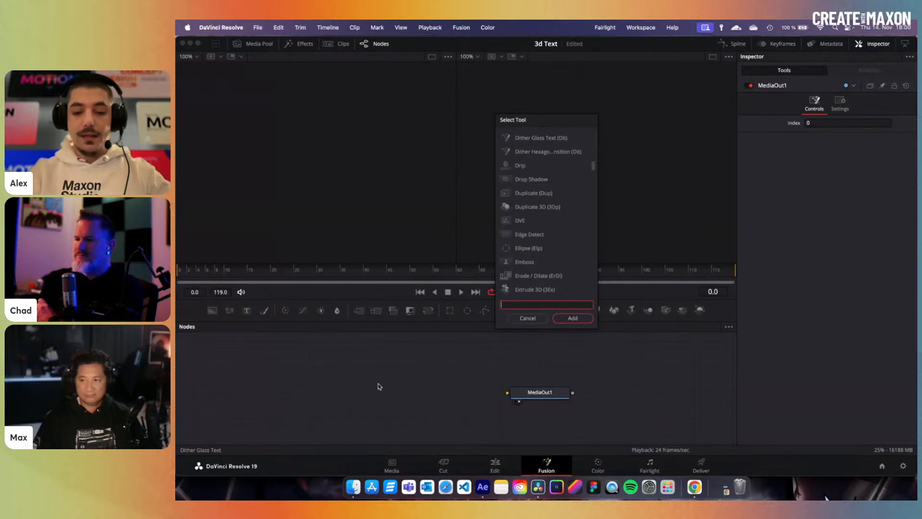
type("glit")
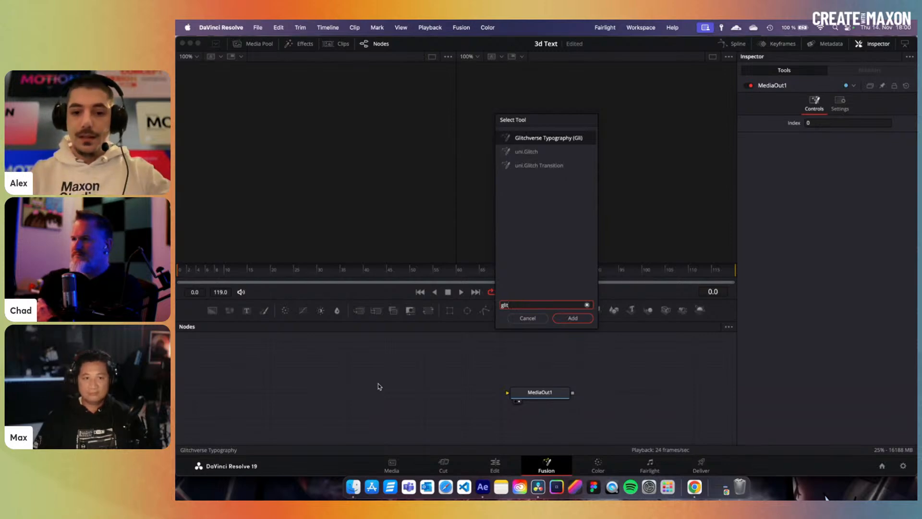
key("Return")
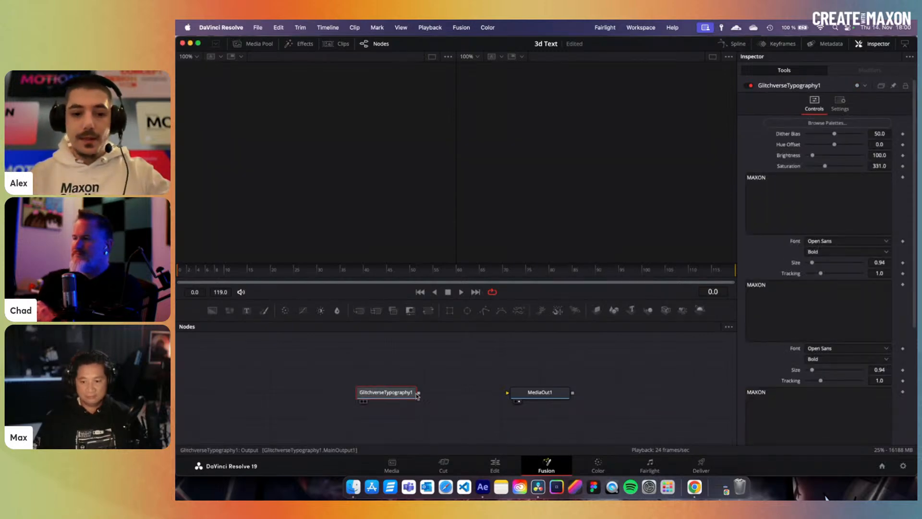
left_click_drag(418, 393, 536, 396)
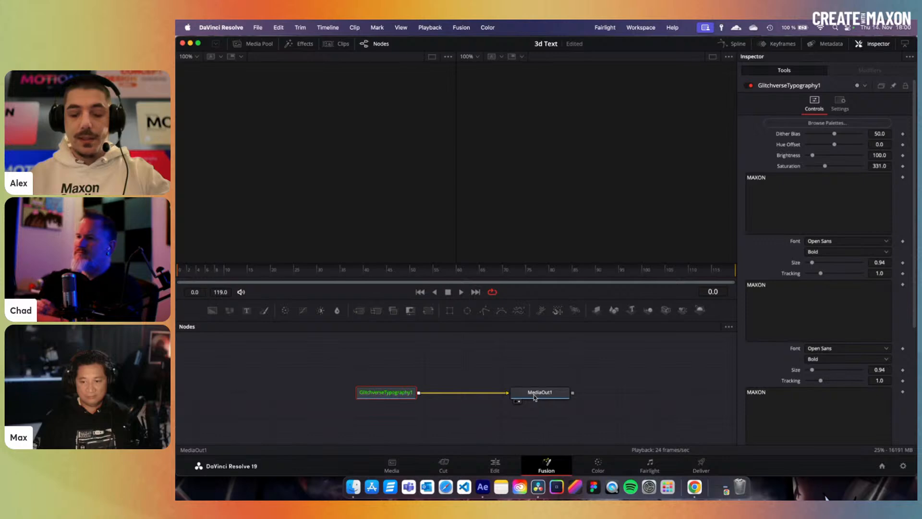
- Show MediaOut1 in the right viewer and preview the MAXON title at frame 56
left_click(534, 394)
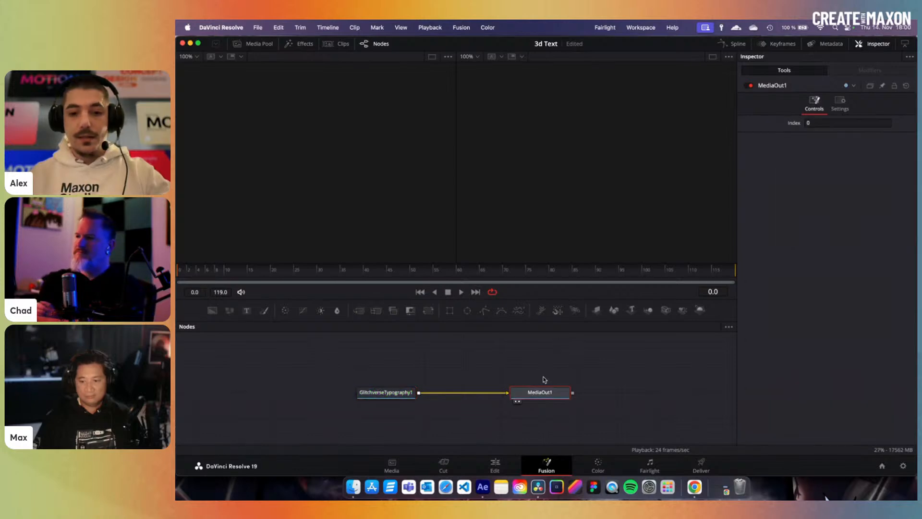
key("1")
key("2")
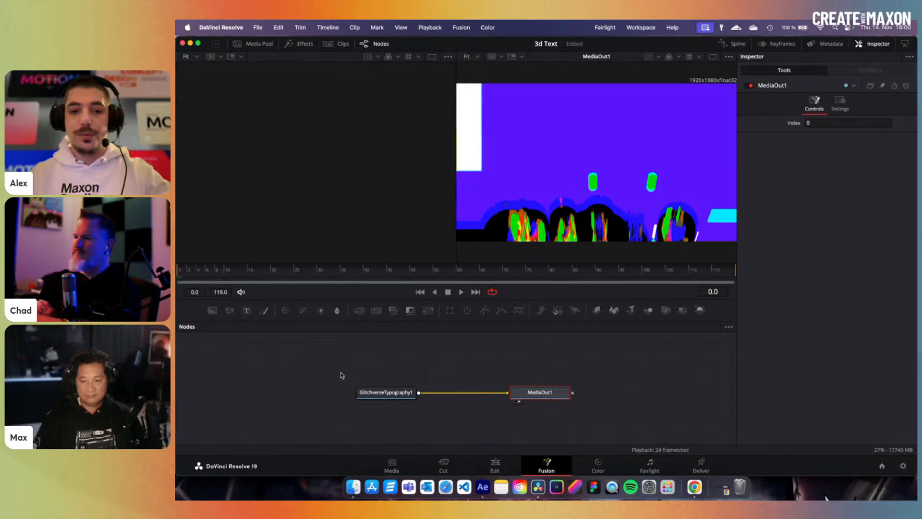
left_click(392, 397)
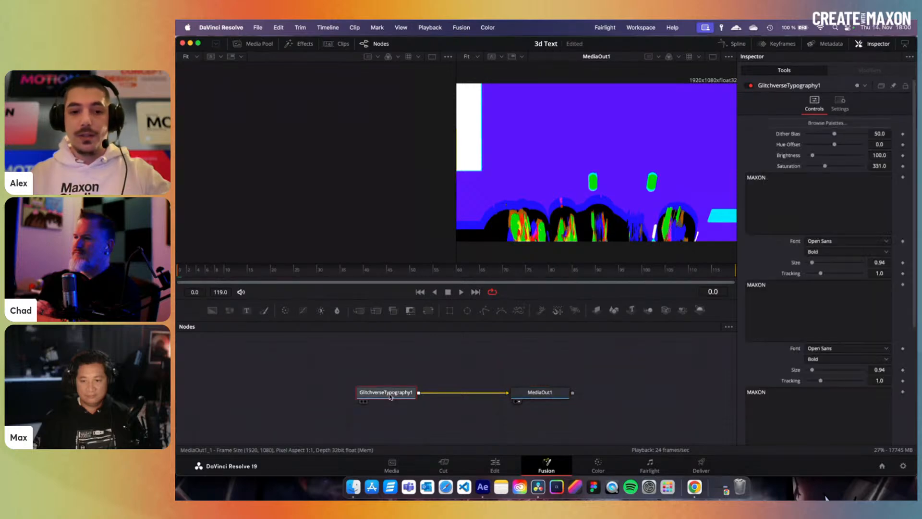
left_click(437, 270)
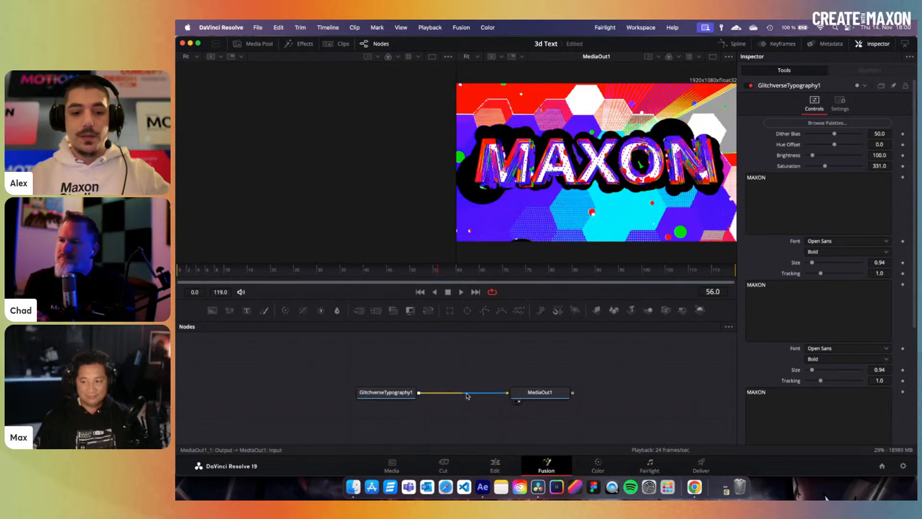
- Disconnect the title node from MediaOut1 and search tools for 'glit' again
left_click_drag(468, 395, 422, 362)
key("shift+space")
type("glit")
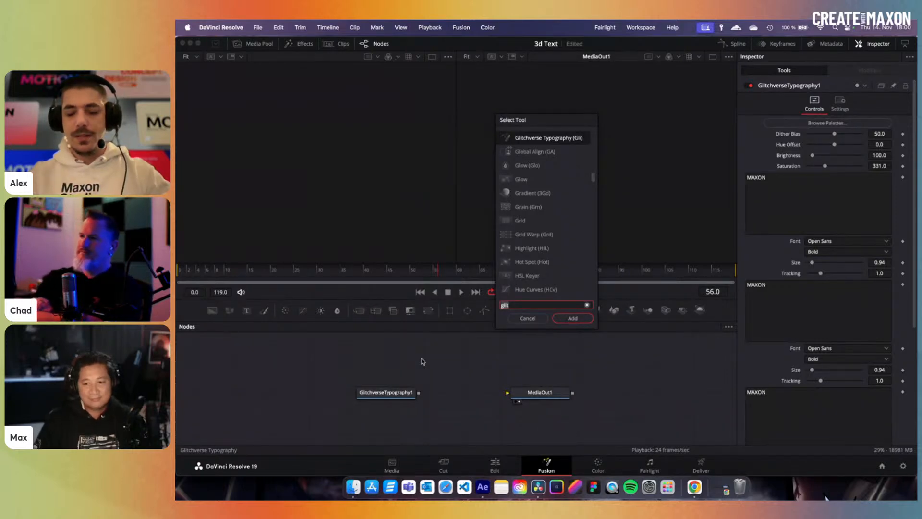
- Add the New Game Main Title node via a 'new' search and wire it into MediaOut1
key("BackSpace")
key("BackSpace")
key("BackSpace")
key("BackSpace")
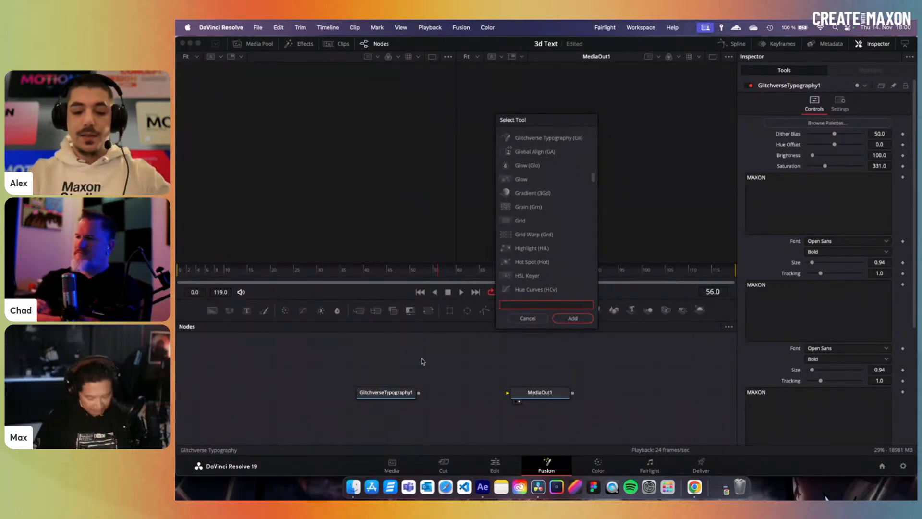
type("new")
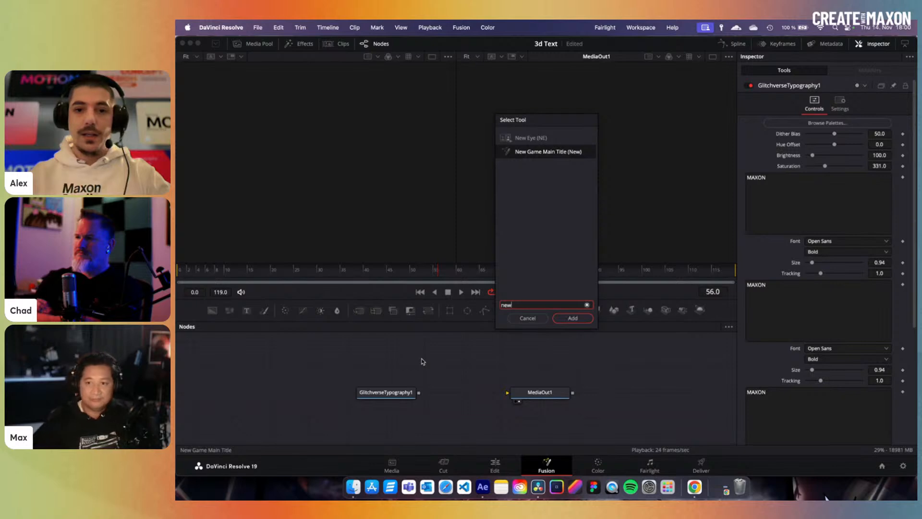
key("Return")
left_click_drag(457, 367, 535, 395)
left_click(537, 394)
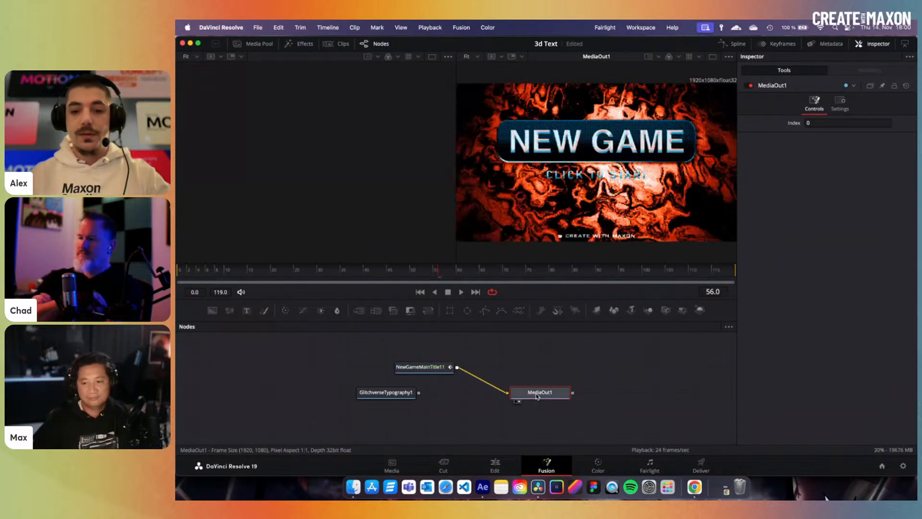
left_click(427, 364)
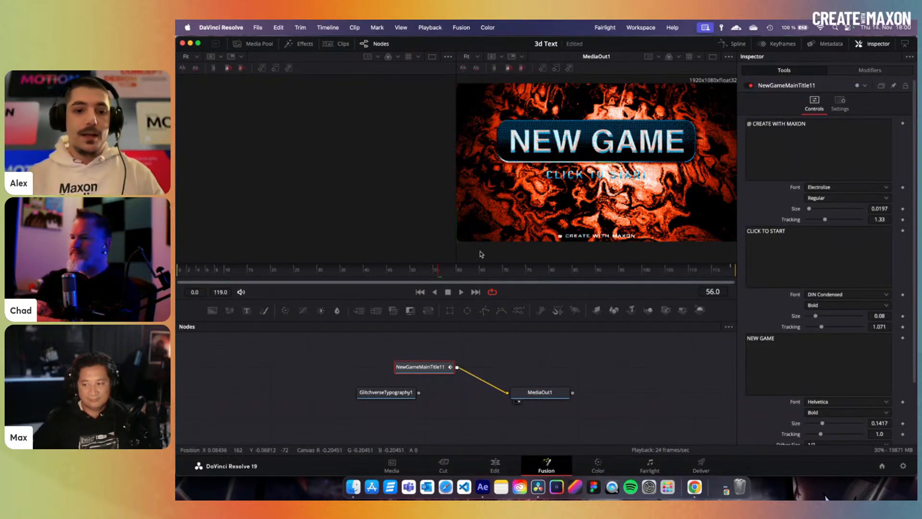
left_click(257, 44)
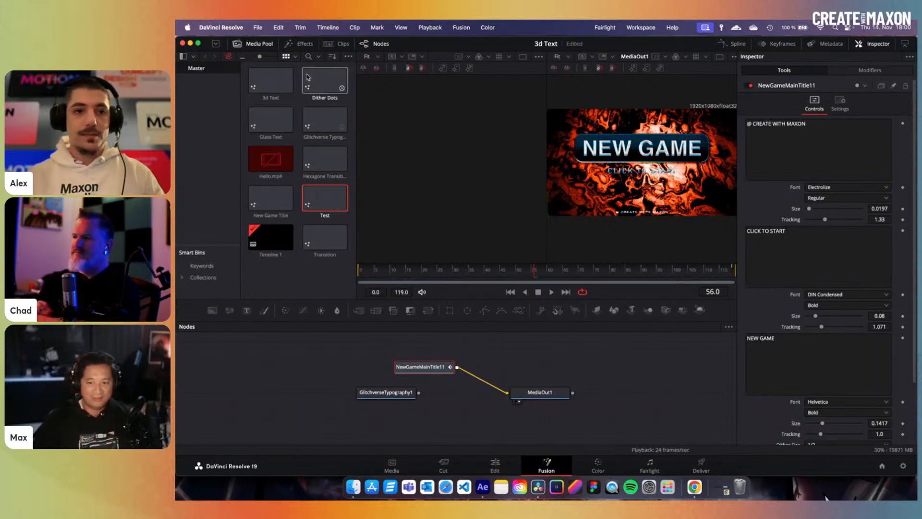
- Expand Effects > Templates with its Edit and Fusion groups, then Show Folder in Finder
left_click(295, 45)
left_click(180, 75)
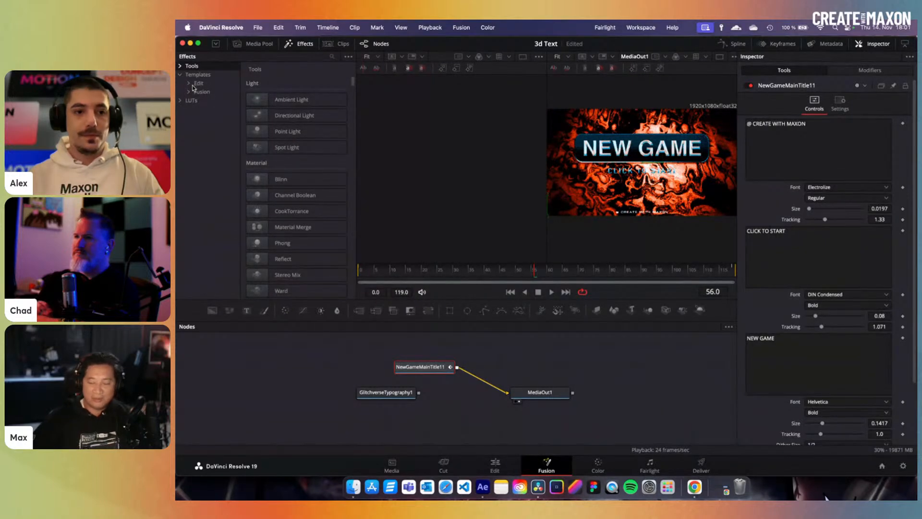
left_click(190, 84)
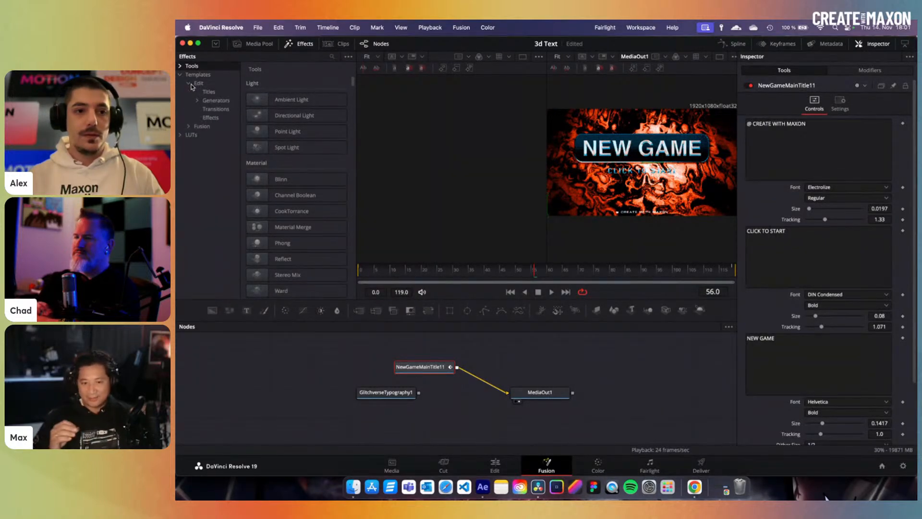
left_click(189, 126)
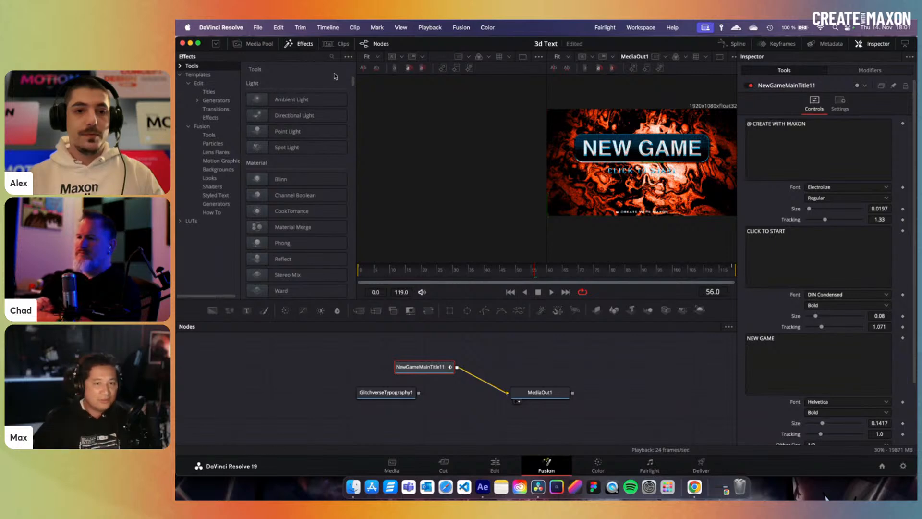
left_click(220, 74)
right_click(219, 77)
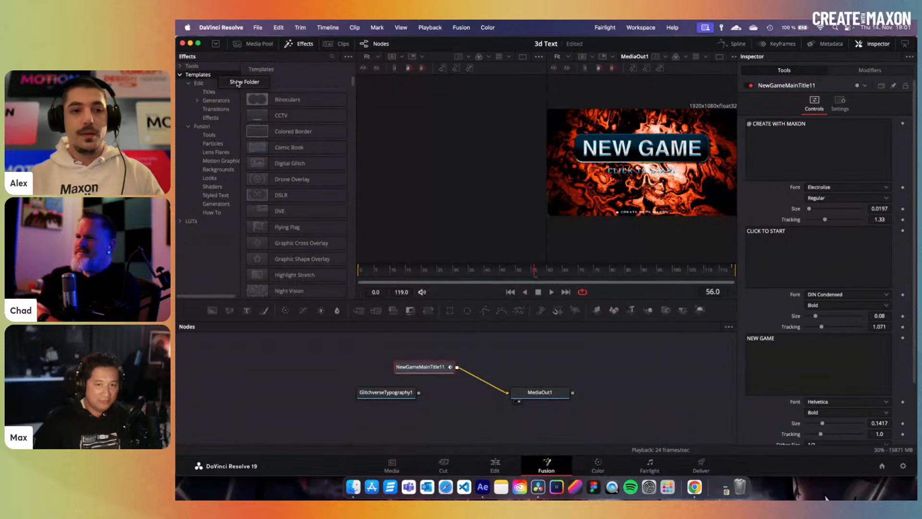
left_click(236, 82)
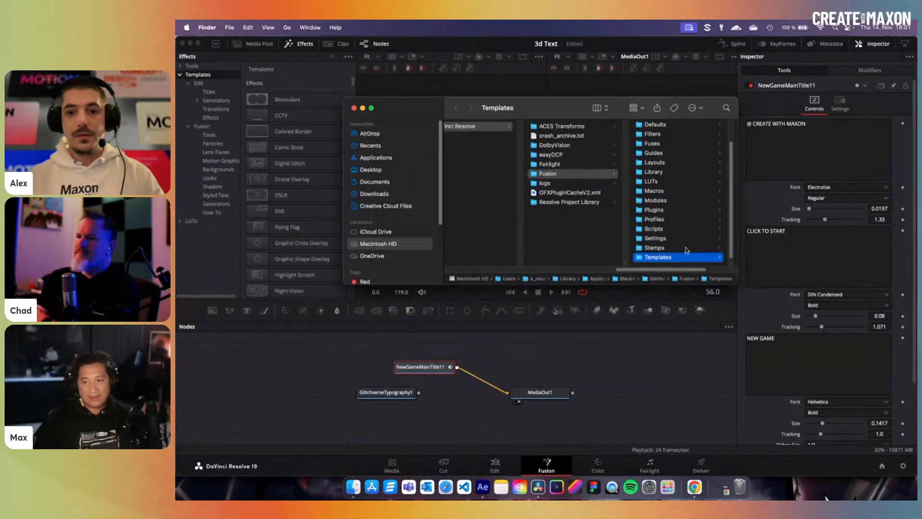
- Marquee-select the three .setting title template files in Finder, then return to DaVinci Resolve
scroll(687, 244, "left", 3)
scroll(692, 241, "right", 4)
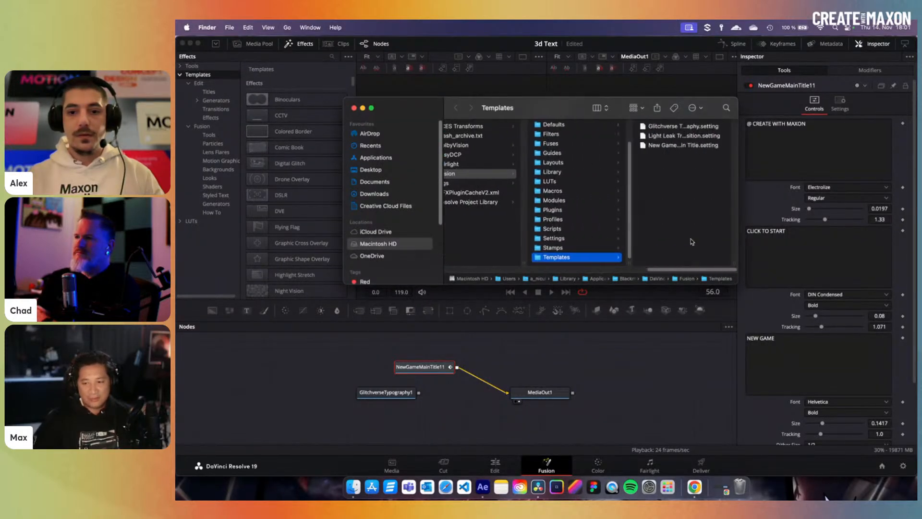
left_click_drag(687, 198, 668, 130)
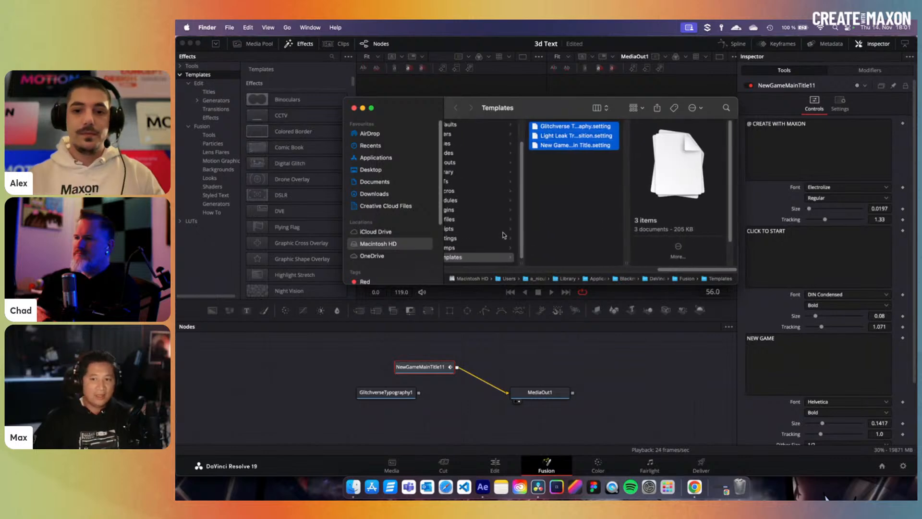
scroll(504, 235, "left", 3)
scroll(515, 233, "right", 1)
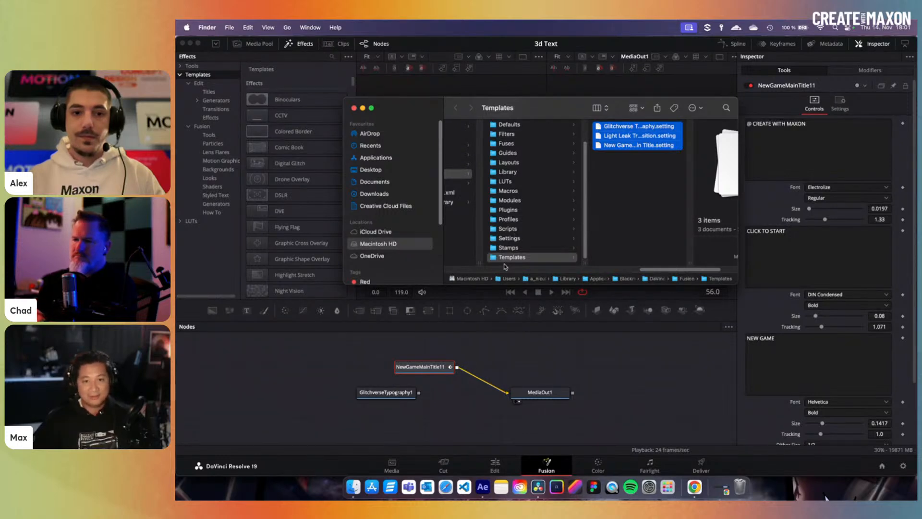
left_click(229, 28)
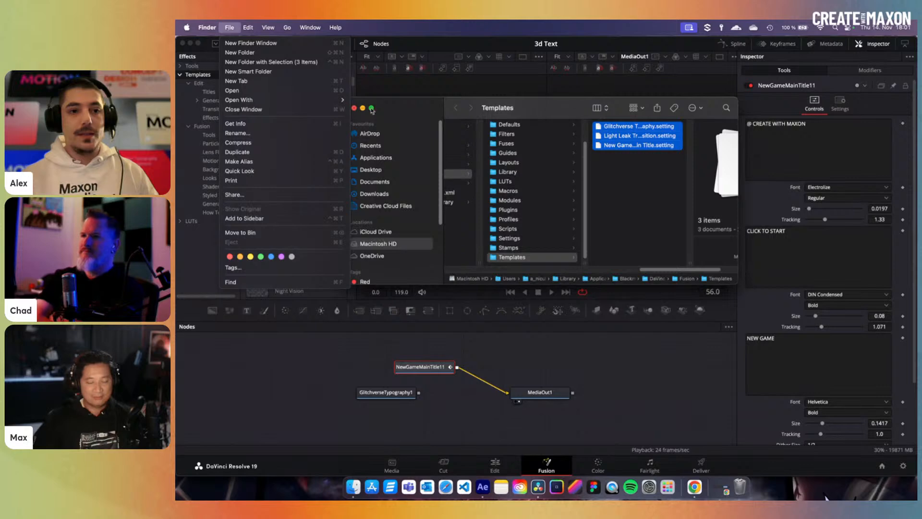
mouse_move(341, 101)
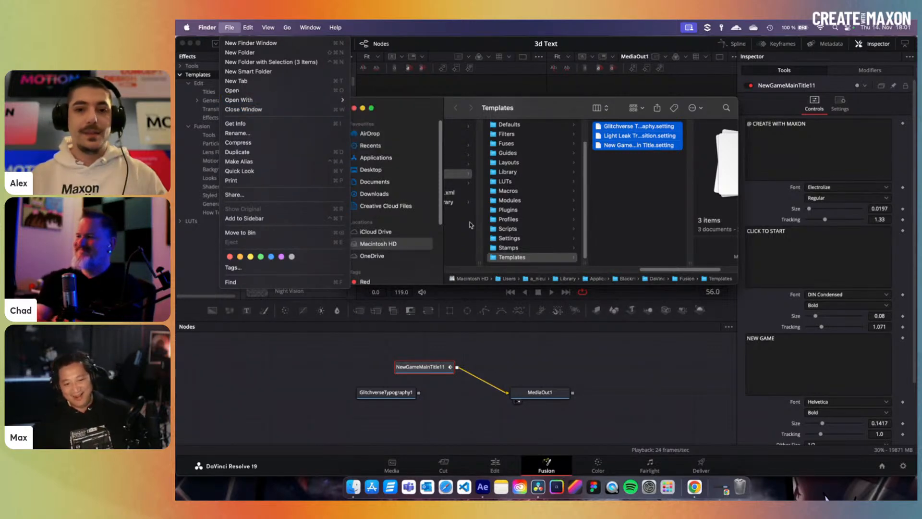
left_click(577, 213)
left_click(313, 354)
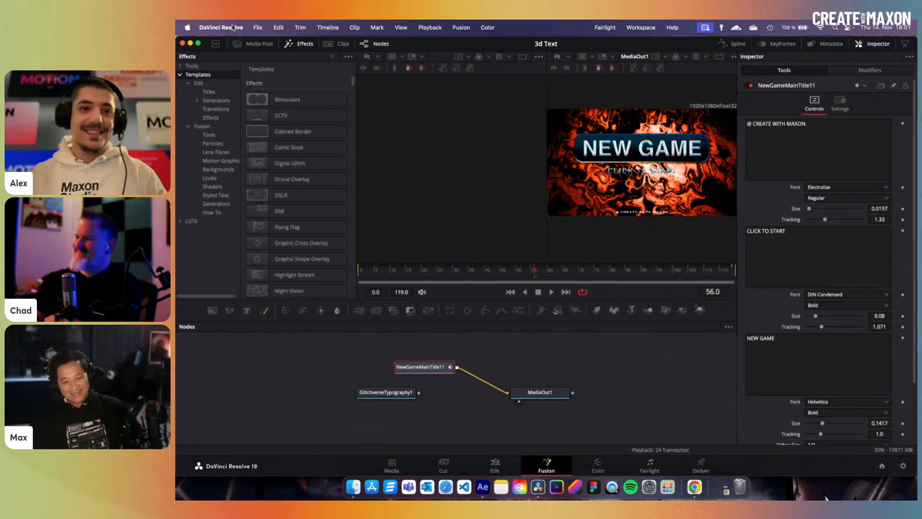
- Open the recent project Light Leak Test and switch to its Edit timeline
left_click(258, 28)
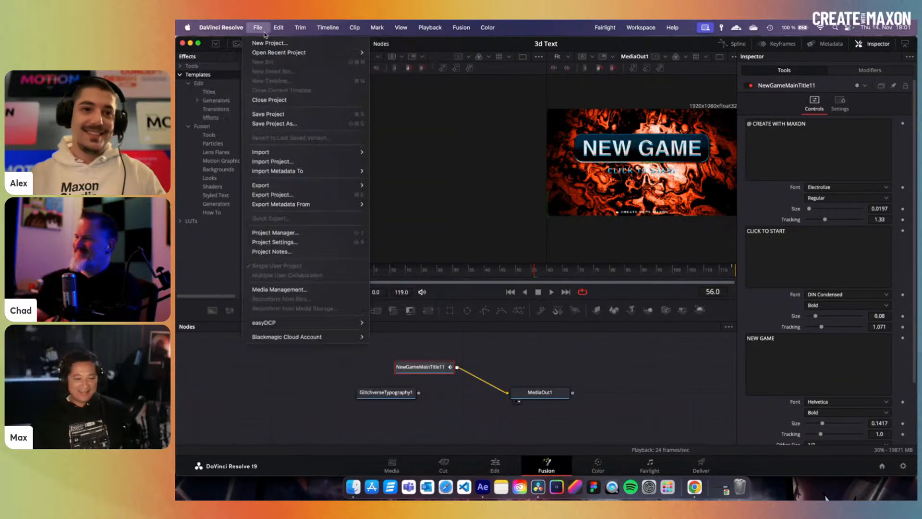
mouse_move(275, 53)
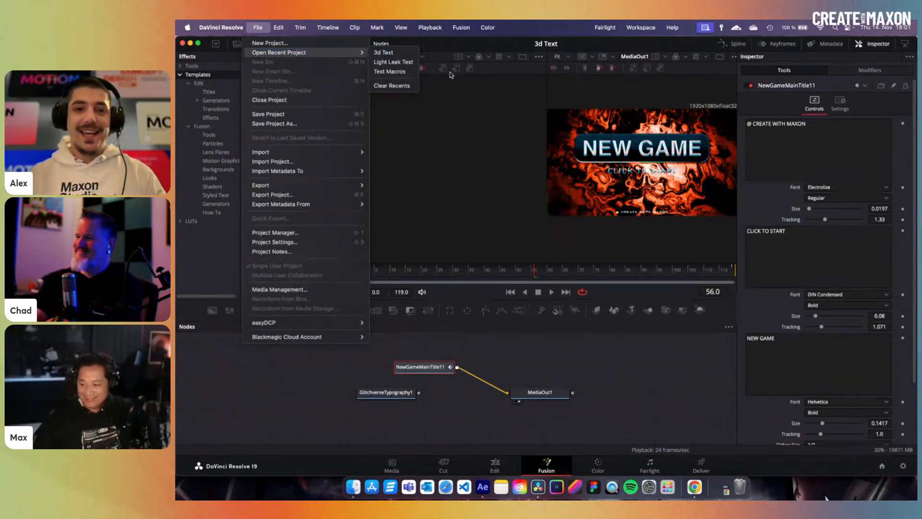
left_click(416, 62)
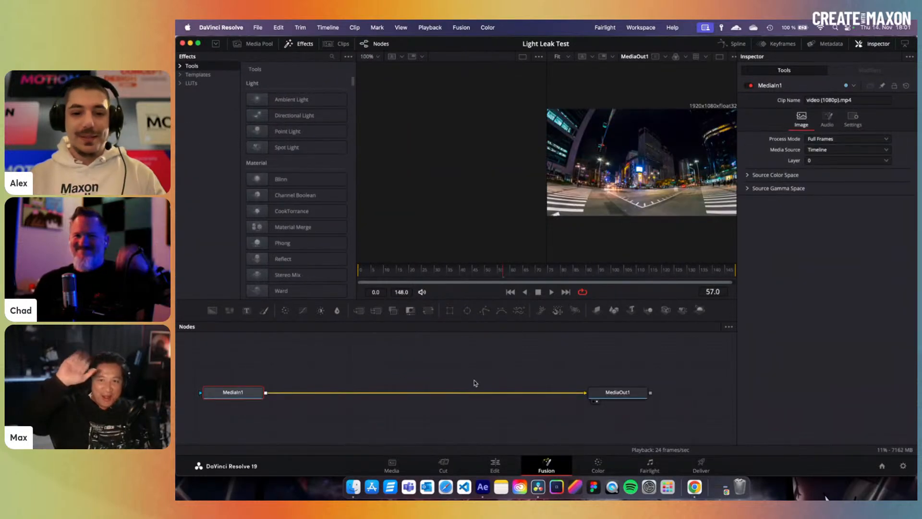
left_click(494, 465)
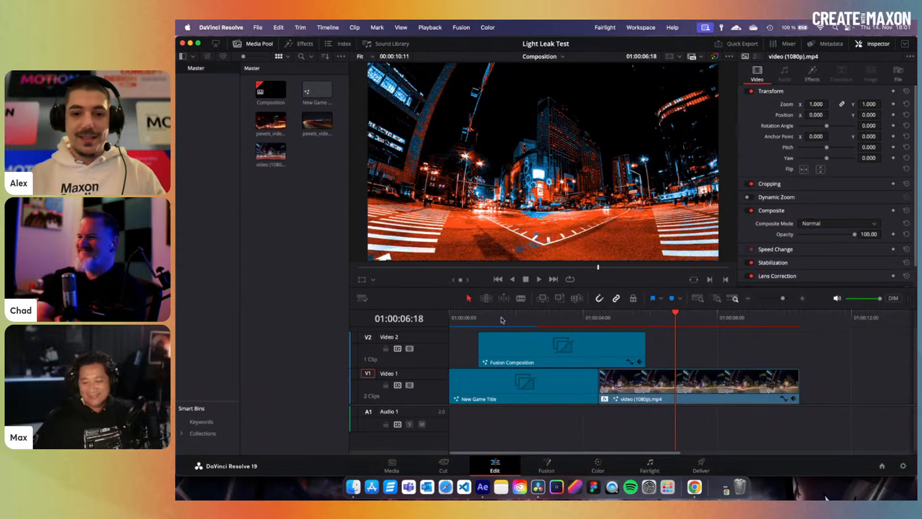
- Compare the NEW GAME title at 01:00:03:20 with city footage at 01:00:06:20, then switch to Chrome
left_click_drag(501, 320, 579, 327)
left_click(678, 322)
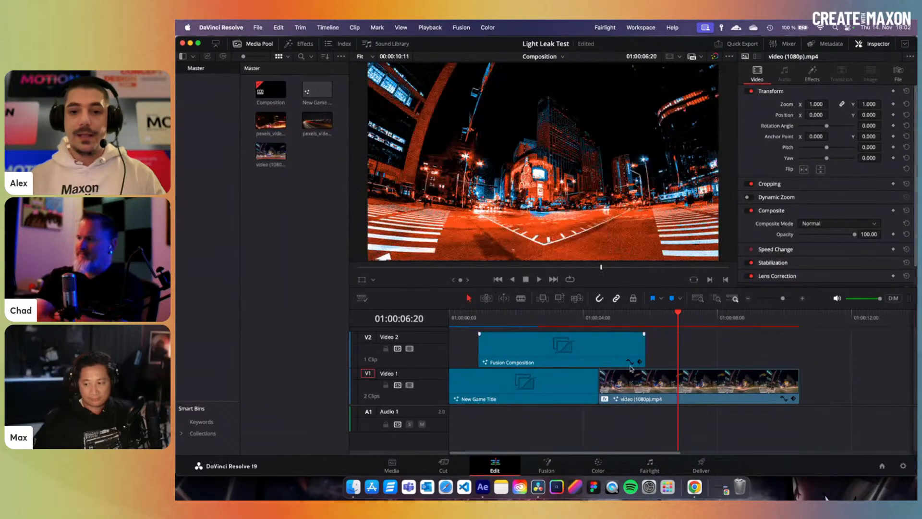
left_click(578, 317)
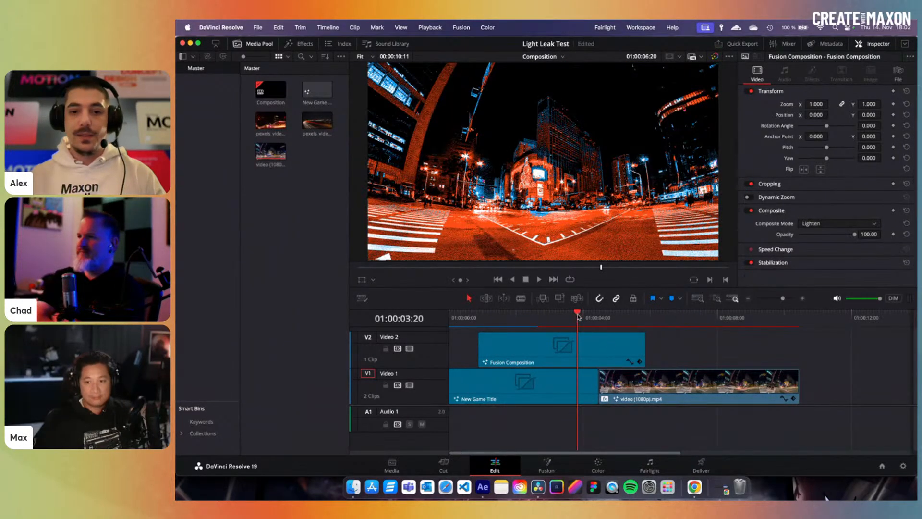
left_click(678, 317)
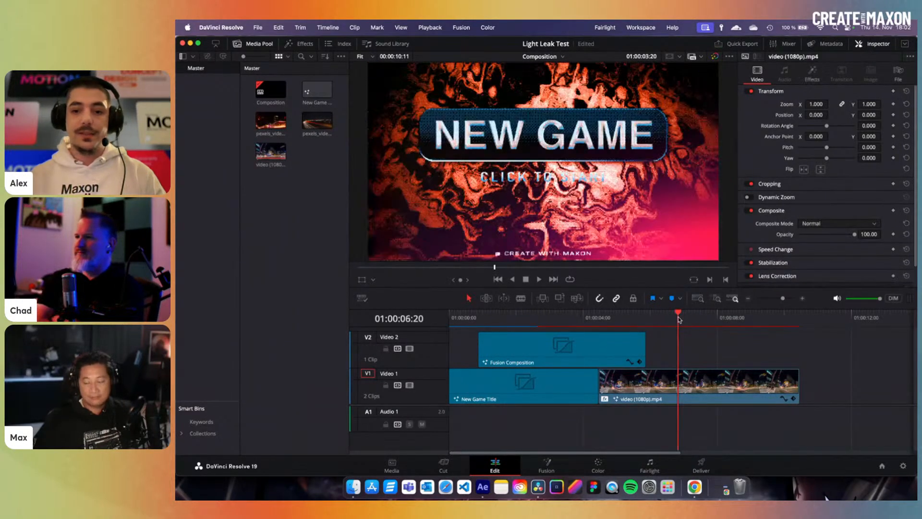
left_click(690, 376)
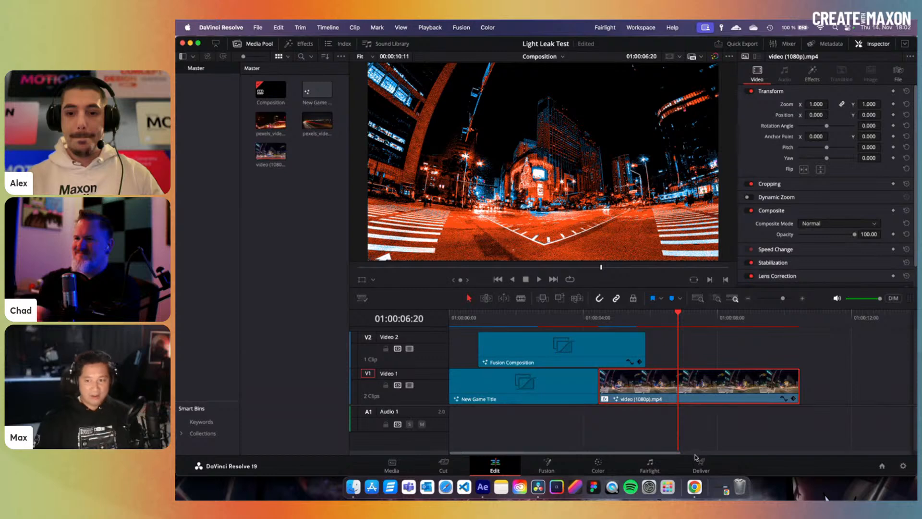
left_click(697, 493)
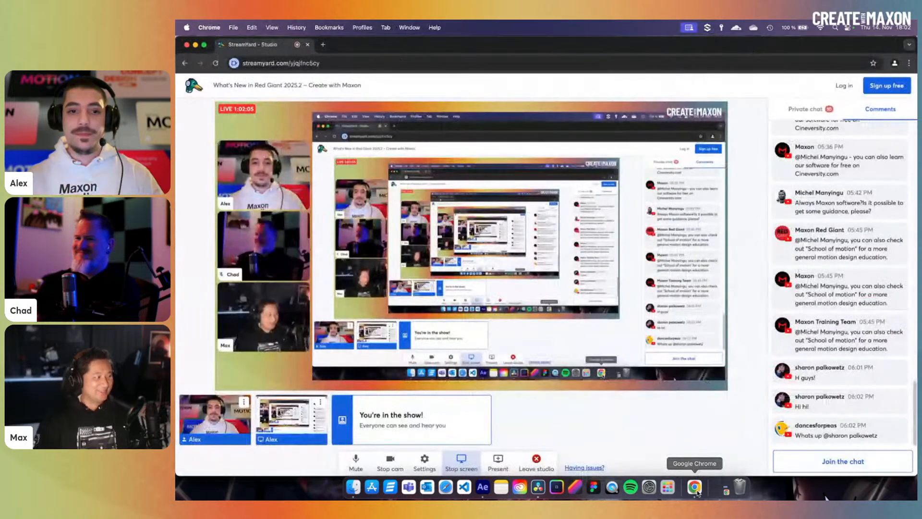